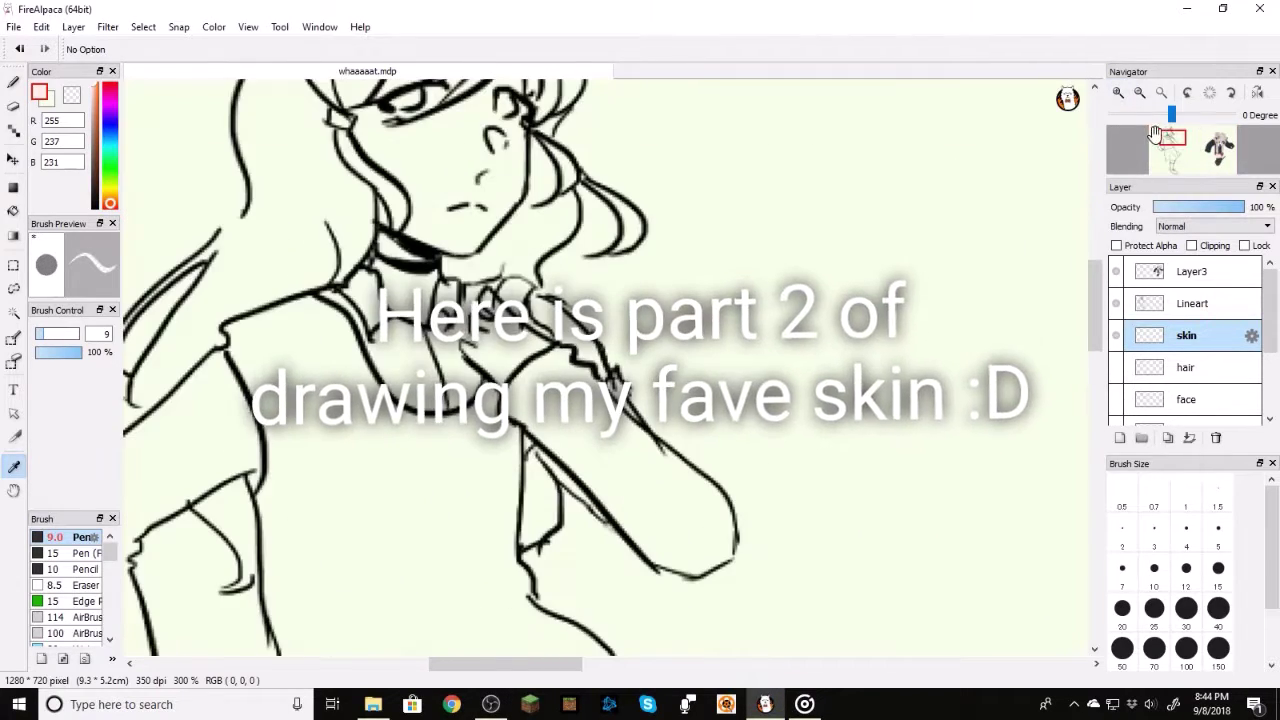
Step: Paint the face, neck and both hands on the skin layer with the pen in pale pink (RGB 255, 237, 231)
drag(1155, 133, 1141, 113)
click(13, 85)
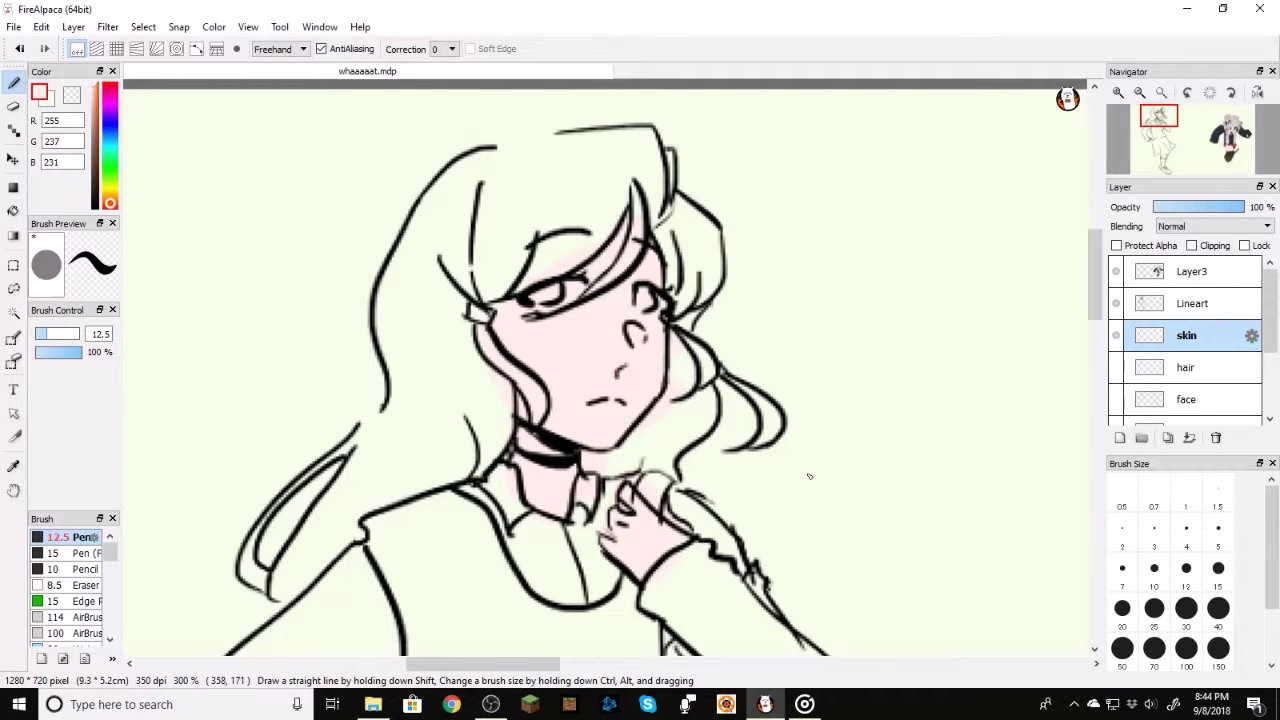
scroll(810, 476, down, 10)
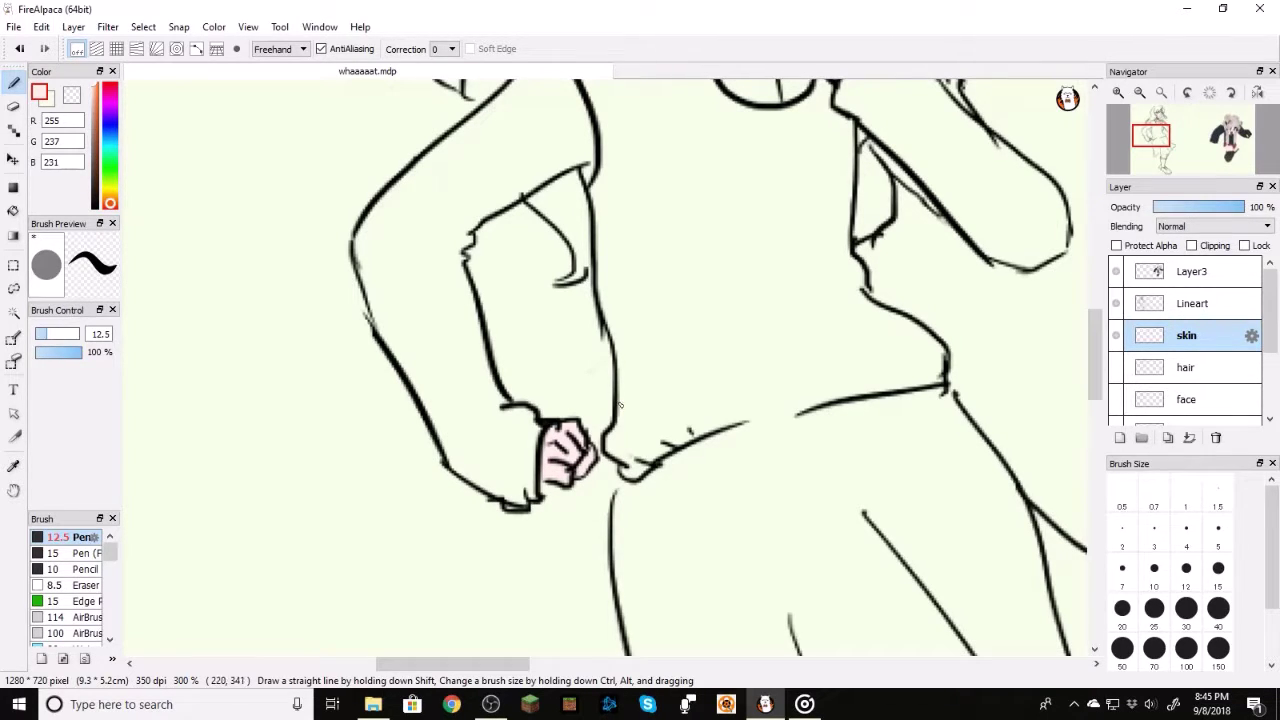
Step: Hide the artwork layers and fill the background Layer1 with blue (RGB 73, 134, 243)
click(1116, 303)
click(1116, 272)
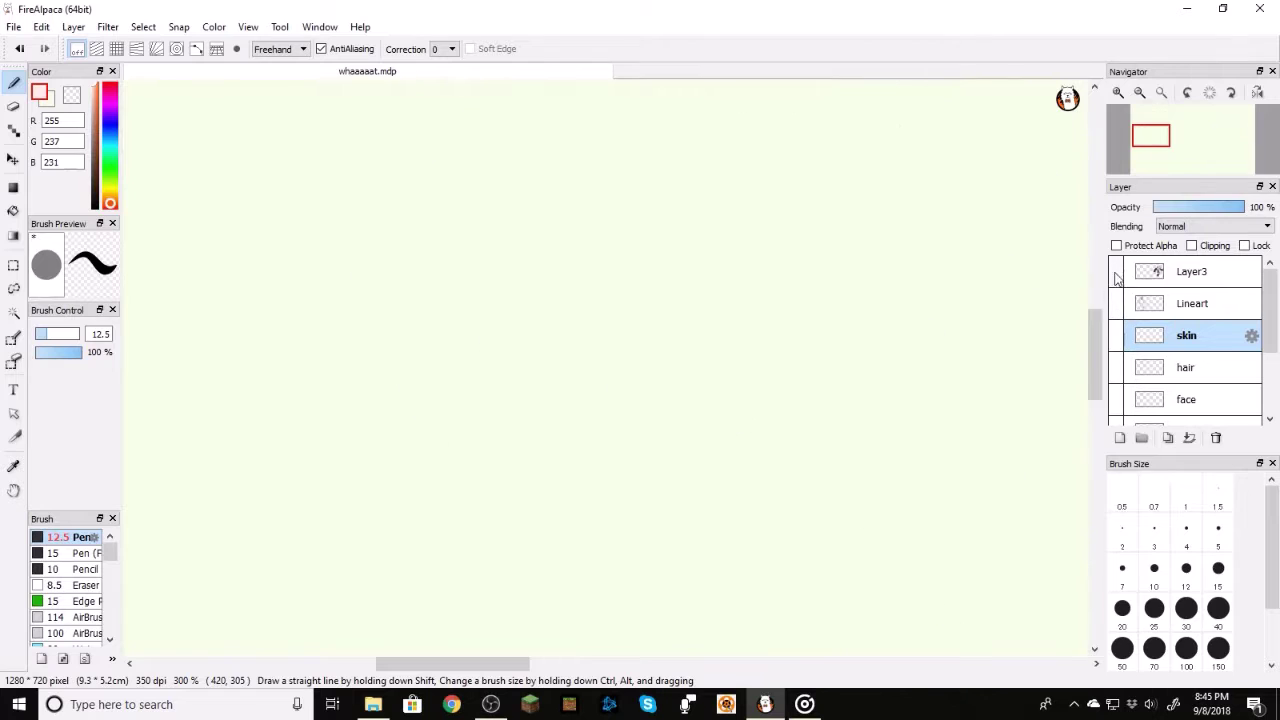
drag(1270, 335, 1271, 402)
click(1205, 410)
click(110, 132)
click(97, 92)
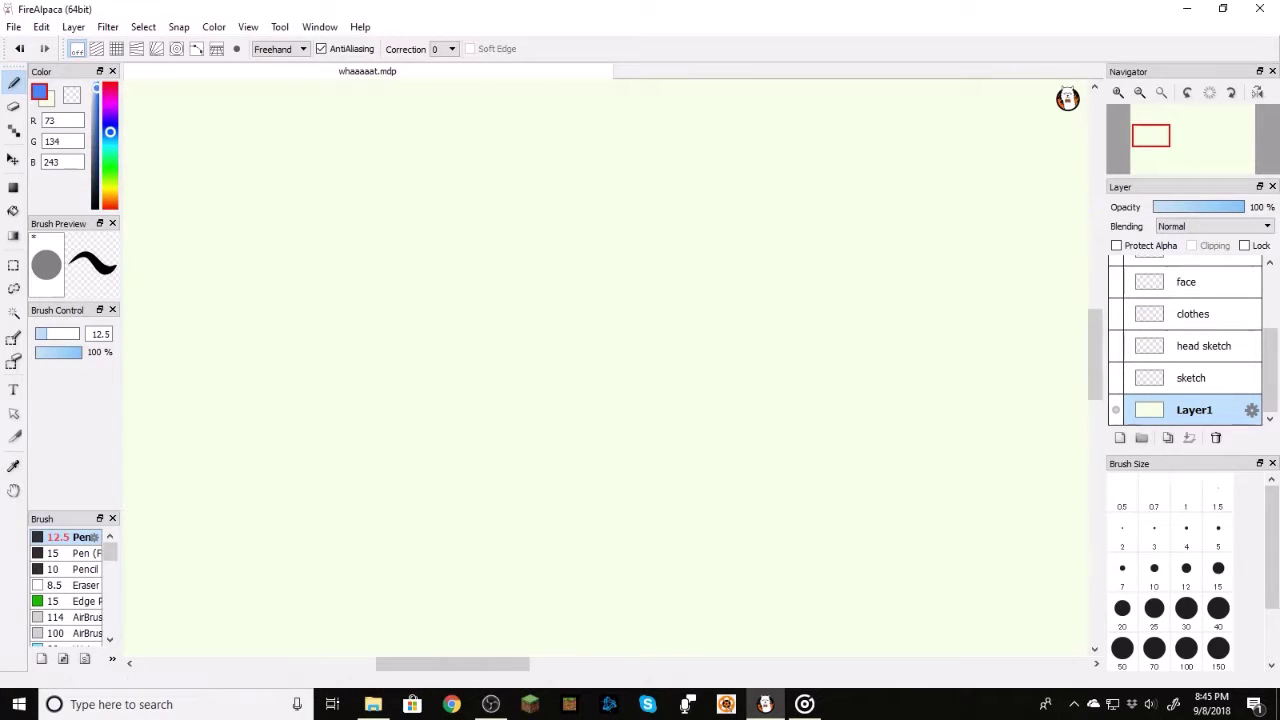
click(13, 210)
click(245, 288)
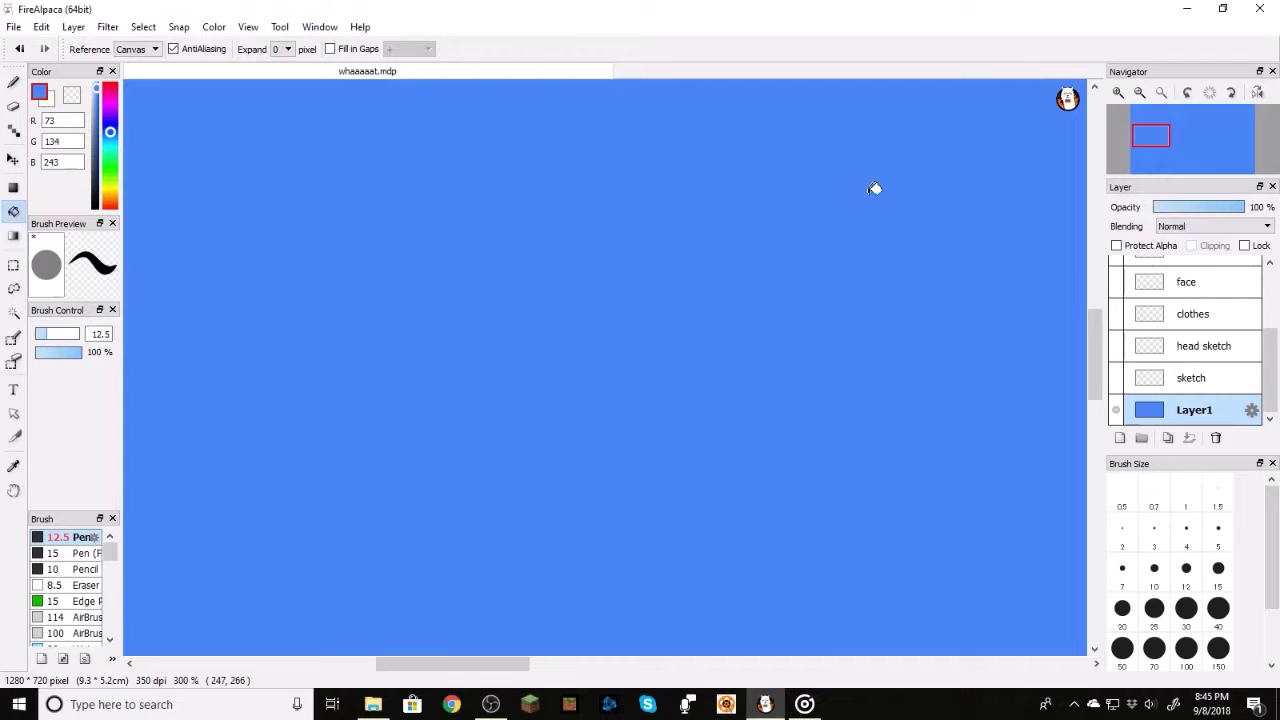
Step: Show the Lineart and skin layers again over the blue background
drag(1274, 355, 1276, 290)
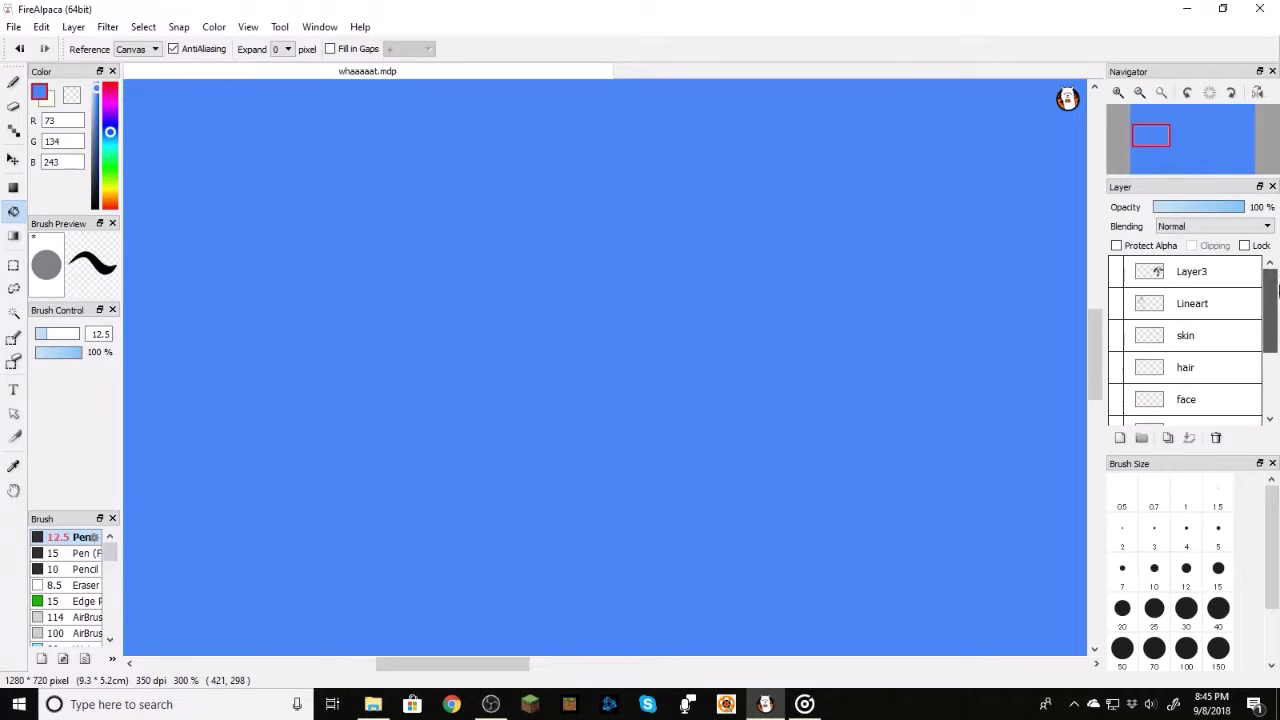
click(1116, 303)
click(1116, 335)
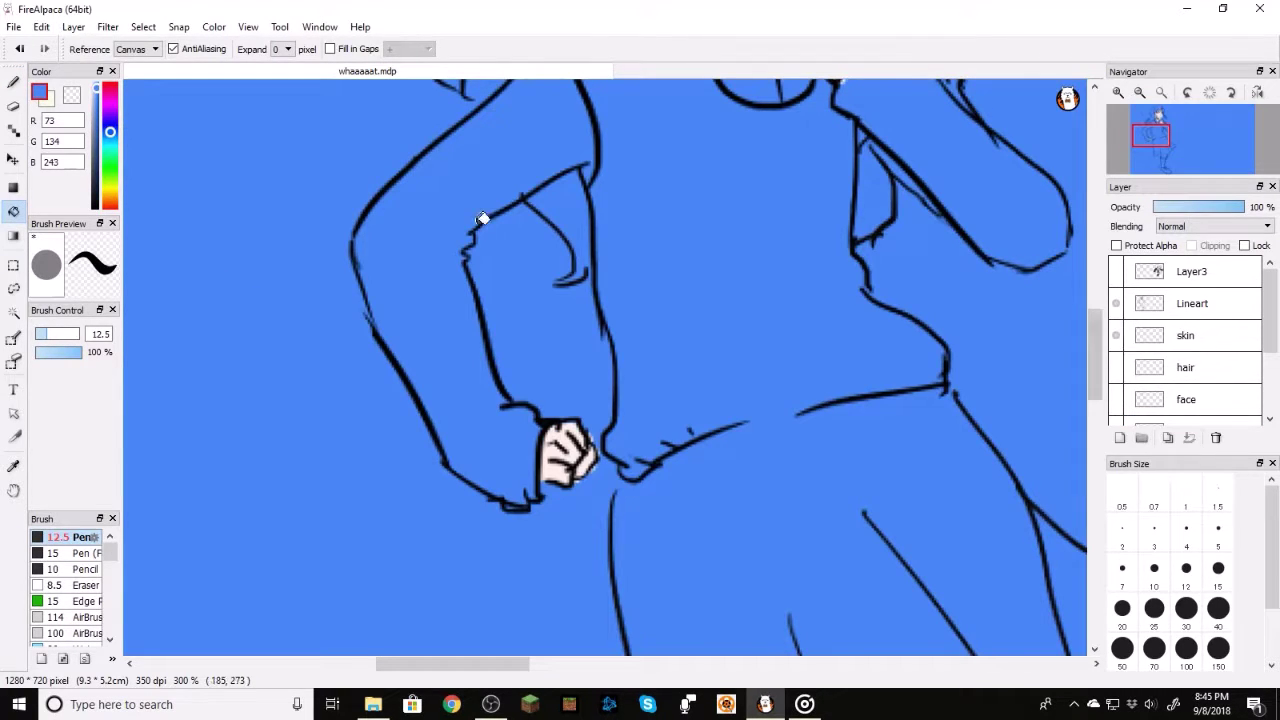
Step: Erase the skin colour spilling past the lineart around the raised hand and collar on the skin layer
click(13, 105)
drag(590, 433, 622, 479)
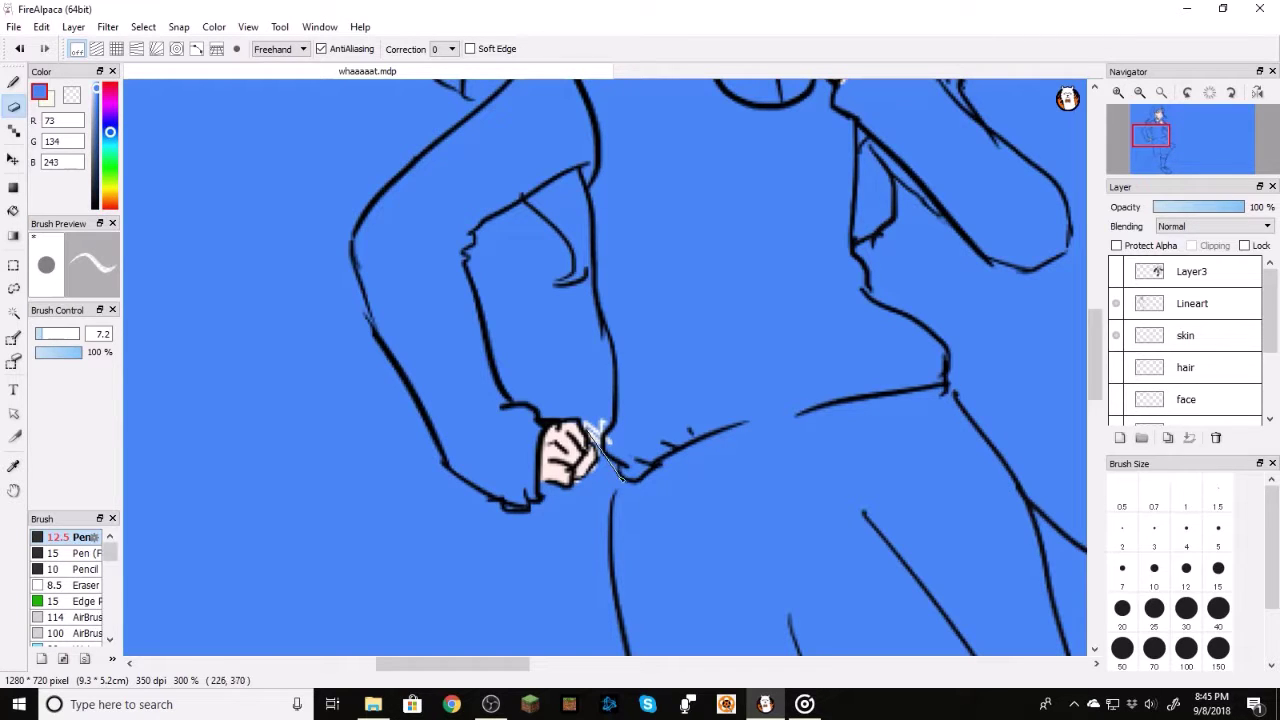
key(z)
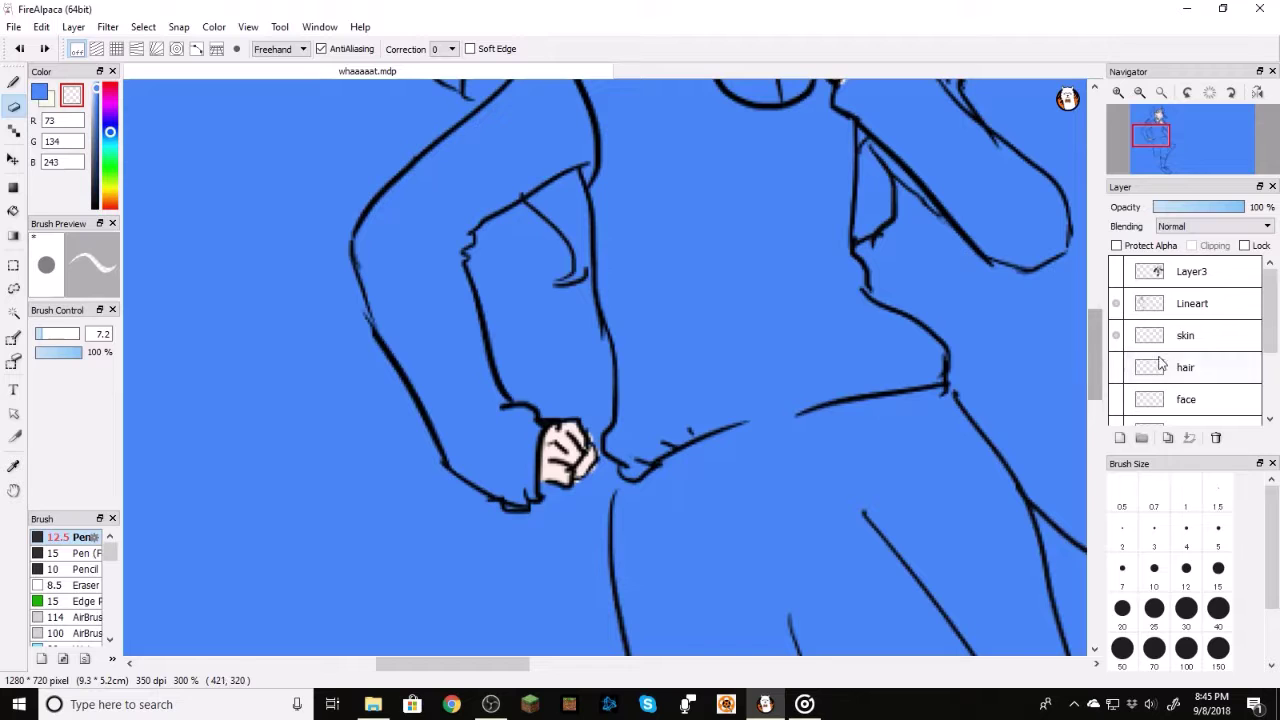
click(1204, 338)
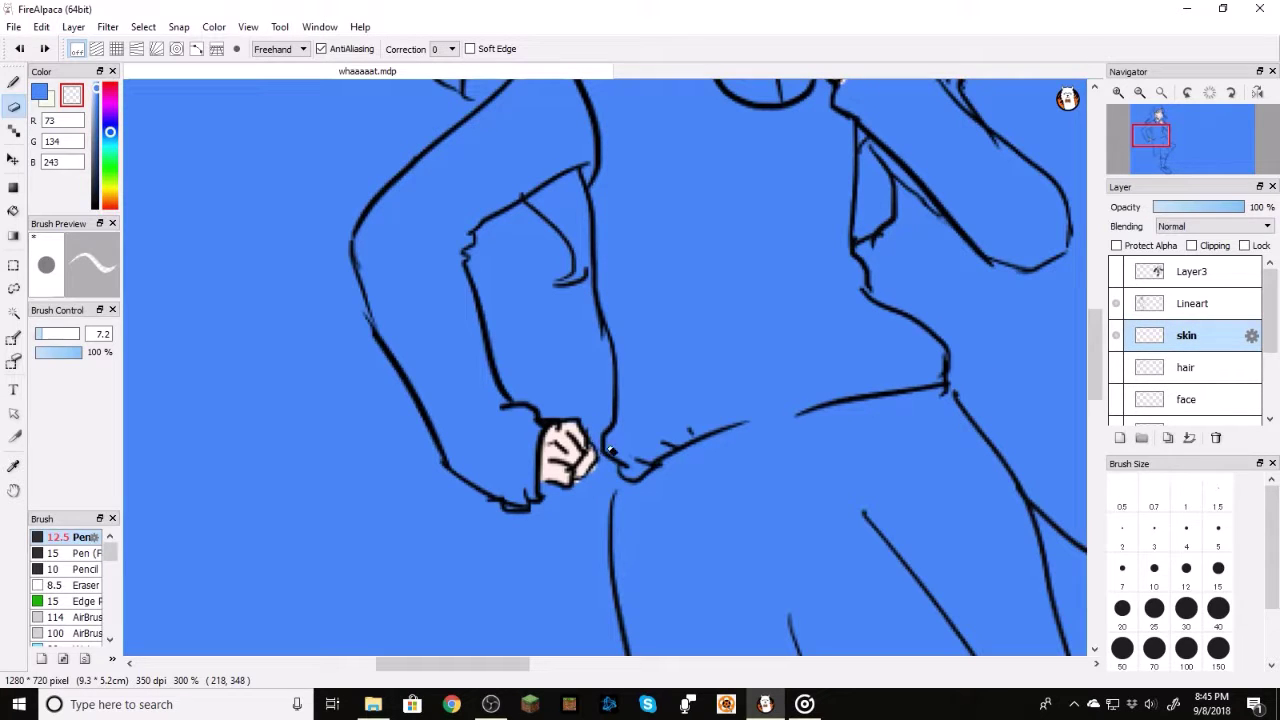
drag(1156, 154, 1166, 135)
mouse_move(782, 247)
mouse_down()
mouse_move(761, 259)
mouse_move(768, 322)
mouse_move(714, 364)
mouse_up()
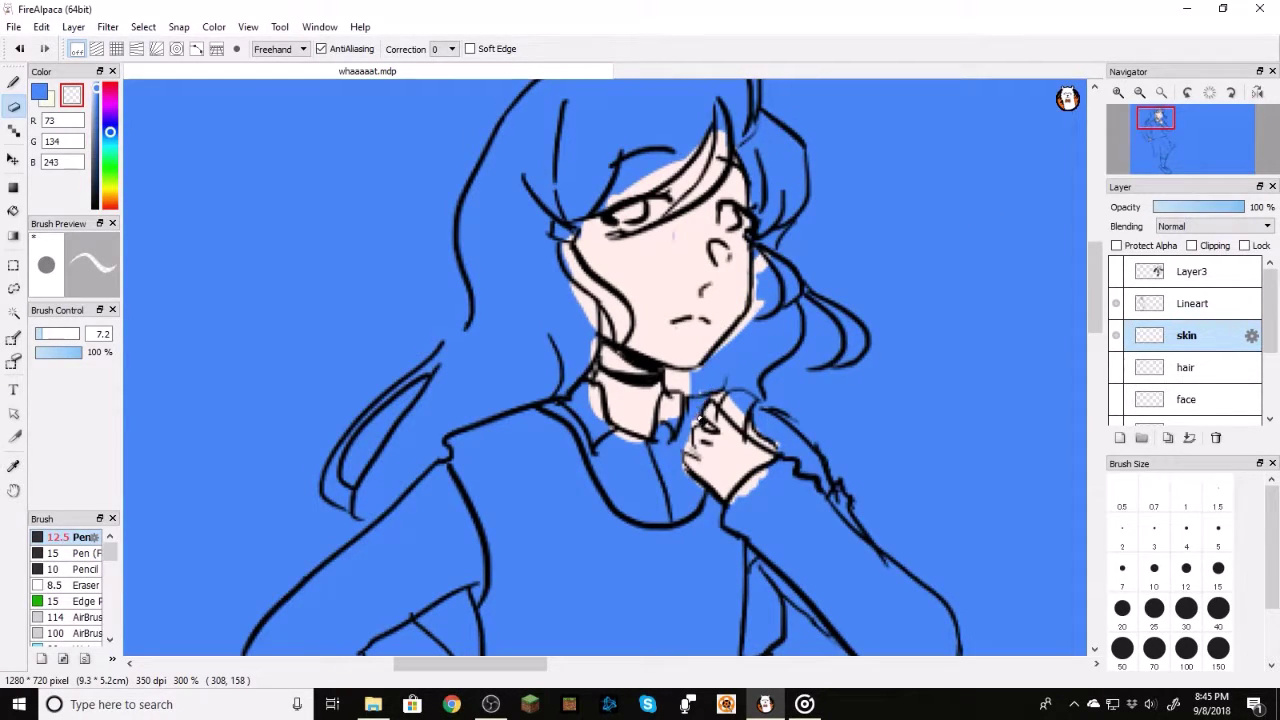
key(ctrl+z)
mouse_move(716, 391)
mouse_down()
mouse_move(772, 442)
mouse_move(755, 491)
mouse_move(782, 474)
mouse_up()
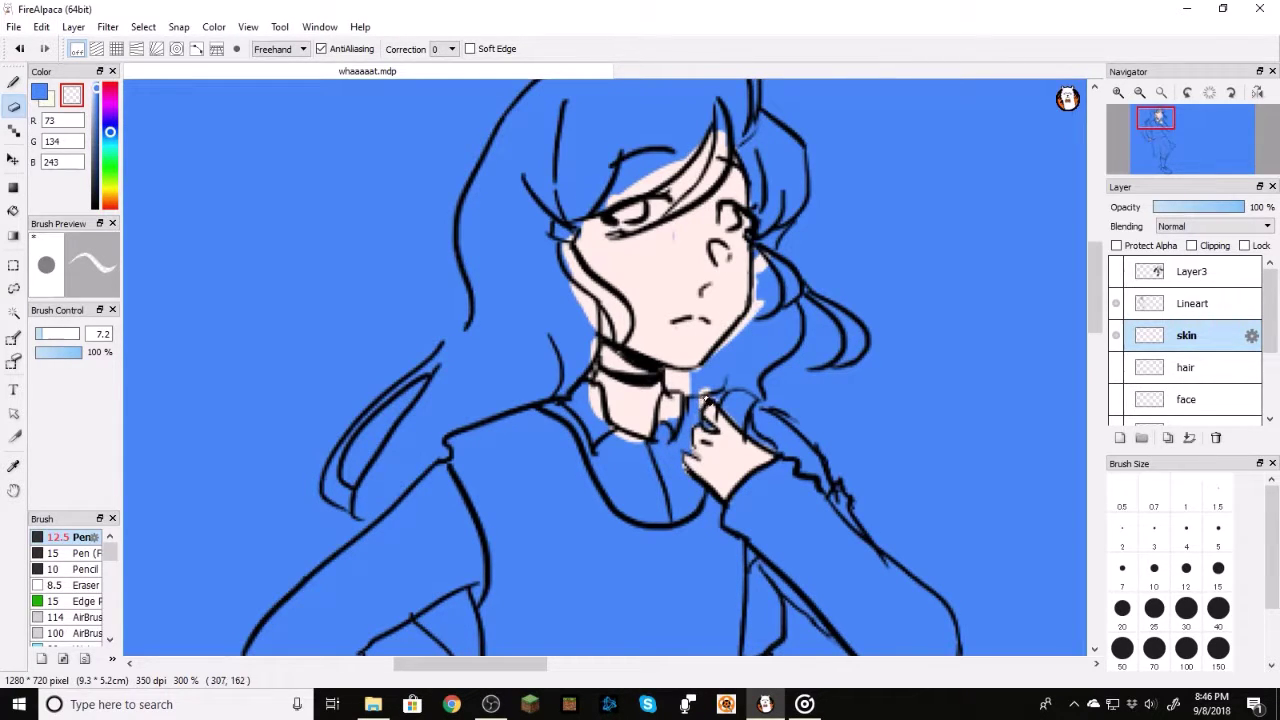
drag(710, 384, 748, 429)
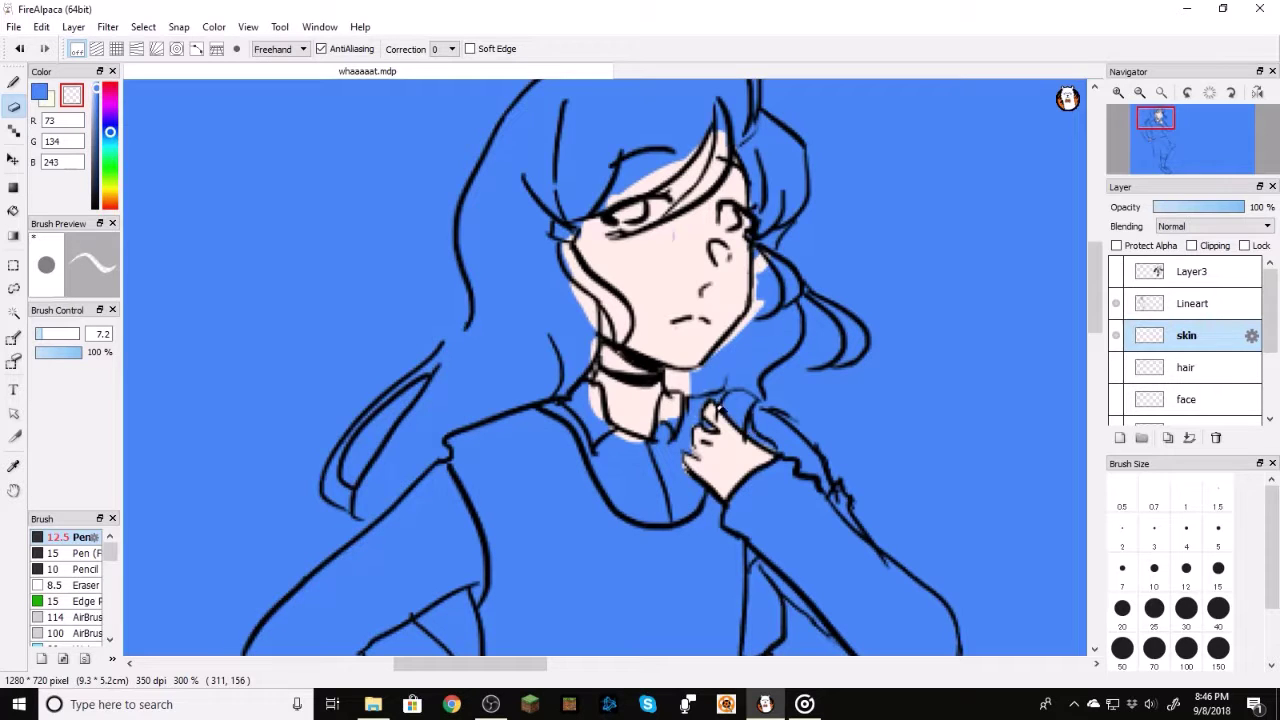
drag(672, 463, 688, 477)
mouse_move(679, 430)
mouse_down()
mouse_move(671, 401)
mouse_move(643, 456)
mouse_move(594, 405)
mouse_up()
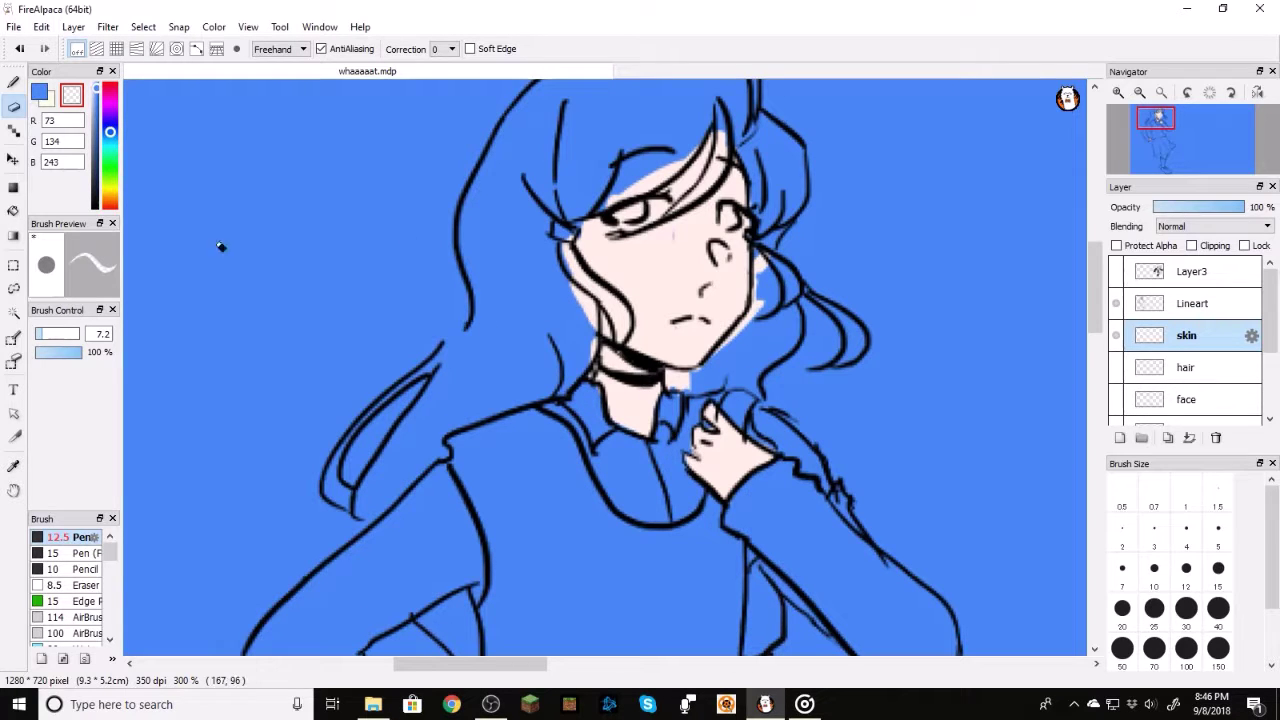
Step: Try pen strokes on the face, sampling the skin colour from it between attempts, and undo them
key(b)
drag(625, 228, 592, 234)
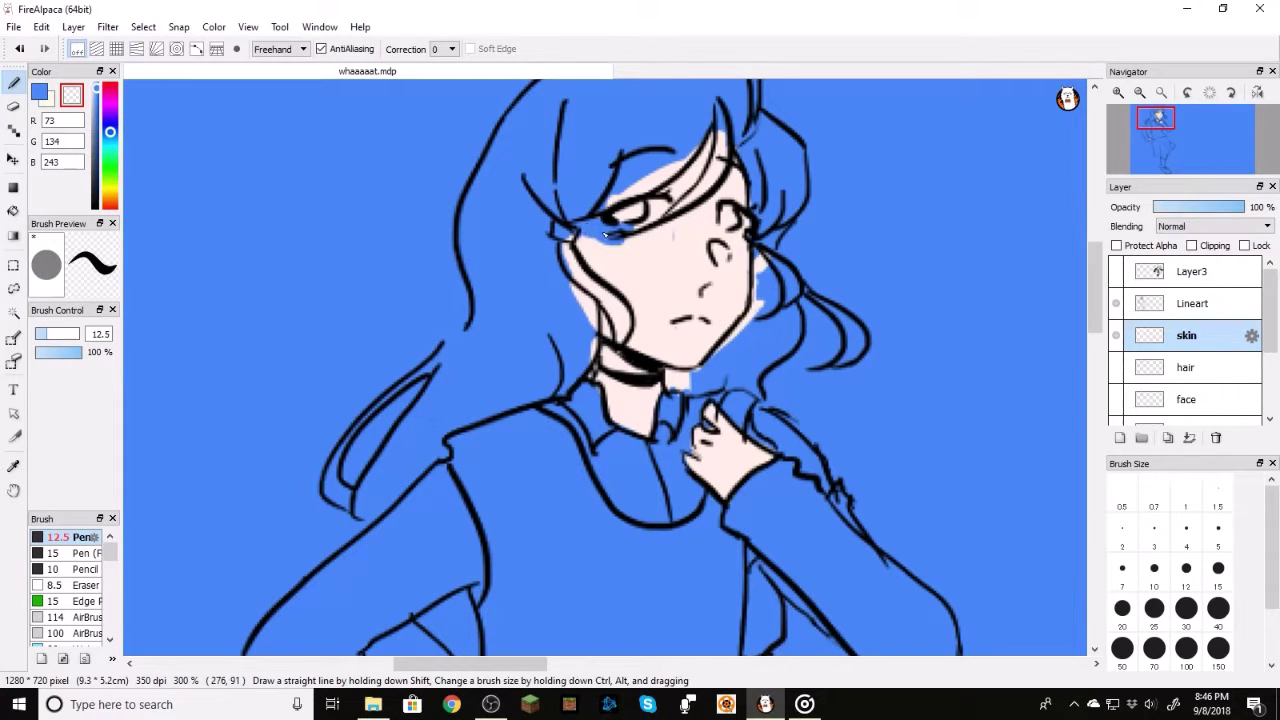
key(ctrl+z)
key(i)
click(676, 272)
click(14, 84)
drag(692, 236, 682, 252)
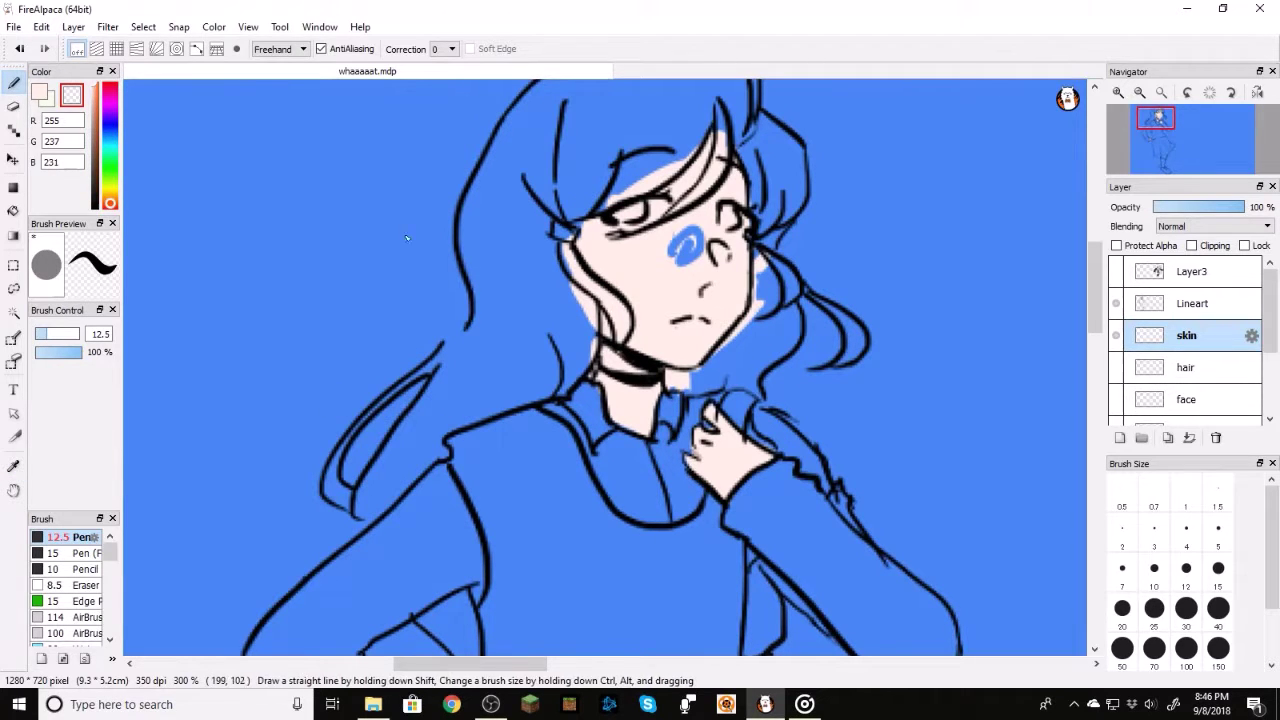
key(ctrl+z)
key(ctrl+y)
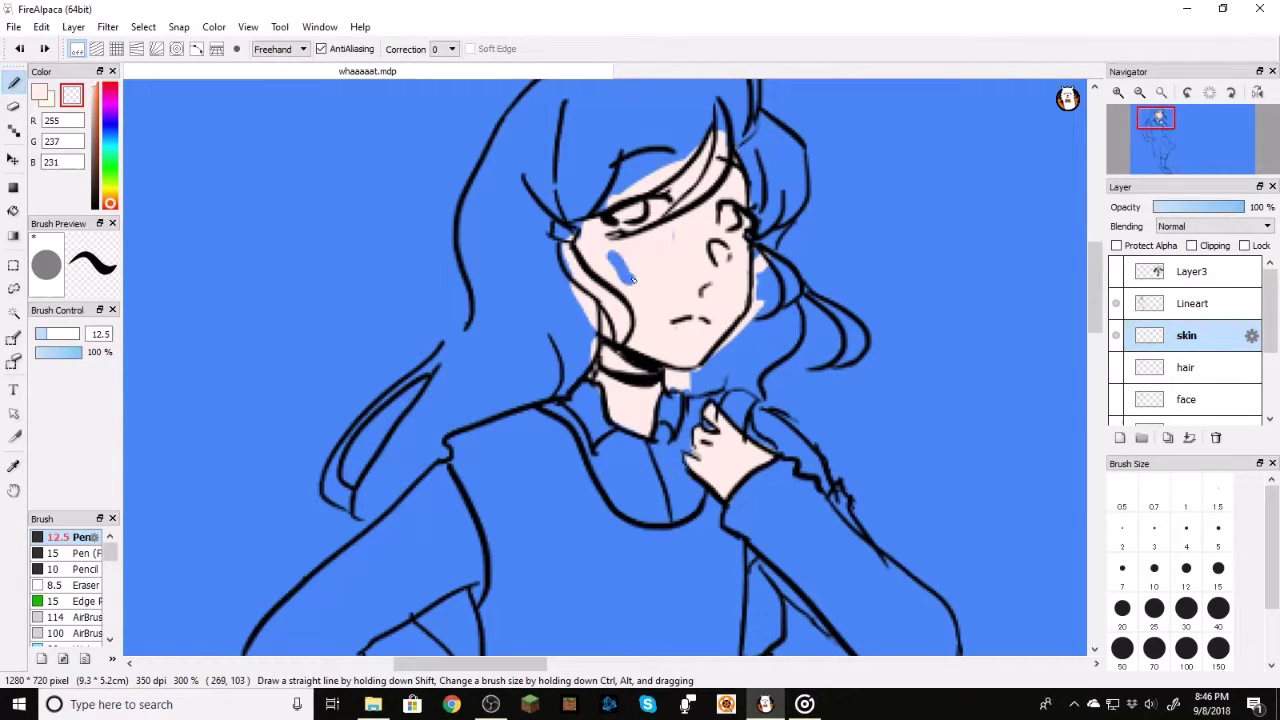
key(ctrl+z)
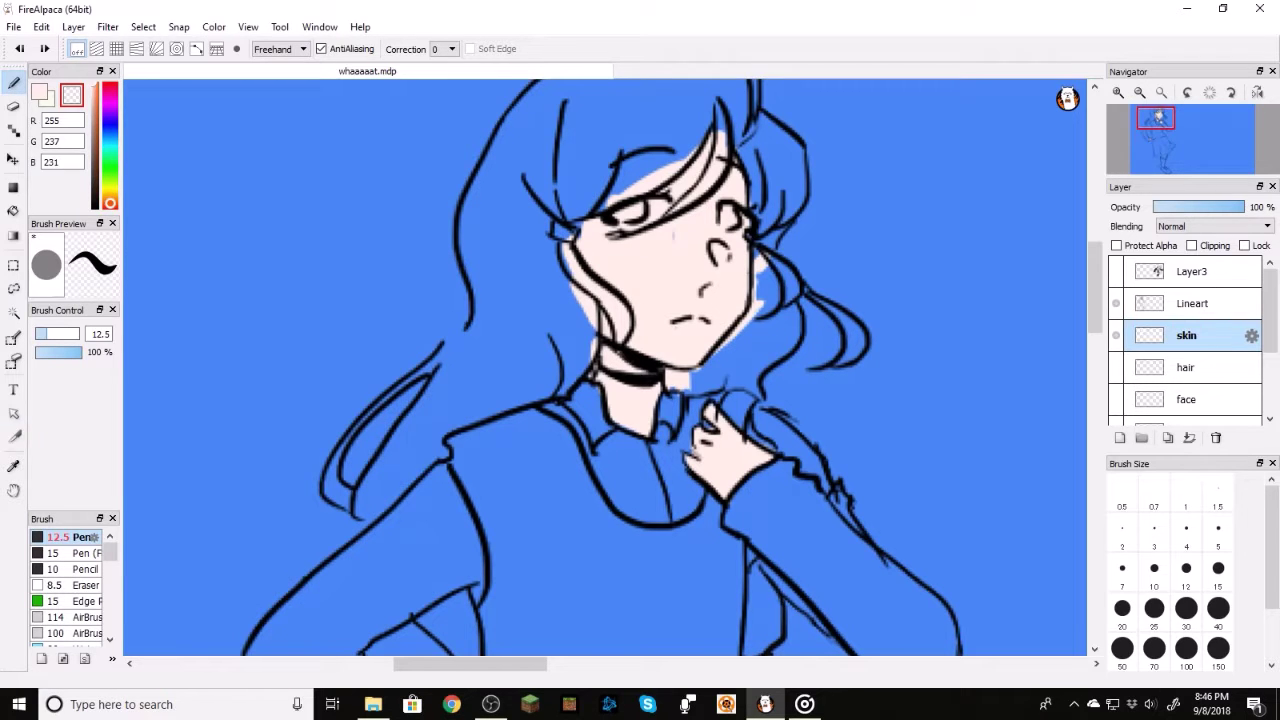
Step: Resample the skin colour and try one more pen stroke below the eye
click(16, 467)
click(13, 82)
mouse_move(630, 250)
mouse_down()
mouse_move(675, 240)
mouse_move(661, 243)
mouse_up()
key(ctrl+z)
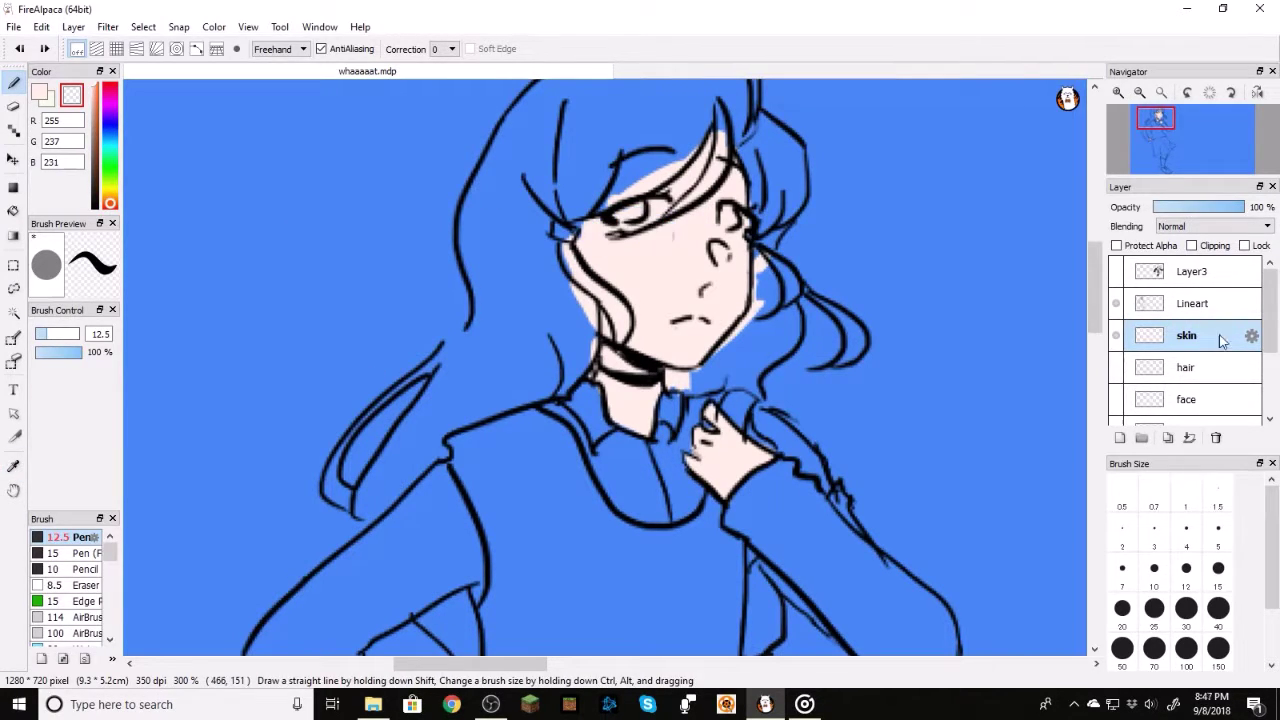
Step: Hide the blue Layer1 to inspect the artwork without a background, restore it, and reselect the skin layer
drag(1272, 346, 1272, 412)
click(1229, 413)
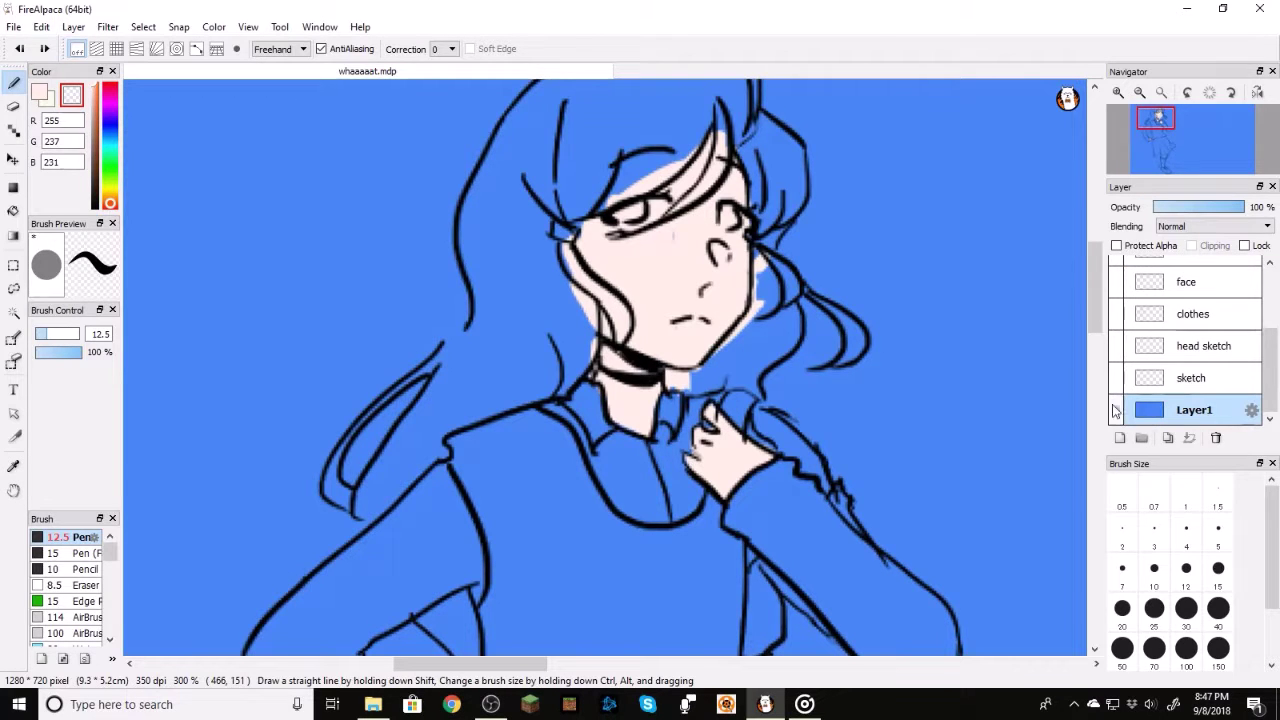
click(1116, 411)
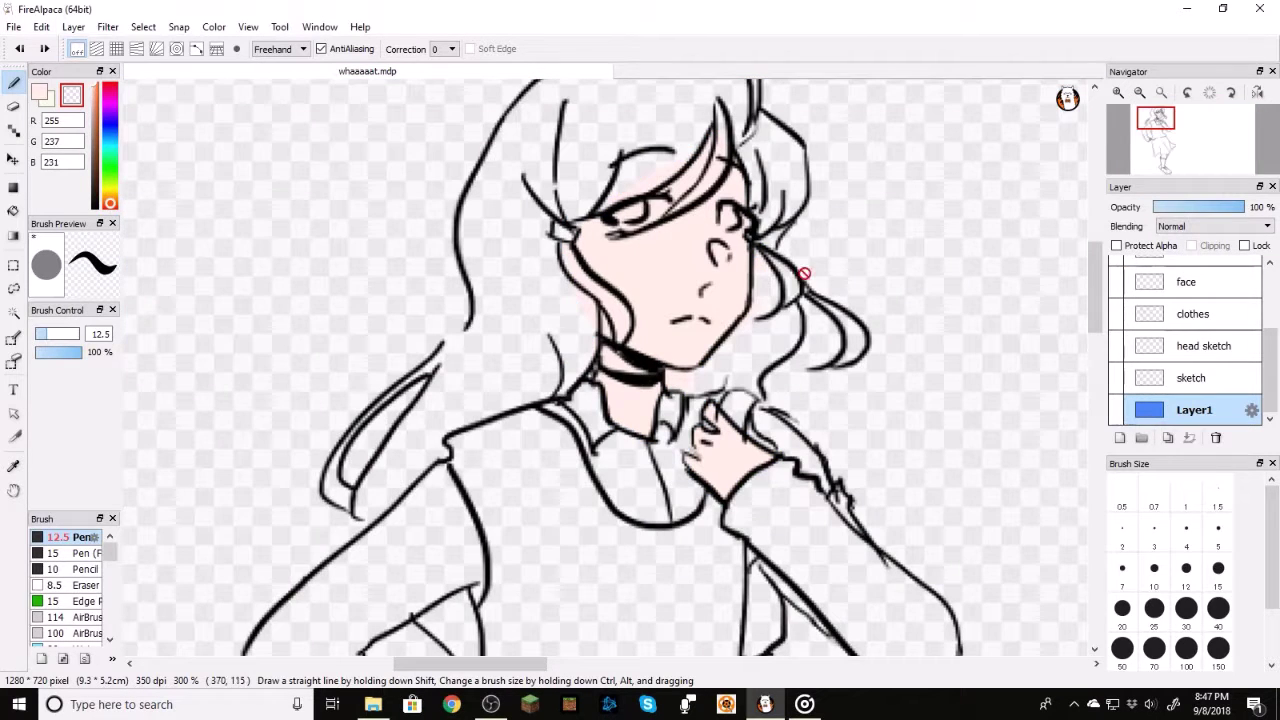
click(1116, 410)
drag(1270, 380, 1270, 300)
click(1186, 335)
Step: Try short pen marks on the eye and cheek of the skin layer and undo them
mouse_move(670, 225)
mouse_down()
mouse_move(662, 252)
mouse_move(680, 210)
mouse_move(646, 262)
mouse_move(692, 185)
mouse_move(660, 190)
mouse_up()
key(ctrl+z)
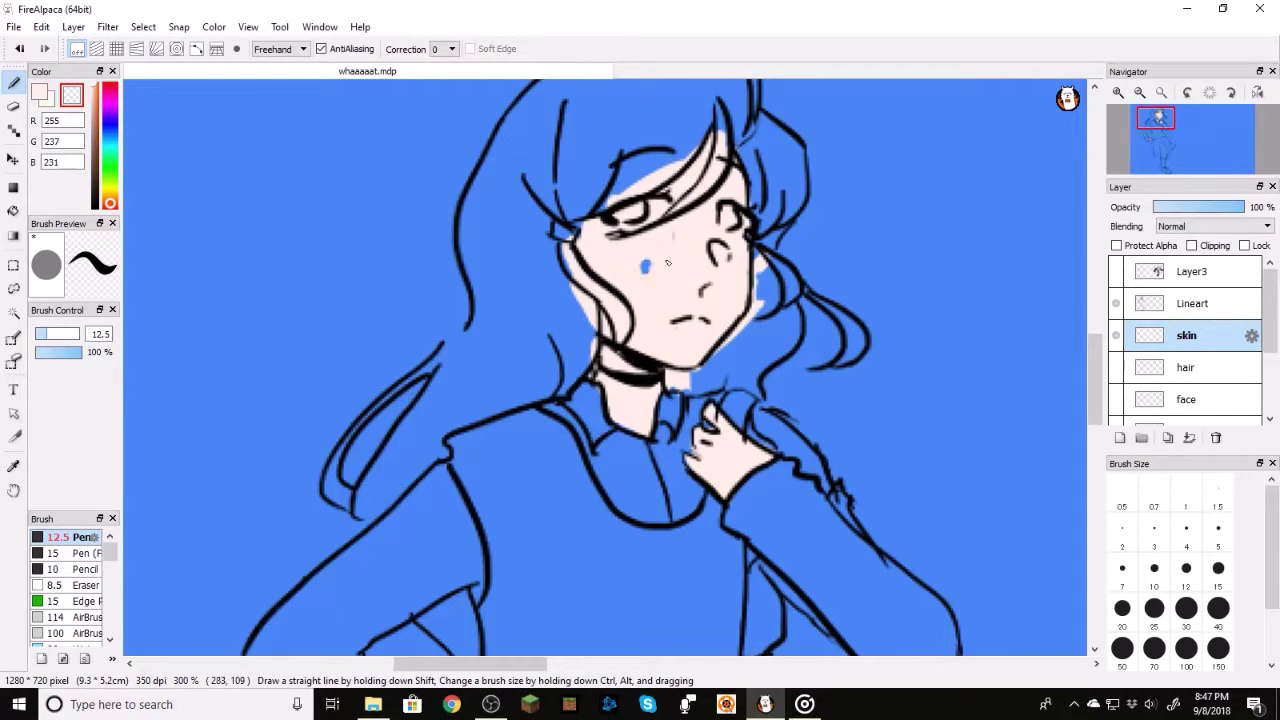
drag(643, 270, 660, 291)
click(669, 303)
key(ctrl+z)
key(ctrl+z)
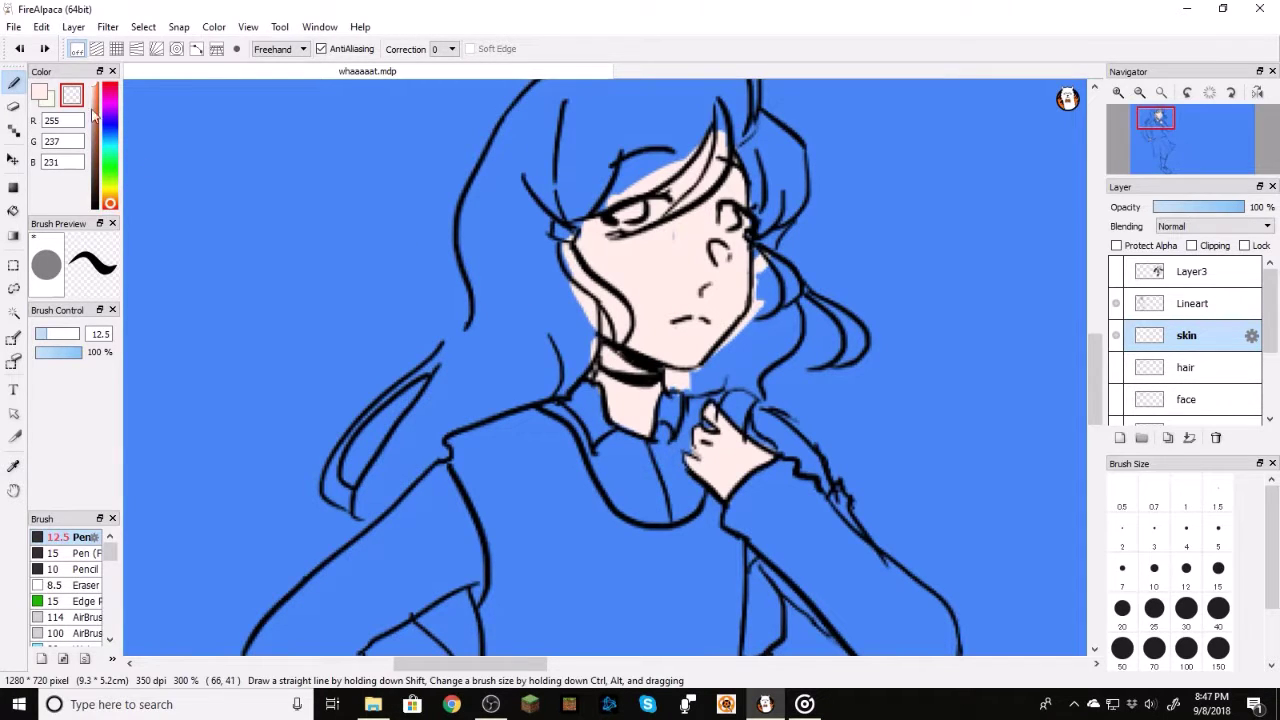
Step: Save the drawing under the new name bb as a FireAlpaca file in the Downloads folder
click(14, 26)
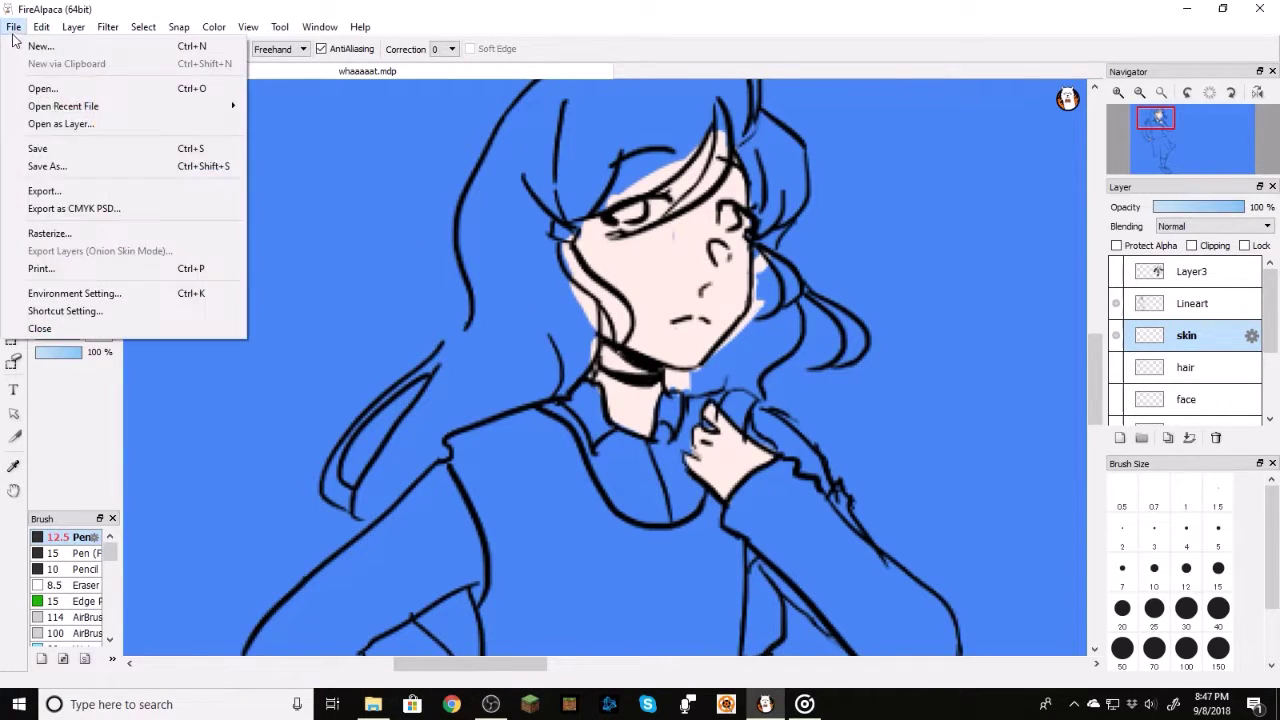
click(45, 168)
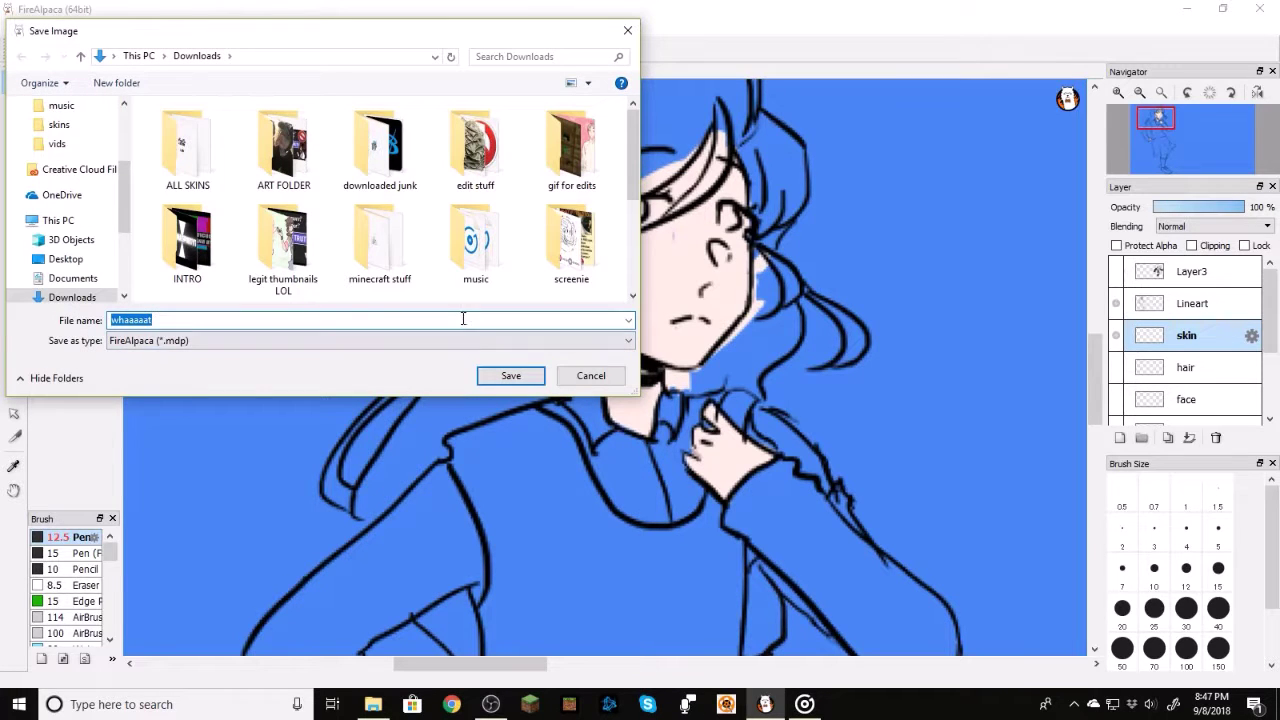
text(bb)
click(507, 377)
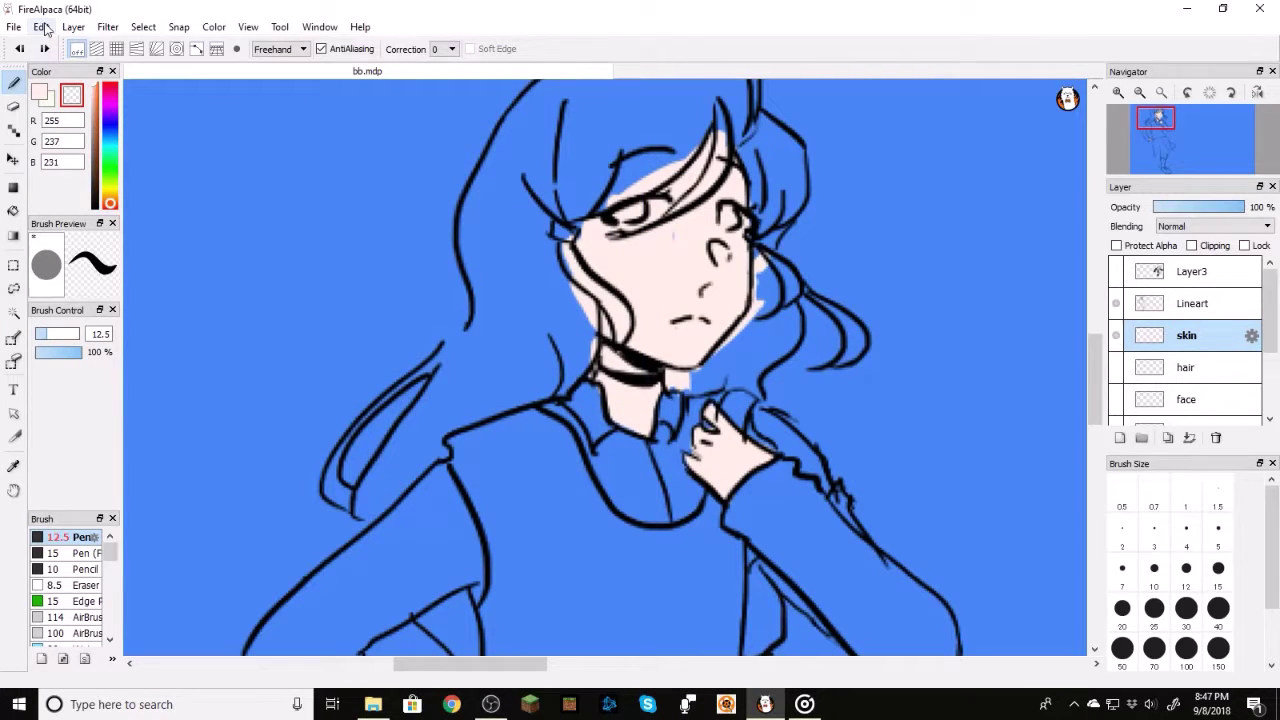
Step: Look through the Art folder in the Open Image dialog for the saved drawing
click(14, 26)
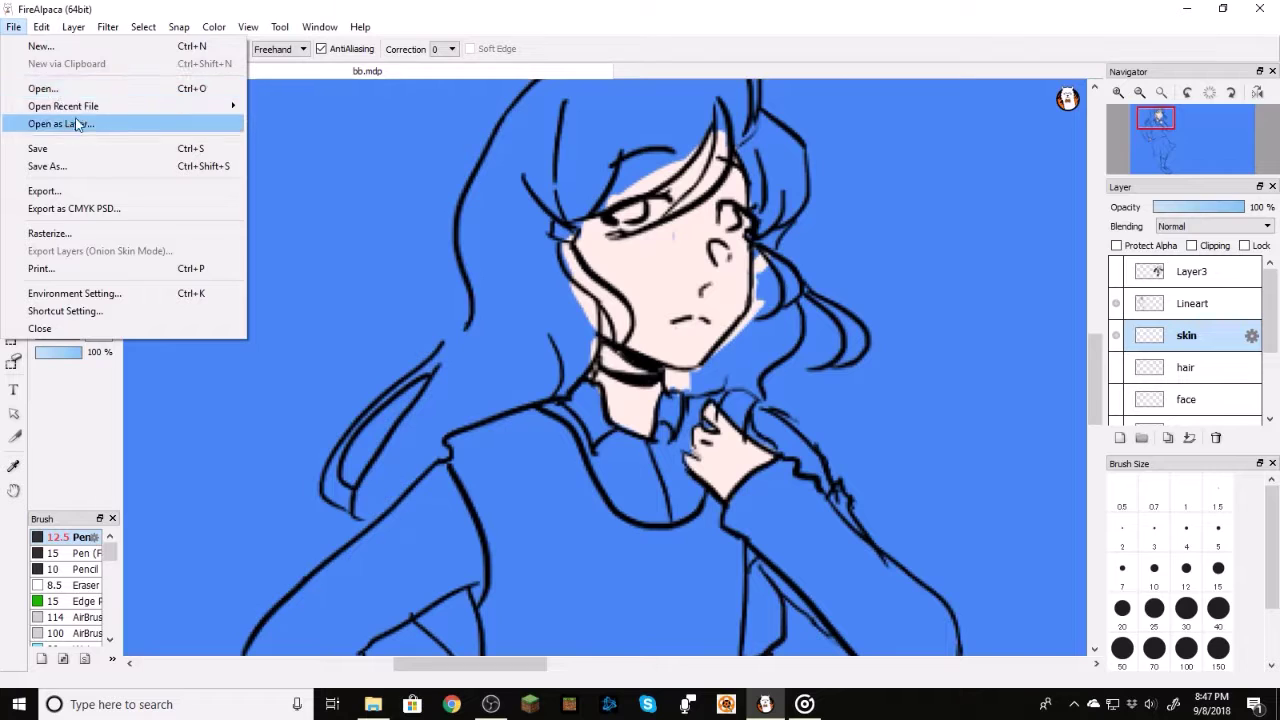
click(50, 88)
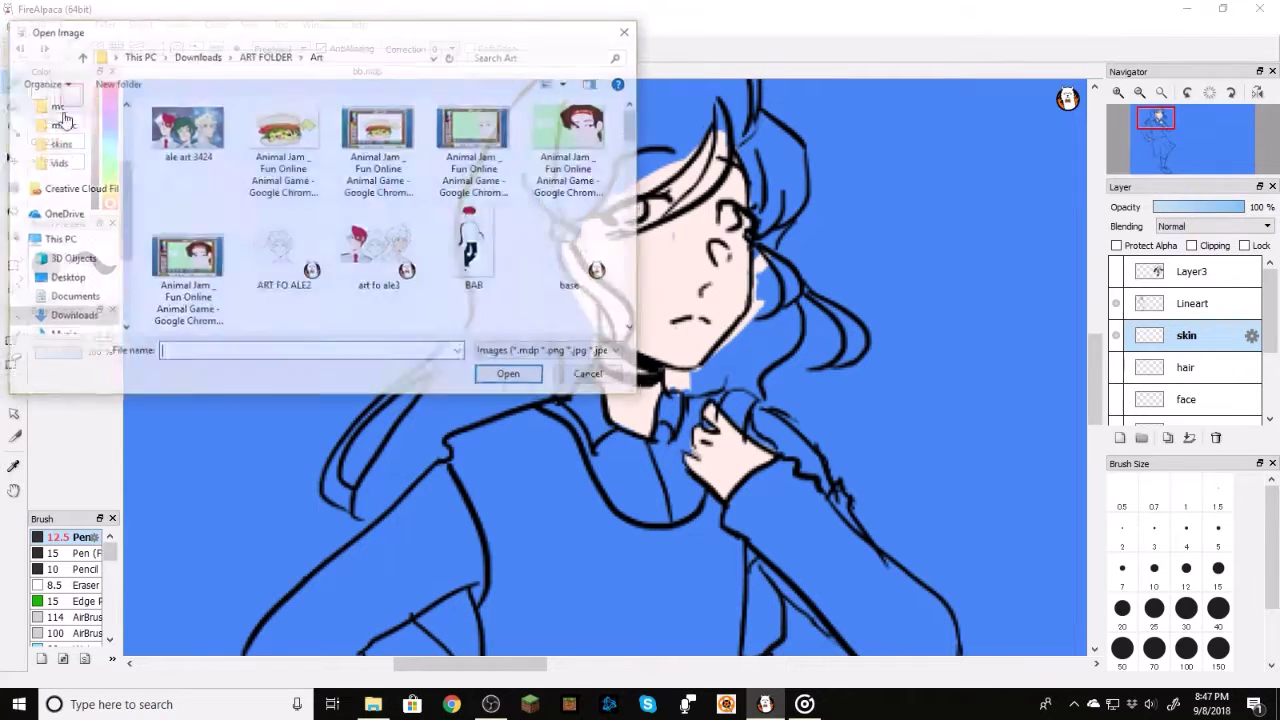
double_click(641, 122)
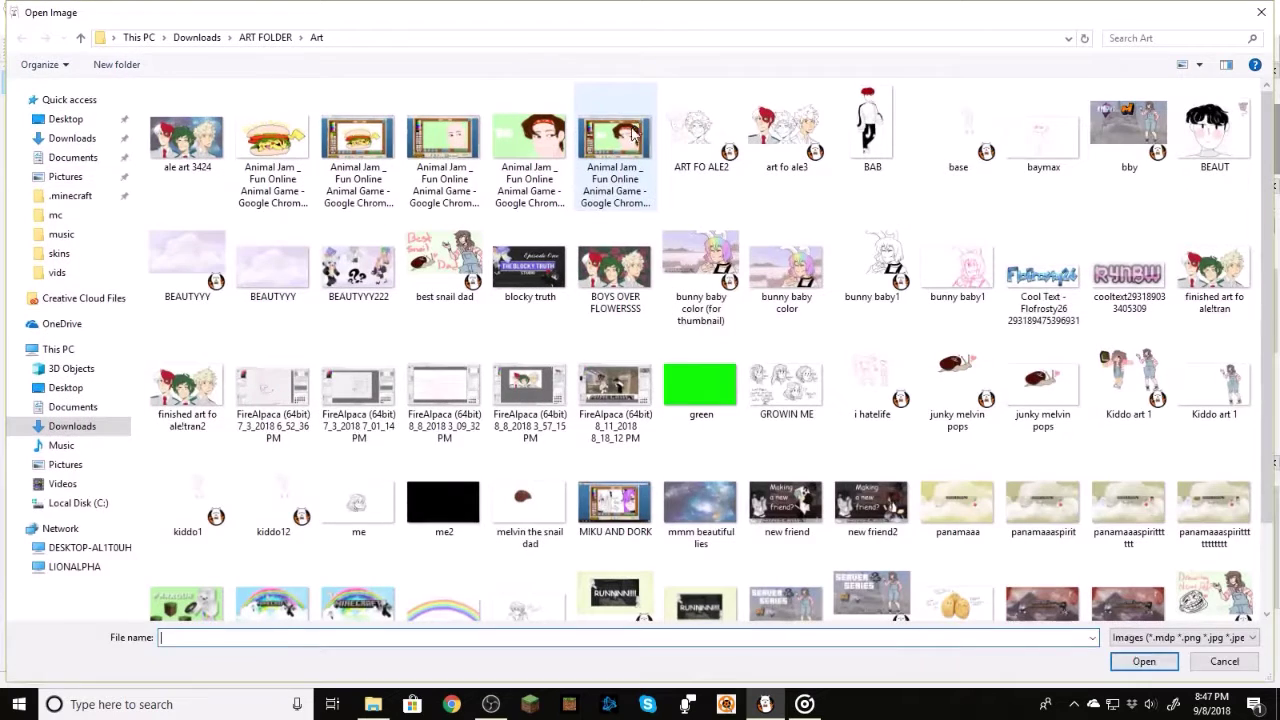
scroll(951, 158, down, 2)
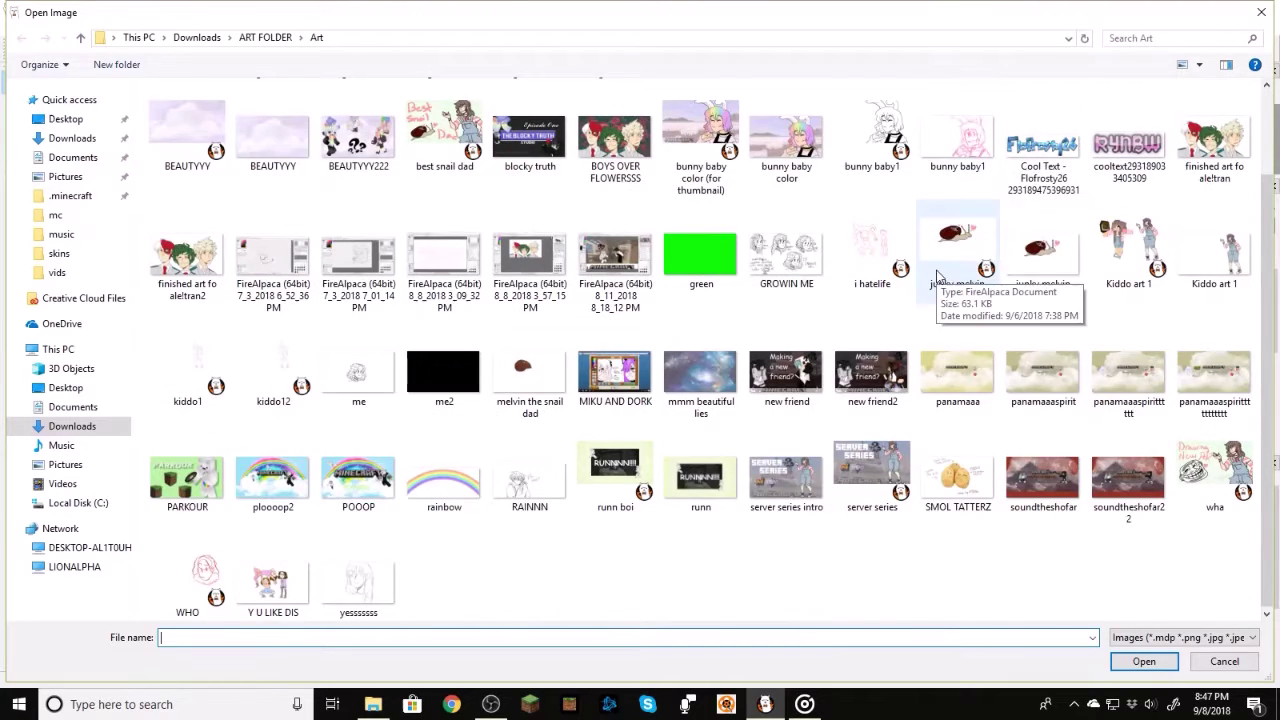
scroll(950, 245, up, 1)
click(255, 39)
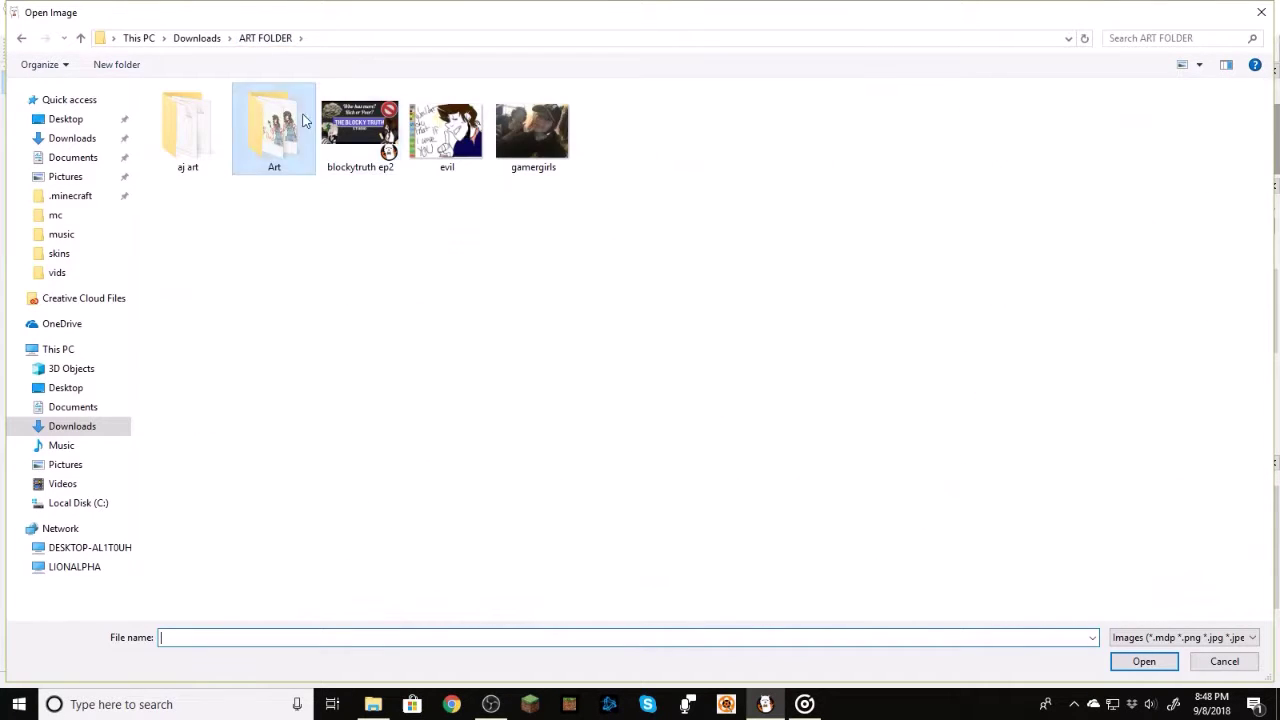
double_click(279, 137)
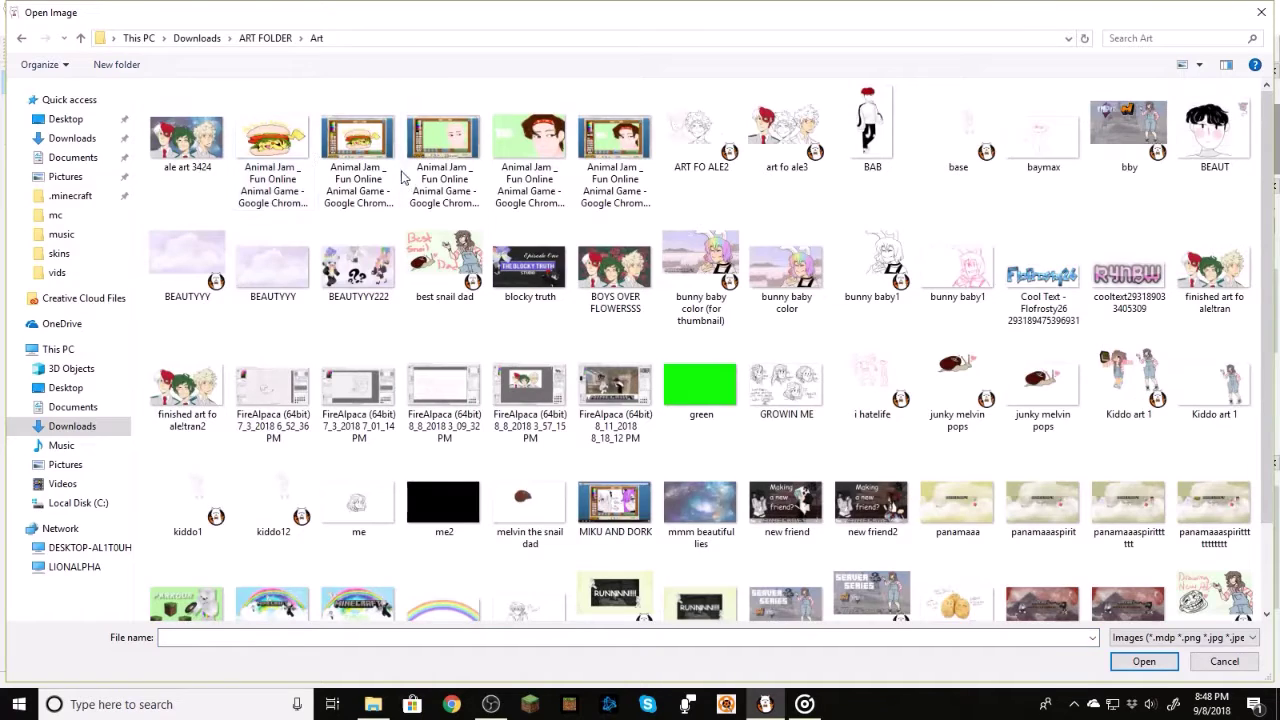
scroll(805, 290, down, 1)
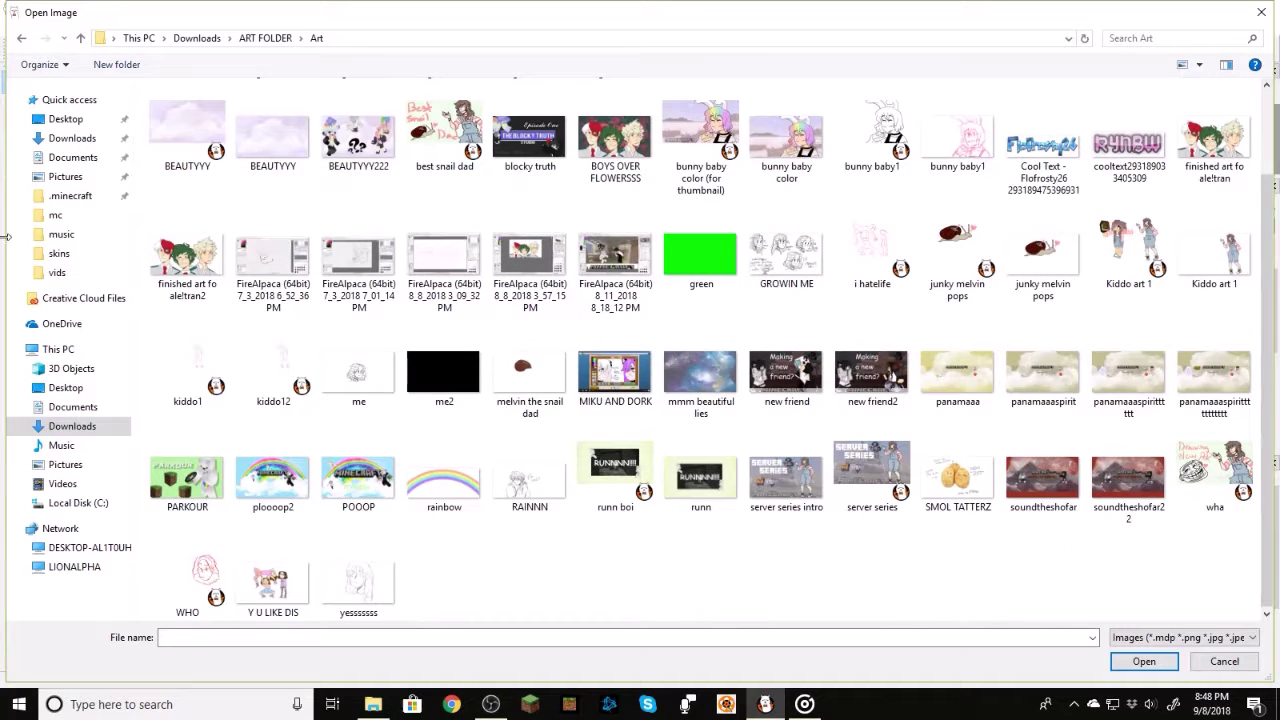
Step: Open the saved bb drawing from the Downloads folder again and close the duplicate copy that was already open
click(100, 140)
click(704, 232)
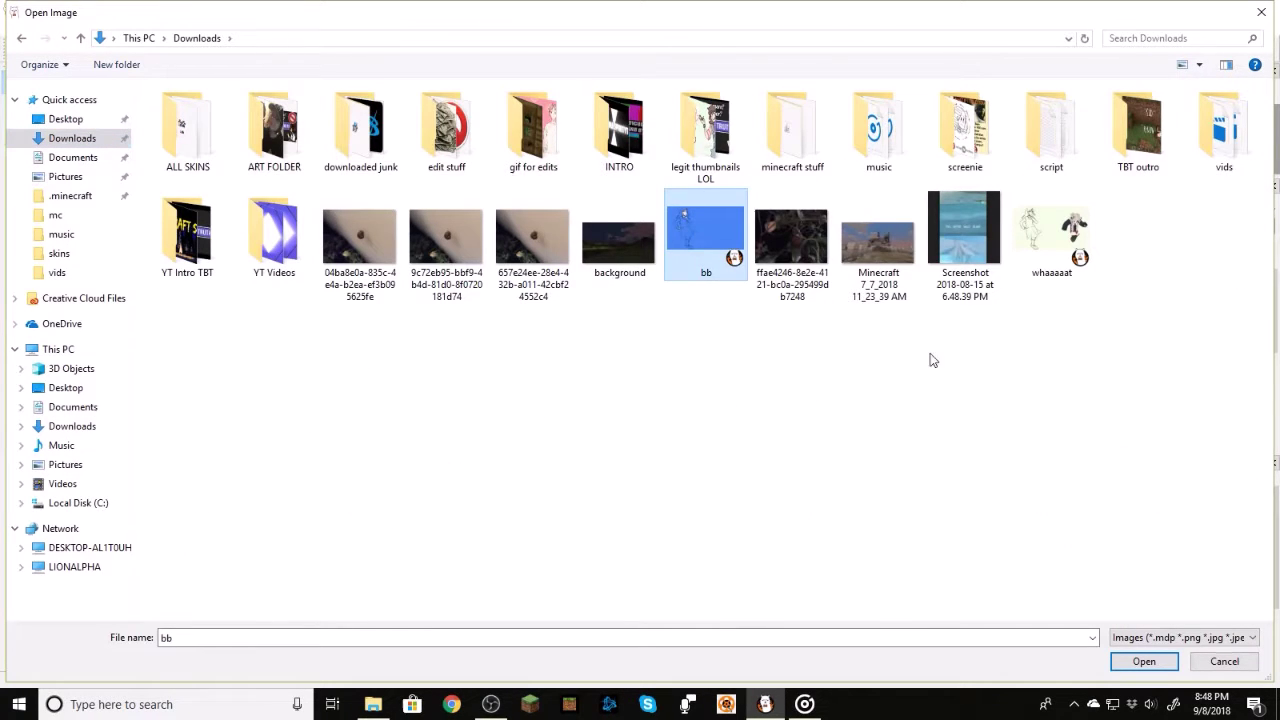
click(1144, 661)
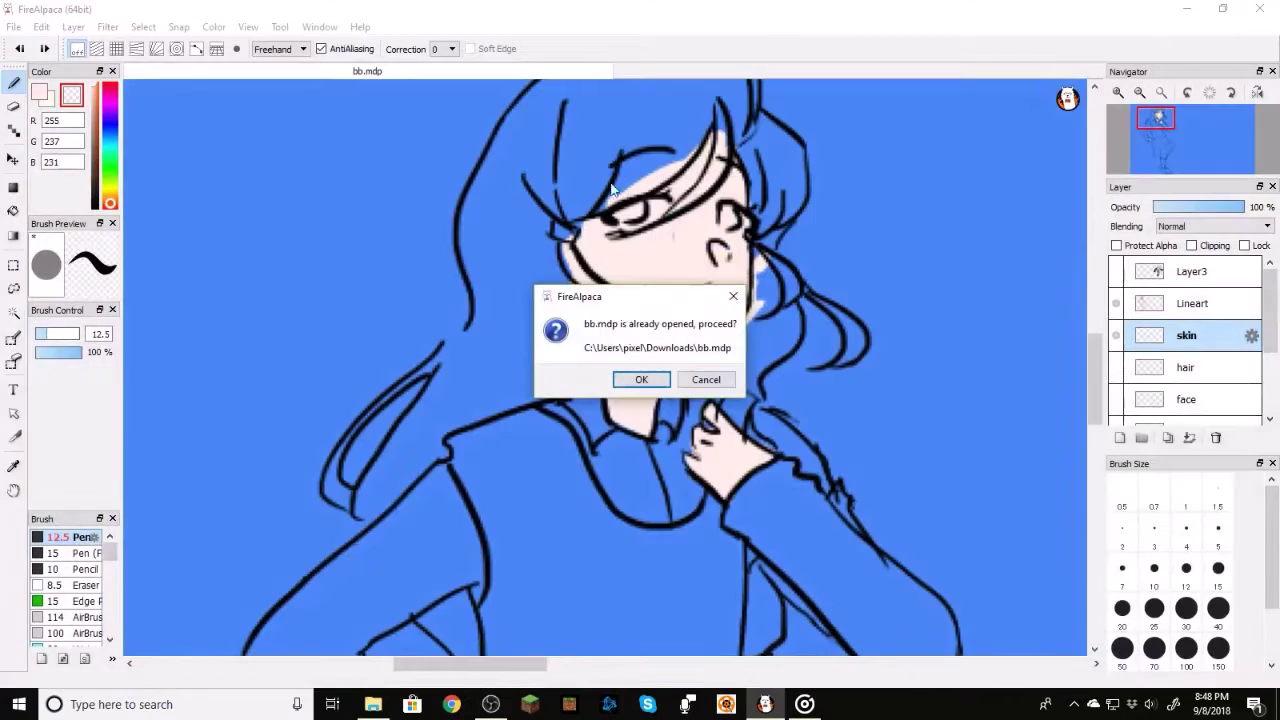
click(641, 379)
right_click(352, 72)
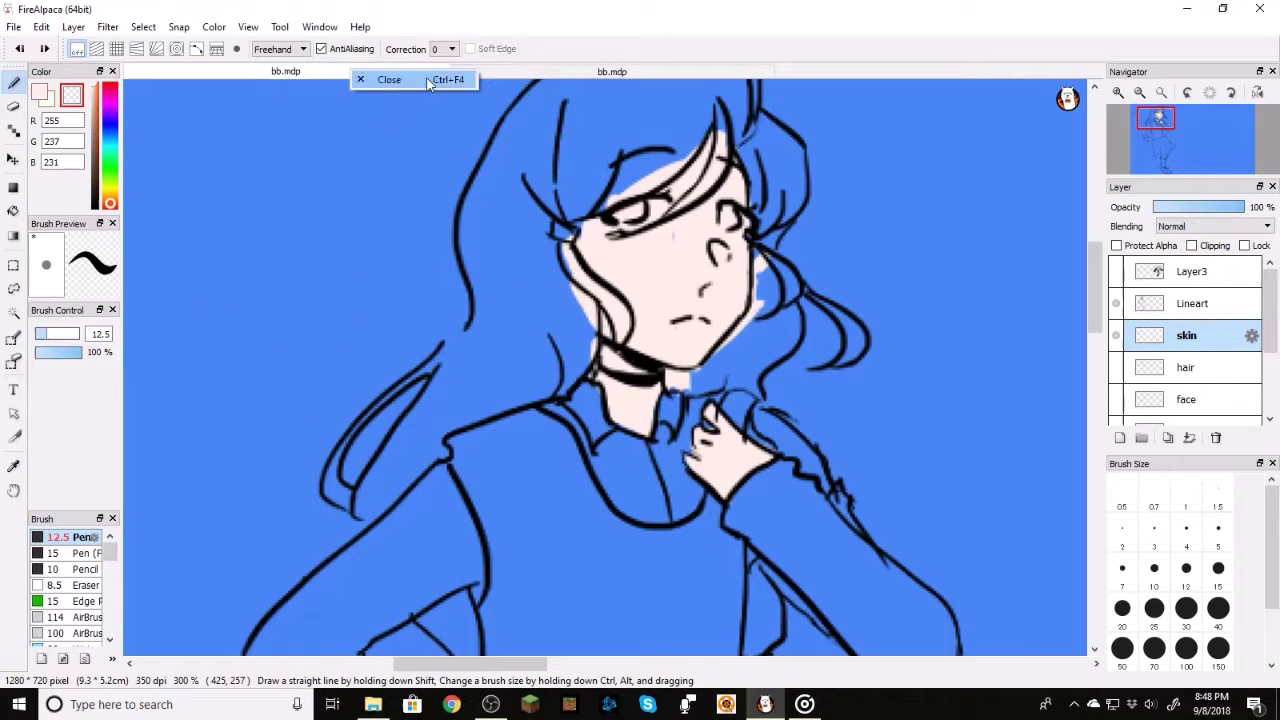
click(389, 80)
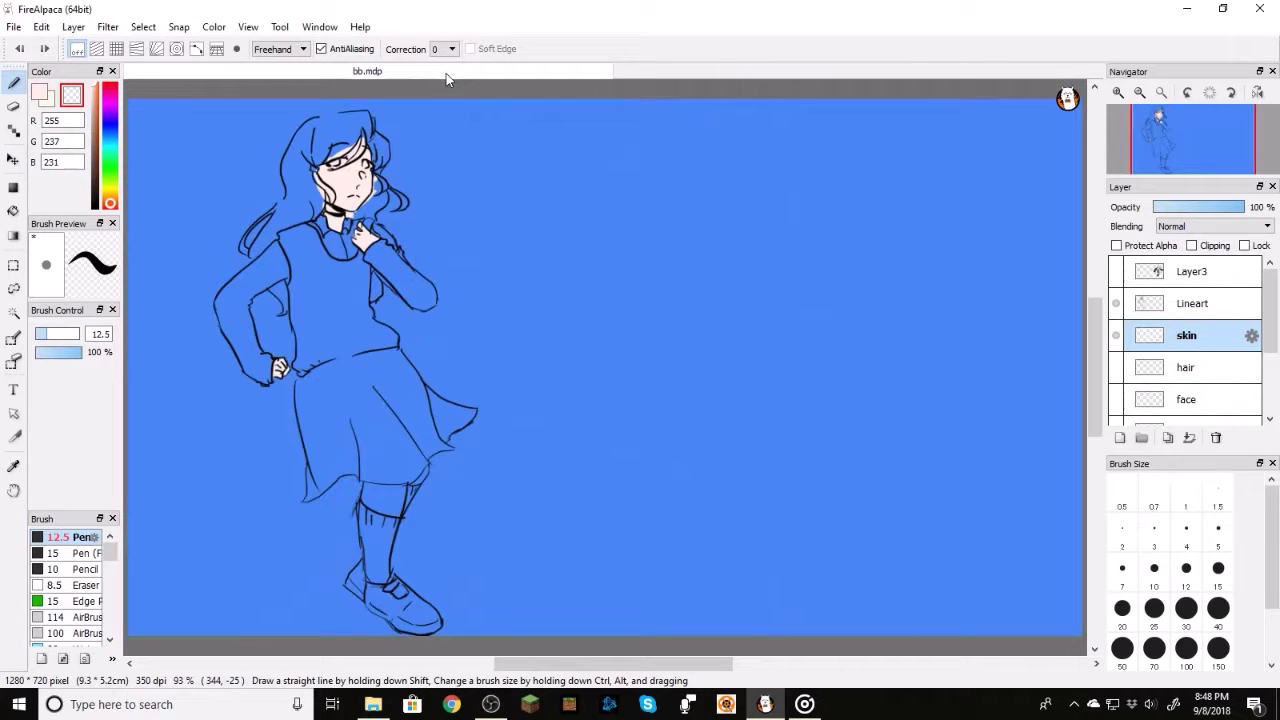
Step: Test the pen with a broad stroke over the face and neck on the skin layer and undo it
click(1163, 93)
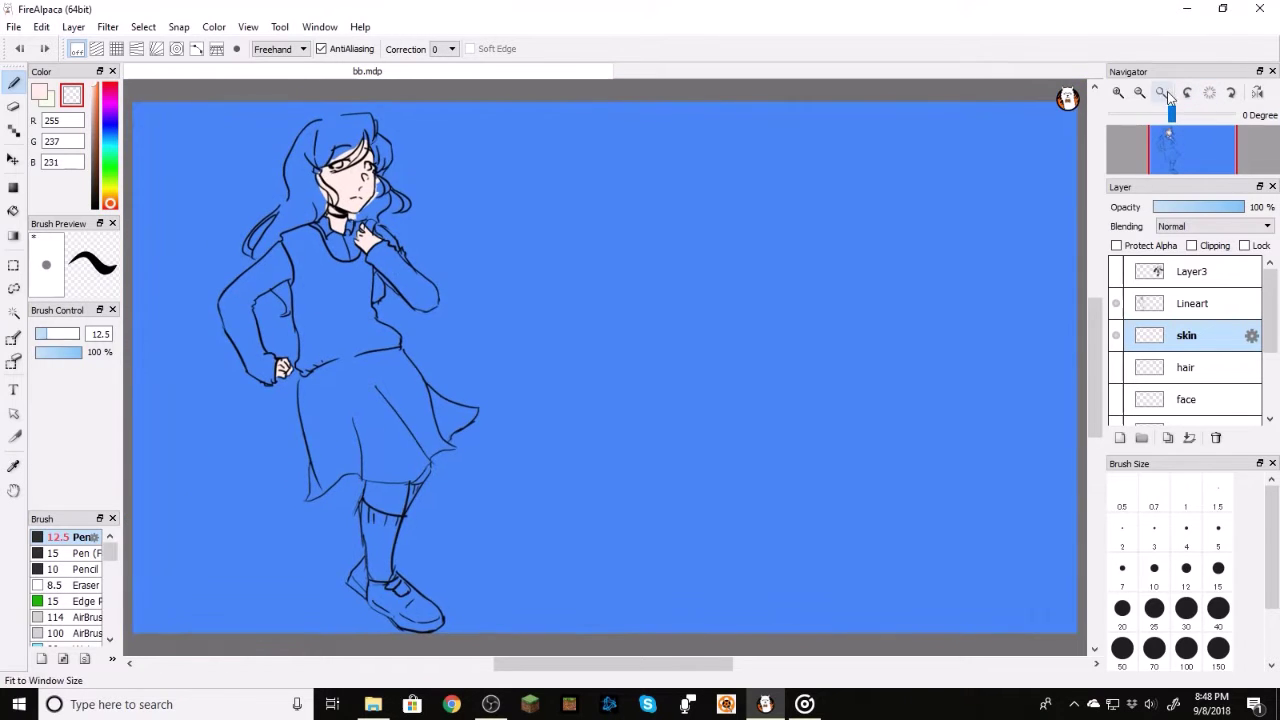
click(1118, 93)
click(1118, 93)
click(1118, 93)
drag(1188, 149, 1168, 135)
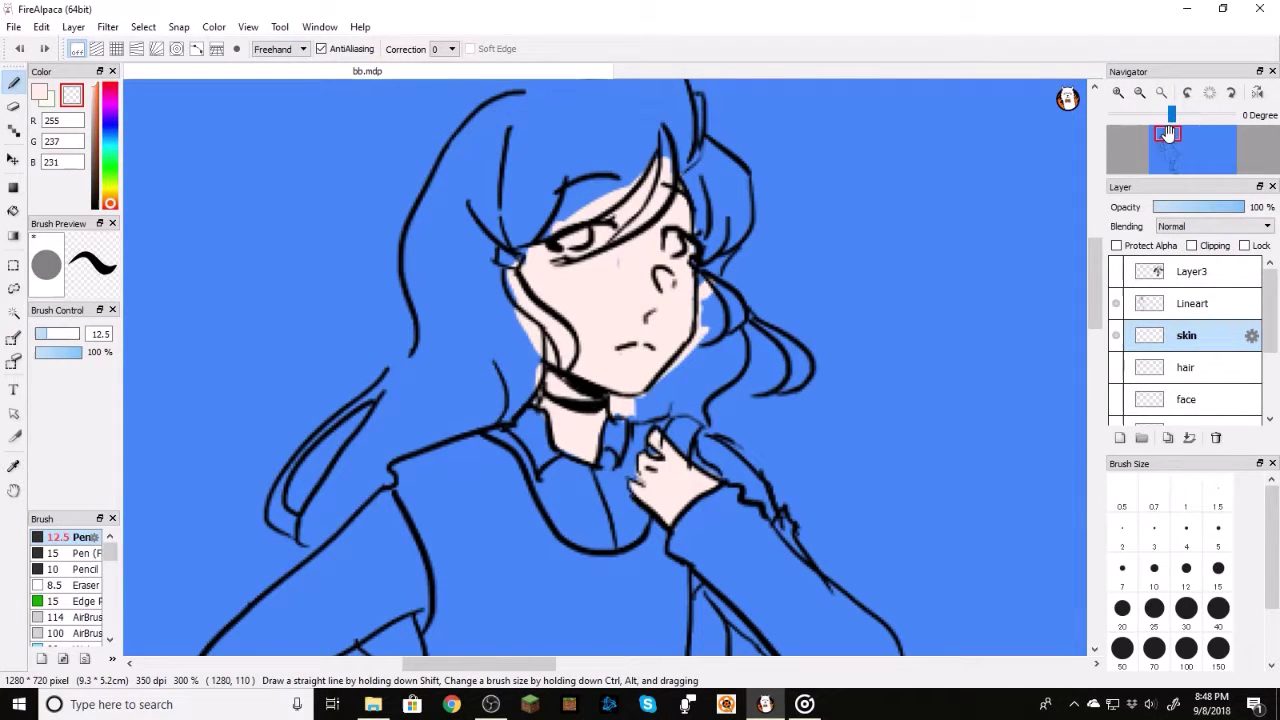
mouse_move(608, 256)
mouse_down()
mouse_move(639, 280)
mouse_move(606, 312)
mouse_move(617, 334)
mouse_move(599, 370)
mouse_move(608, 396)
mouse_move(540, 359)
mouse_move(554, 413)
mouse_up()
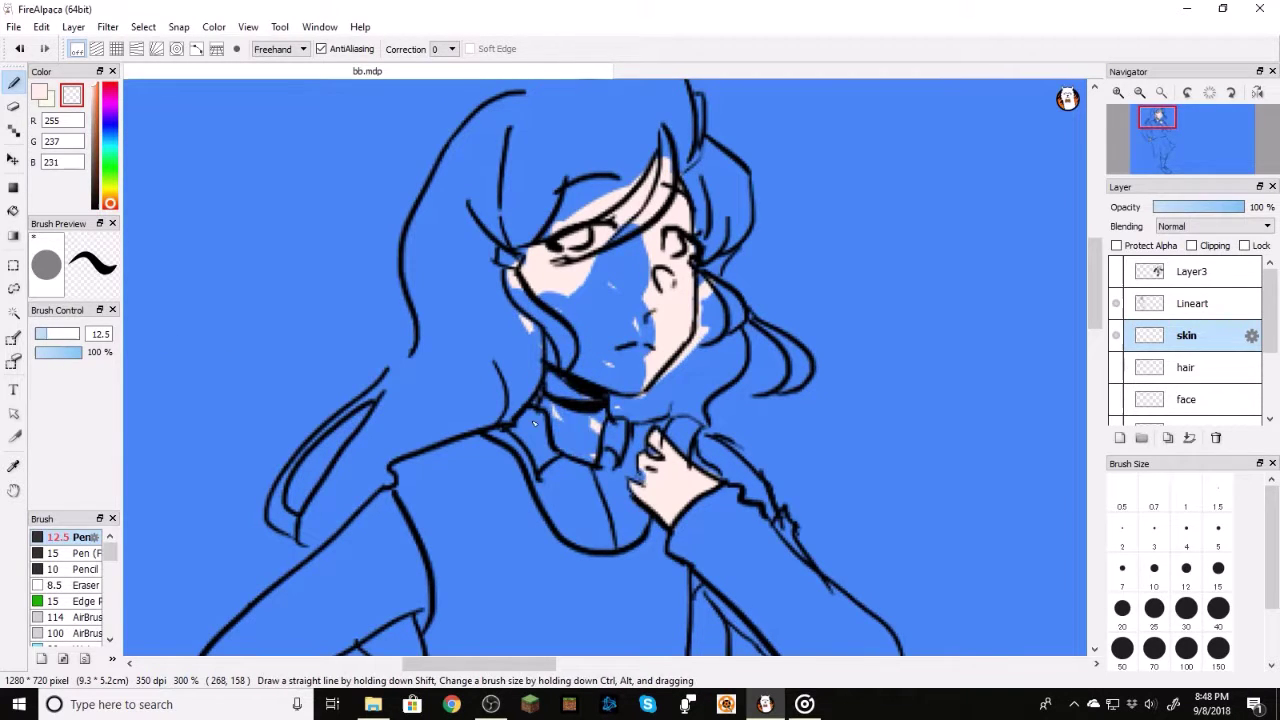
key(ctrl+z)
Step: Toggle the skin layer's visibility several times to check which colour areas it holds, leaving it shown
click(1115, 338)
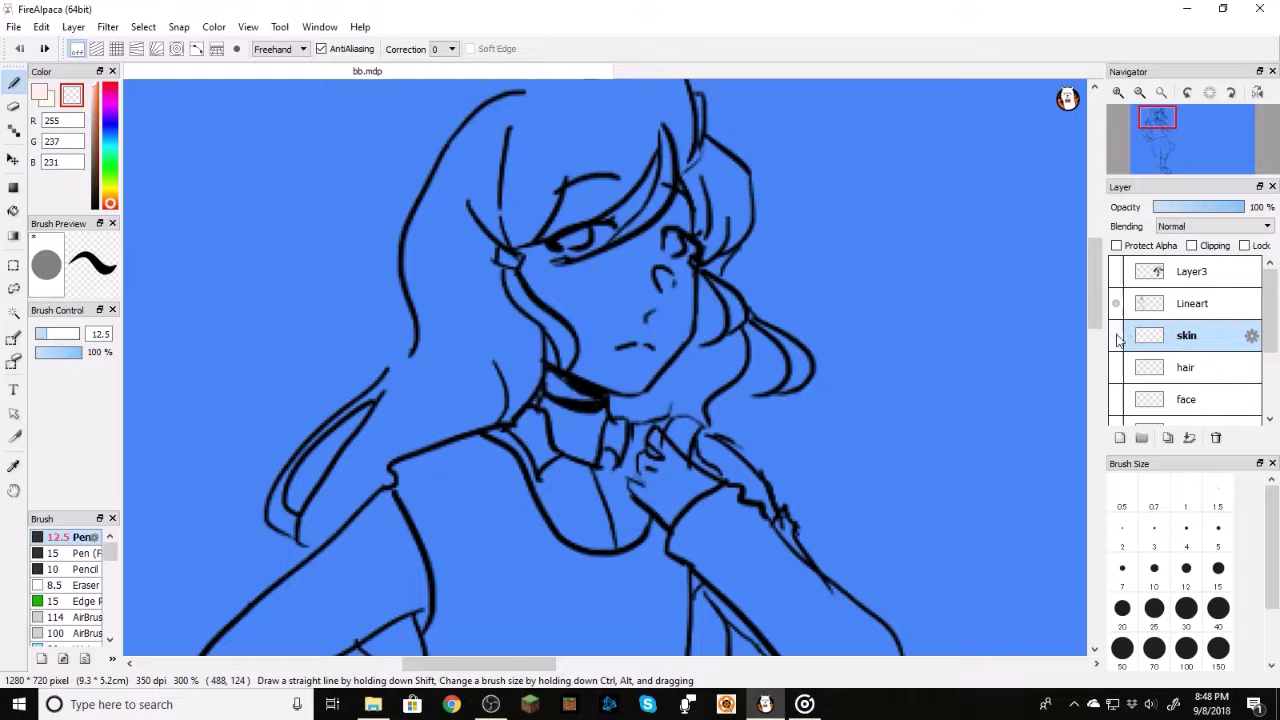
click(1115, 338)
click(1115, 338)
click(1115, 338)
click(1115, 338)
click(1115, 338)
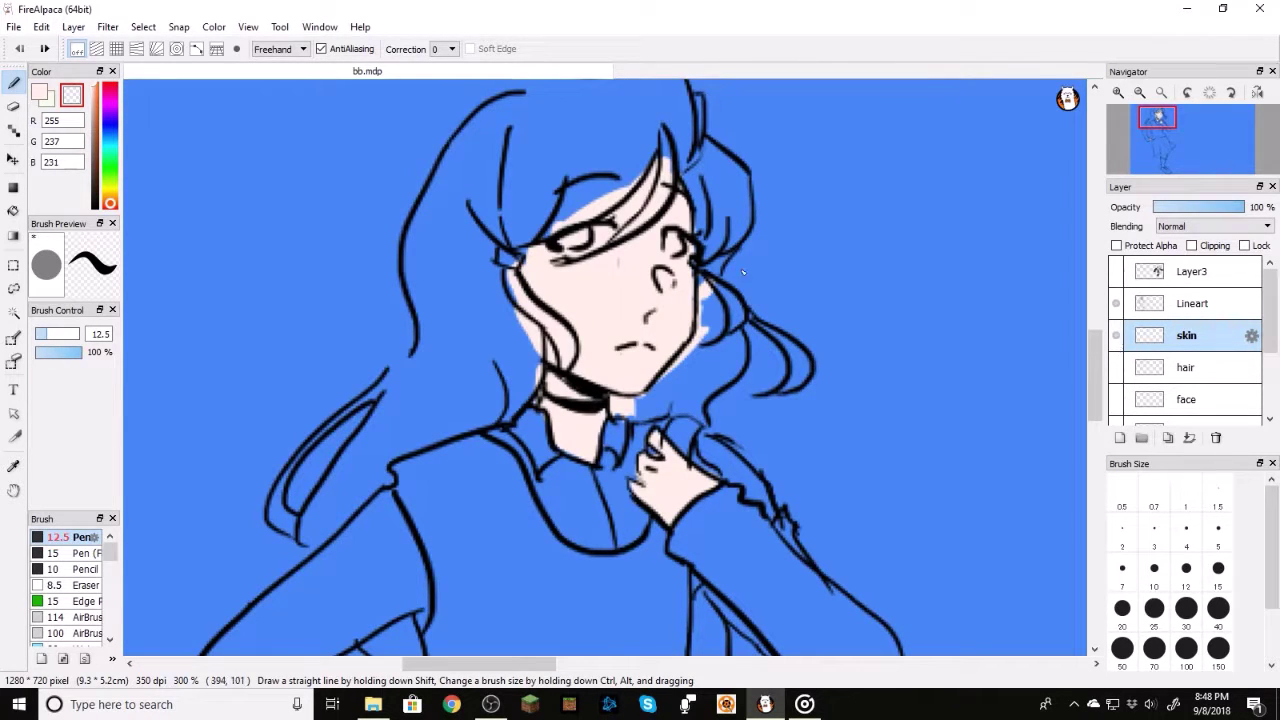
Step: Switch the pen from the transparent colour to the pale skin colour (255, 237, 231)
click(14, 466)
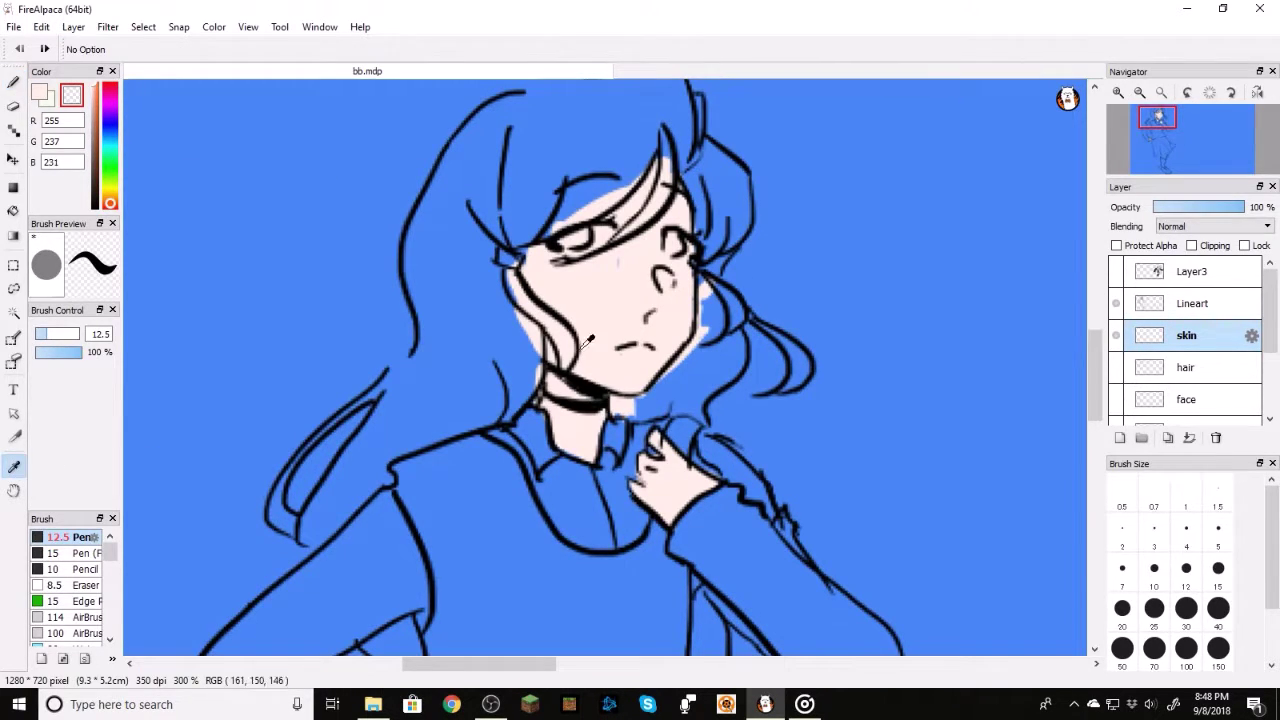
click(14, 82)
click(40, 95)
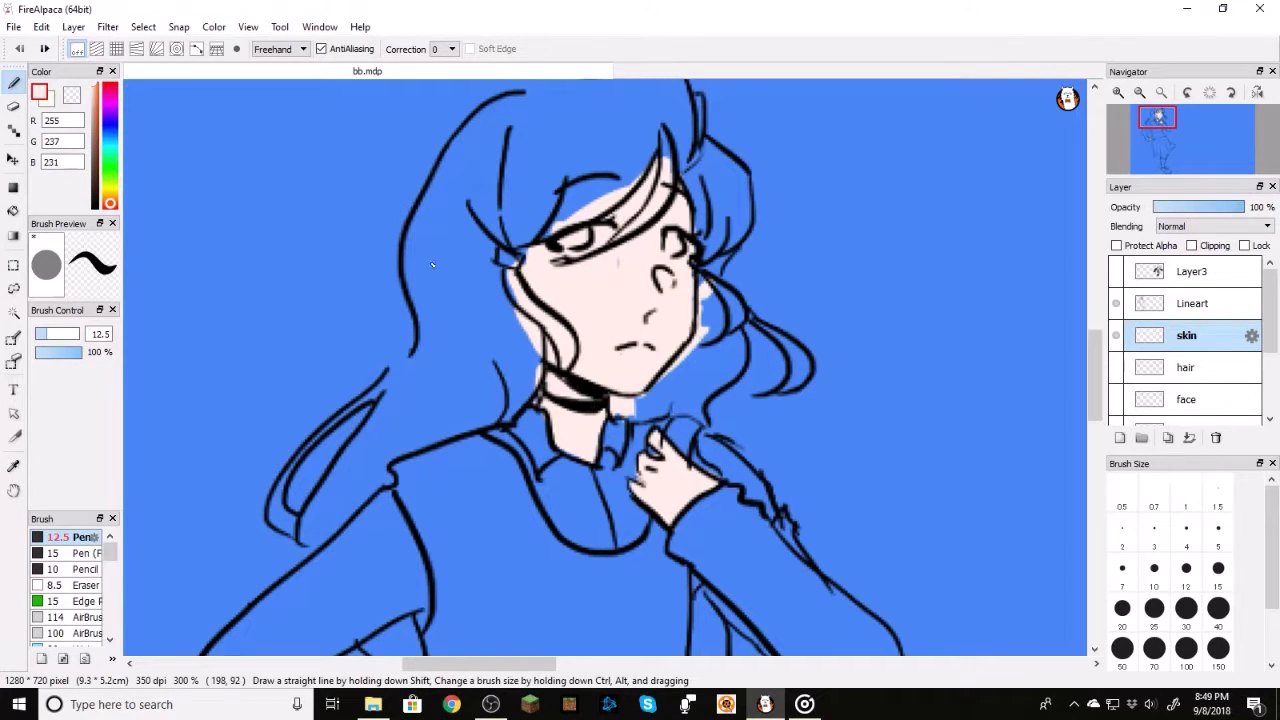
Step: Handwrite a test "oh" in skin colour on the empty background beside the hair and undo it
drag(262, 206, 255, 208)
drag(286, 210, 312, 240)
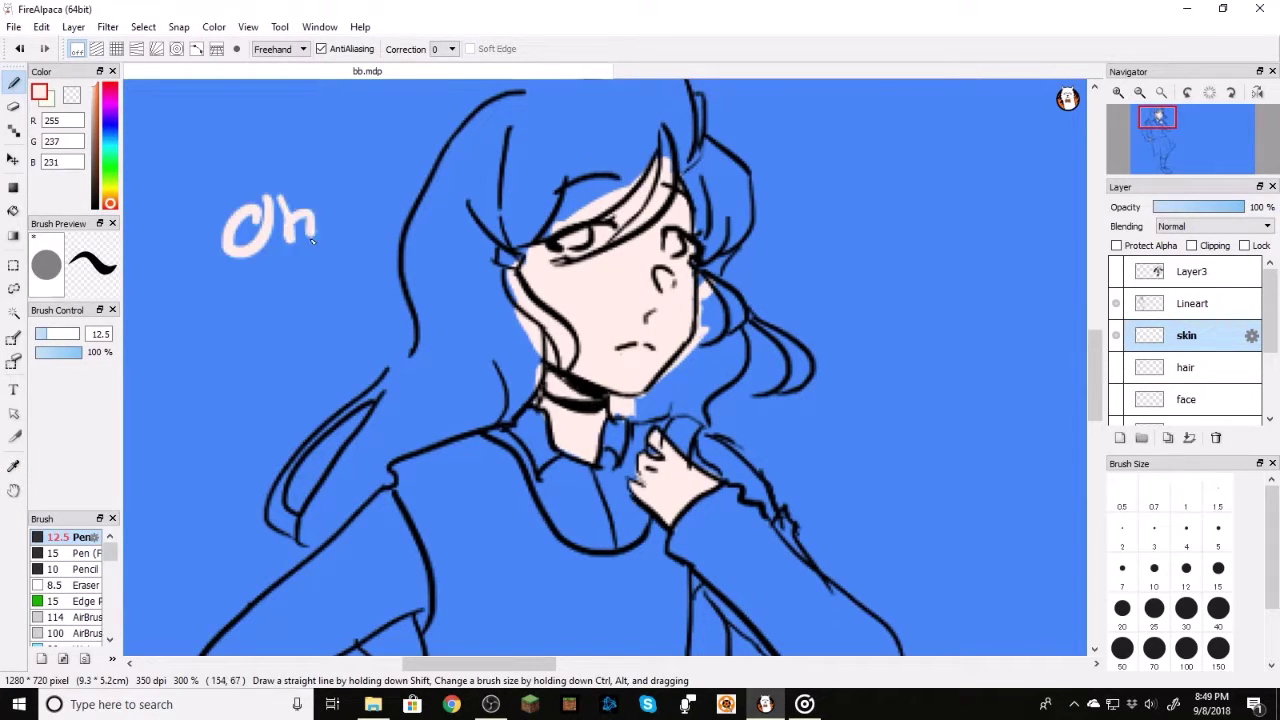
key(ctrl+z)
key(ctrl+z)
key(ctrl+z)
key(ctrl+z)
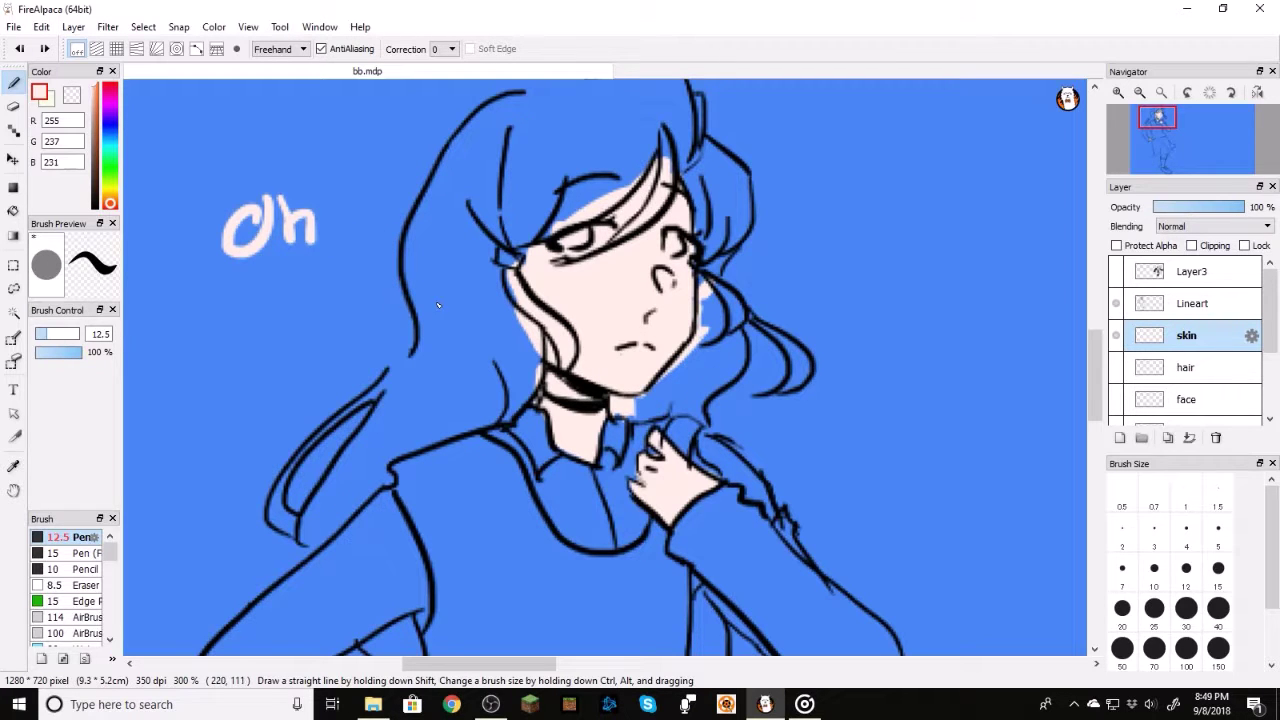
Step: Try to colour the bare leg between skirt and socks by hand with the pen and undo it
scroll(668, 262, down, 10)
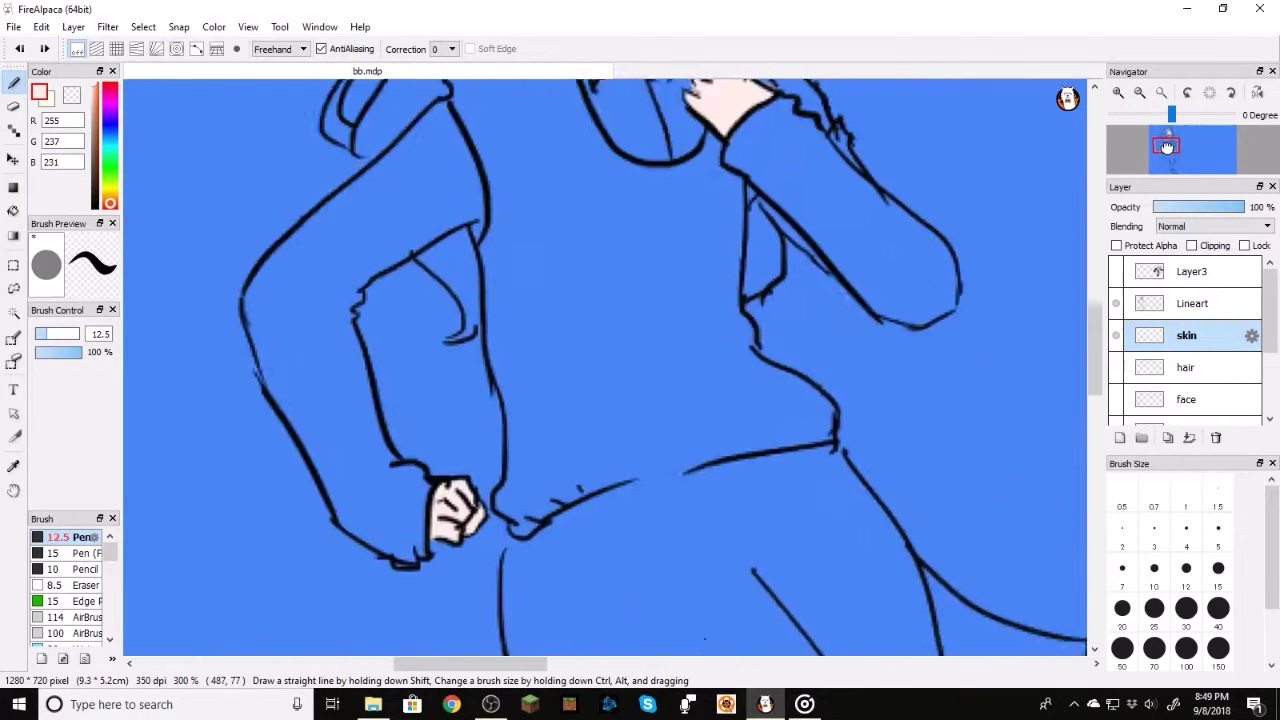
mouse_move(619, 264)
mouse_down()
mouse_move(635, 282)
mouse_move(619, 242)
mouse_move(684, 222)
mouse_move(742, 224)
mouse_move(738, 252)
mouse_move(652, 292)
mouse_move(640, 246)
mouse_move(700, 238)
mouse_up()
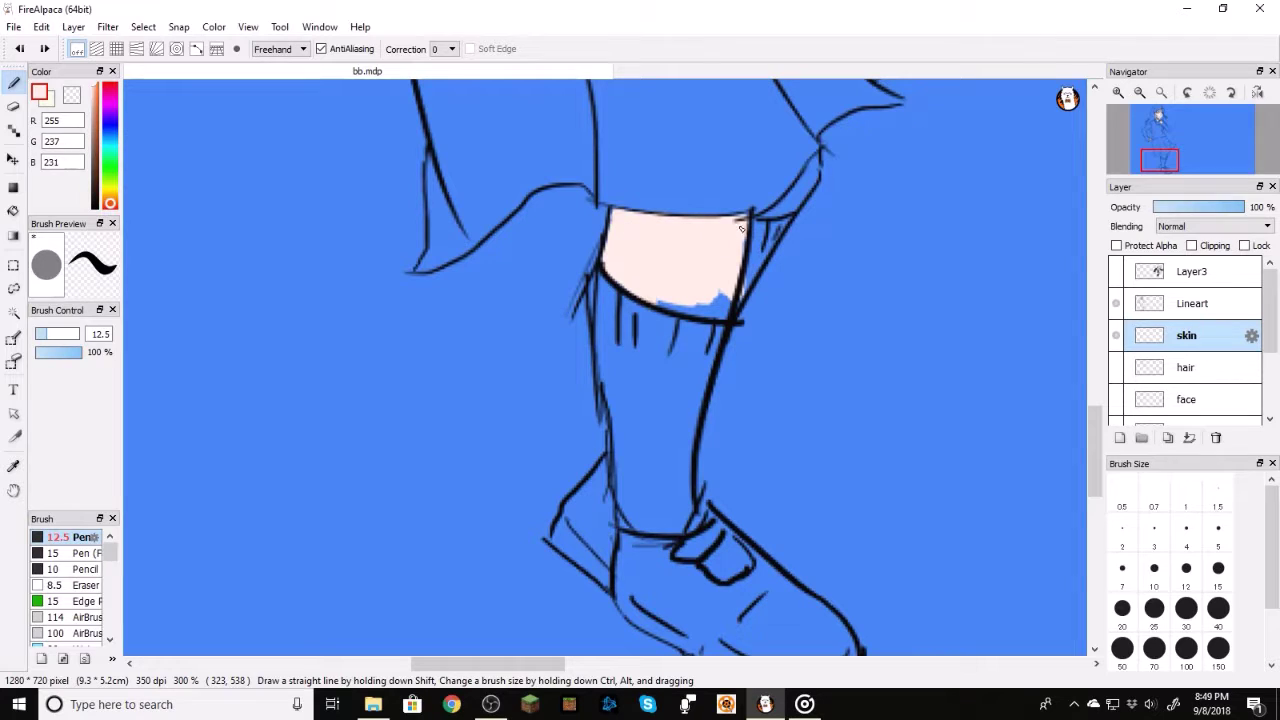
mouse_move(667, 297)
mouse_down()
mouse_move(718, 313)
mouse_move(766, 245)
mouse_up()
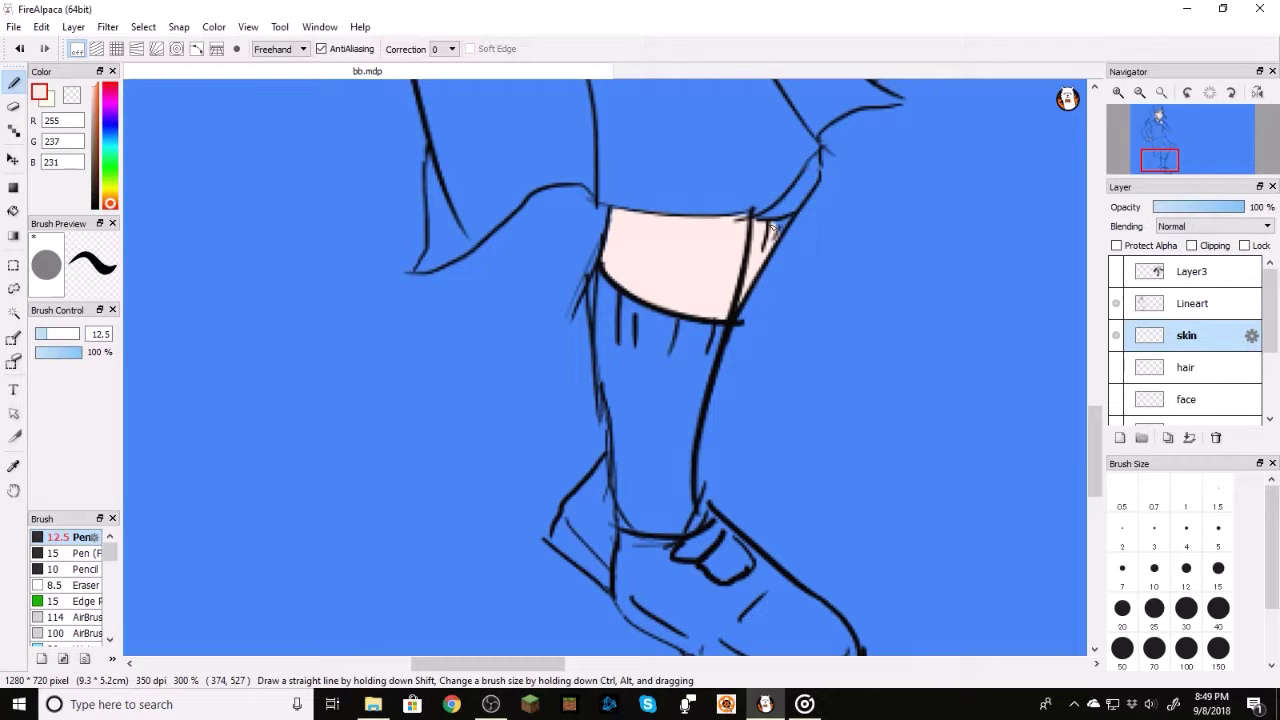
key(ctrl+z)
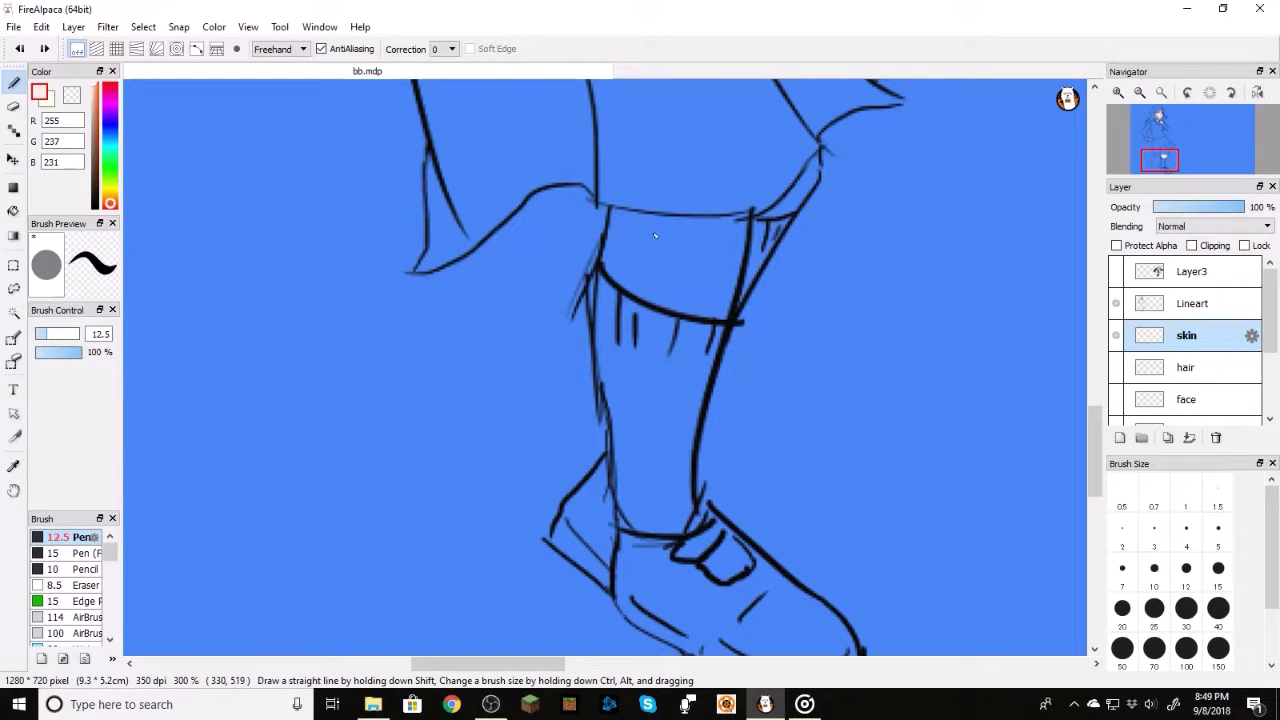
Step: Bucket-fill the bare skin of both legs between skirt and socks on the skin layer and touch up the rear leg with the pen
click(13, 211)
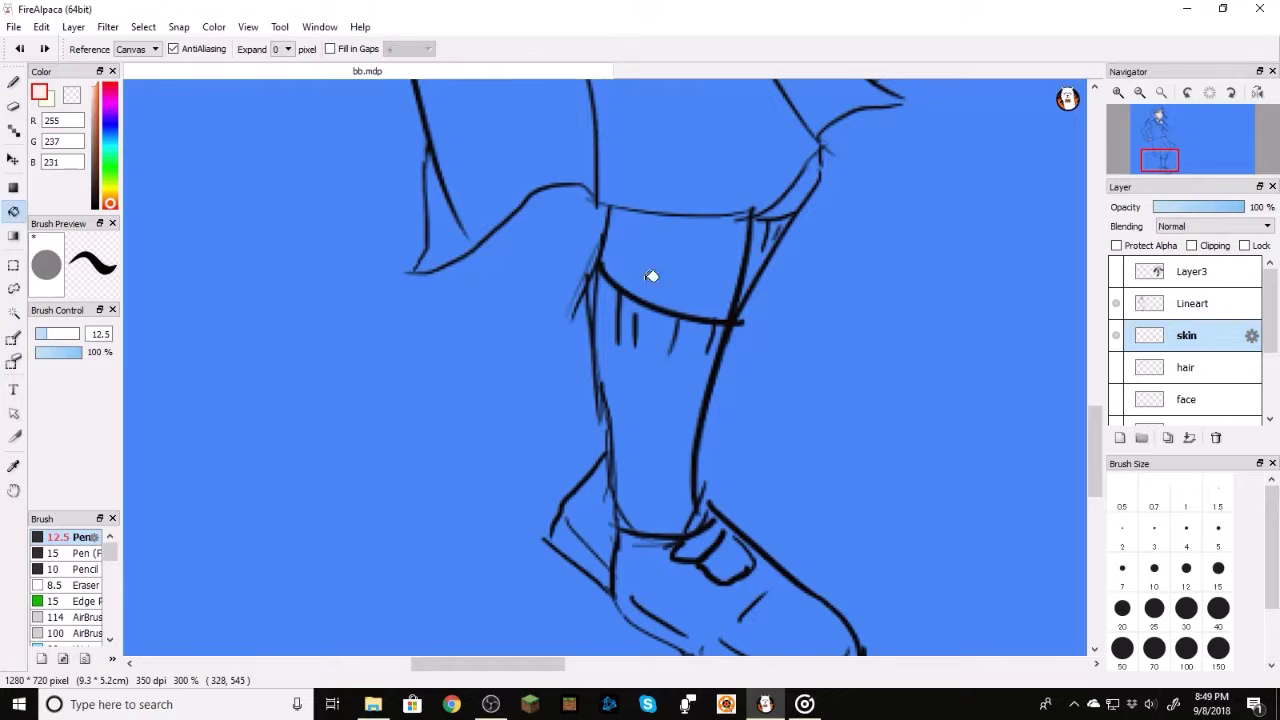
click(629, 277)
click(804, 192)
key(b)
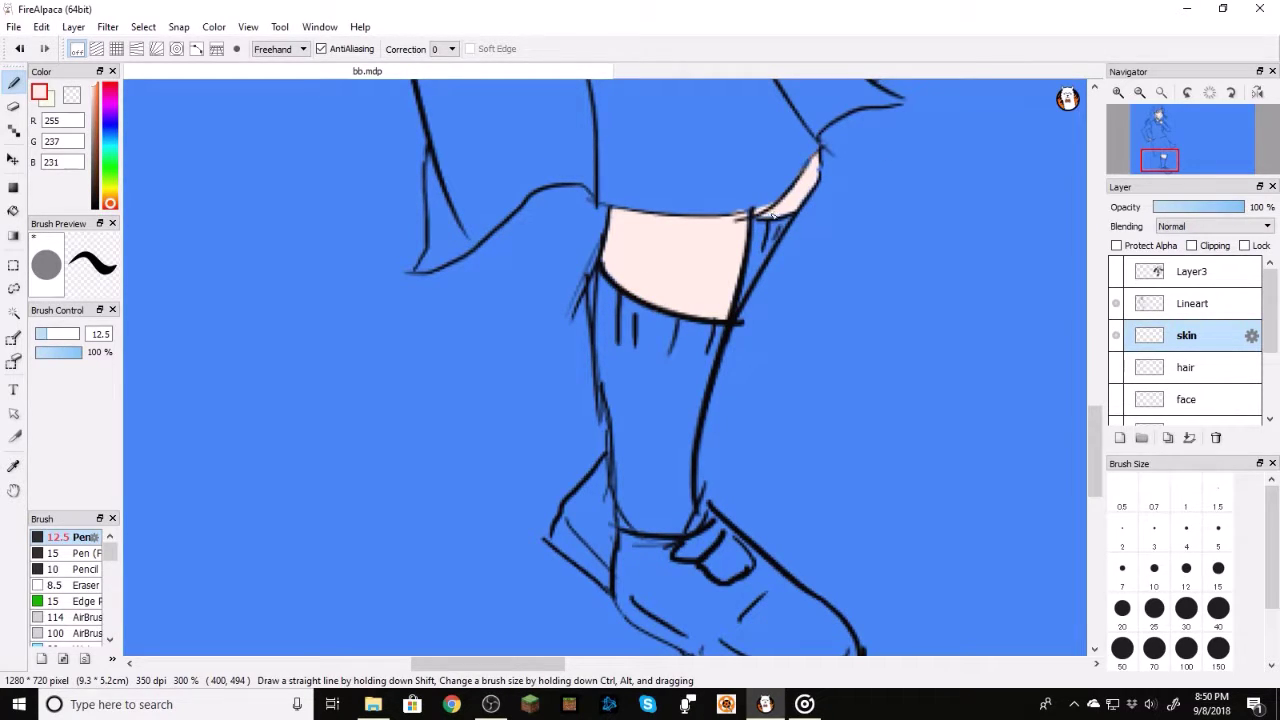
drag(817, 162, 789, 233)
Step: Add a new layer directly above the skin layer and name it clothes
click(1139, 93)
click(1139, 93)
click(1139, 93)
click(1139, 93)
click(1139, 93)
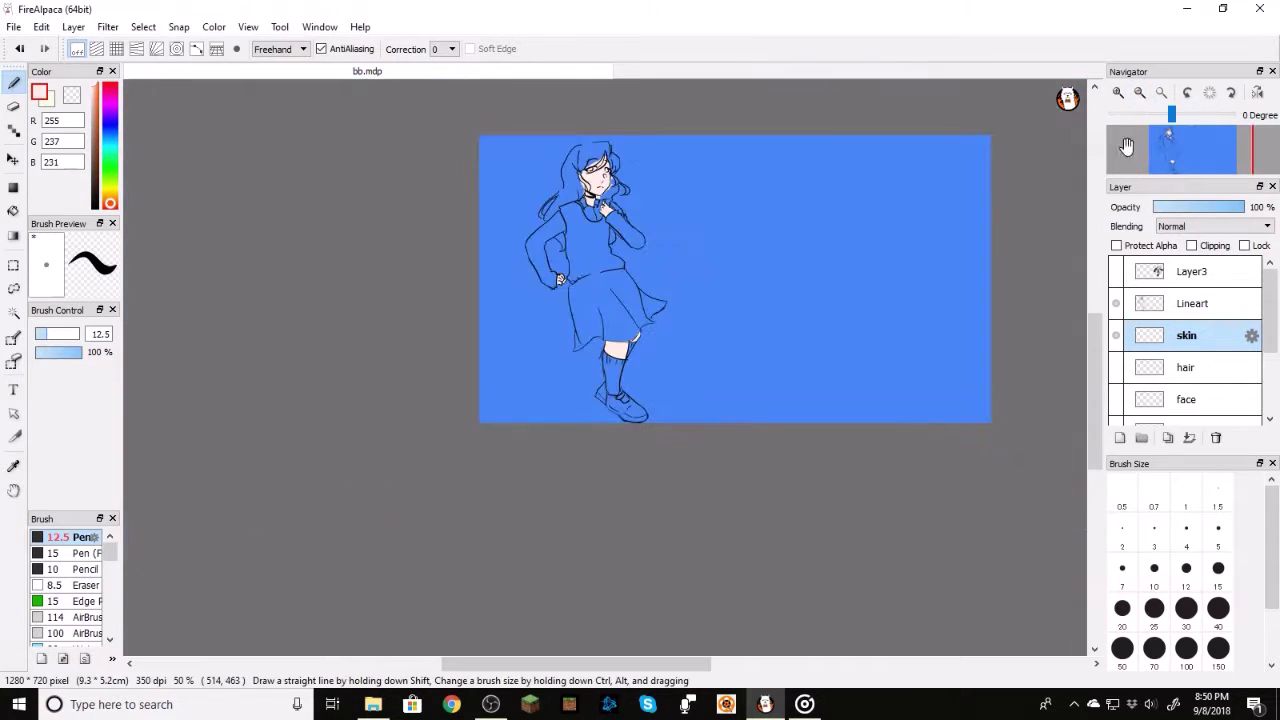
click(1119, 437)
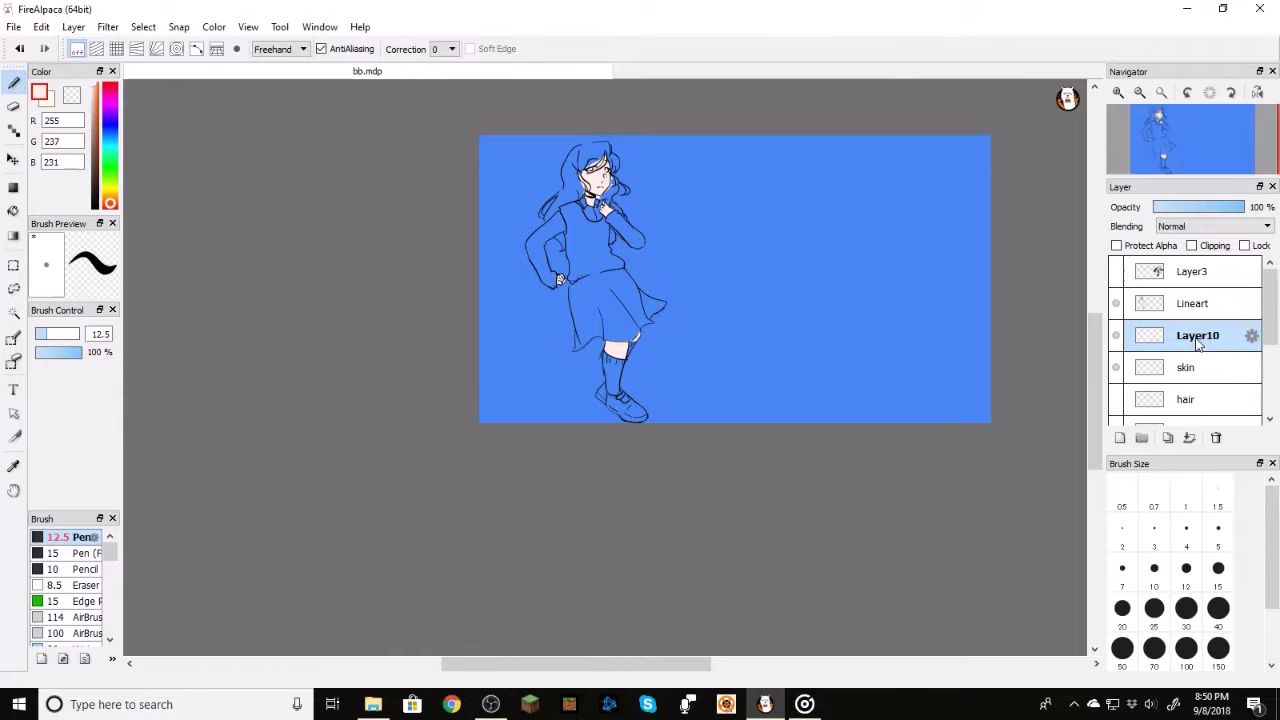
double_click(1189, 344)
text(clothe)
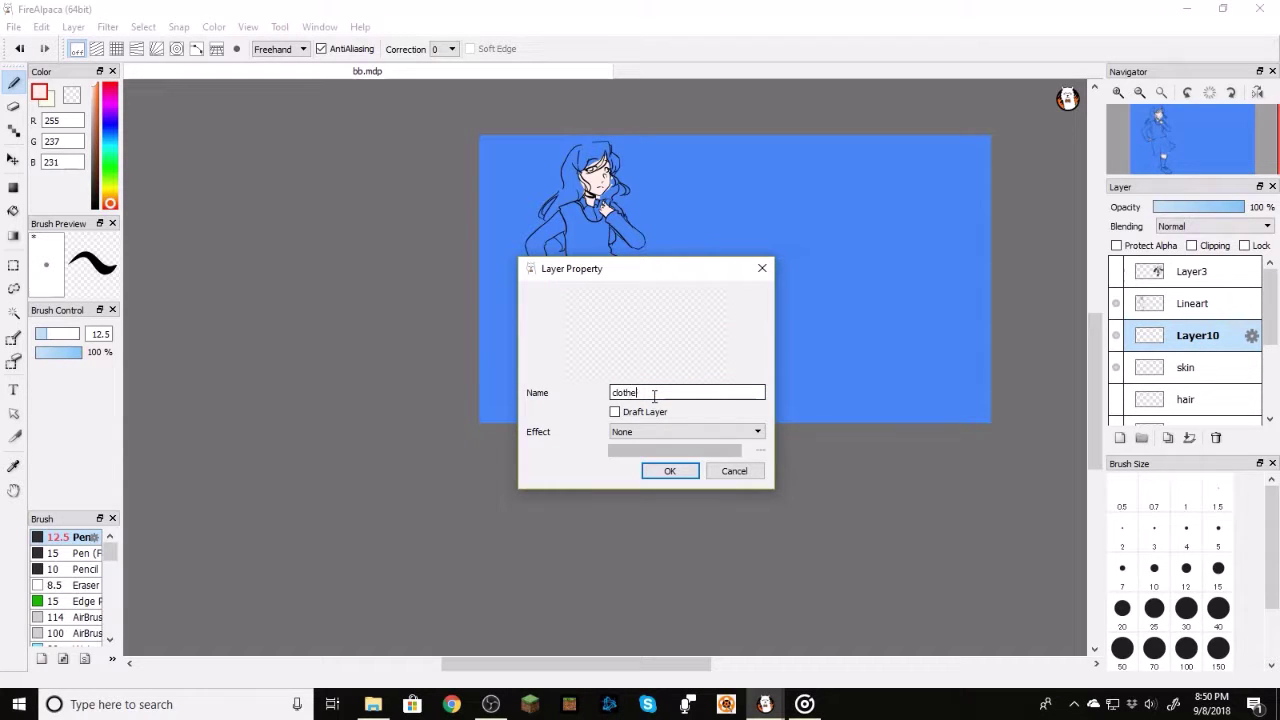
text(s)
key(Return)
Step: Show the Layer3 reference character and sample the dark navy (47, 50, 67) from its sleeve for the pen
click(1116, 272)
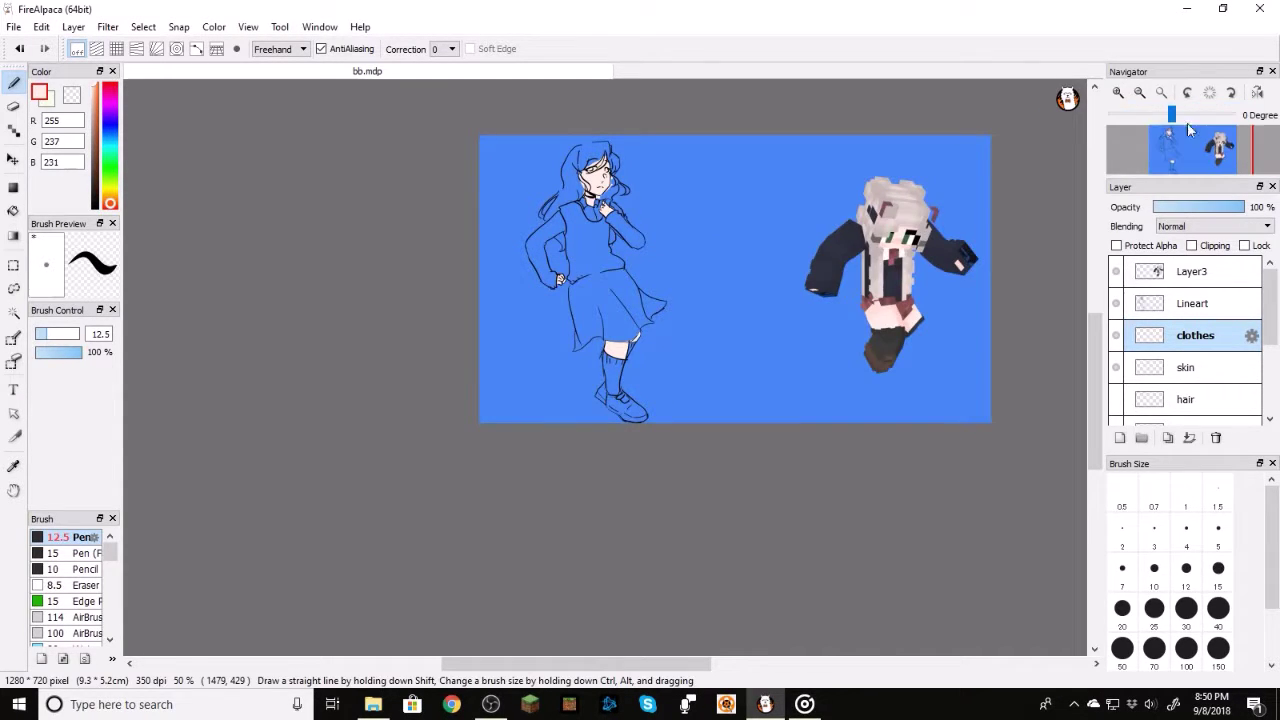
click(1118, 92)
drag(1205, 150, 1203, 147)
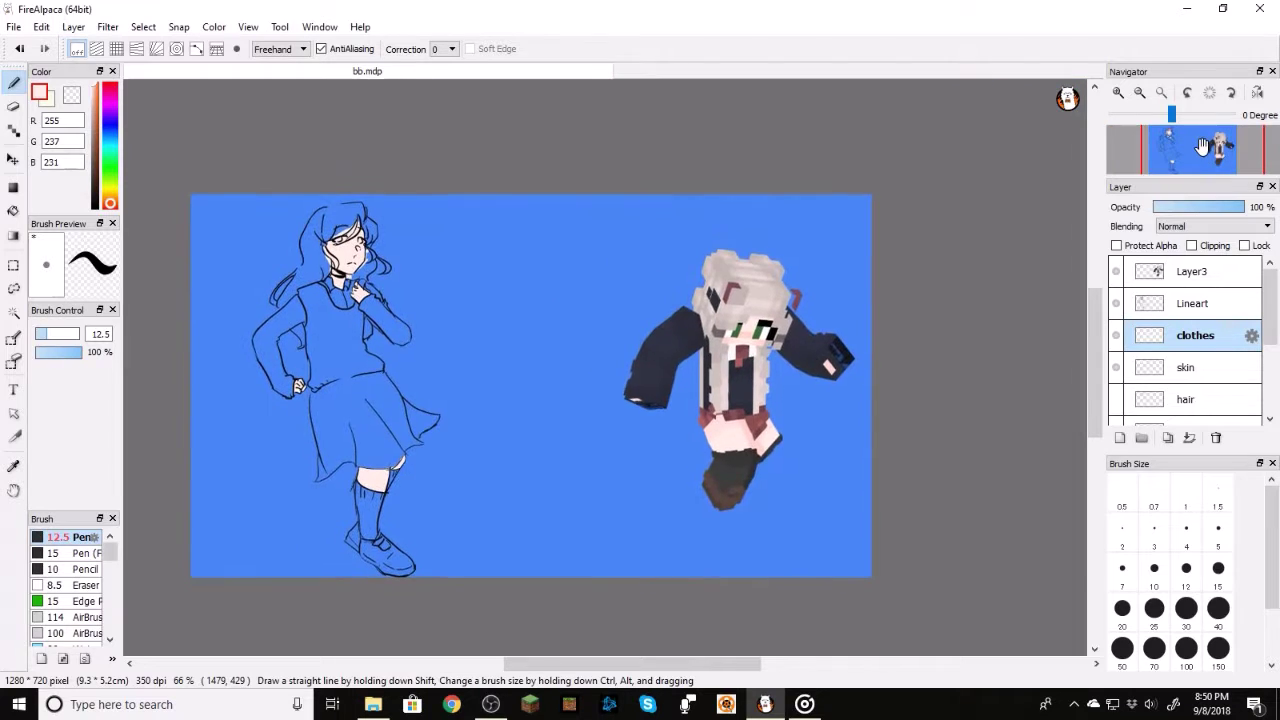
click(645, 362)
click(14, 84)
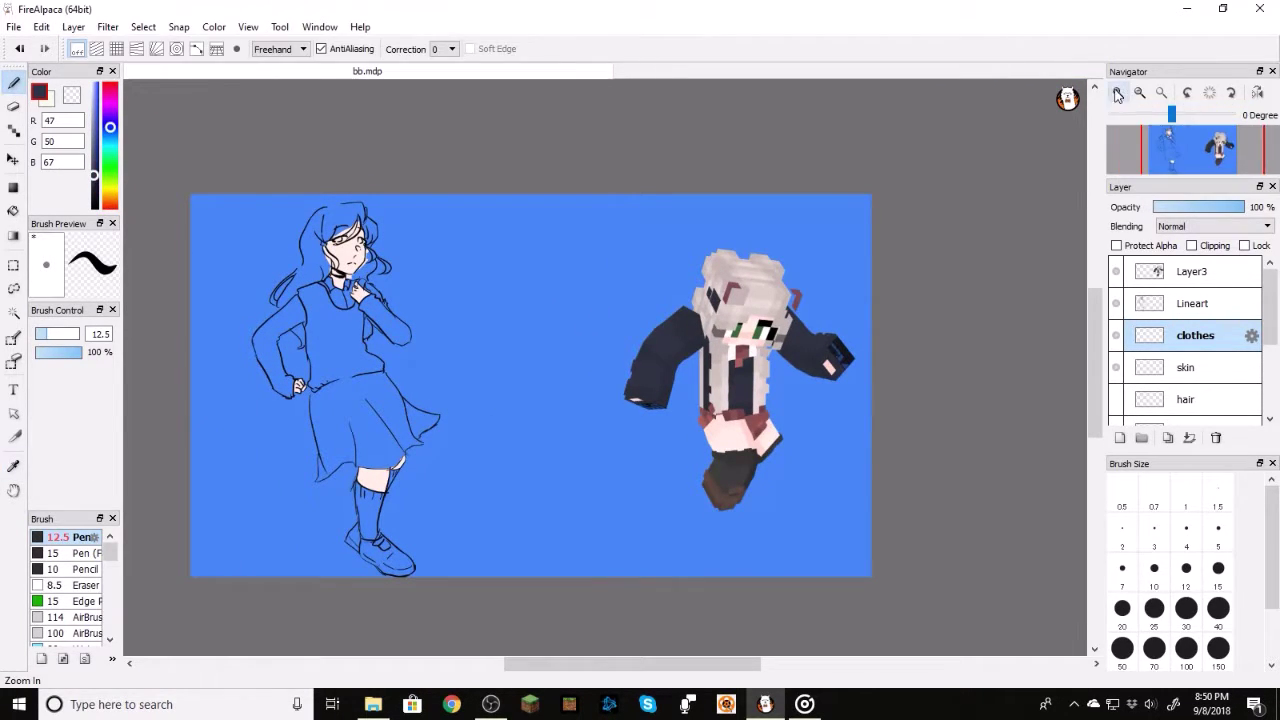
Step: Set the pen size to 23 and paint dark navy over the vest's side, middle and lower hem on the clothes layer
double_click(1118, 92)
drag(1188, 140, 1170, 145)
click(1119, 94)
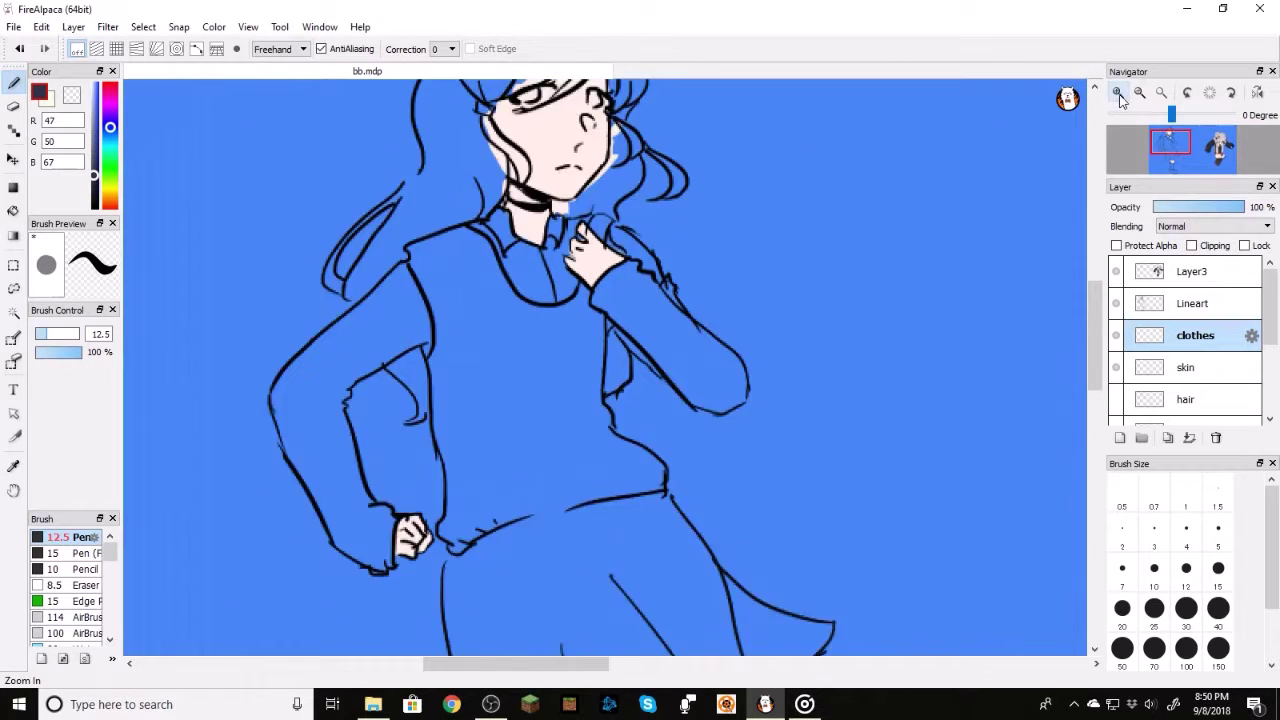
click(1119, 94)
click(57, 335)
mouse_move(405, 322)
mouse_down()
mouse_move(387, 388)
mouse_move(354, 335)
mouse_move(354, 366)
mouse_move(326, 305)
mouse_move(440, 358)
mouse_move(372, 380)
mouse_move(435, 369)
mouse_move(437, 440)
mouse_move(372, 430)
mouse_move(365, 455)
mouse_up()
drag(378, 608, 478, 584)
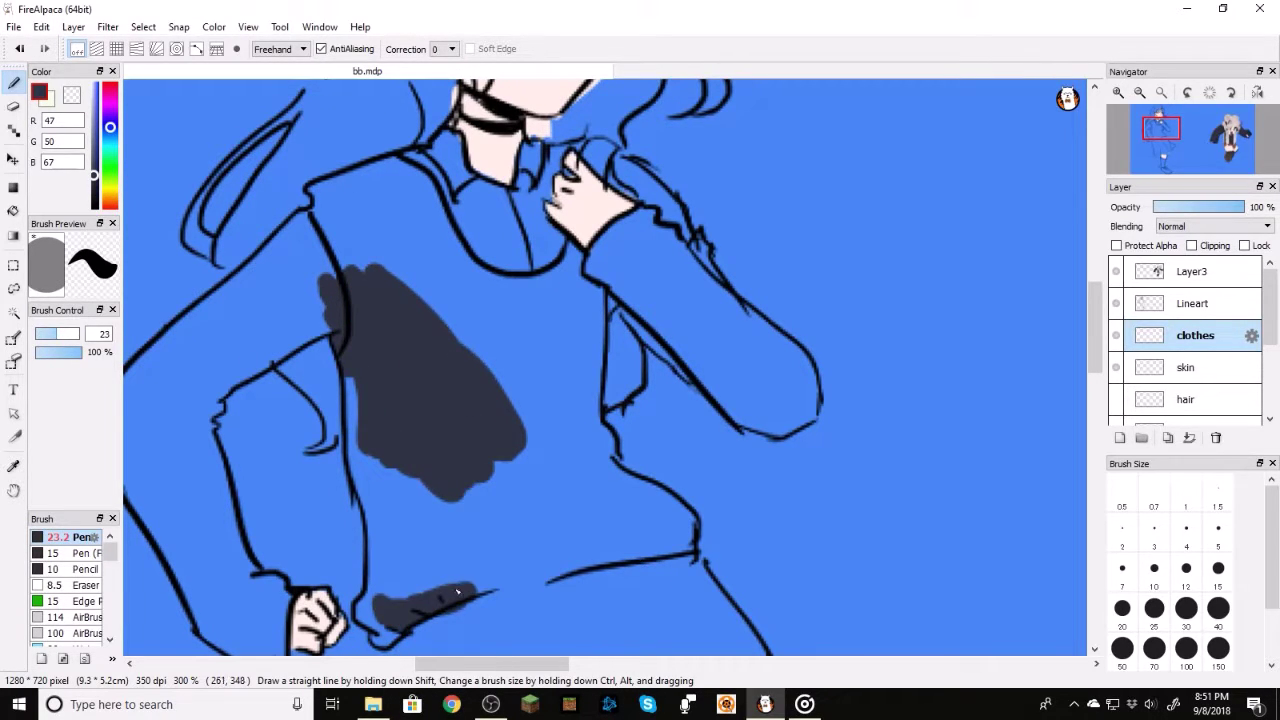
key(ctrl+z)
mouse_move(398, 625)
mouse_down()
mouse_move(425, 602)
mouse_move(684, 544)
mouse_move(662, 526)
mouse_move(636, 539)
mouse_move(563, 526)
mouse_move(486, 464)
mouse_move(498, 444)
mouse_move(475, 508)
mouse_move(408, 487)
mouse_up()
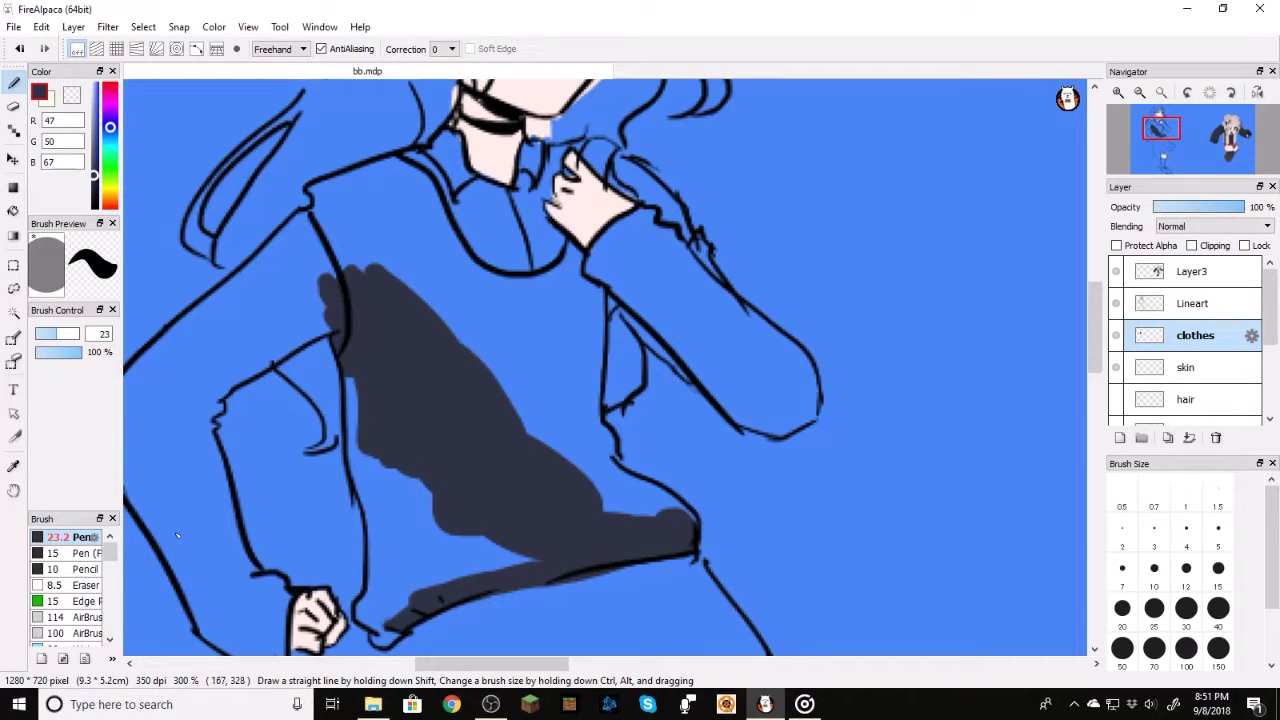
Step: Bucket-fill the vest's unpainted lower corner, brush over the leftover gaps, and extend the navy to the far waist edge and chest
click(13, 210)
click(383, 517)
key(b)
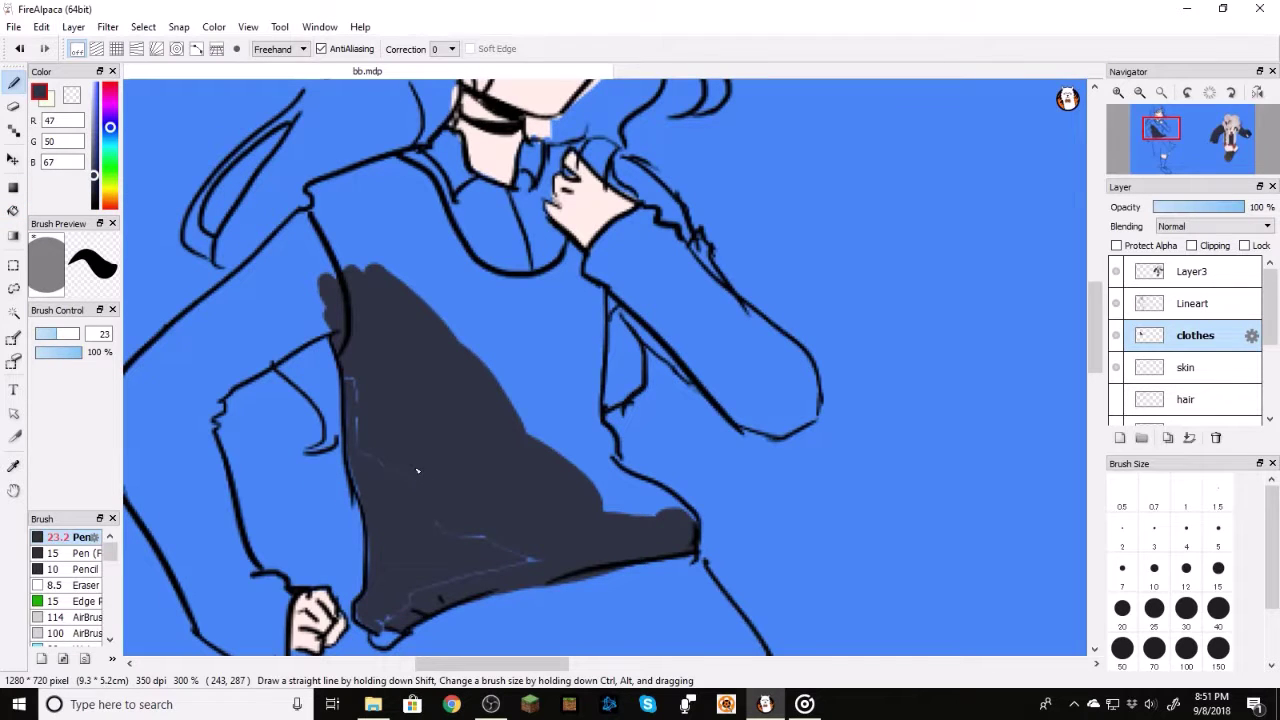
drag(395, 625, 382, 636)
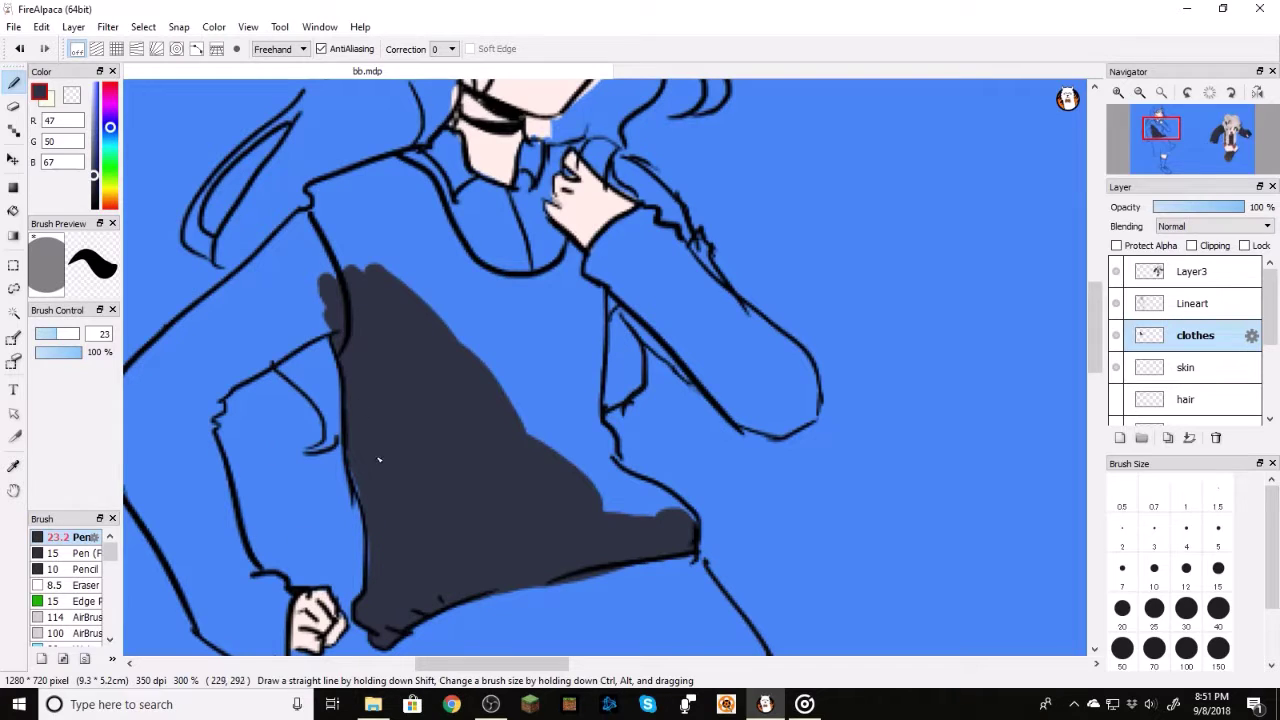
drag(372, 501, 377, 565)
mouse_move(530, 418)
mouse_down()
mouse_move(600, 439)
mouse_move(587, 464)
mouse_move(490, 396)
mouse_move(607, 512)
mouse_move(635, 512)
mouse_move(608, 493)
mouse_move(681, 531)
mouse_move(621, 485)
mouse_up()
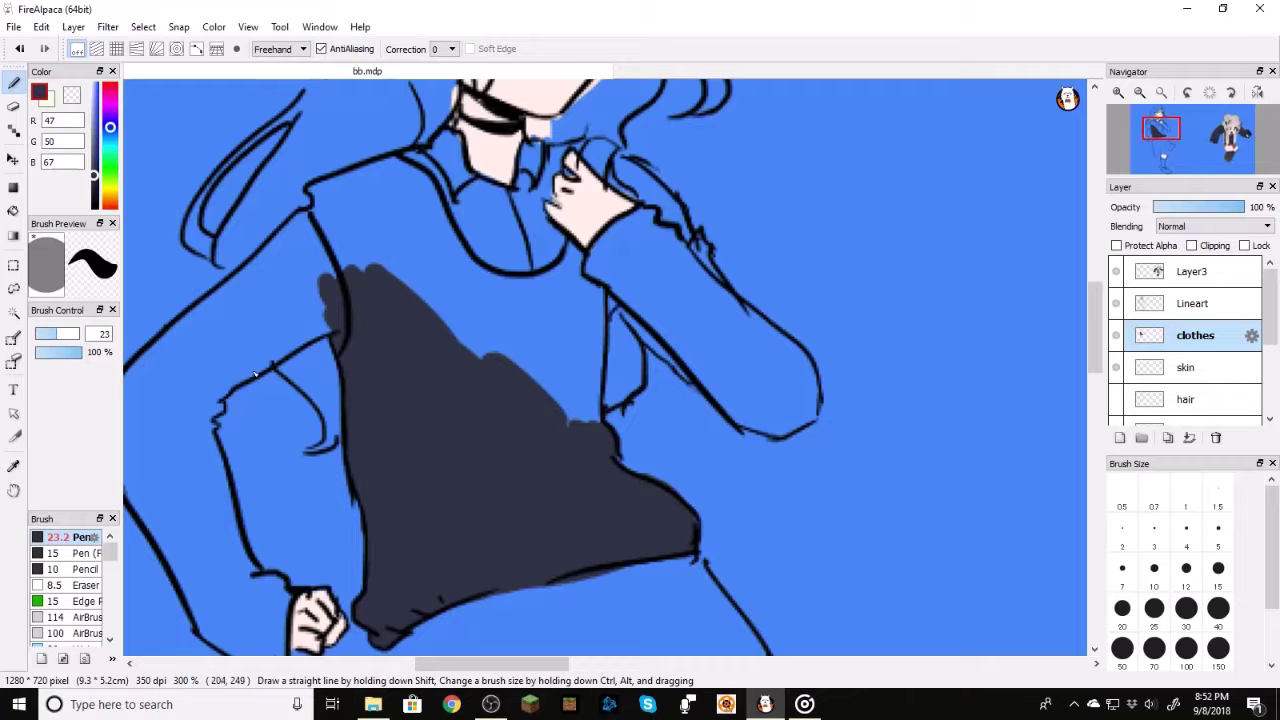
mouse_move(446, 342)
mouse_down()
mouse_move(406, 312)
mouse_move(375, 319)
mouse_up()
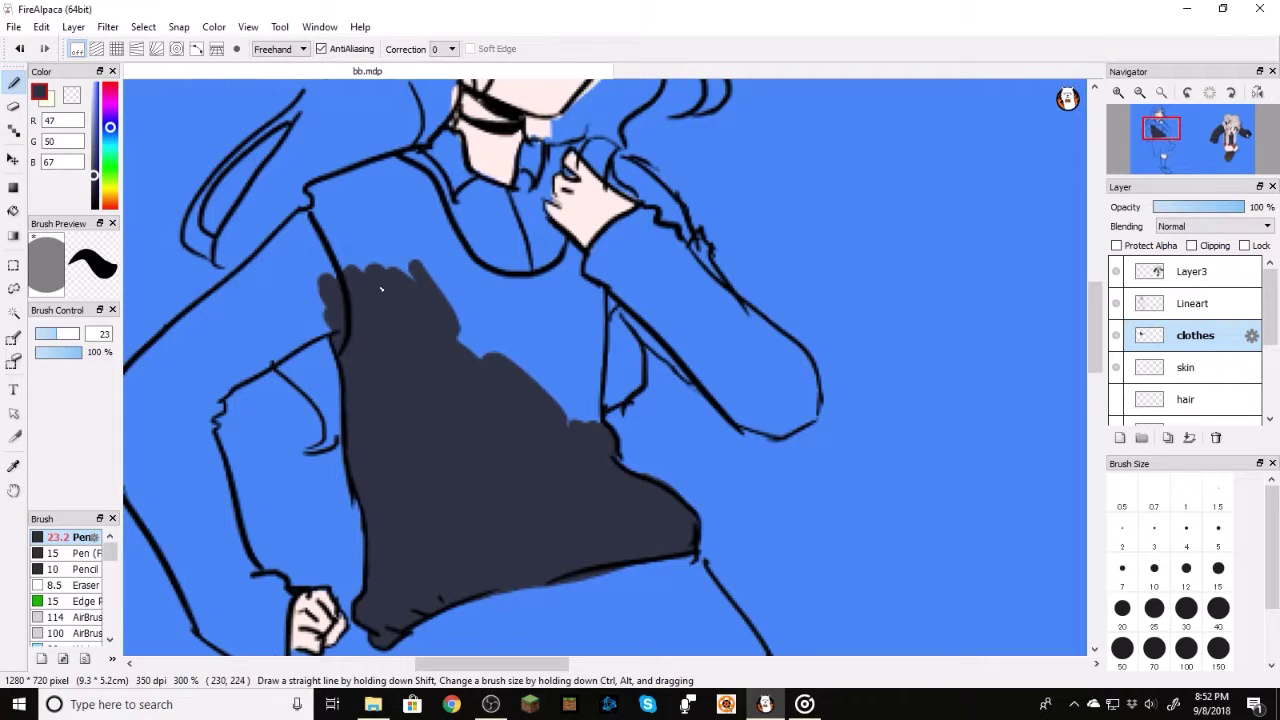
Step: Touch up the raised hand on the skin layer with the sampled skin colour, and reselect the clothes layer
click(1185, 367)
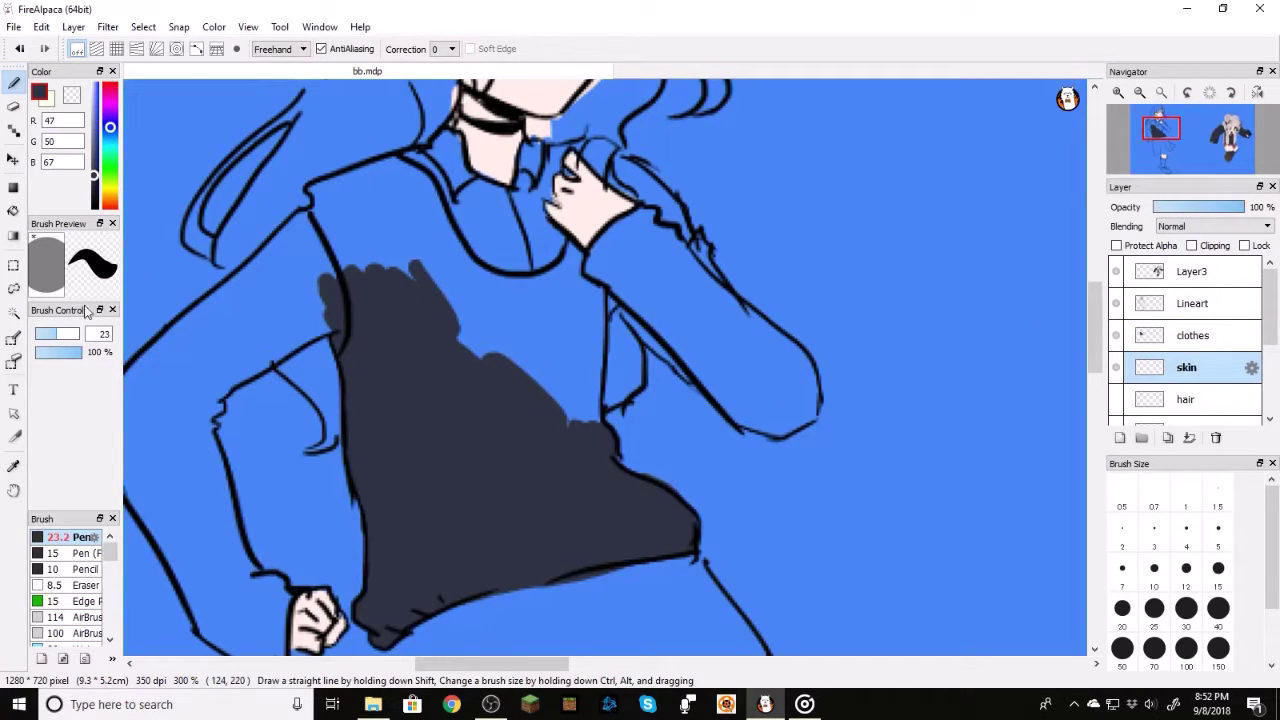
click(13, 465)
click(602, 204)
click(13, 84)
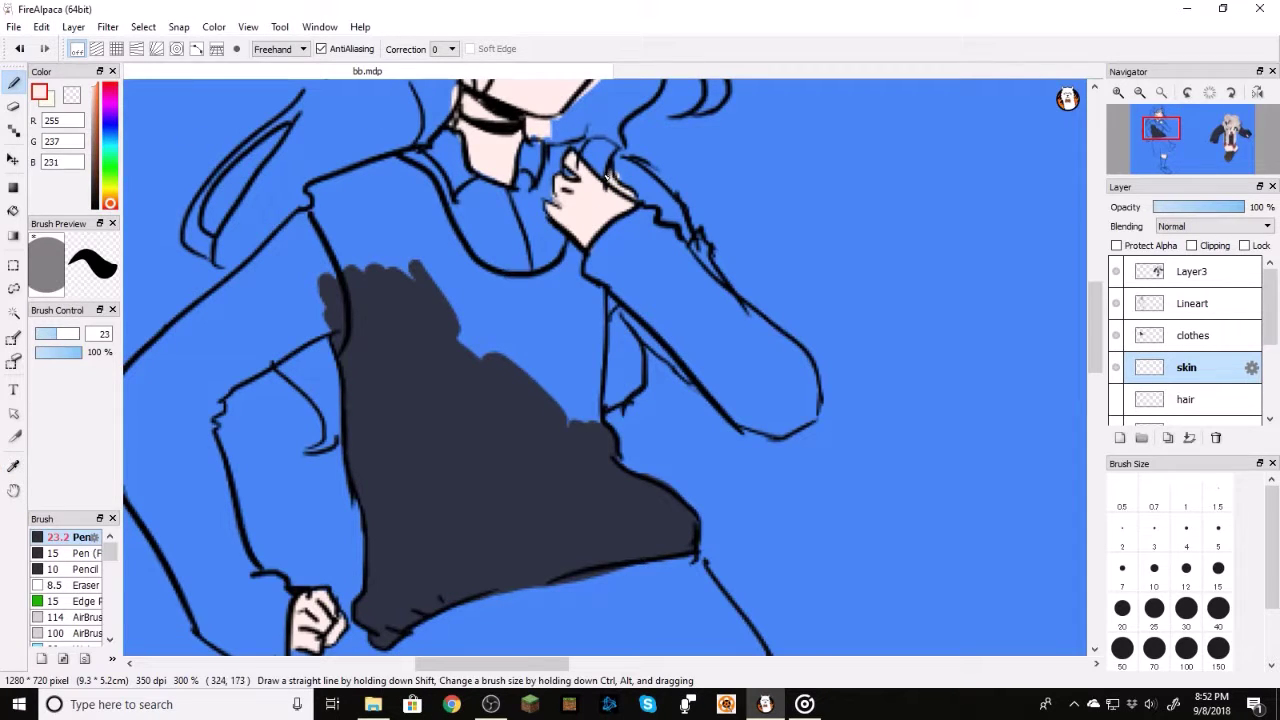
click(1193, 335)
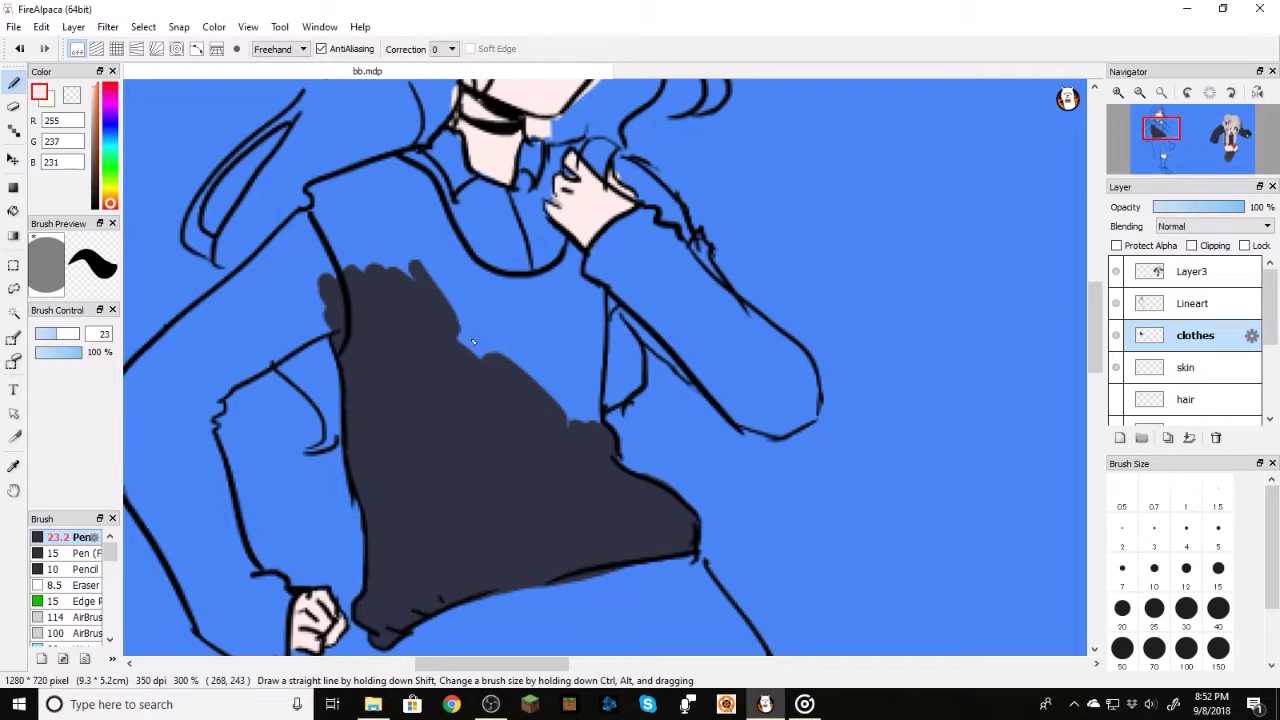
Step: Undo the skin-coloured stroke, resample the dark navy (47, 50, 67), and paint the vest's chest up to the neckline and its far side edge
drag(483, 347, 460, 372)
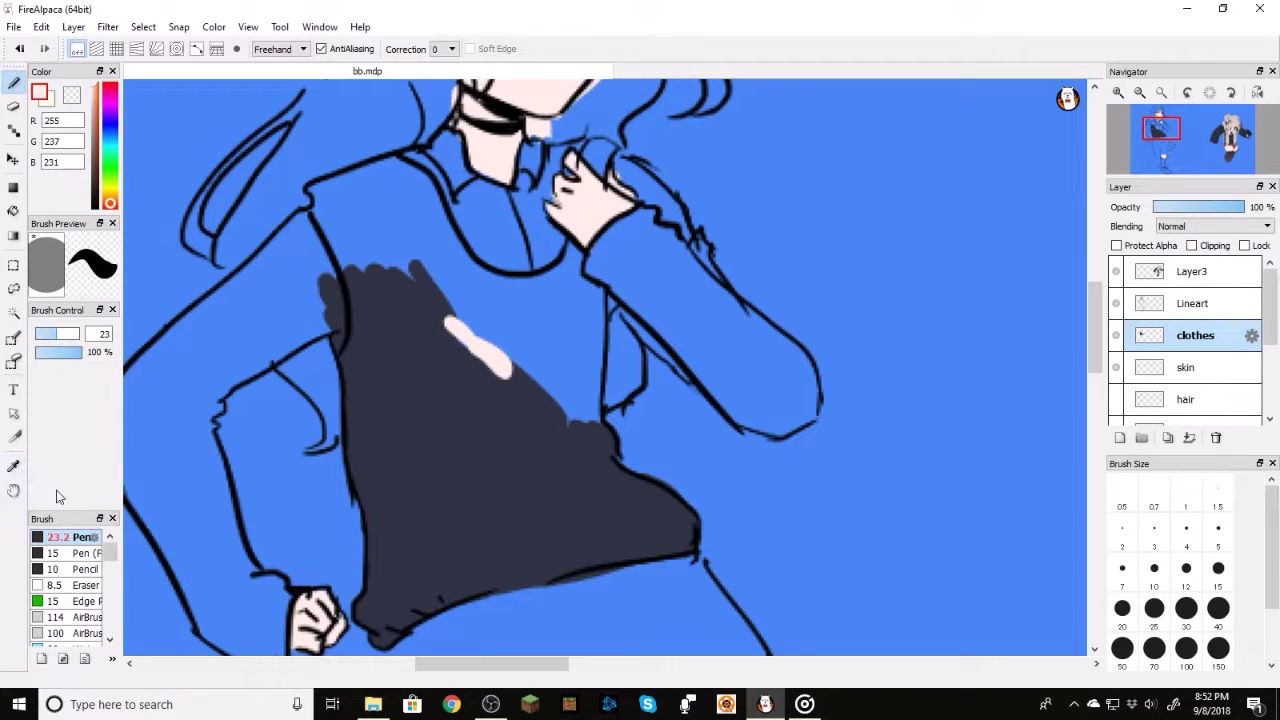
key(ctrl+z)
alt+click(429, 409)
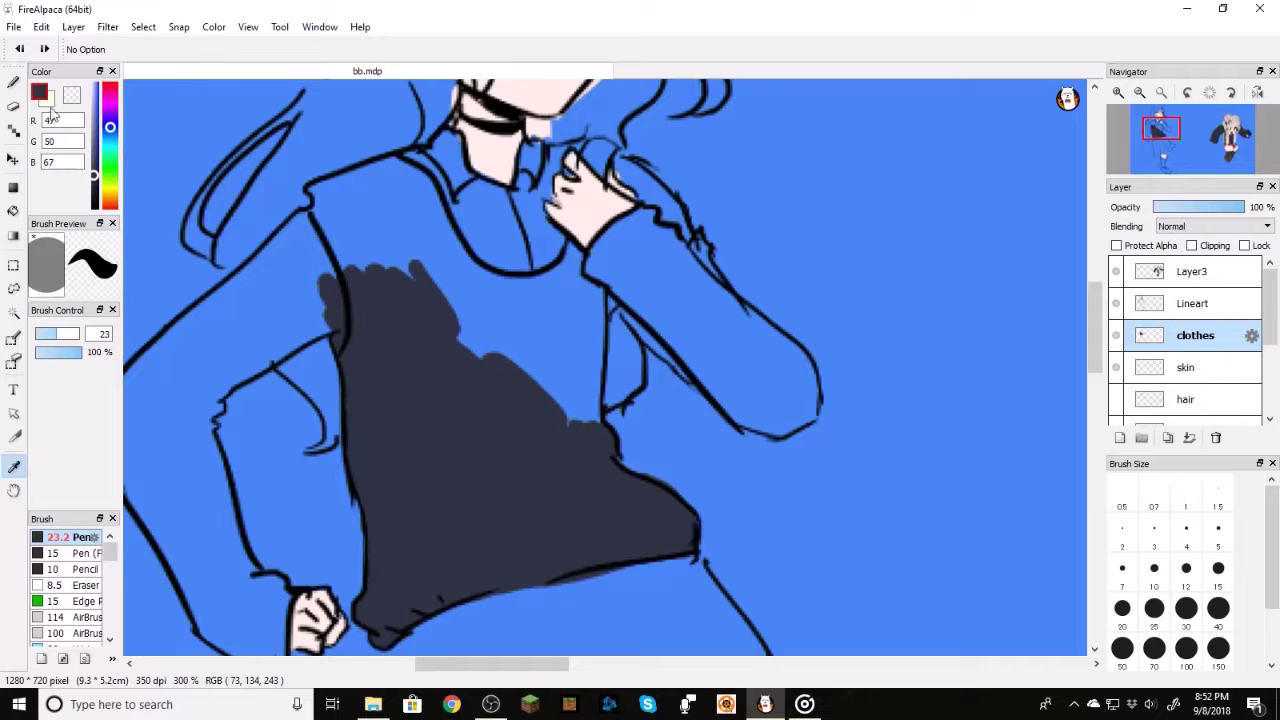
mouse_move(405, 255)
mouse_down()
mouse_move(434, 330)
mouse_move(560, 422)
mouse_move(552, 363)
mouse_move(435, 218)
mouse_up()
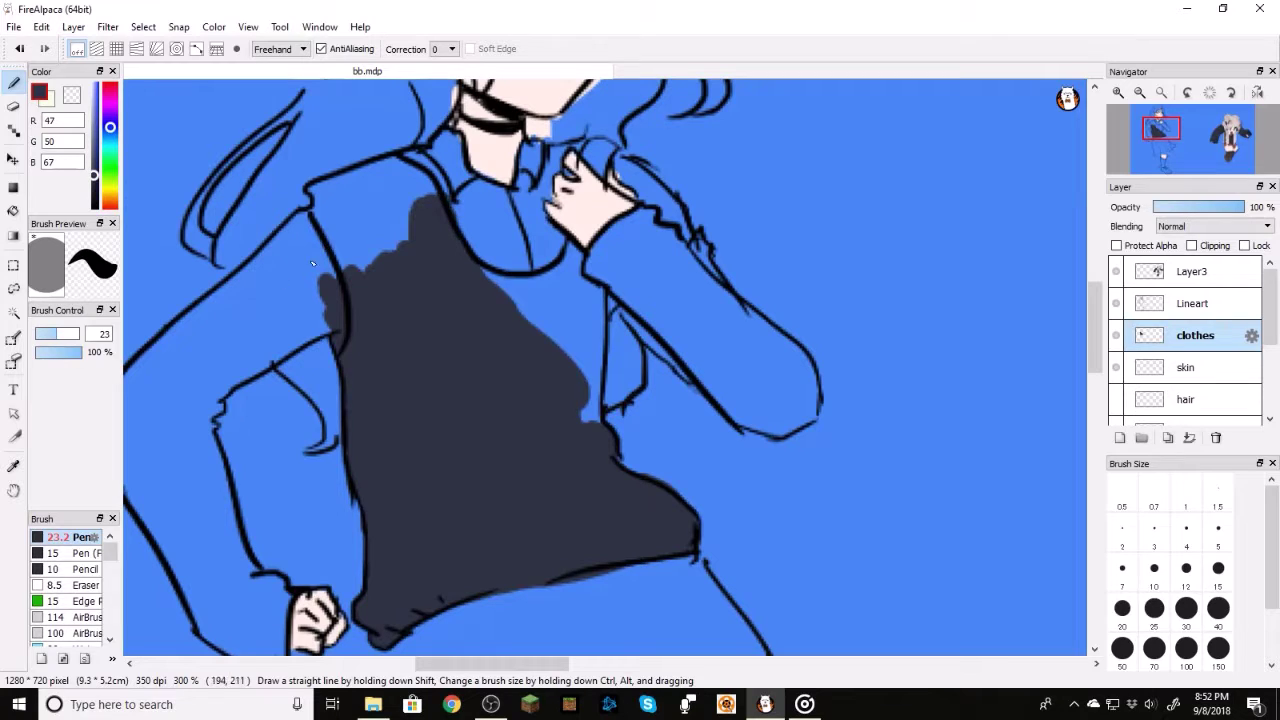
key(ctrl+z)
mouse_move(470, 357)
mouse_down()
mouse_move(534, 375)
mouse_move(483, 406)
mouse_move(529, 307)
mouse_move(500, 285)
mouse_move(575, 256)
mouse_move(600, 285)
mouse_move(503, 334)
mouse_move(555, 365)
mouse_move(592, 285)
mouse_move(602, 312)
mouse_move(625, 270)
mouse_up()
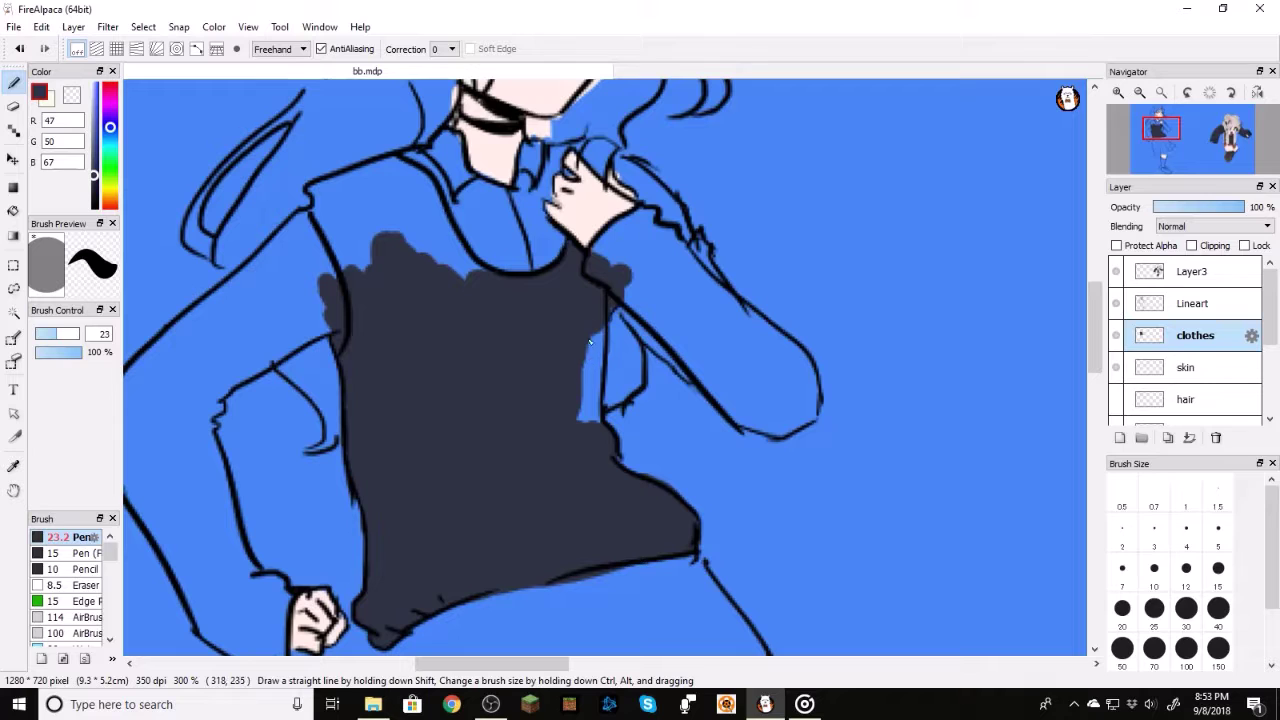
mouse_move(594, 314)
mouse_down()
mouse_move(587, 378)
mouse_move(603, 329)
mouse_up()
mouse_move(610, 390)
mouse_down()
mouse_move(559, 443)
mouse_move(588, 399)
mouse_move(594, 423)
mouse_move(595, 352)
mouse_move(601, 412)
mouse_up()
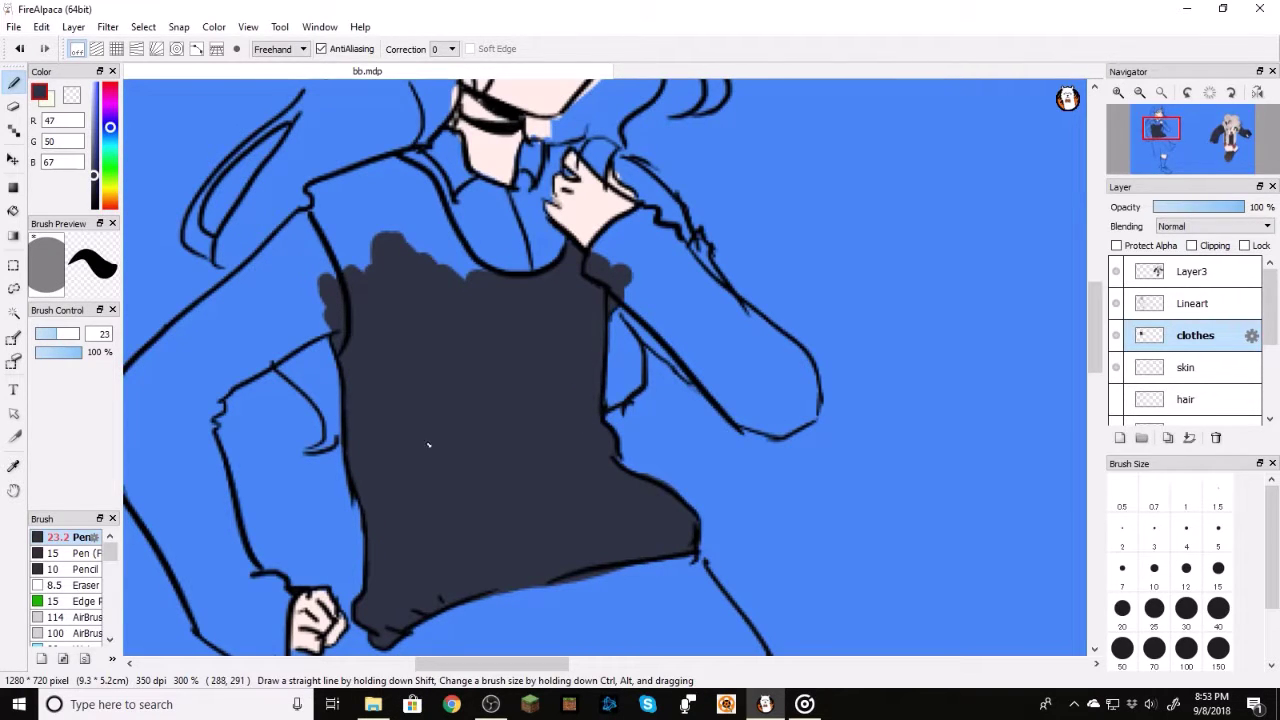
Step: Paint navy over the vest's shoulder beside the neckline and armhole, and continue onto the hip-hand arm's upper sleeve
drag(410, 253, 478, 270)
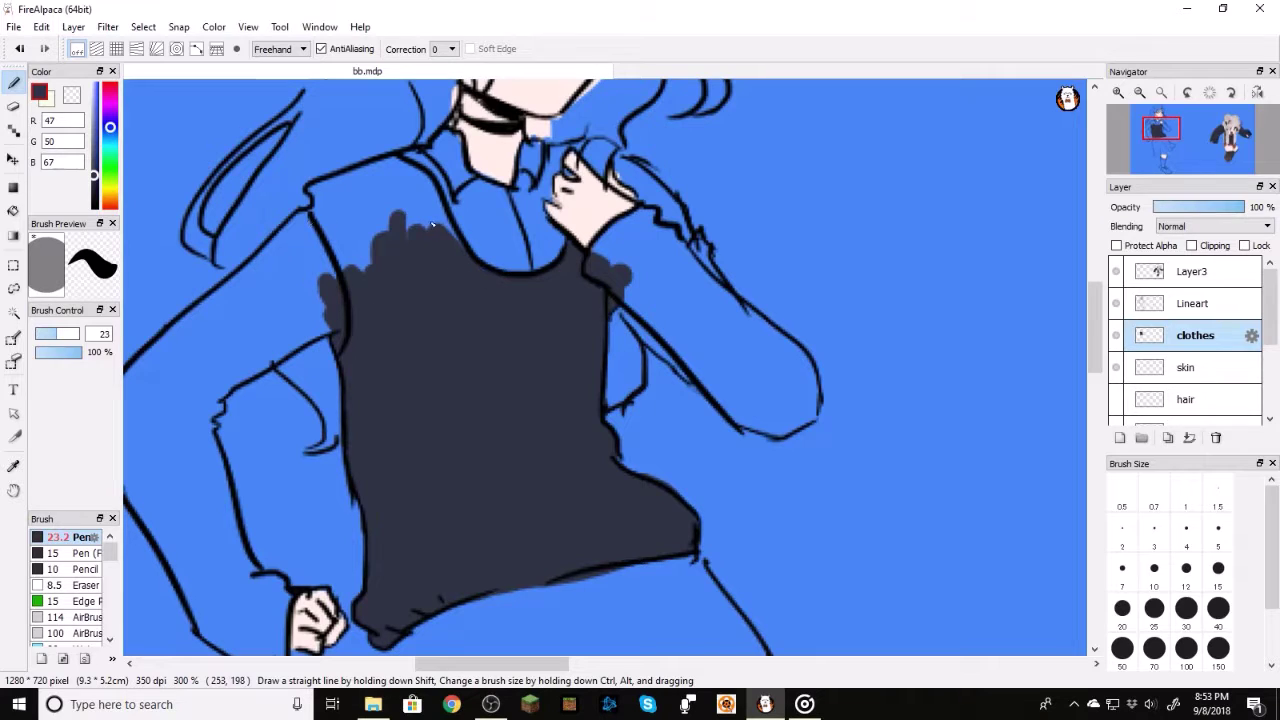
drag(440, 225, 451, 252)
mouse_move(438, 185)
mouse_down()
mouse_move(392, 170)
mouse_move(322, 191)
mouse_move(389, 245)
mouse_move(425, 228)
mouse_move(410, 190)
mouse_up()
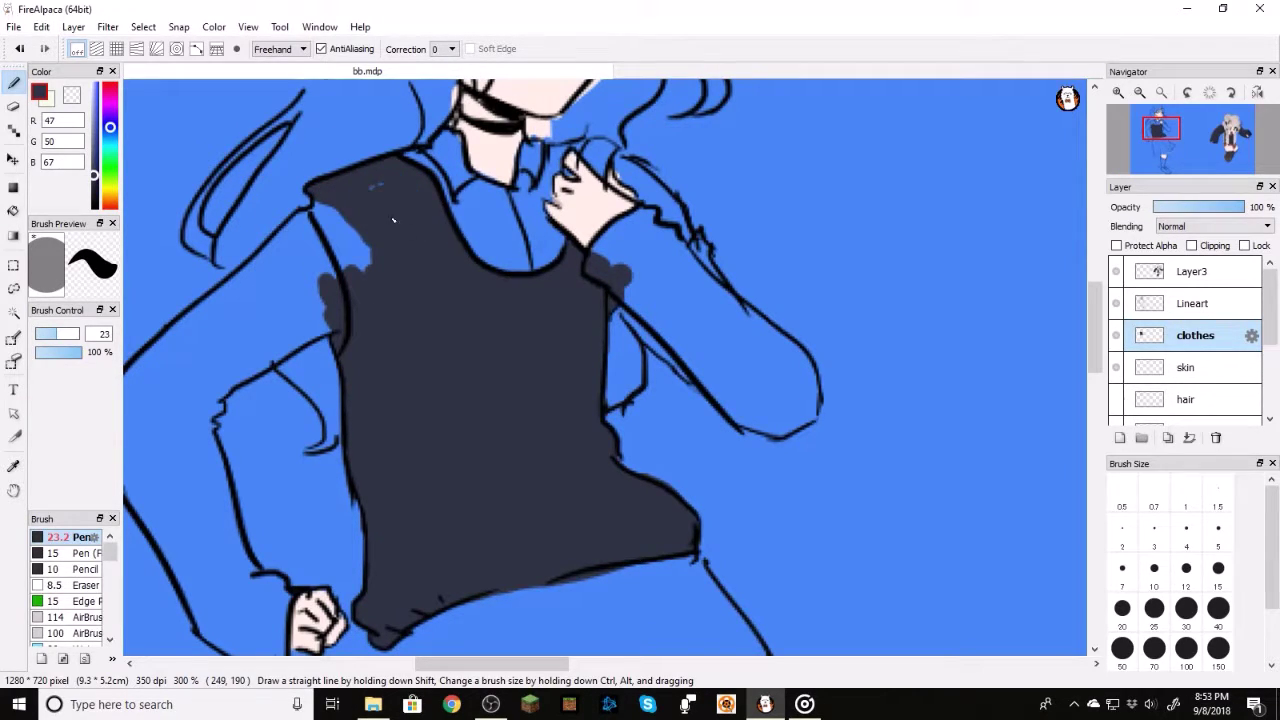
mouse_move(352, 234)
mouse_down()
mouse_move(320, 217)
mouse_move(302, 226)
mouse_up()
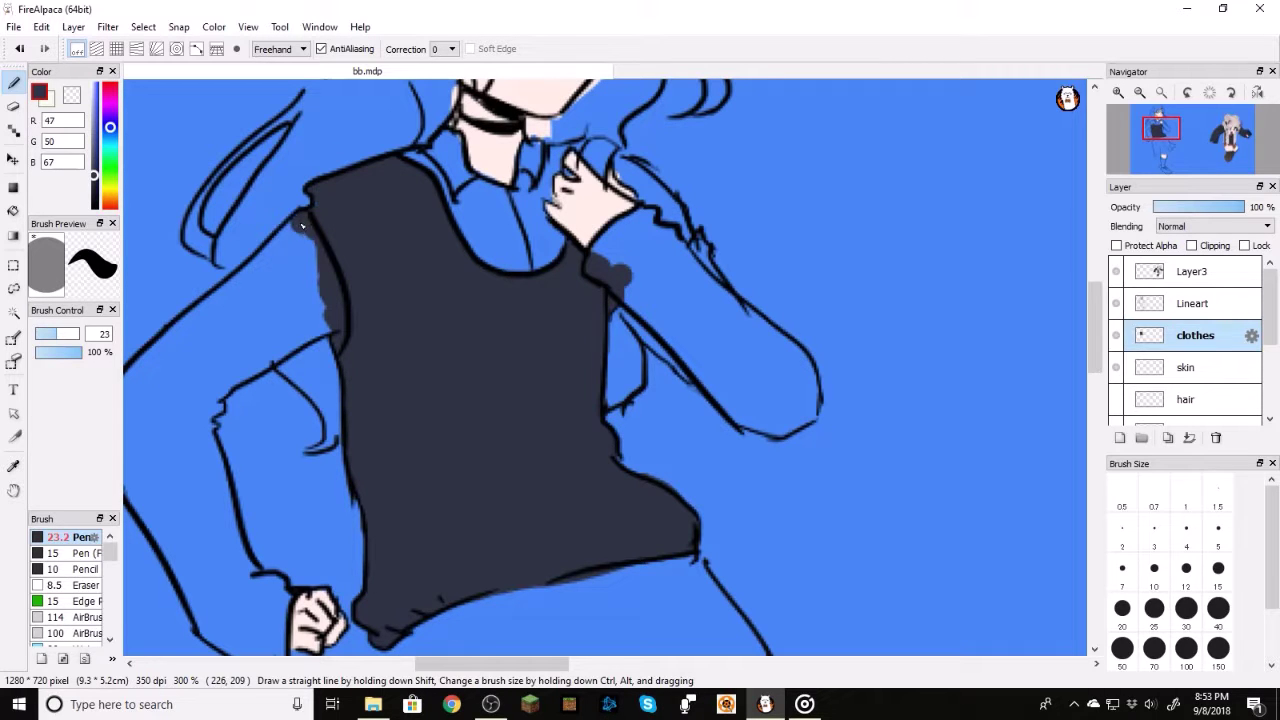
mouse_move(334, 279)
mouse_down()
mouse_move(302, 302)
mouse_move(271, 288)
mouse_move(295, 236)
mouse_move(218, 327)
mouse_move(231, 344)
mouse_move(333, 303)
mouse_move(298, 327)
mouse_move(332, 320)
mouse_up()
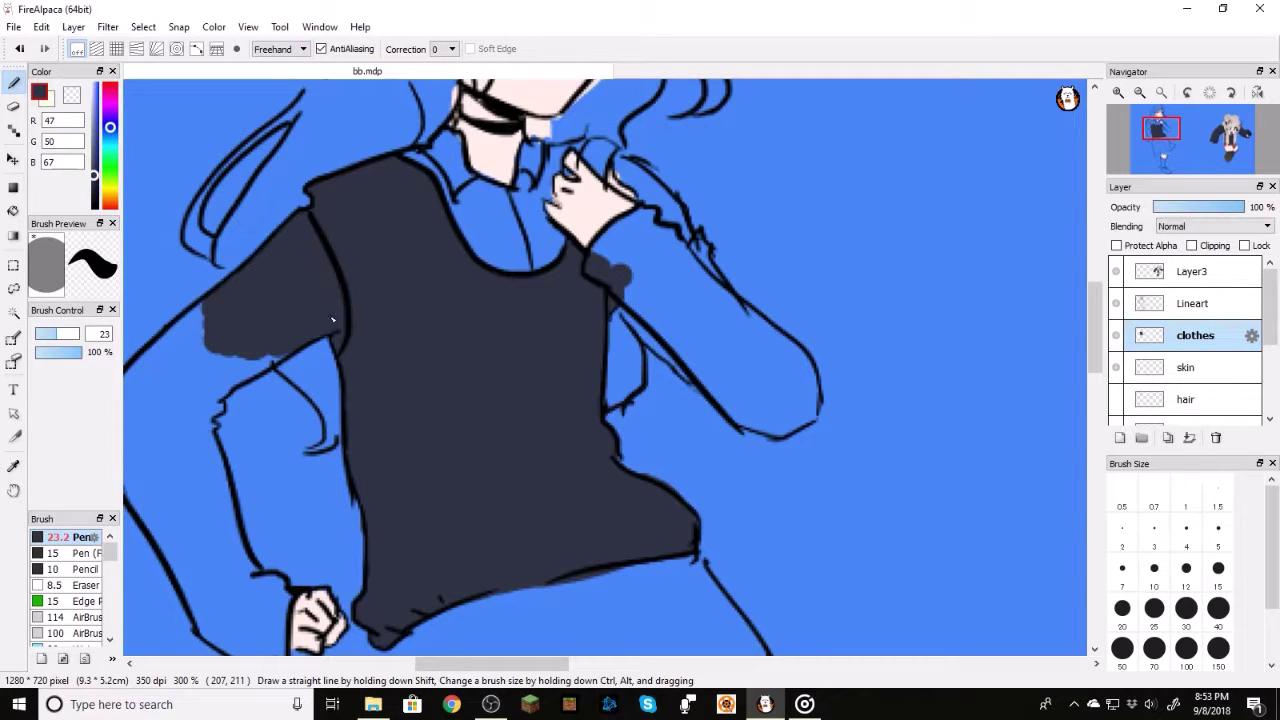
Step: Paint the raised arm's sleeve and cuff navy, extend the other sleeve towards its elbow, and fill the gap by the fingers at pen size 10.8
mouse_move(630, 265)
mouse_down()
mouse_move(657, 219)
mouse_move(607, 249)
mouse_move(663, 298)
mouse_move(676, 331)
mouse_move(633, 310)
mouse_up()
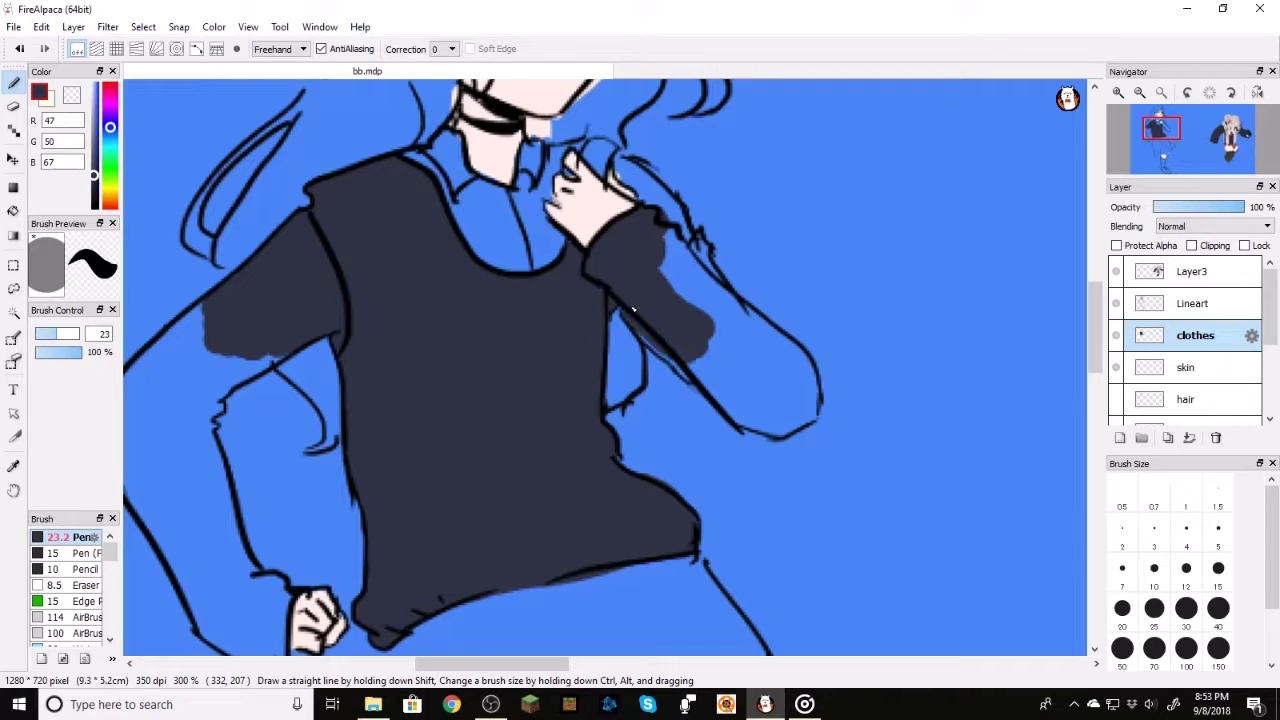
mouse_move(680, 353)
mouse_down()
mouse_move(690, 368)
mouse_move(711, 337)
mouse_move(704, 277)
mouse_up()
mouse_move(640, 172)
mouse_down()
mouse_move(622, 160)
mouse_move(646, 202)
mouse_move(666, 198)
mouse_move(674, 215)
mouse_up()
drag(606, 148, 598, 155)
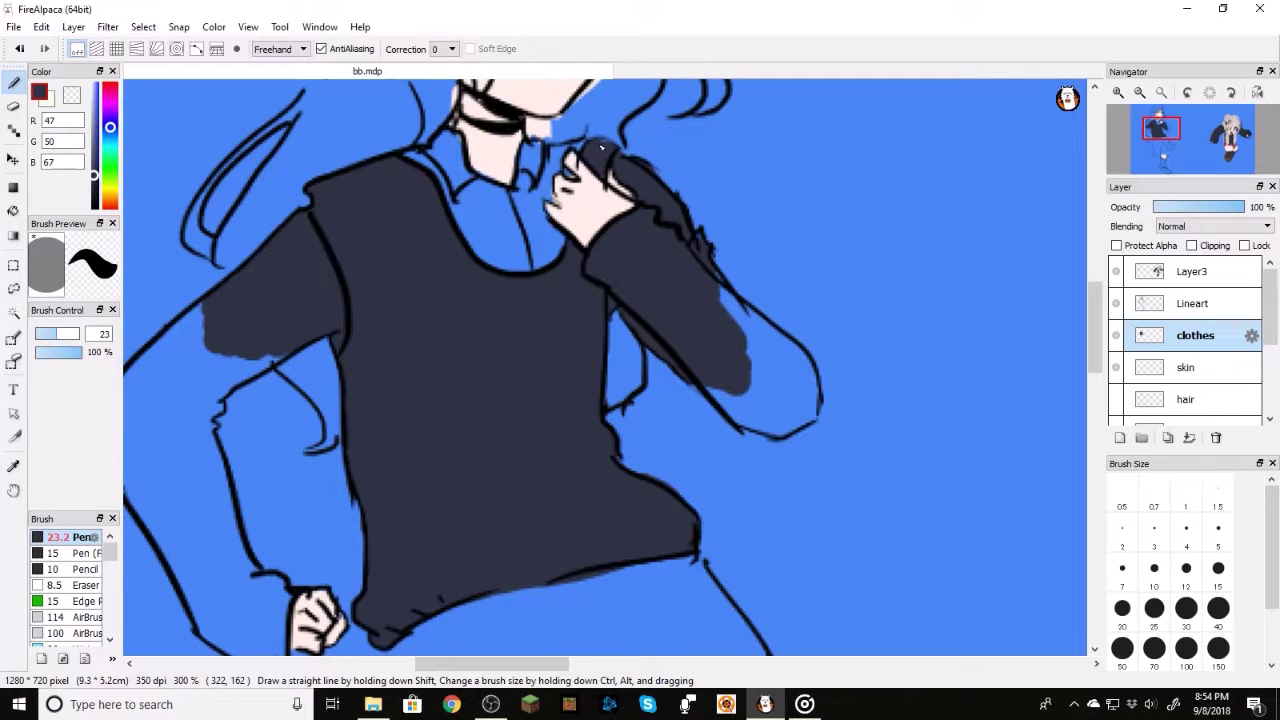
mouse_move(745, 395)
mouse_down()
mouse_move(771, 428)
mouse_move(770, 416)
mouse_move(808, 417)
mouse_move(809, 404)
mouse_move(744, 362)
mouse_move(756, 380)
mouse_move(709, 334)
mouse_move(714, 279)
mouse_move(806, 378)
mouse_up()
mouse_move(230, 350)
mouse_down()
mouse_move(165, 365)
mouse_move(275, 344)
mouse_up()
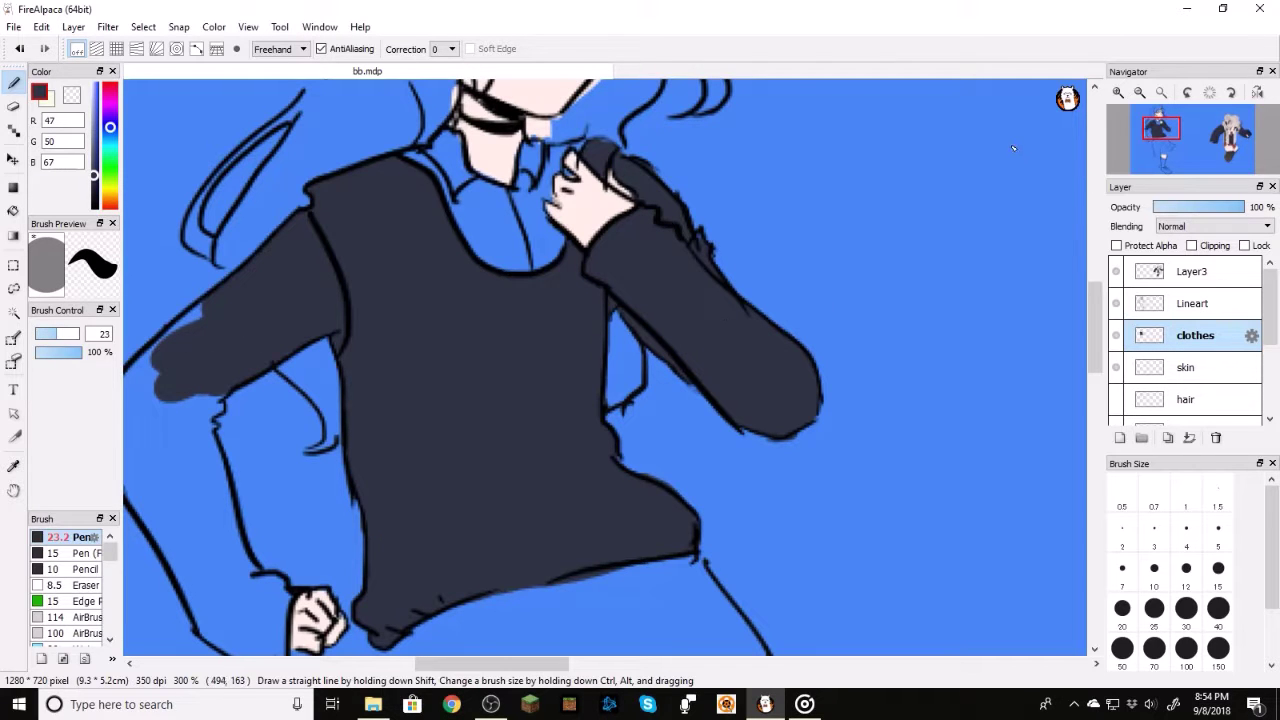
click(46, 334)
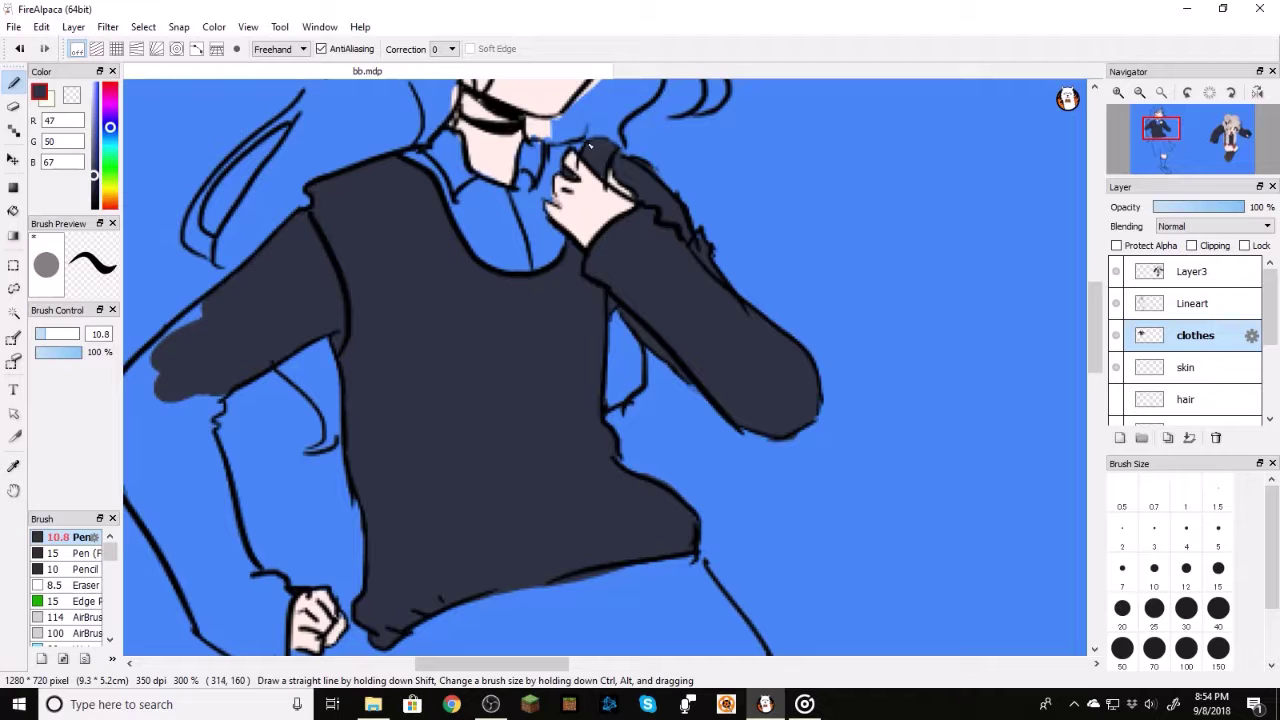
Step: Bucket-fill the rest of the hip-hand arm's sleeve with navy and brush over its leftover edge gaps at pen size 24
drag(1166, 130, 1154, 131)
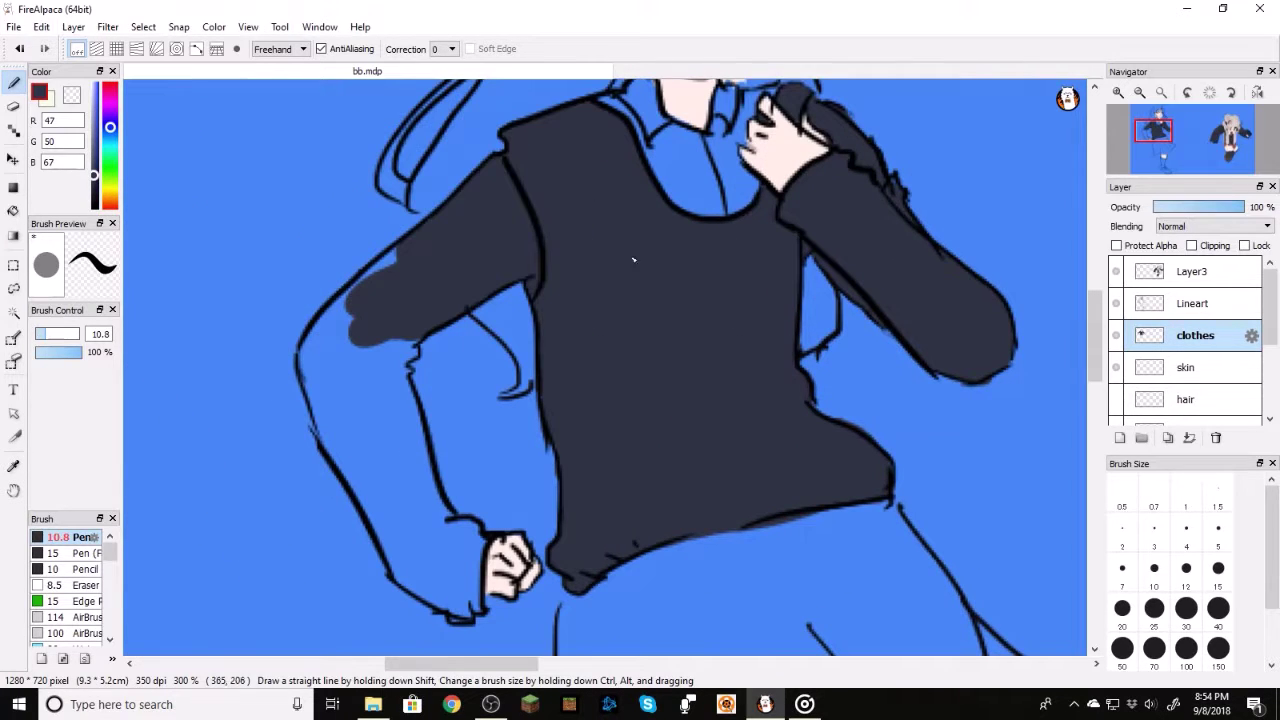
click(13, 210)
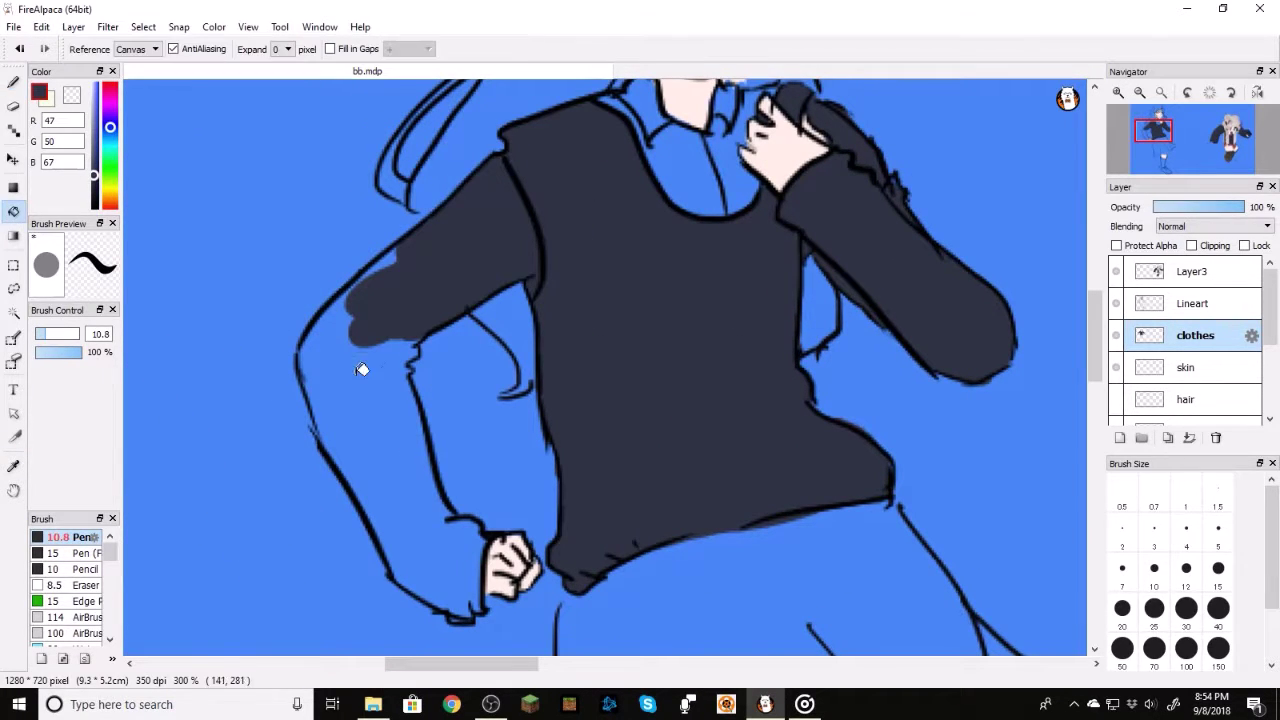
click(361, 365)
click(13, 83)
click(57, 334)
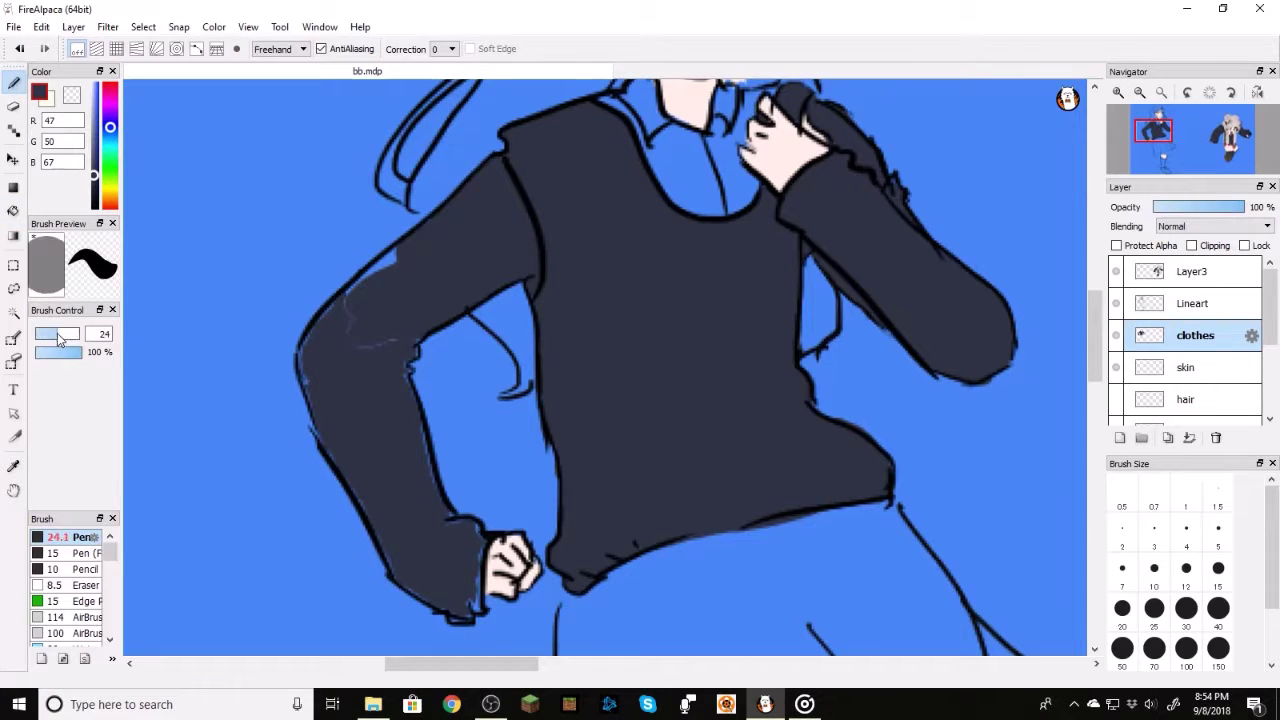
drag(398, 292, 390, 266)
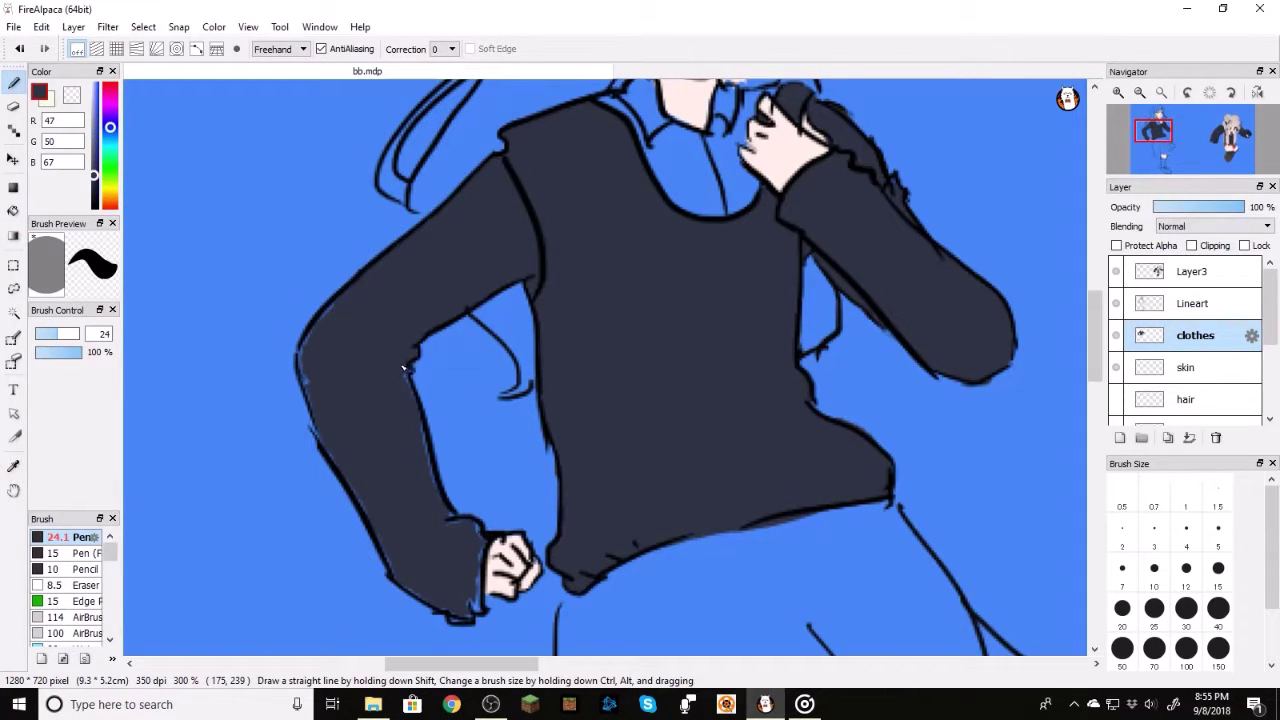
drag(305, 333, 312, 352)
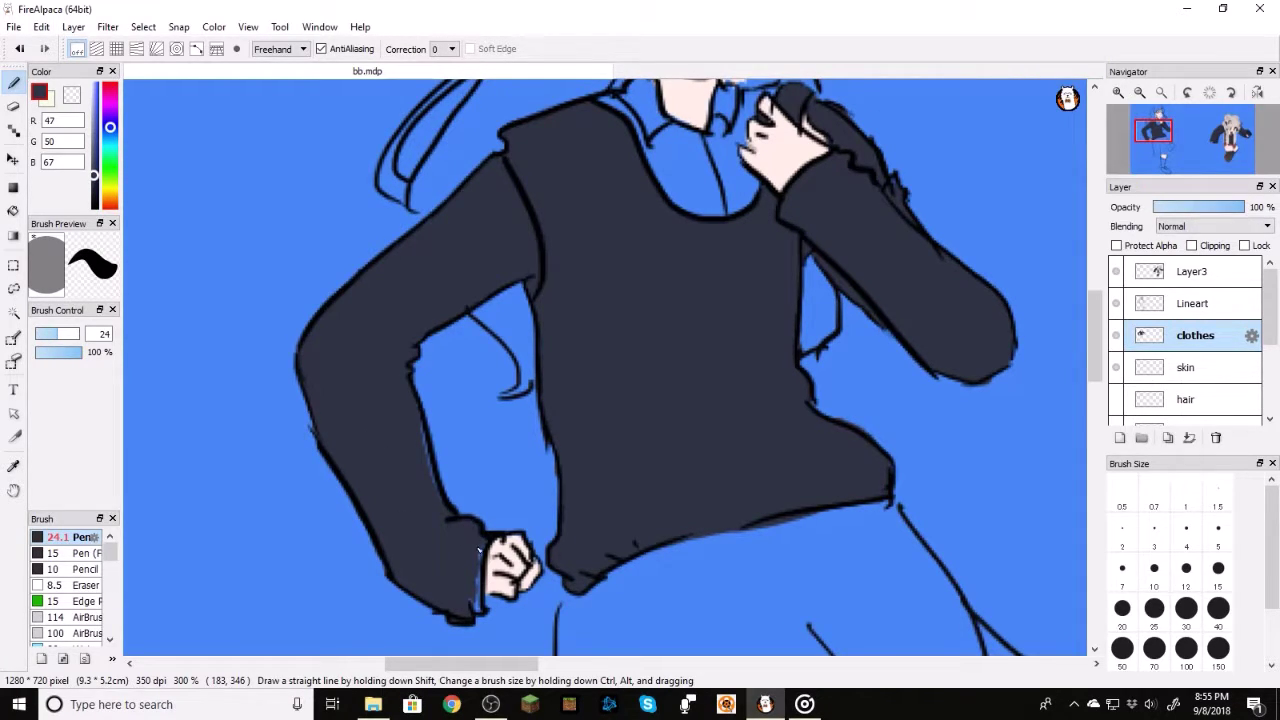
drag(479, 567, 476, 607)
Step: Sample the maroon (136, 78, 80) from the reference character's skirt for the pen
click(1139, 92)
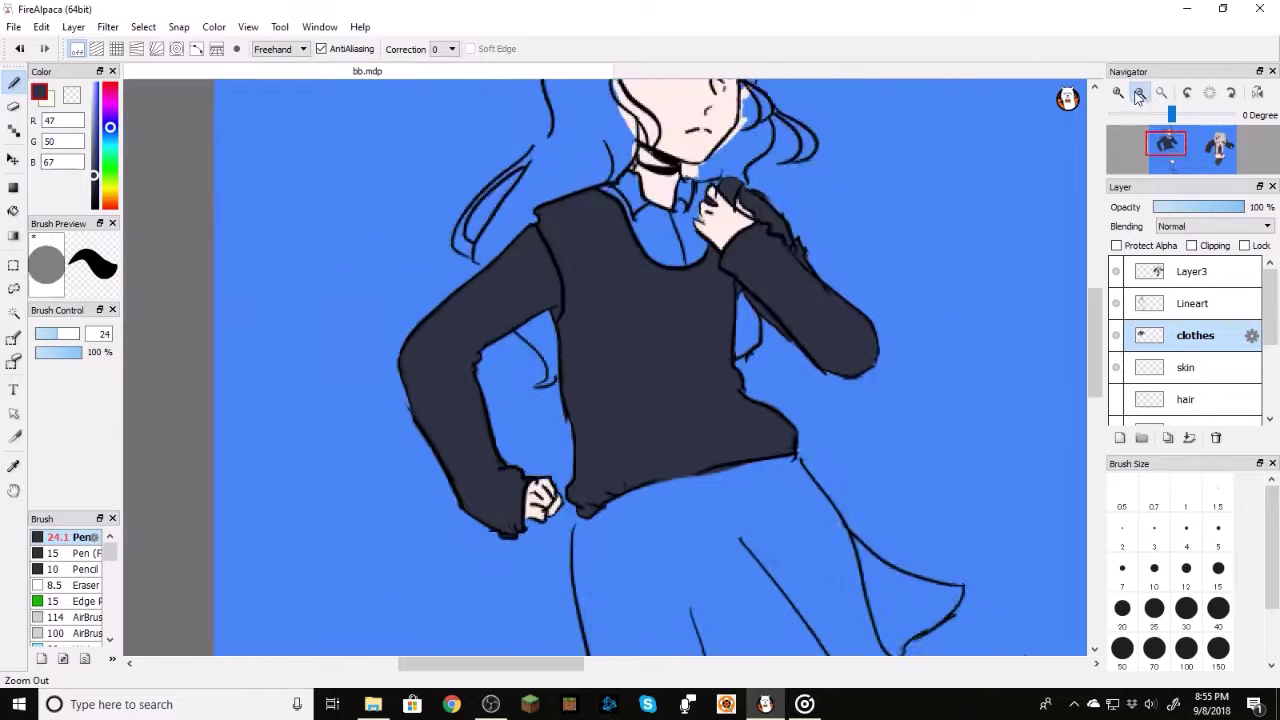
drag(1148, 143, 1228, 150)
click(13, 465)
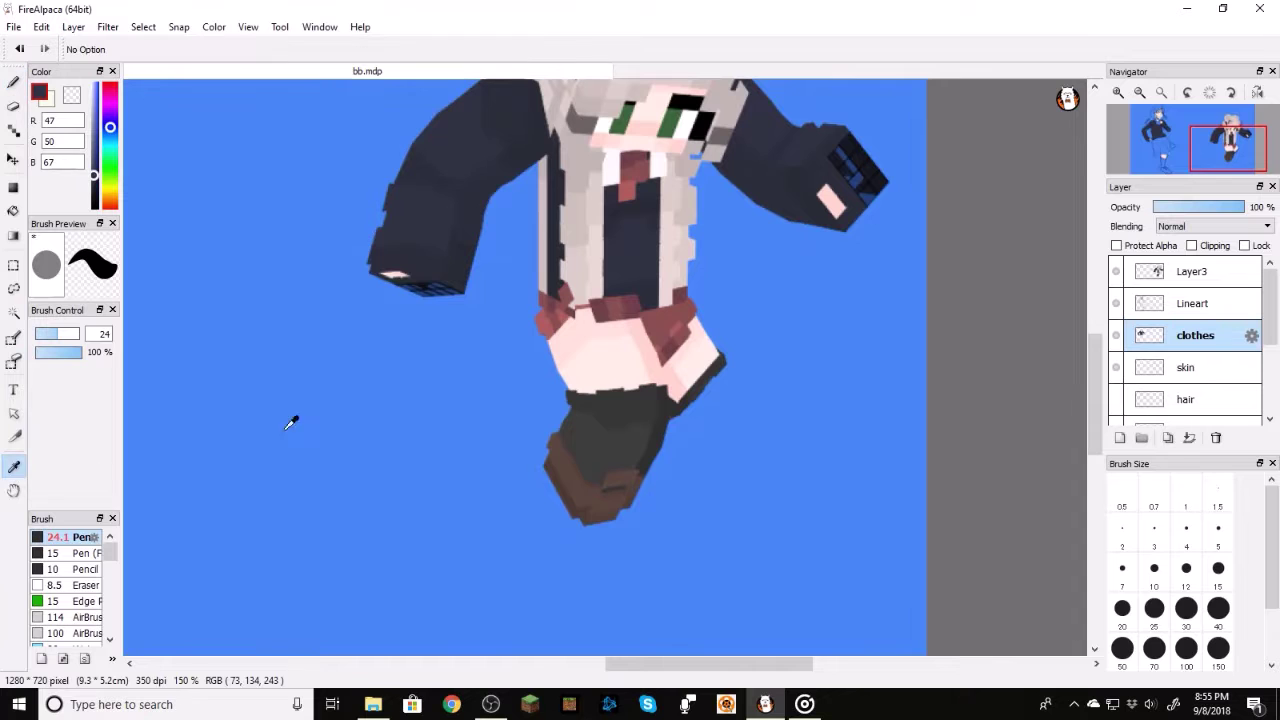
click(676, 305)
click(13, 82)
Step: Paint small maroon patches over the open gaps in the skirt outline at both waist corners and the hem tip
mouse_move(1216, 160)
mouse_down()
mouse_move(1172, 167)
mouse_move(1158, 143)
mouse_up()
click(1118, 92)
click(1118, 92)
drag(450, 264, 445, 292)
drag(862, 150, 877, 145)
drag(1164, 159, 1174, 163)
drag(816, 232, 845, 235)
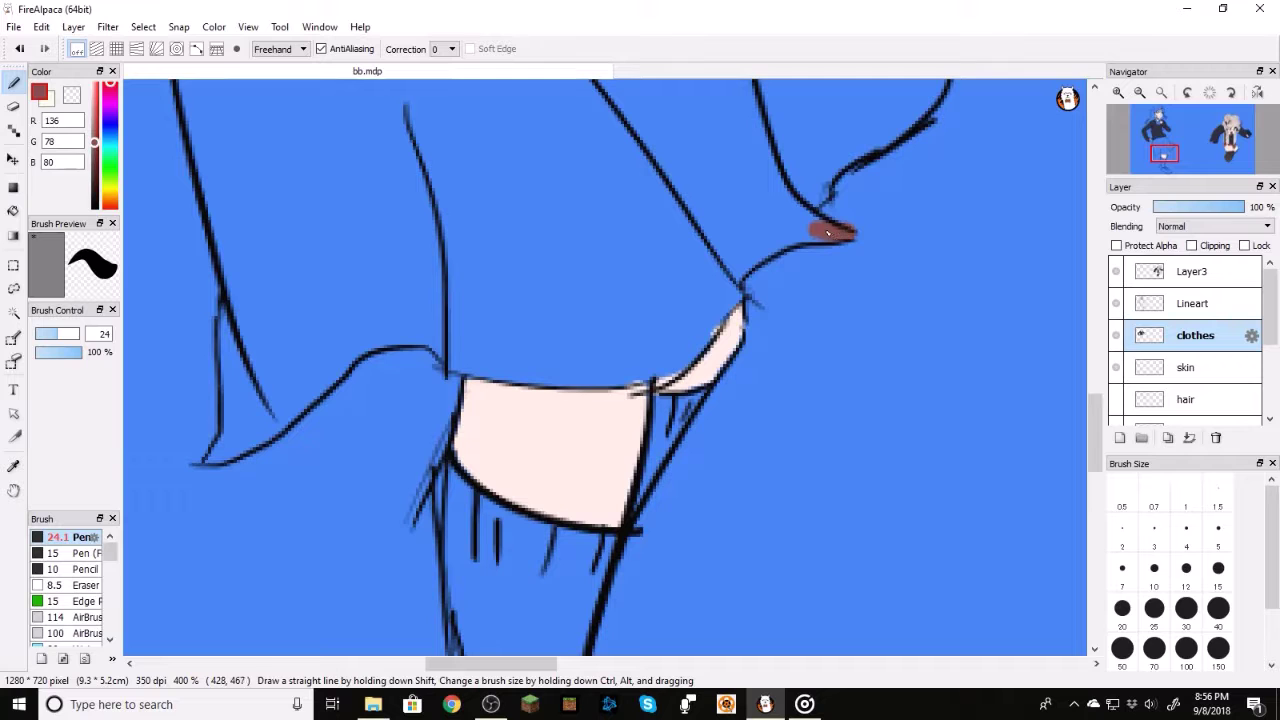
key(e)
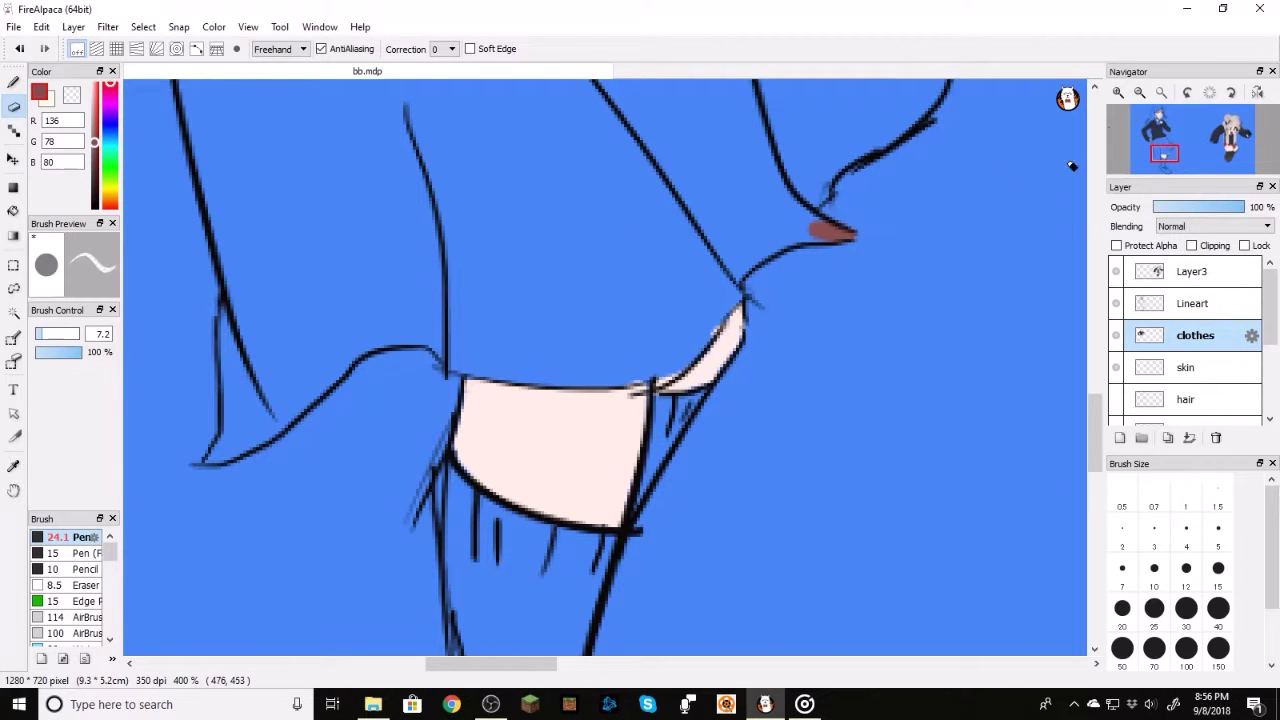
Step: Bucket-fill the skirt's main area, its flared side flap and the small hem corner with maroon
click(1139, 92)
click(1139, 92)
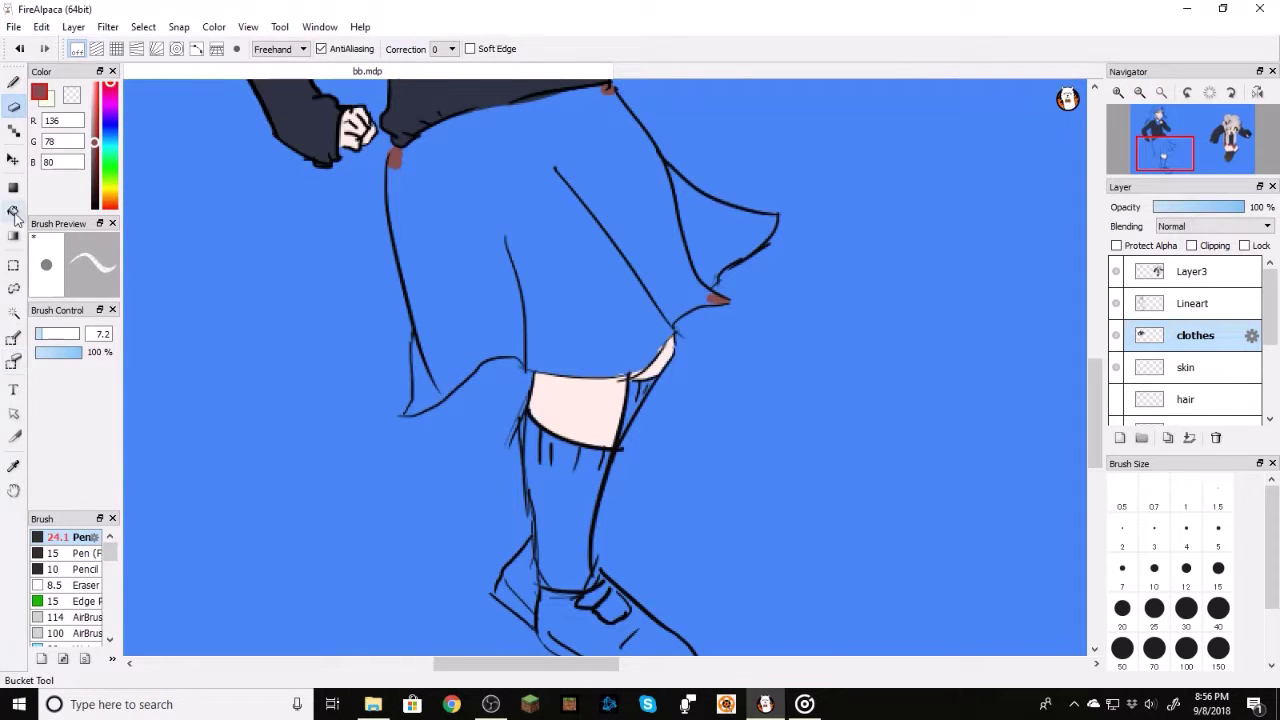
click(13, 212)
click(483, 197)
click(709, 217)
click(419, 358)
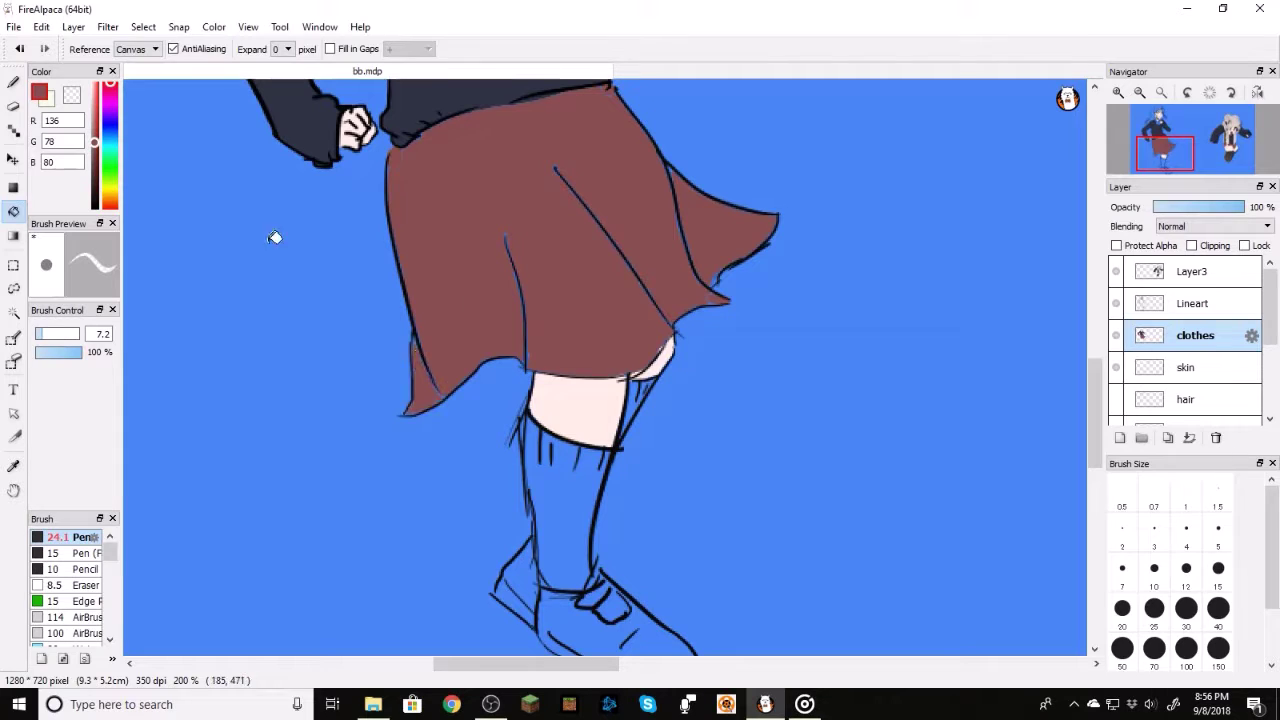
Step: Set the pen size to 57 and paint maroon over the unfilled slivers along the skirt's two inner fold lines
click(13, 82)
click(71, 334)
drag(555, 207, 599, 265)
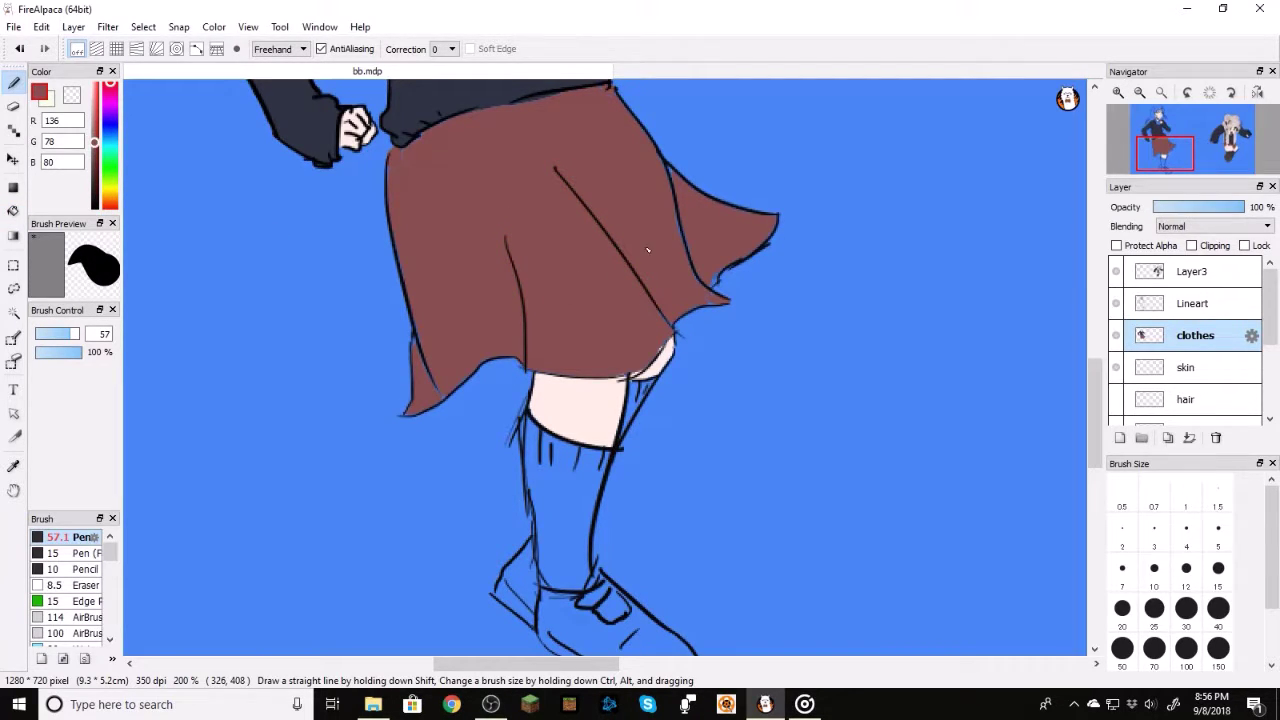
Step: Set the pen size to 20 and paint maroon over the gaps along the skirt's waistline under the vest hem
click(1165, 150)
click(1118, 93)
drag(1163, 153, 1164, 152)
click(1118, 93)
click(1118, 93)
click(54, 335)
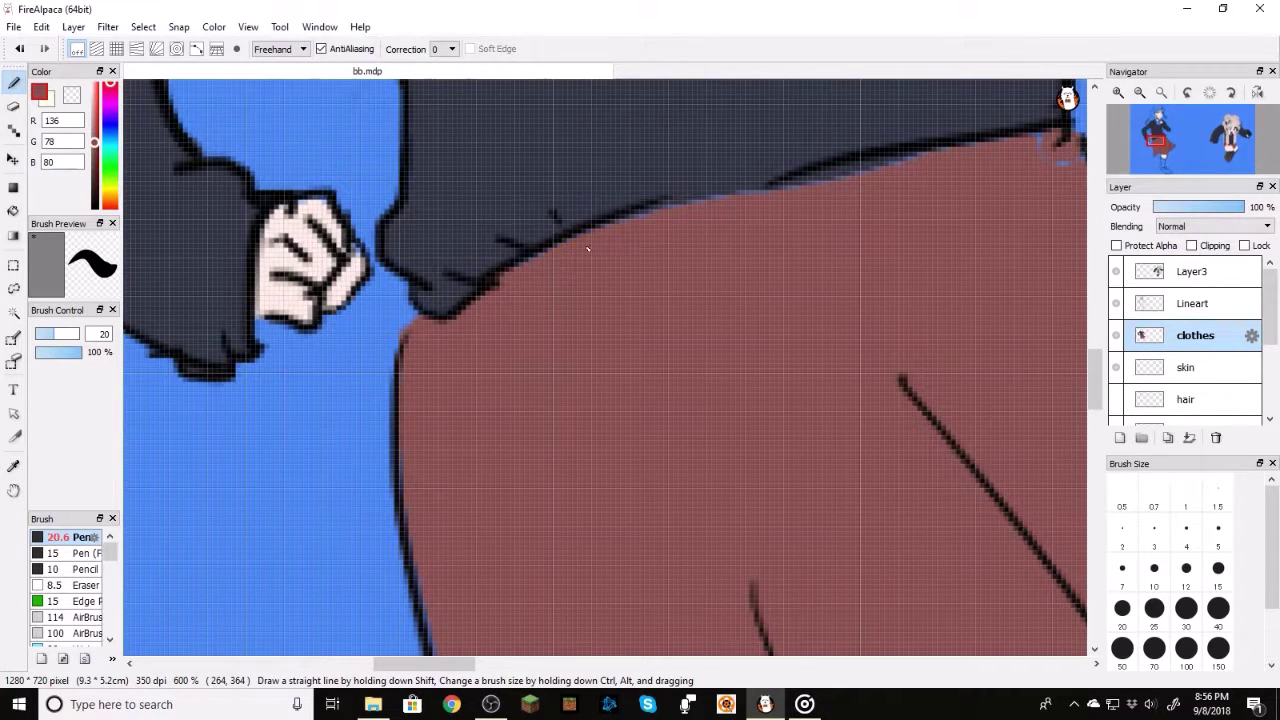
mouse_move(741, 203)
mouse_down()
mouse_move(840, 172)
mouse_move(876, 176)
mouse_up()
drag(729, 200, 772, 187)
drag(1163, 148, 1171, 152)
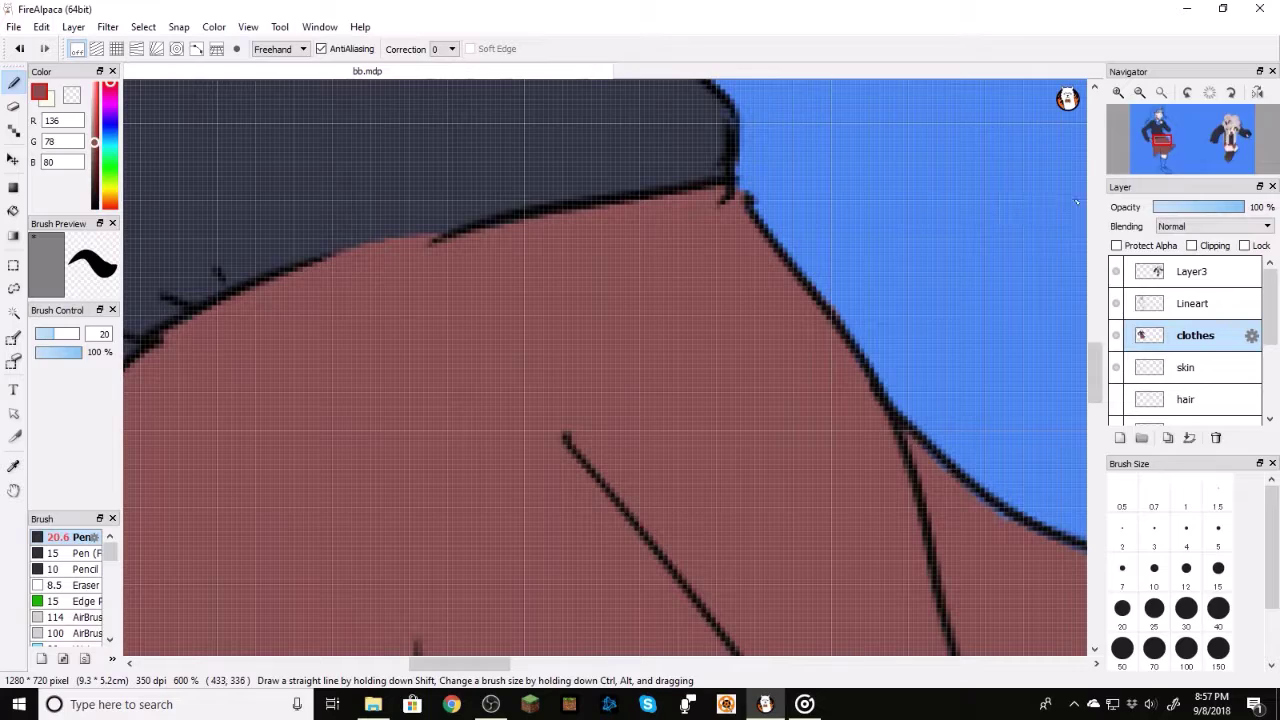
Step: Touch up the edges of the skirt's flared side flap with maroon, undoing the strokes that go wrong
mouse_move(1168, 147)
drag(1165, 150, 1175, 154)
key(ctrl+z)
key(ctrl+z)
drag(821, 393, 966, 431)
key(ctrl+z)
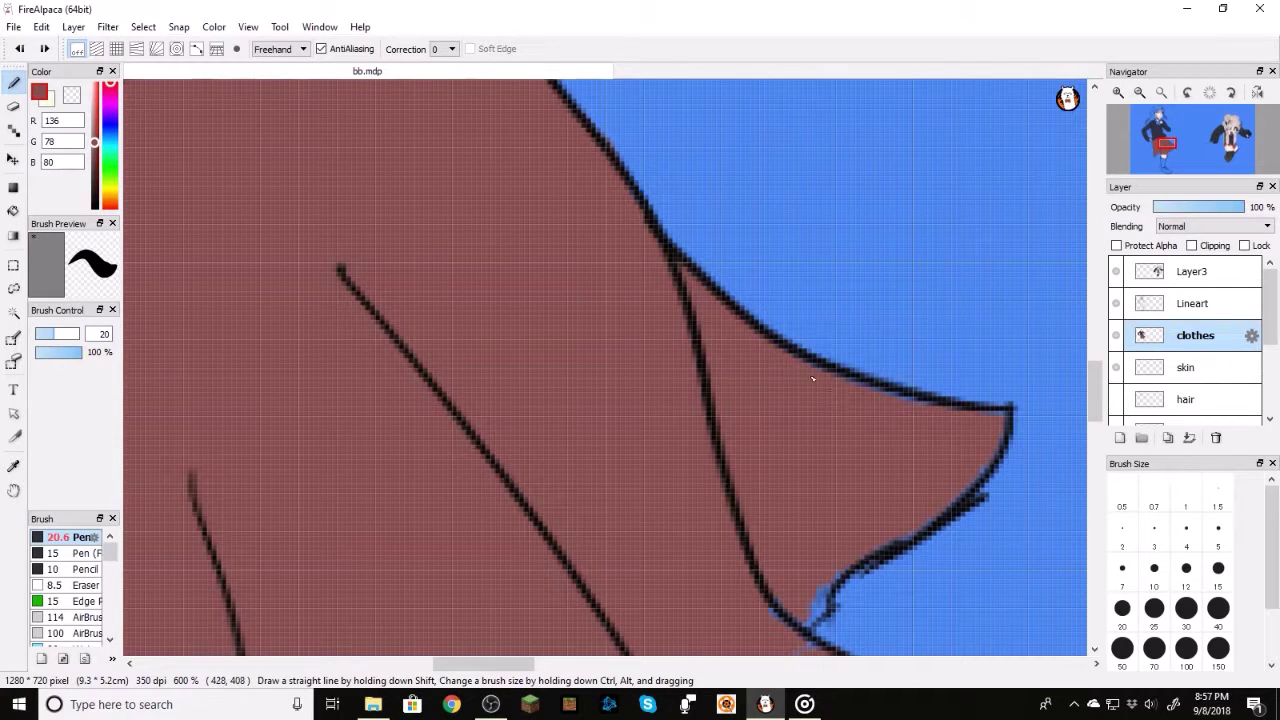
mouse_move(804, 615)
mouse_down()
mouse_move(829, 597)
mouse_move(805, 605)
mouse_up()
key(ctrl+z)
key(ctrl+z)
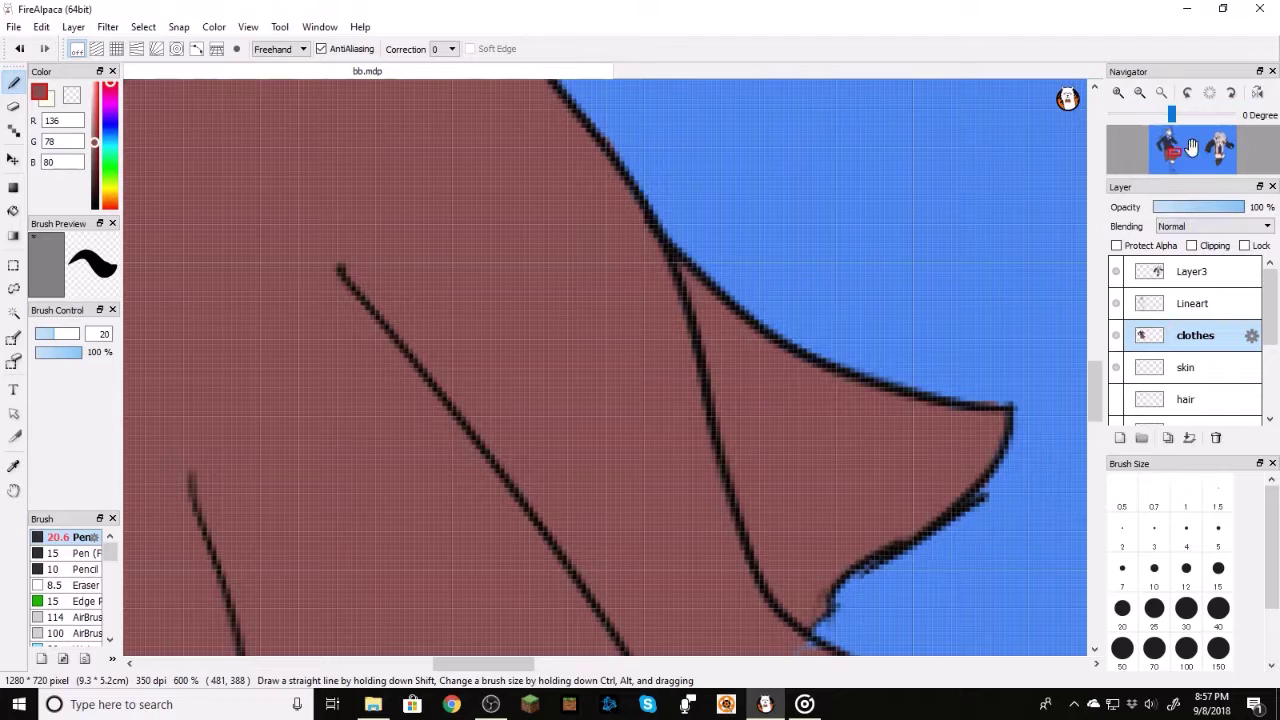
Step: Paint maroon over the gaps along the skirt's lower hem above the legs
scroll(772, 262, down, 5)
drag(772, 262, 778, 270)
key(ctrl+z)
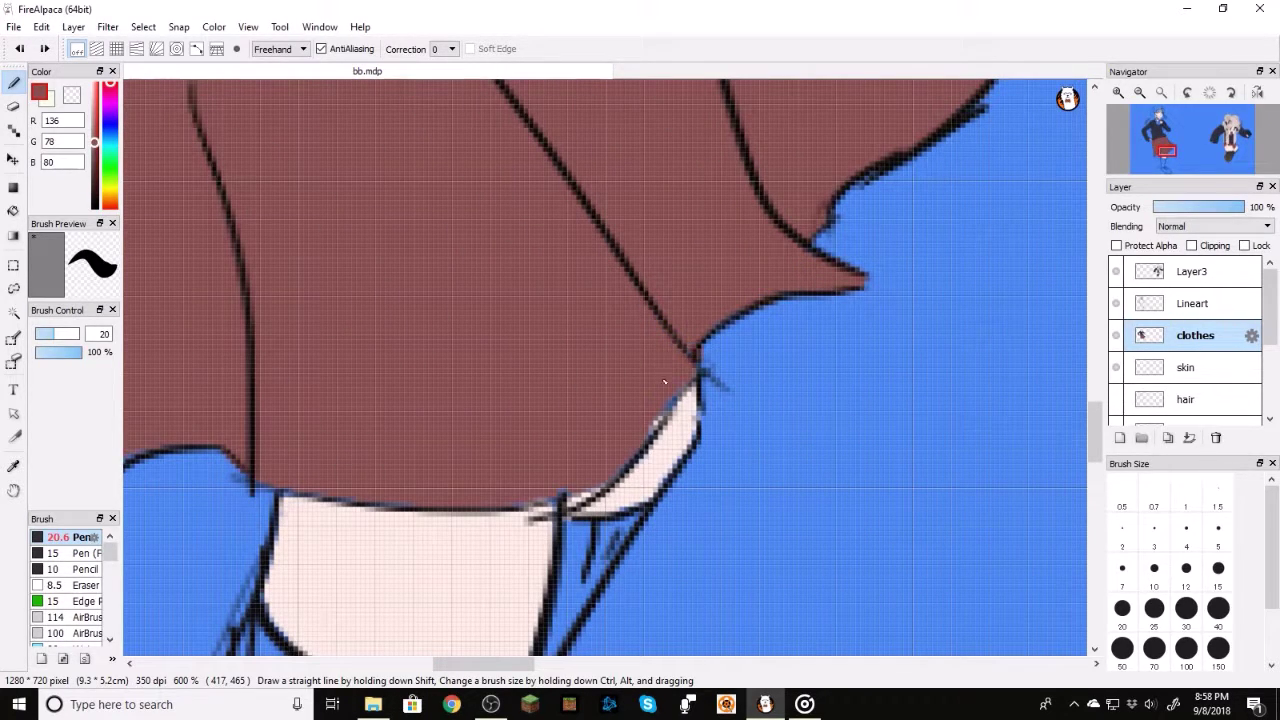
drag(339, 464, 578, 480)
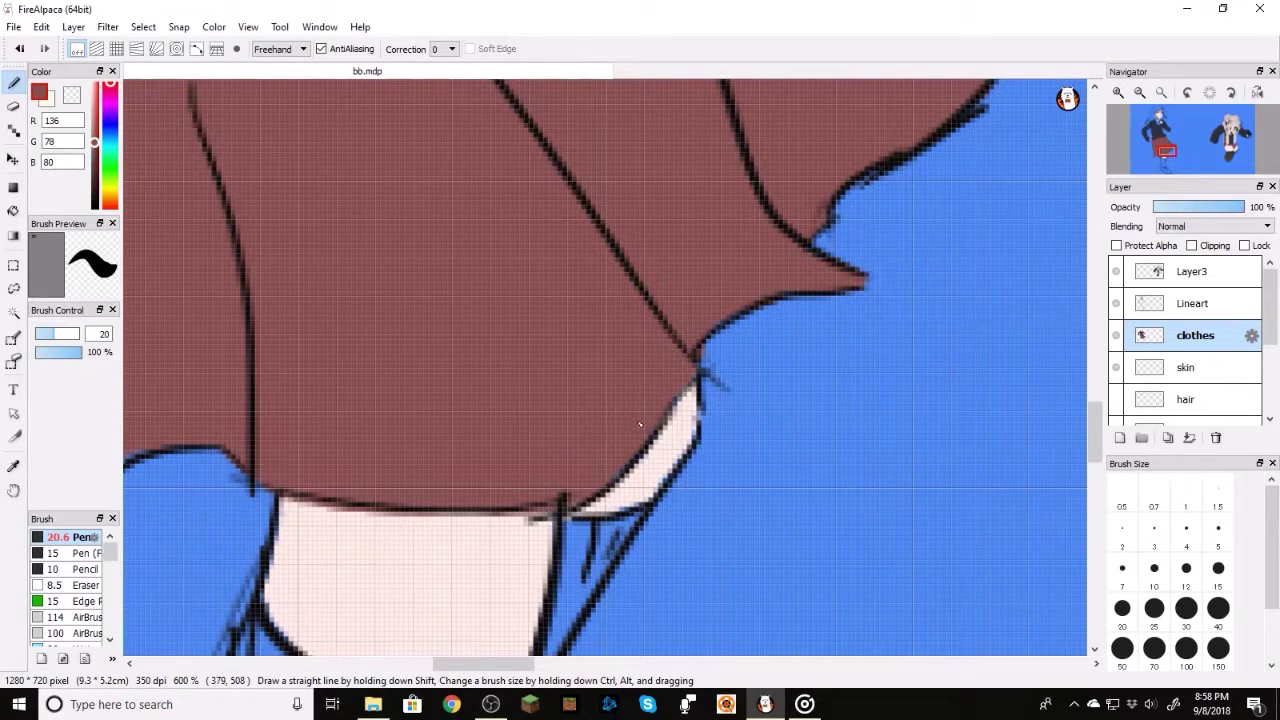
Step: Reduce the pen size to 6.3, touch up the skirt's small hem corner and adjoining side edge with maroon, and show the whole canvas
drag(1175, 157, 1164, 158)
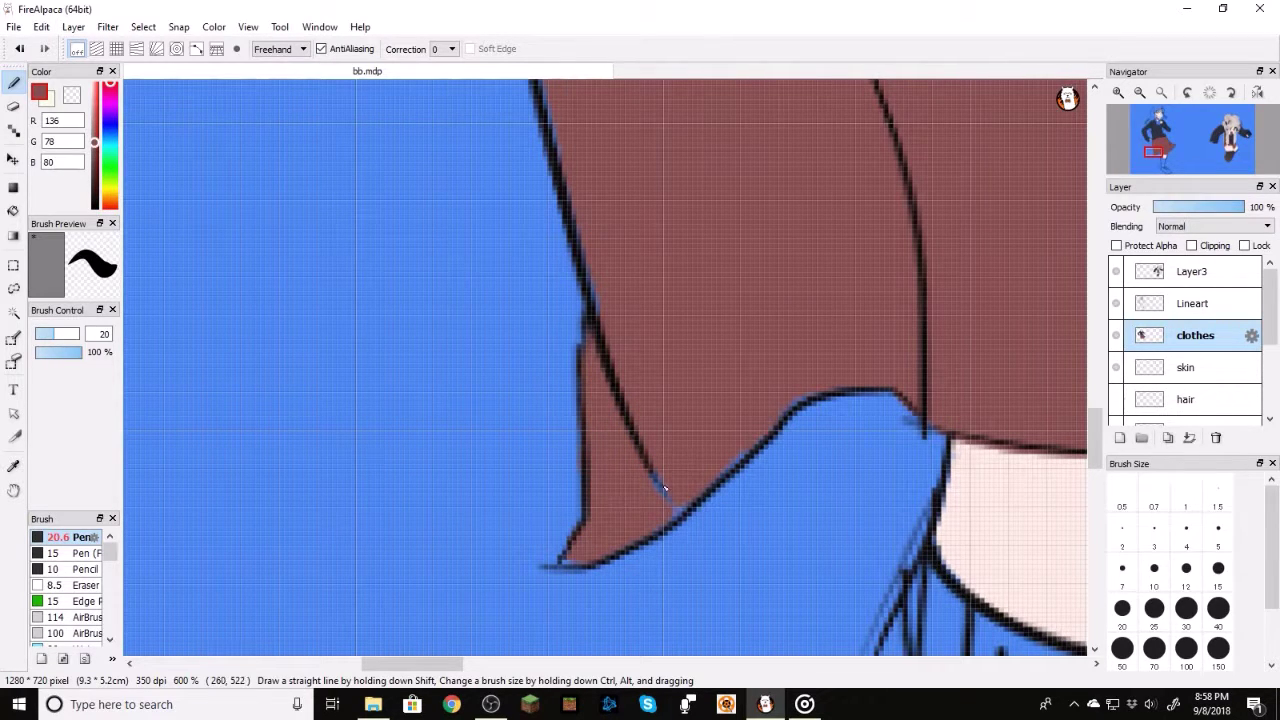
drag(701, 473, 733, 446)
key(ctrl+z)
drag(46, 335, 193, 459)
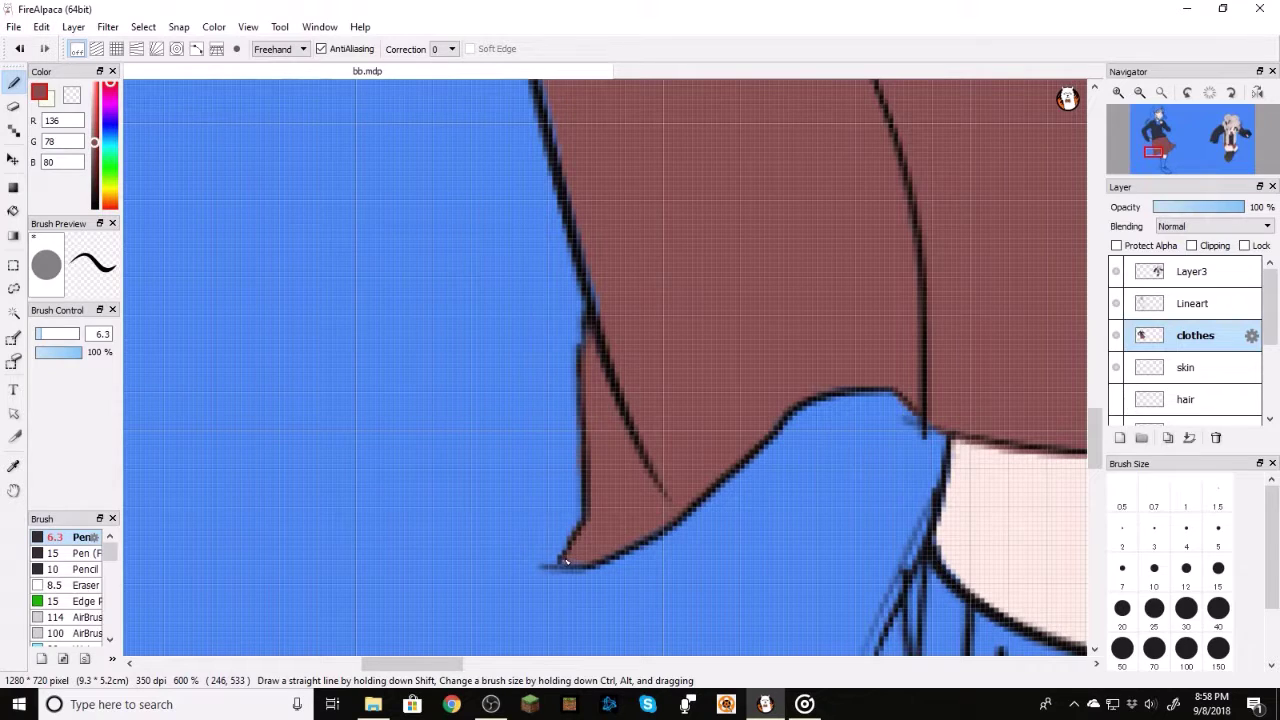
drag(1162, 150, 1166, 145)
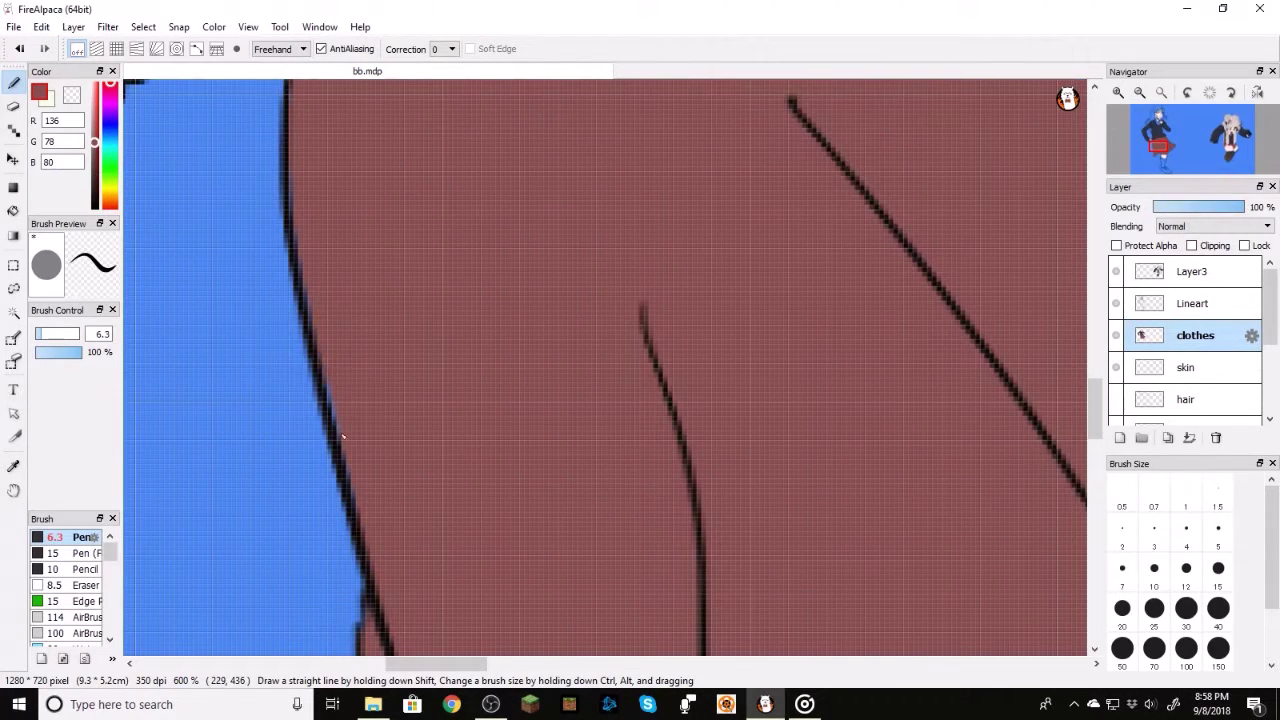
key(ctrl+0)
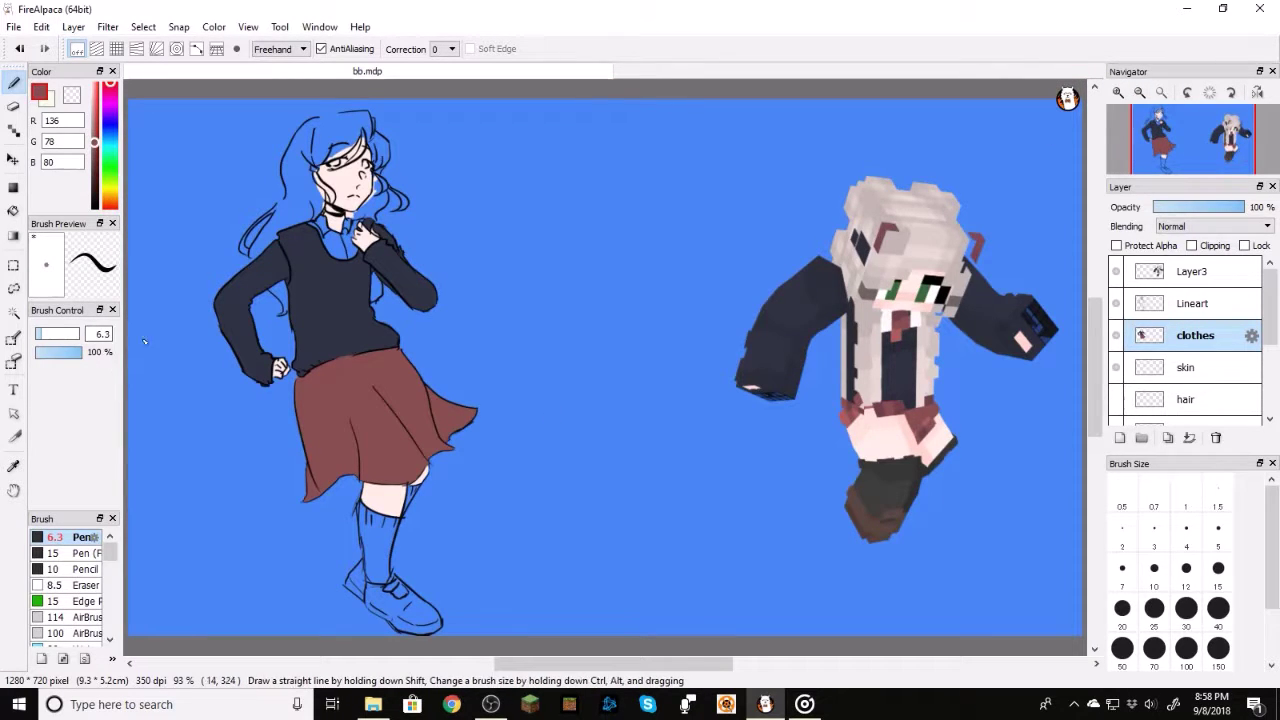
Step: Sample the dark grey (RGB 53, 53, 53) from the reference character's stocking and fill the sock areas on both legs
click(14, 466)
click(880, 482)
click(14, 212)
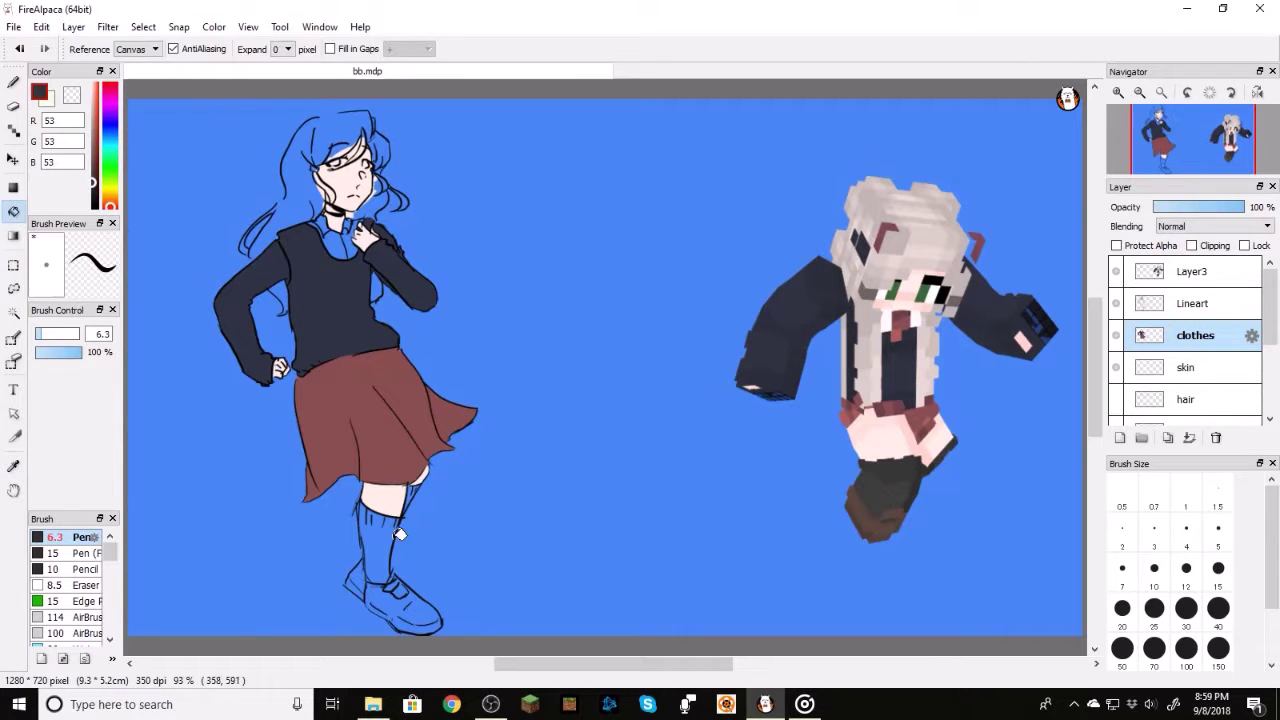
click(388, 532)
click(416, 494)
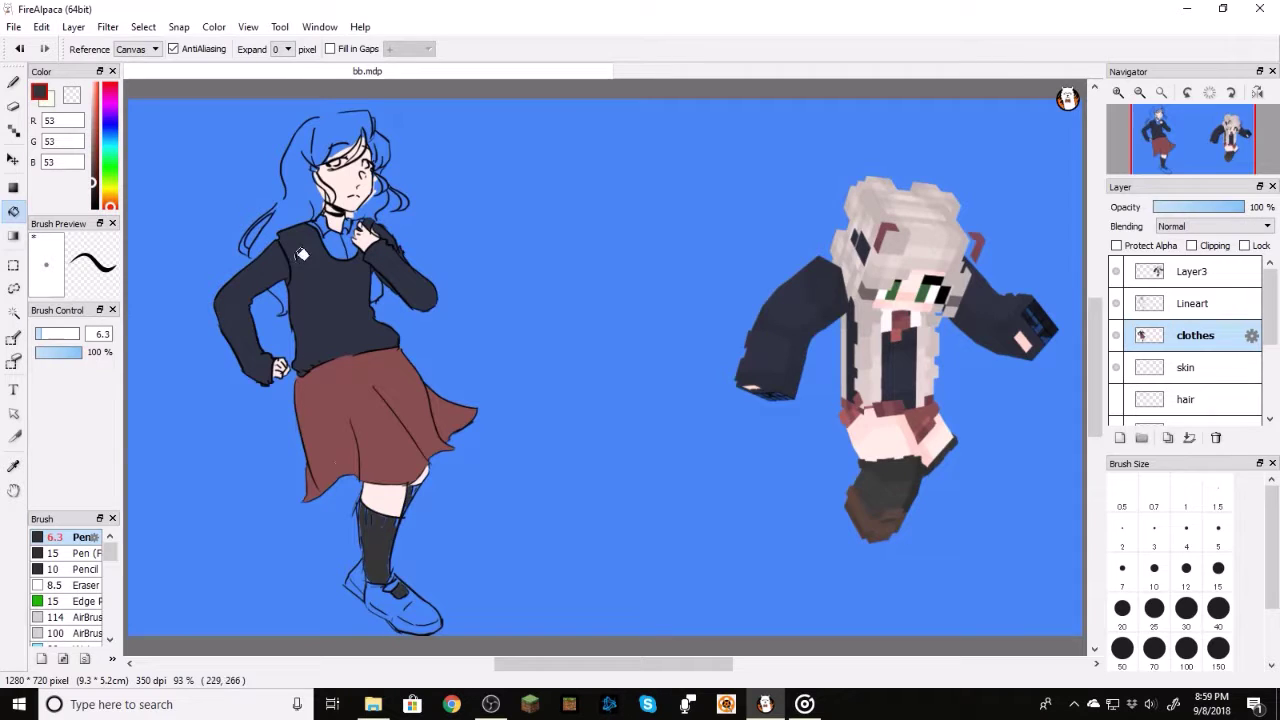
Step: Paint dark grey with the pen over the gaps in the rear leg's sock below the skirt hem
click(14, 82)
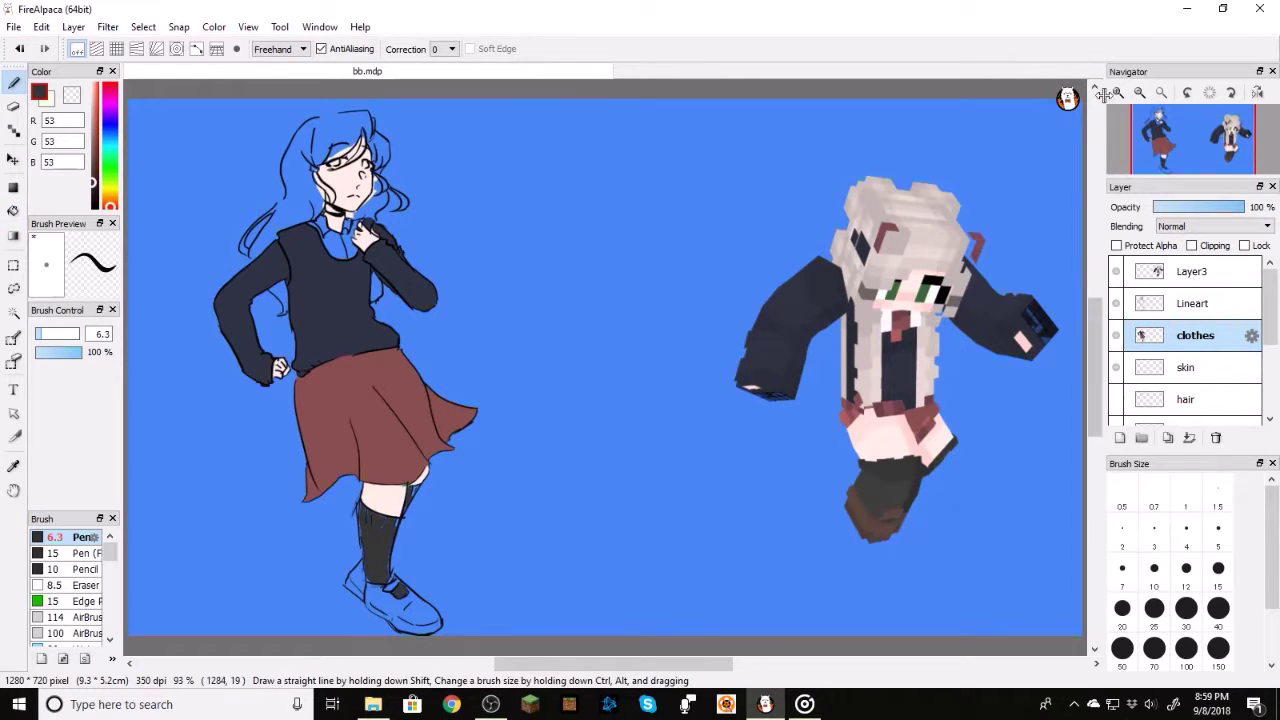
scroll(802, 348, up, 5)
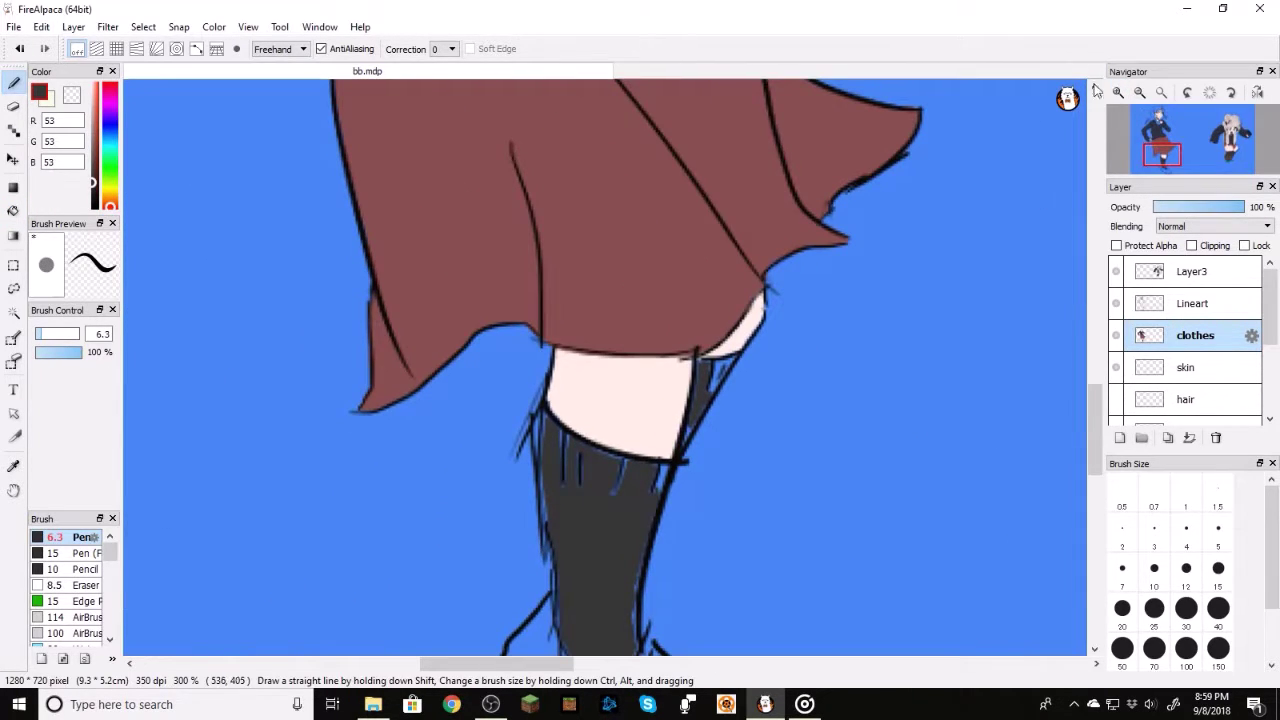
scroll(802, 348, up, 4)
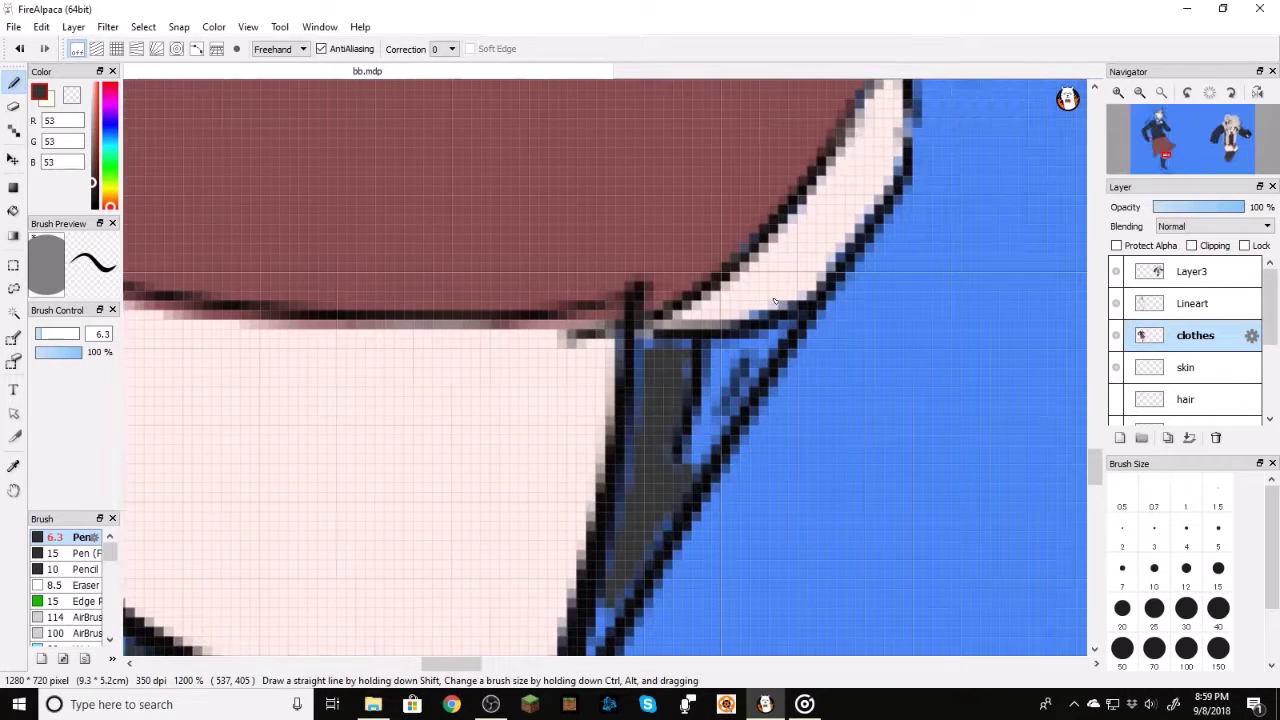
mouse_move(714, 376)
mouse_down()
mouse_move(699, 444)
mouse_move(747, 384)
mouse_move(771, 322)
mouse_move(684, 375)
mouse_move(661, 375)
mouse_move(654, 350)
mouse_move(637, 426)
mouse_up()
mouse_move(729, 409)
mouse_down()
mouse_move(650, 490)
mouse_move(612, 600)
mouse_move(644, 531)
mouse_up()
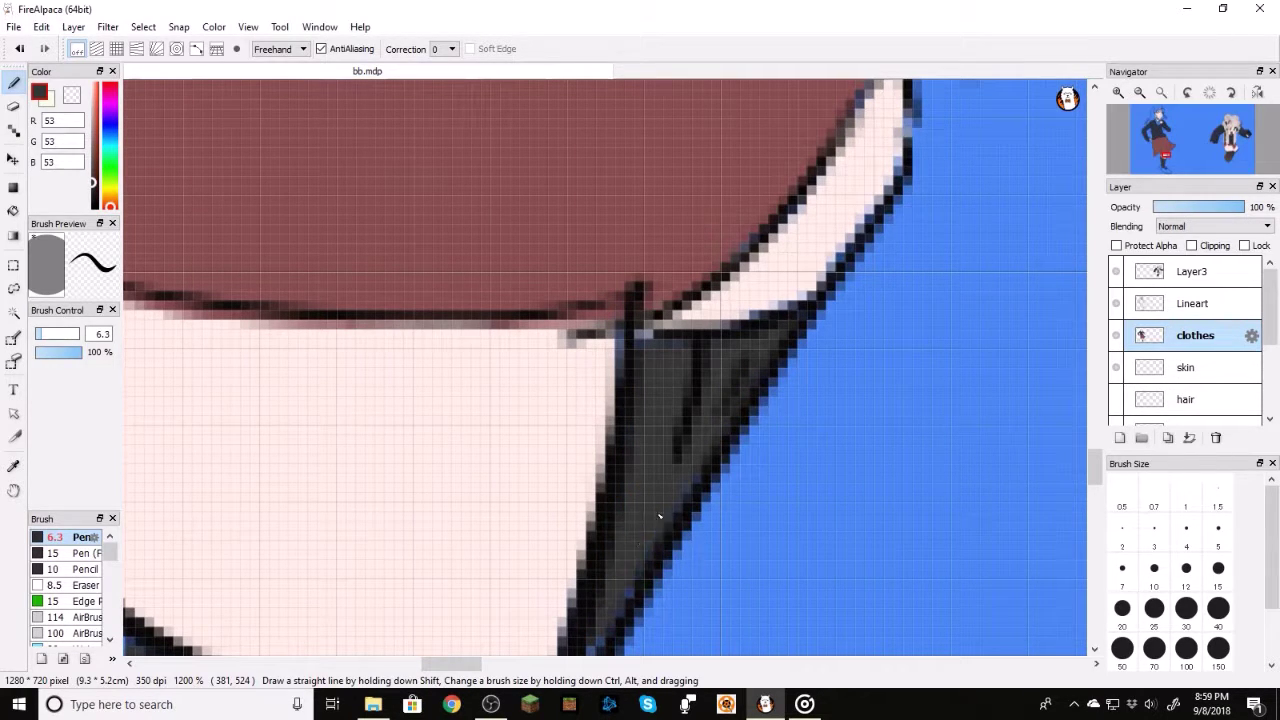
Step: Paint dark grey over the gaps where the two socks meet and around the nearby cuff folds of the front sock
click(1172, 155)
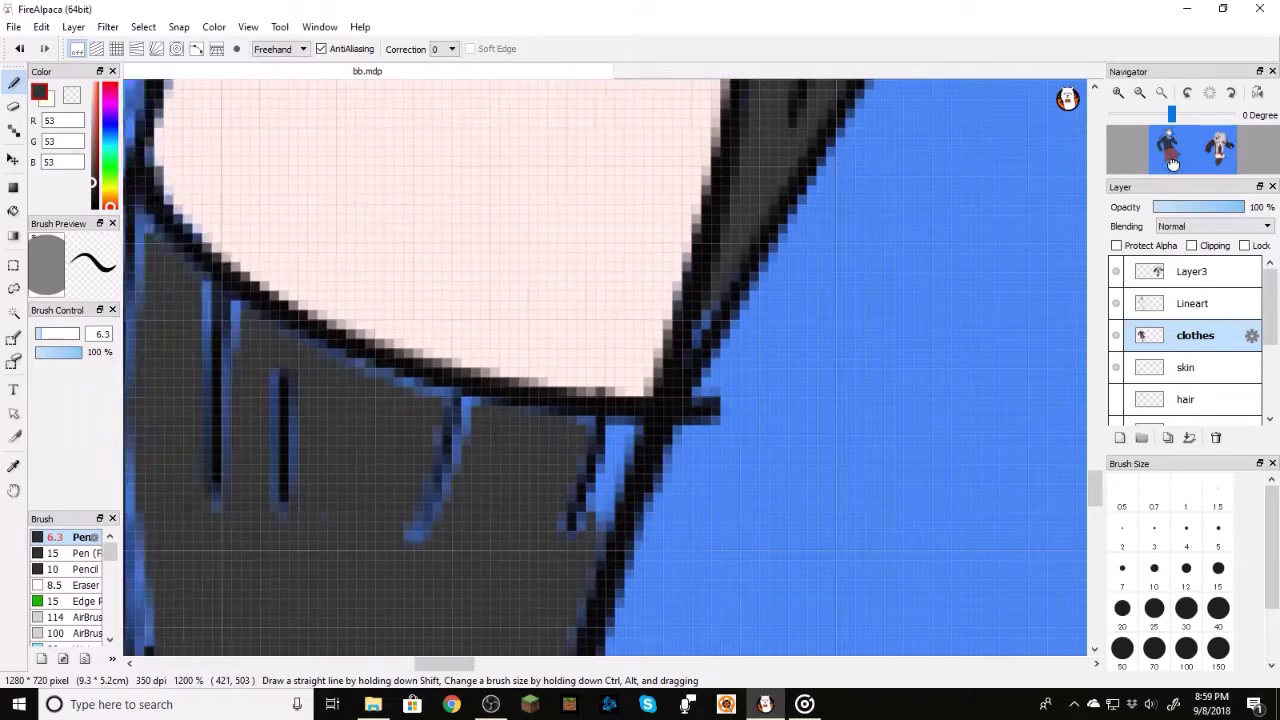
mouse_move(649, 288)
mouse_down()
mouse_move(586, 343)
mouse_move(495, 500)
mouse_move(455, 520)
mouse_move(461, 443)
mouse_up()
mouse_move(372, 452)
mouse_down()
mouse_move(357, 540)
mouse_move(381, 419)
mouse_up()
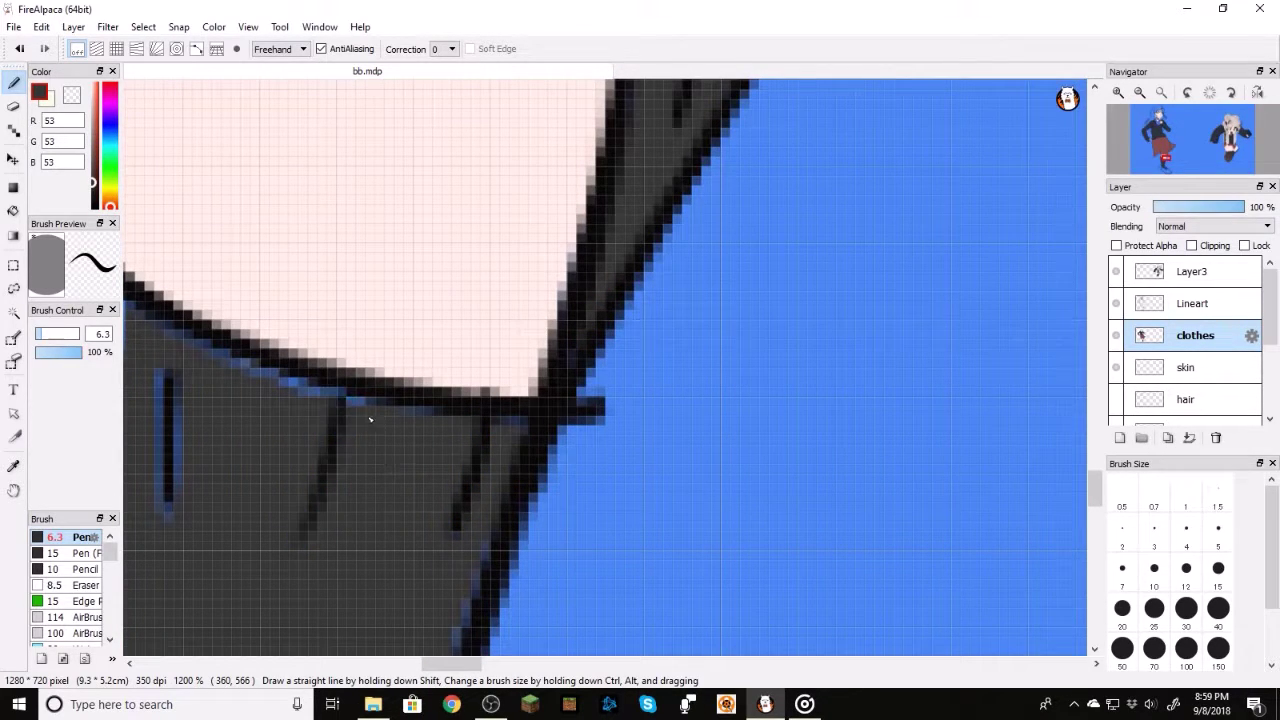
Step: Set the pen size to 14.3 and paint dark grey over the remaining gaps along the front sock's upper edge and fold lines
click(57, 336)
mouse_move(229, 471)
mouse_down()
mouse_move(215, 505)
mouse_move(260, 395)
mouse_move(367, 432)
mouse_up()
drag(1167, 157, 1163, 158)
mouse_move(382, 292)
mouse_down()
mouse_move(407, 411)
mouse_move(277, 140)
mouse_move(341, 193)
mouse_up()
drag(360, 257, 410, 255)
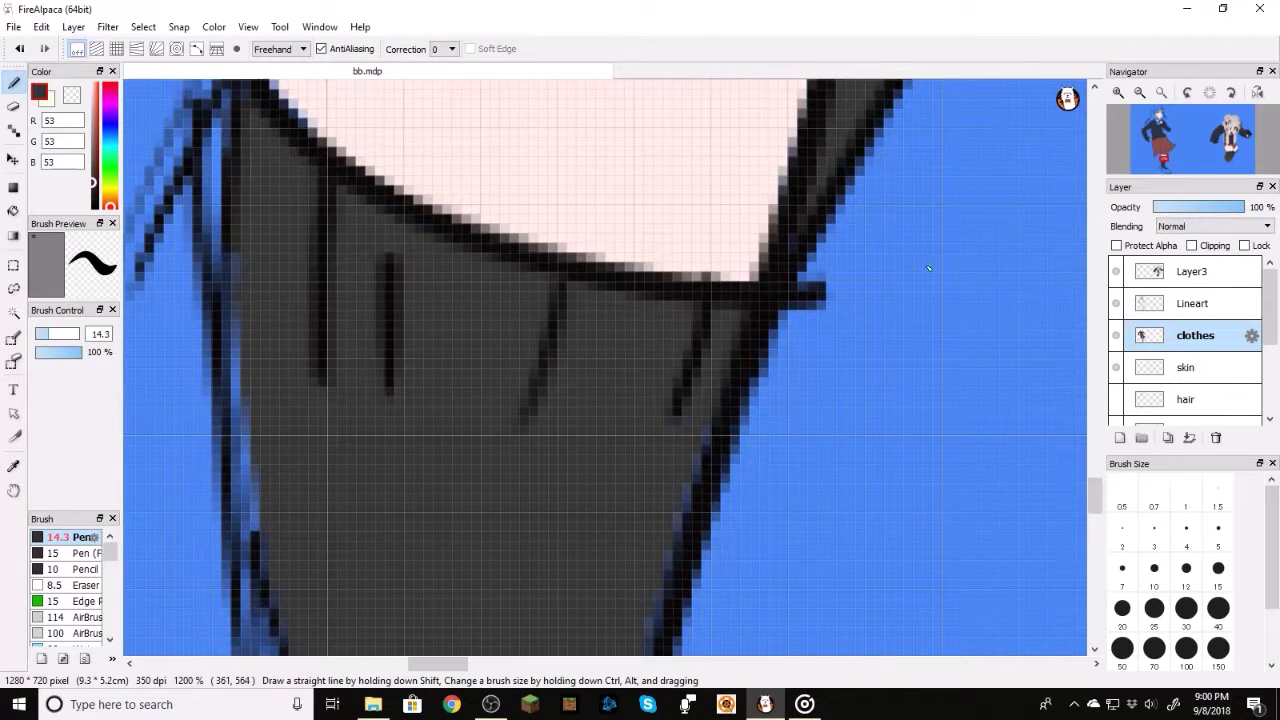
Step: Paint dark grey over the gaps along both side edges of the front sock's calf
click(1140, 93)
mouse_move(424, 372)
mouse_down()
mouse_move(465, 518)
mouse_move(450, 557)
mouse_move(465, 520)
mouse_up()
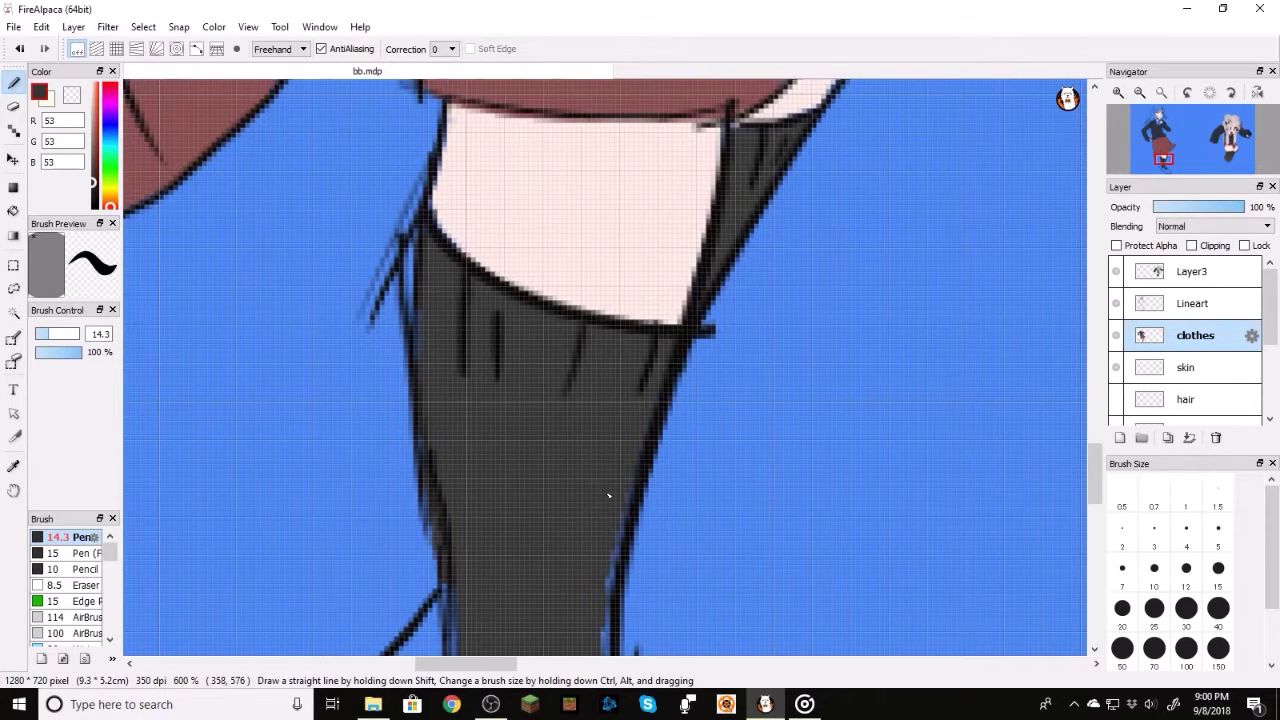
drag(615, 524, 606, 646)
Step: Touch up the front sock's ankle and its lower edge at the shoe opening with dark grey
drag(1163, 150, 1171, 168)
drag(508, 198, 516, 228)
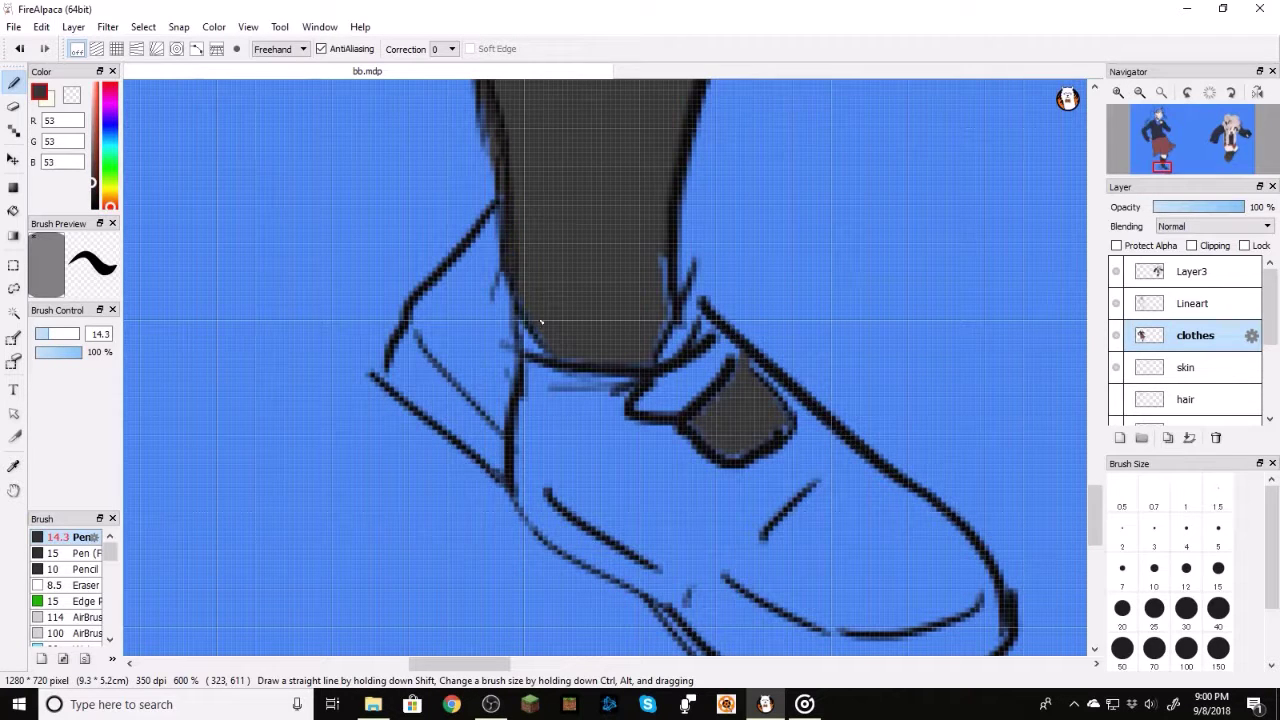
drag(541, 322, 548, 340)
mouse_move(659, 343)
mouse_down()
mouse_move(685, 325)
mouse_move(649, 285)
mouse_up()
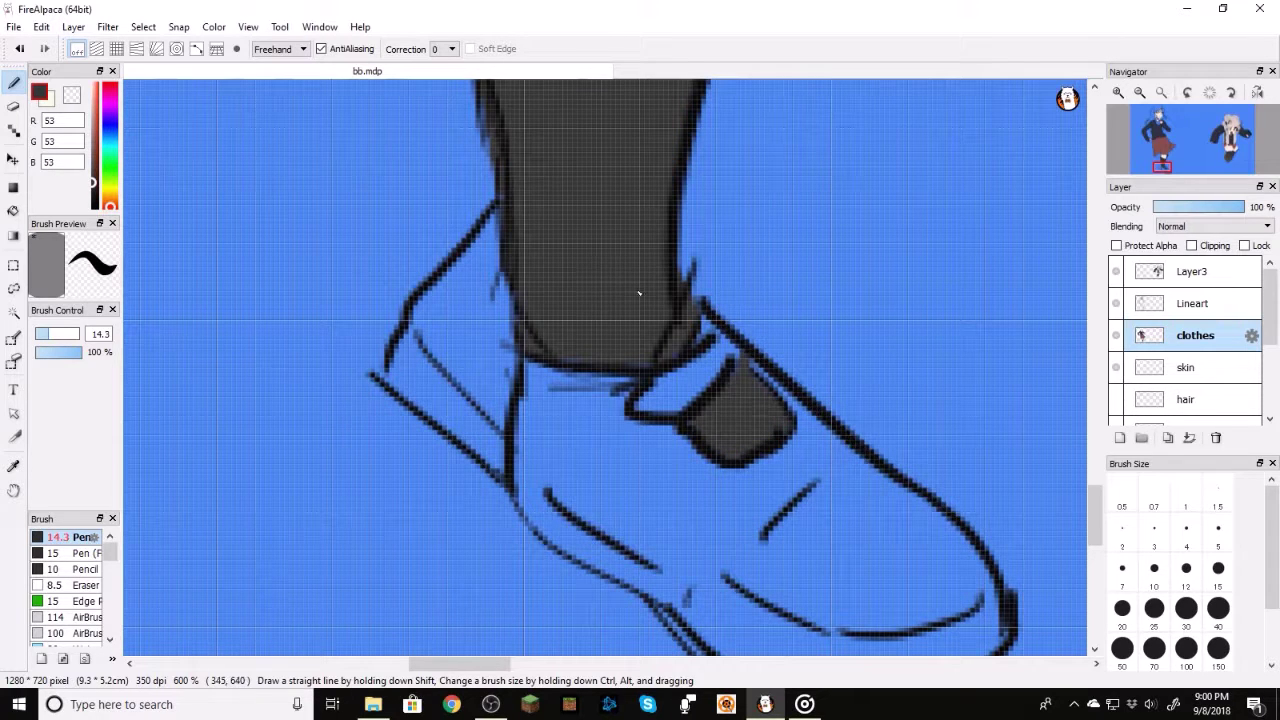
scroll(988, 162, down, 10)
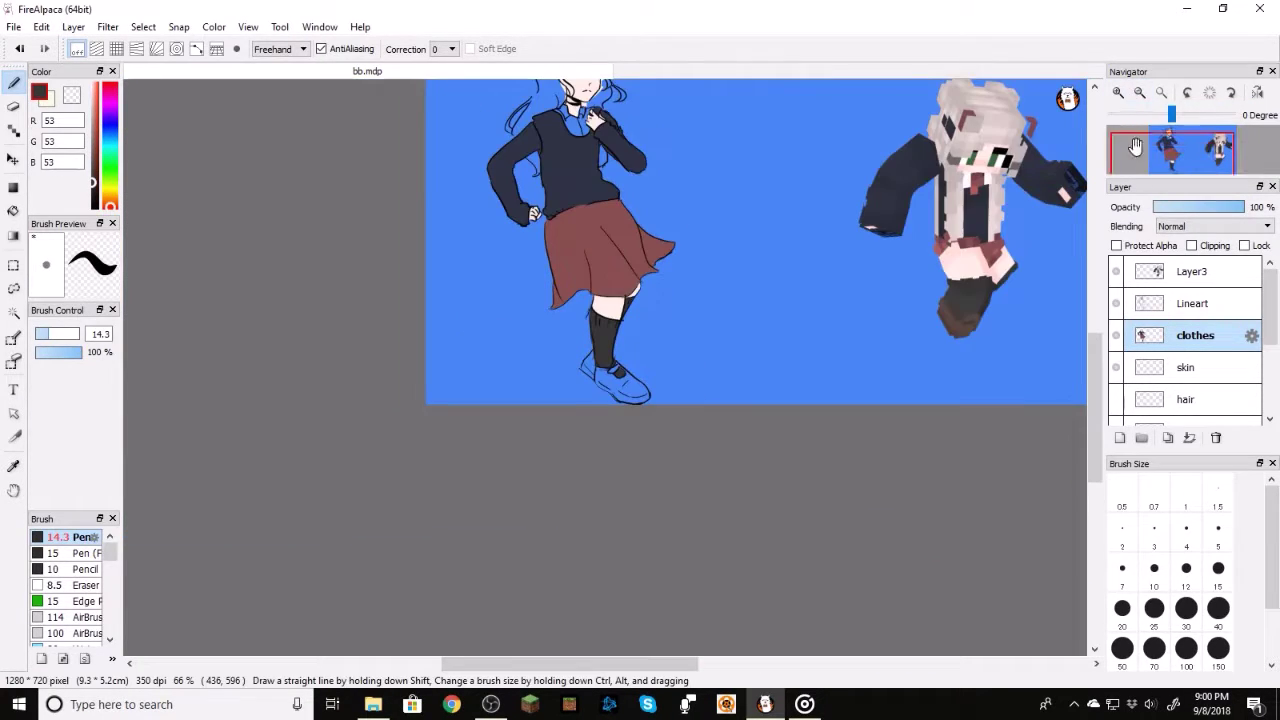
Step: Sample the brown (RGB 90, 71, 63) from the reference character's shoe and fill the shoe's body, heel and strap
click(14, 466)
click(950, 314)
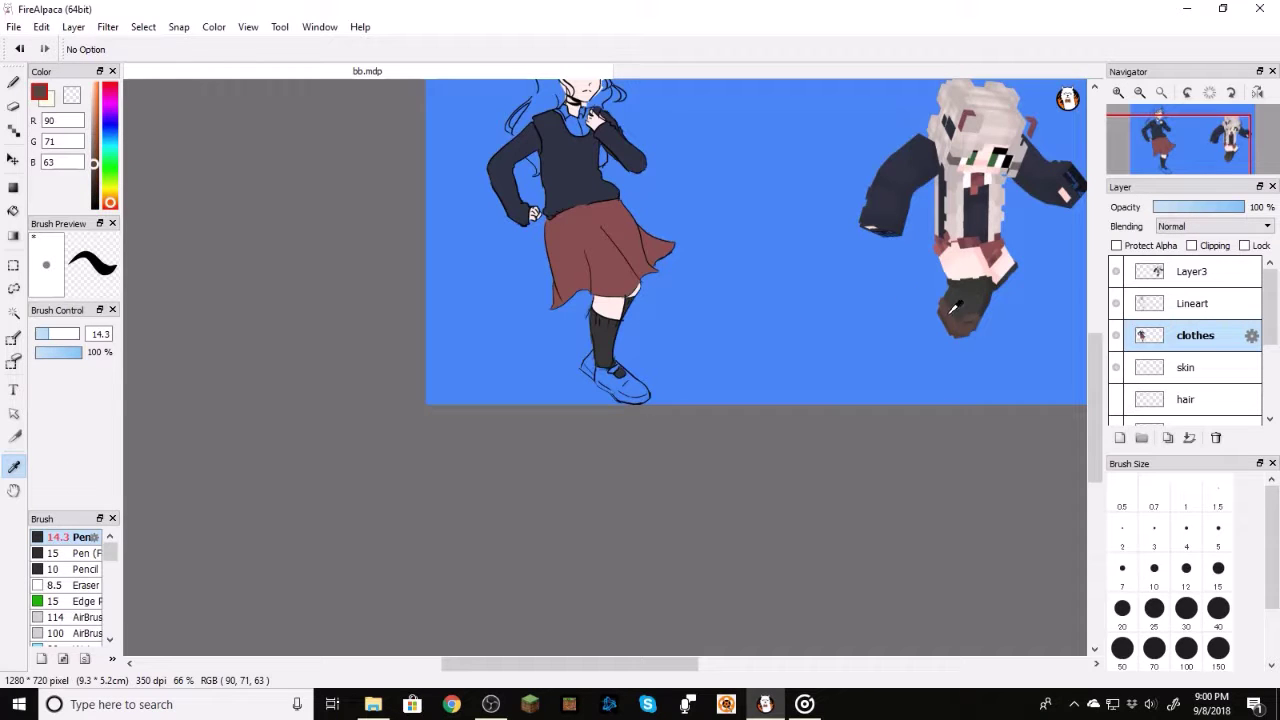
click(14, 211)
click(1139, 93)
click(1118, 93)
click(1118, 93)
click(1118, 93)
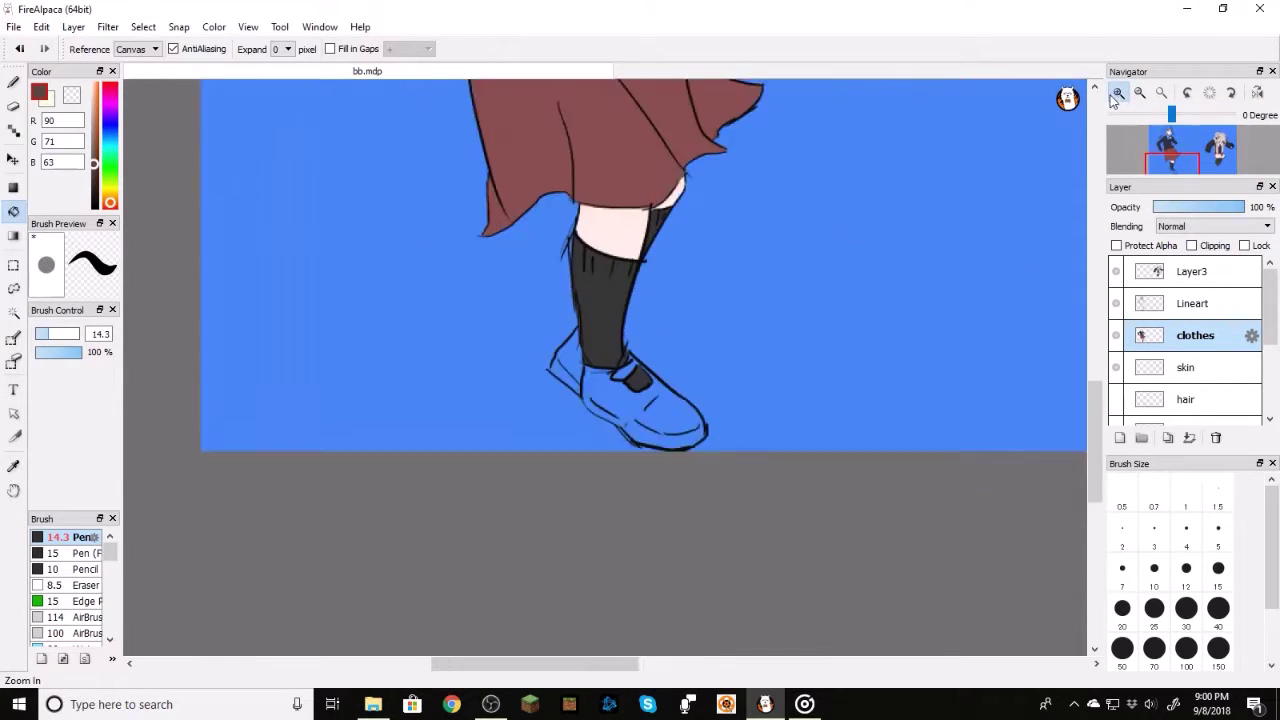
click(1118, 93)
click(1118, 93)
click(637, 418)
click(529, 363)
click(505, 385)
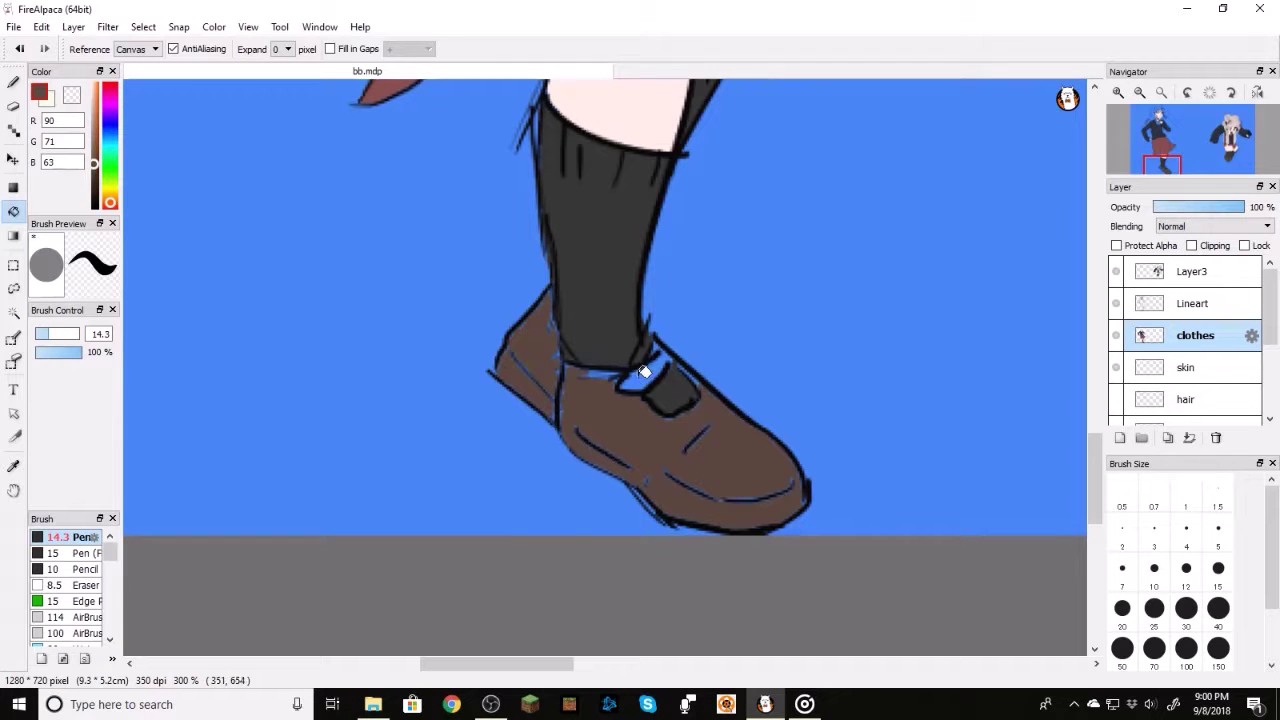
click(654, 372)
Step: Set the pen size to 18.8, paint brown over the shoe's gaps and grey tongue patch, and undo the strokes that go wrong
click(13, 83)
click(63, 334)
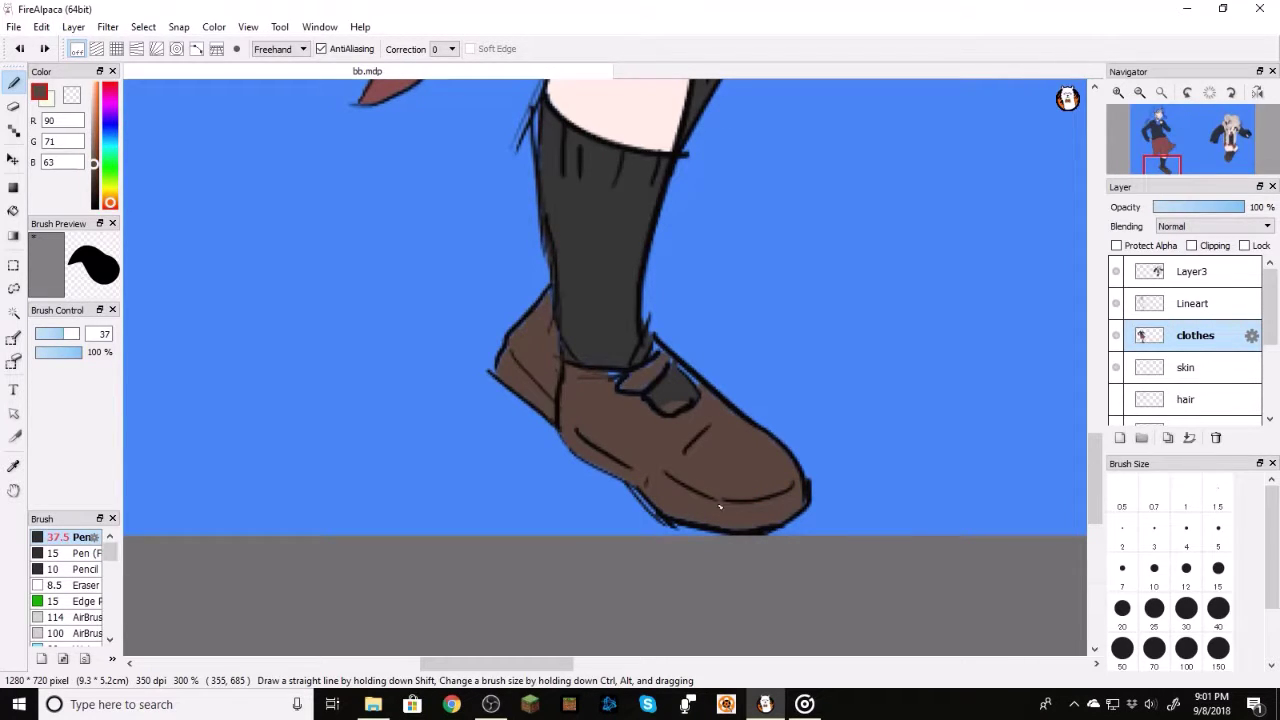
click(51, 334)
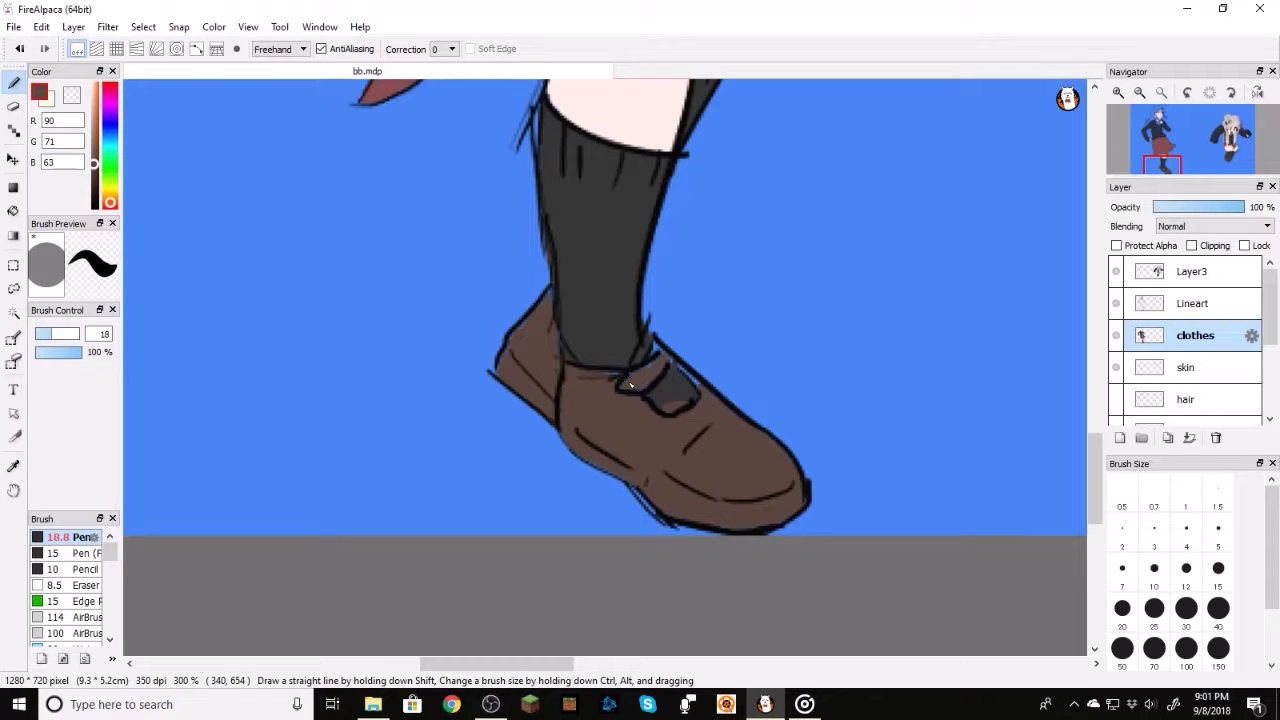
mouse_move(652, 378)
mouse_down()
mouse_move(668, 362)
mouse_move(712, 410)
mouse_up()
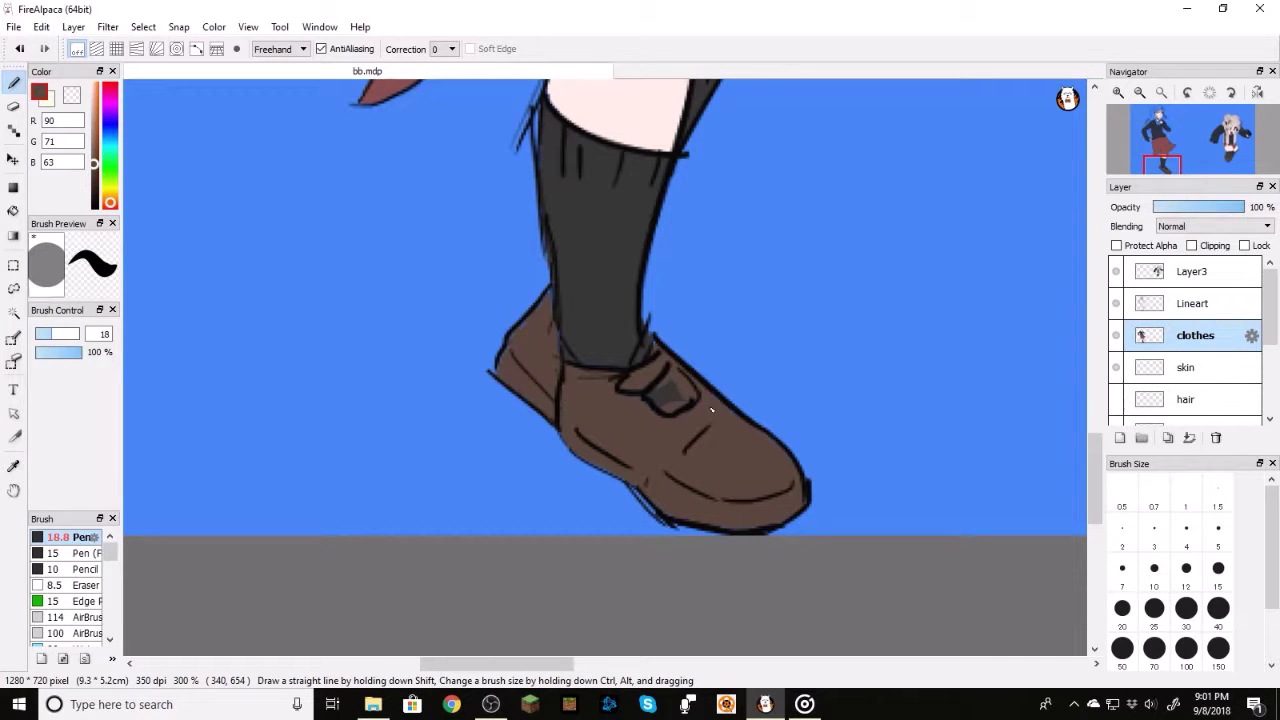
key(ctrl+z)
key(ctrl+z)
Step: Sample the sock's dark grey and touch up the sock's lower edge around the shoe opening
alt+click(600, 294)
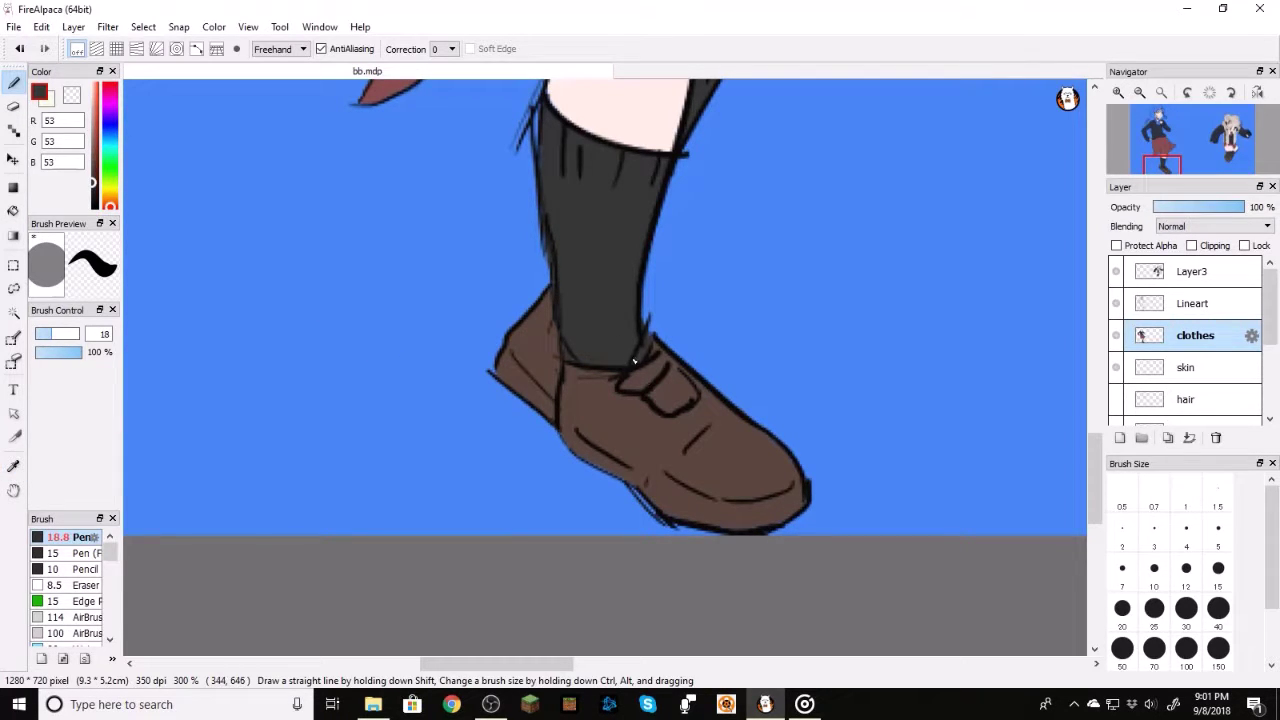
drag(690, 398, 666, 404)
scroll(1070, 169, down, 5)
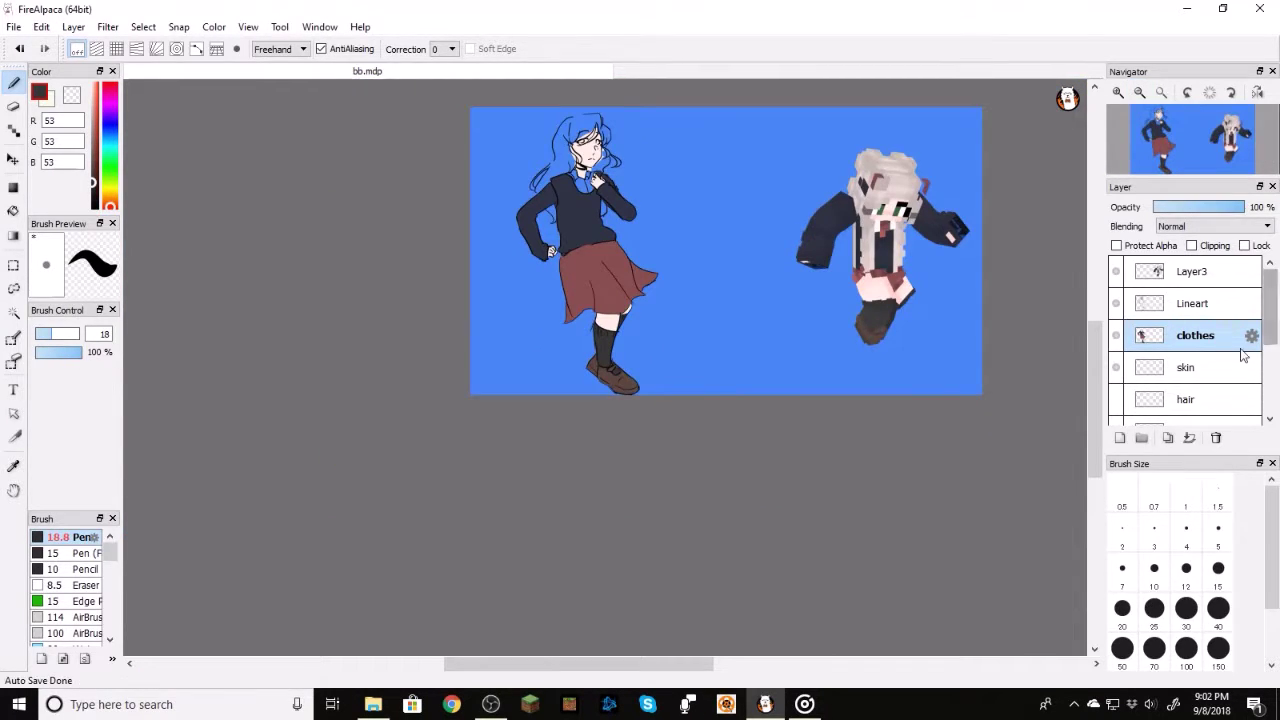
Step: Add a new layer above the clothes layer and name it "hair"
click(1121, 437)
double_click(1164, 343)
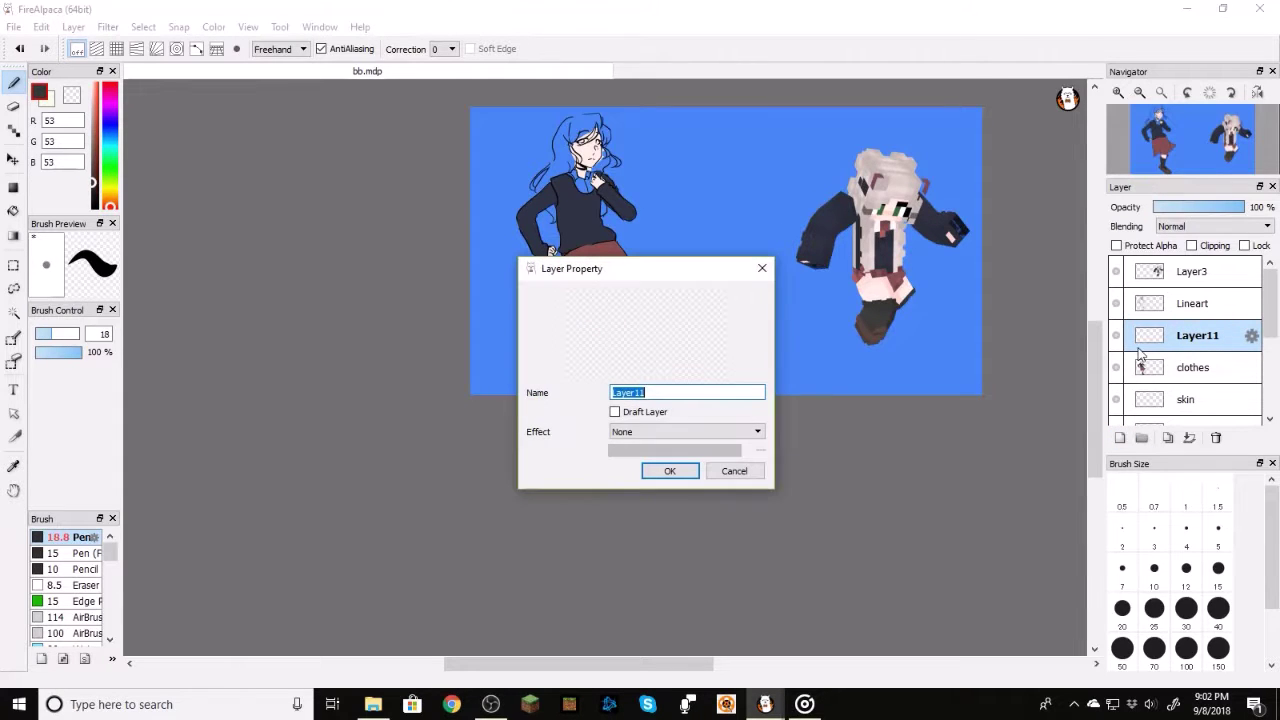
text(hair)
key(Return)
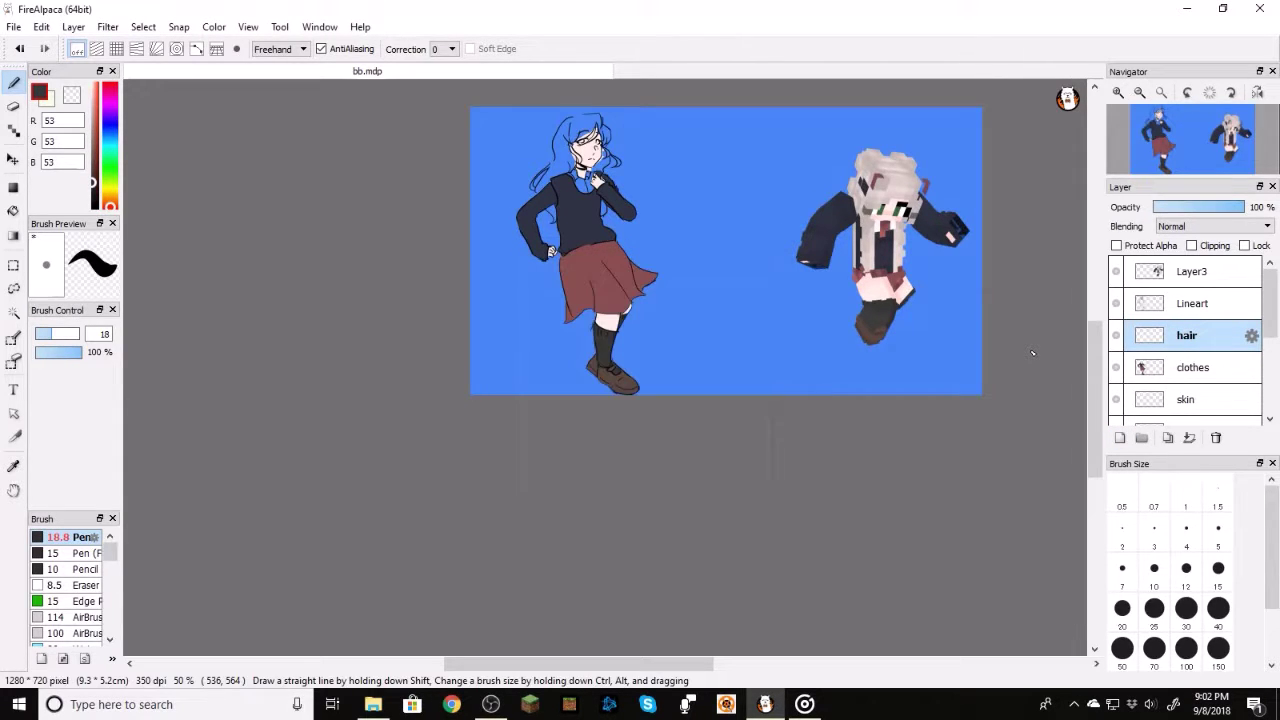
scroll(760, 137, up, 3)
drag(1167, 145, 1205, 146)
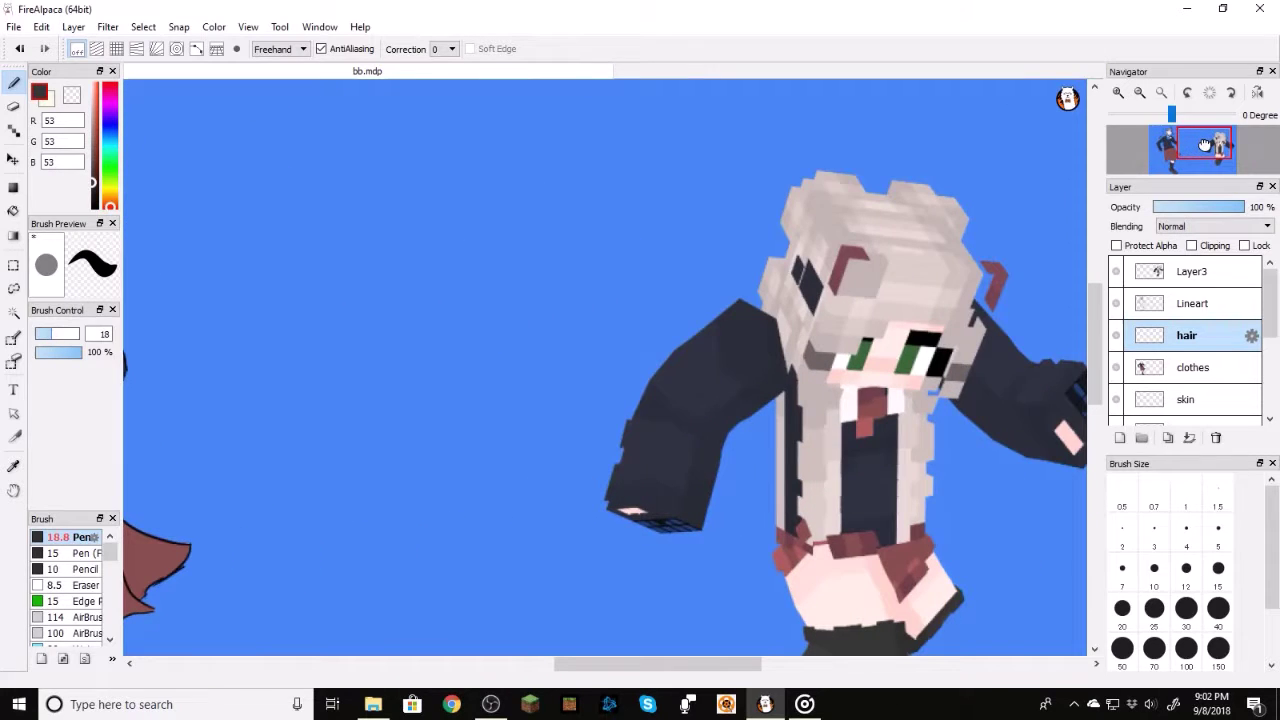
click(14, 466)
click(812, 418)
drag(1175, 133, 1152, 113)
click(1119, 93)
click(1119, 94)
click(1119, 94)
click(1119, 94)
click(1141, 95)
click(1141, 95)
click(160, 308)
click(12, 85)
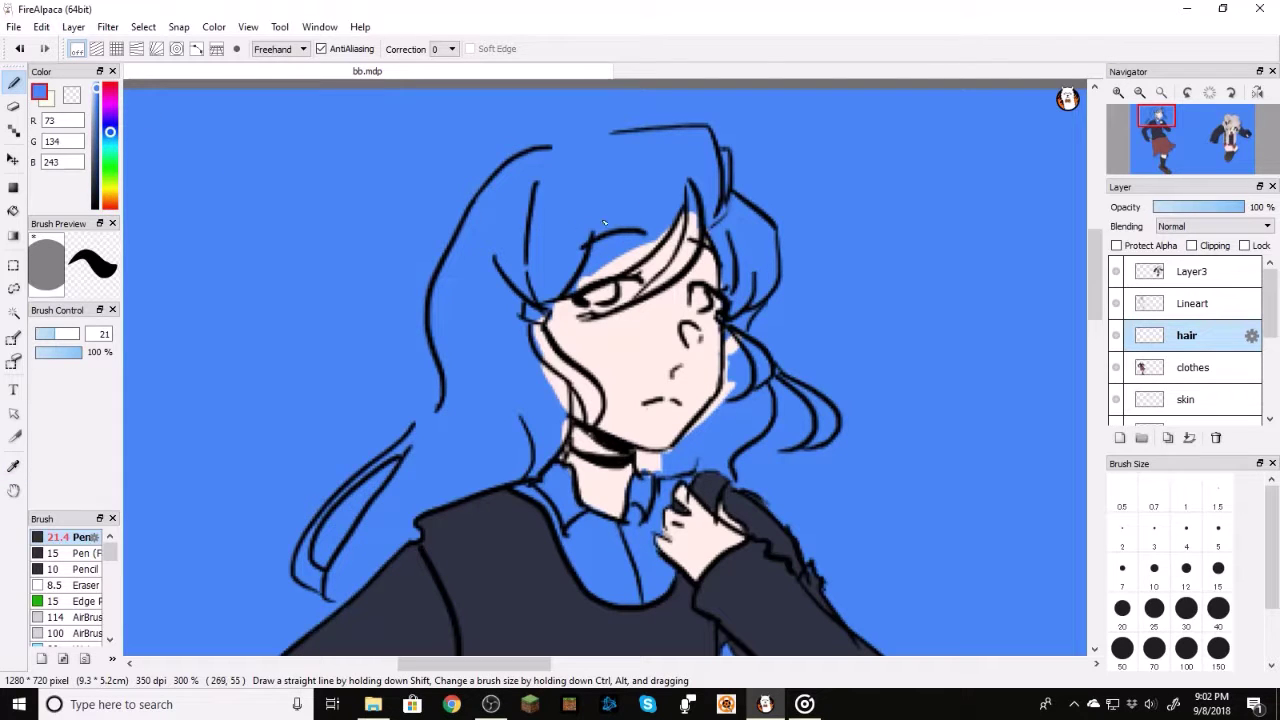
Step: Sample the light grey (RGB 191, 181, 177) from the reference character's hair and paint the crown and fringe with the pen
mouse_move(1171, 137)
drag(1171, 137, 1216, 136)
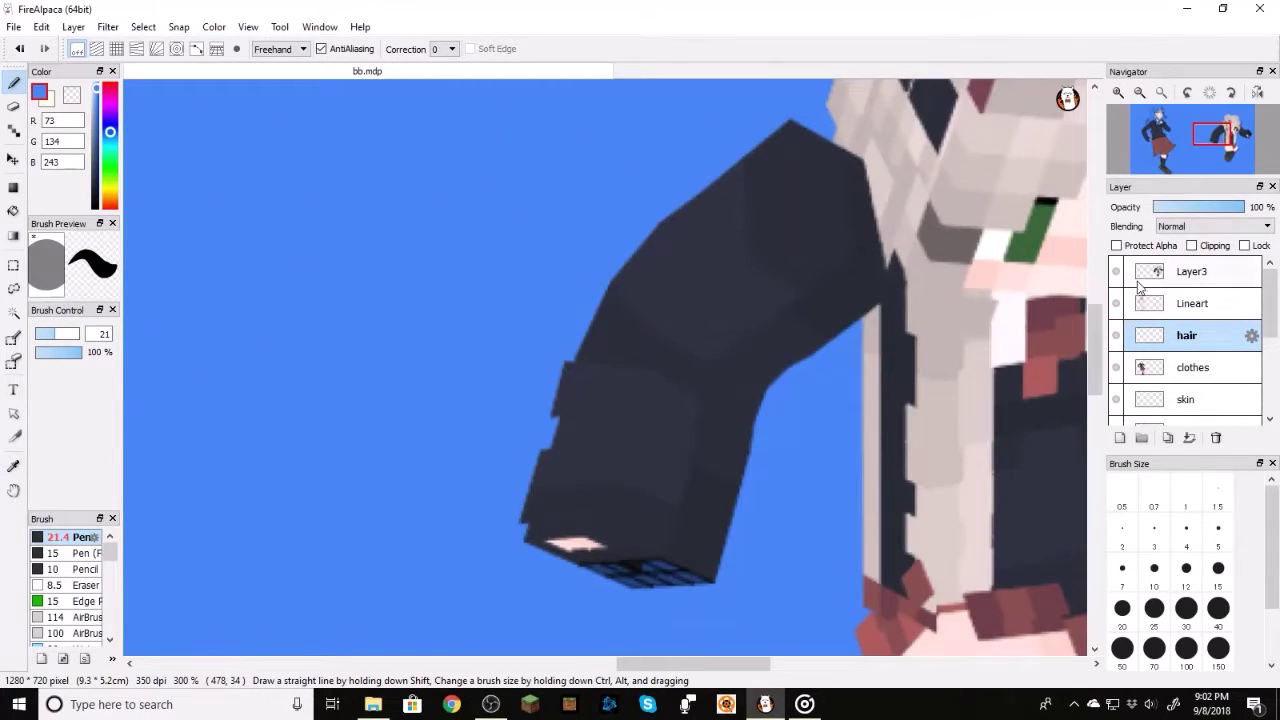
click(14, 466)
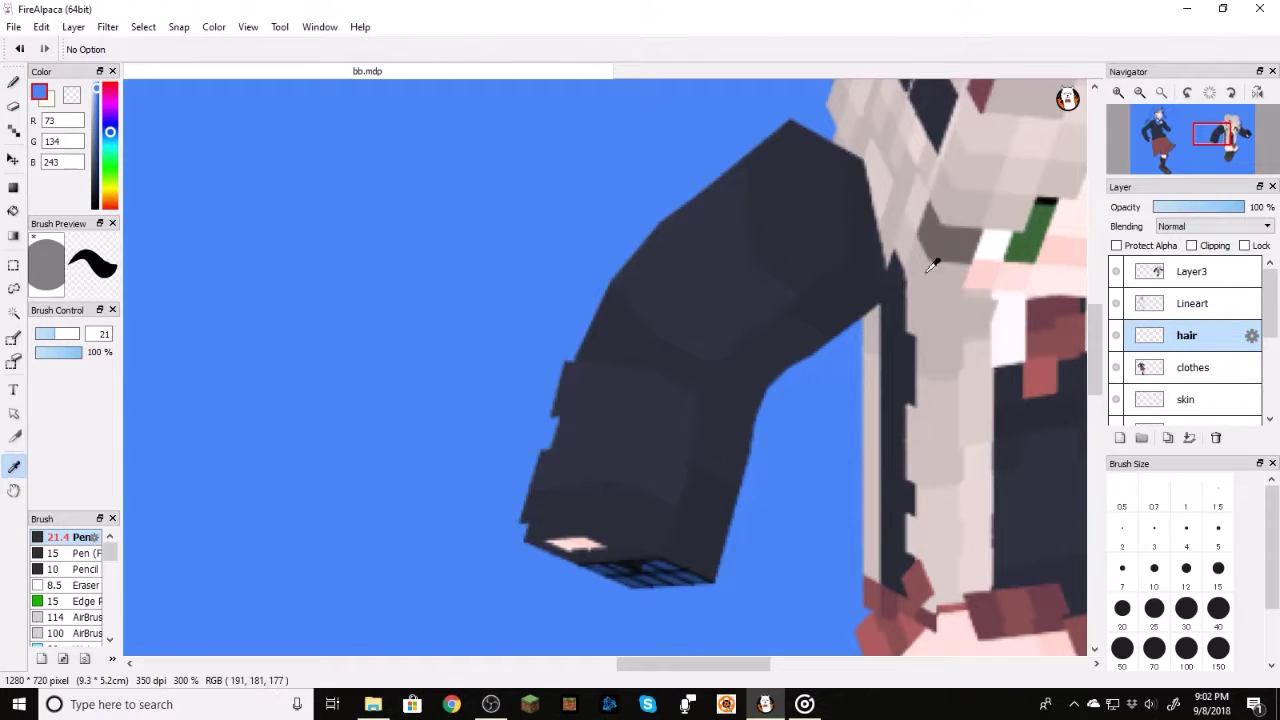
click(940, 300)
click(14, 84)
mouse_move(1166, 128)
mouse_down()
mouse_move(1172, 140)
mouse_move(1169, 112)
mouse_up()
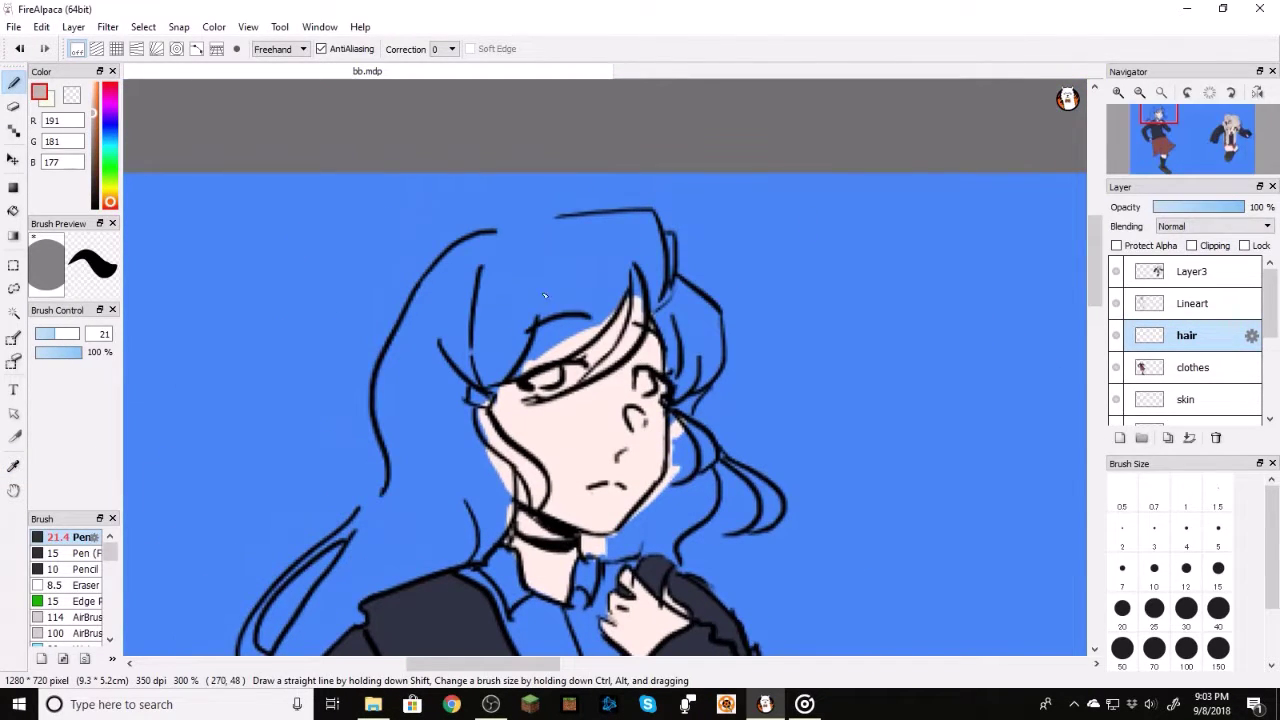
mouse_move(570, 294)
mouse_down()
mouse_move(522, 341)
mouse_move(596, 323)
mouse_move(514, 370)
mouse_move(547, 295)
mouse_move(517, 306)
mouse_move(609, 294)
mouse_move(615, 279)
mouse_move(605, 313)
mouse_move(625, 268)
mouse_move(647, 258)
mouse_move(639, 234)
mouse_move(657, 268)
mouse_move(646, 222)
mouse_move(615, 228)
mouse_move(641, 230)
mouse_move(605, 262)
mouse_move(552, 252)
mouse_move(471, 324)
mouse_move(476, 366)
mouse_up()
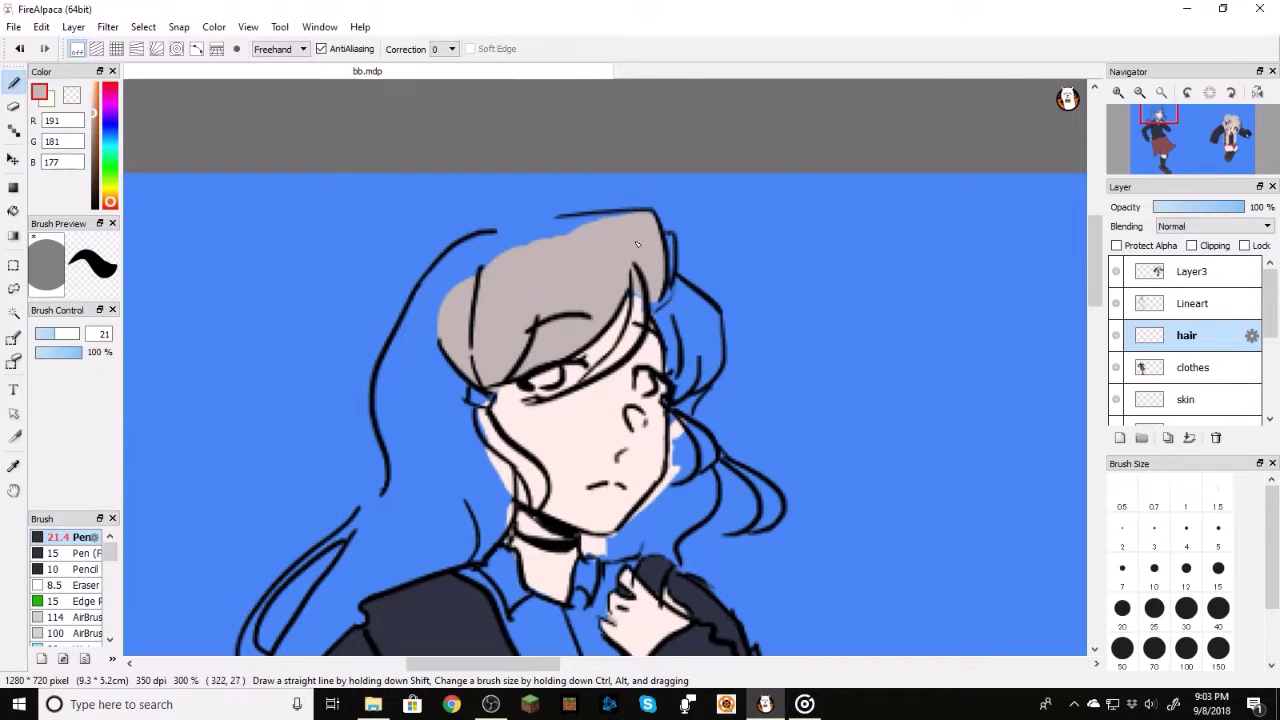
Step: Paint the hair grey along the top and back of the head down to ear level, undoing the stroke that goes wrong
mouse_move(630, 222)
mouse_down()
mouse_move(555, 230)
mouse_move(450, 268)
mouse_move(422, 303)
mouse_move(461, 292)
mouse_move(432, 340)
mouse_move(425, 297)
mouse_move(413, 320)
mouse_move(439, 346)
mouse_move(441, 380)
mouse_move(433, 335)
mouse_move(393, 369)
mouse_move(403, 346)
mouse_move(393, 438)
mouse_up()
key(ctrl+z)
mouse_move(447, 350)
mouse_down()
mouse_move(429, 392)
mouse_move(418, 367)
mouse_move(423, 382)
mouse_move(399, 388)
mouse_move(406, 346)
mouse_move(415, 427)
mouse_move(400, 359)
mouse_move(389, 393)
mouse_move(391, 352)
mouse_up()
mouse_move(406, 445)
mouse_down()
mouse_move(380, 405)
mouse_move(404, 438)
mouse_move(395, 492)
mouse_move(421, 413)
mouse_move(457, 440)
mouse_move(478, 400)
mouse_up()
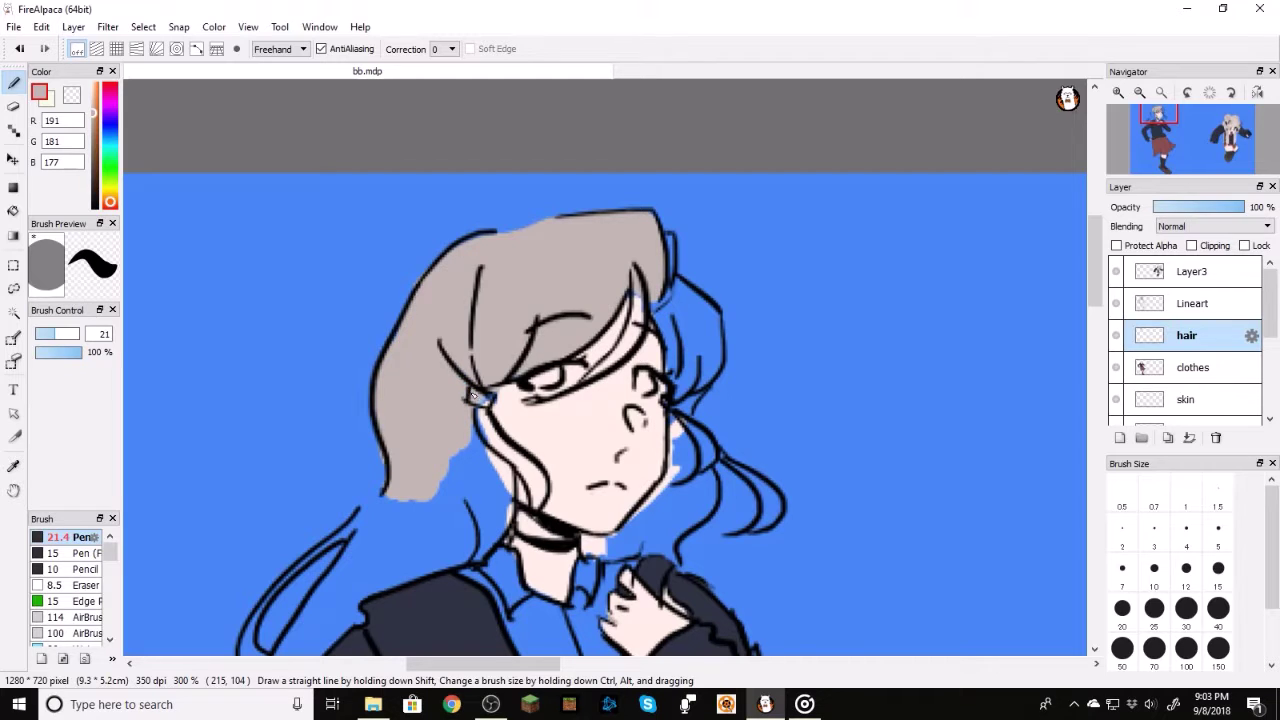
Step: Paint the long hair behind the face and neck down to the shoulder in grey, reducing the pen size to 14.3 for the edges
drag(468, 454, 468, 432)
mouse_move(505, 462)
mouse_down()
mouse_move(471, 514)
mouse_move(455, 485)
mouse_move(376, 512)
mouse_up()
drag(55, 336, 49, 336)
mouse_move(513, 459)
mouse_down()
mouse_move(489, 427)
mouse_move(528, 467)
mouse_up()
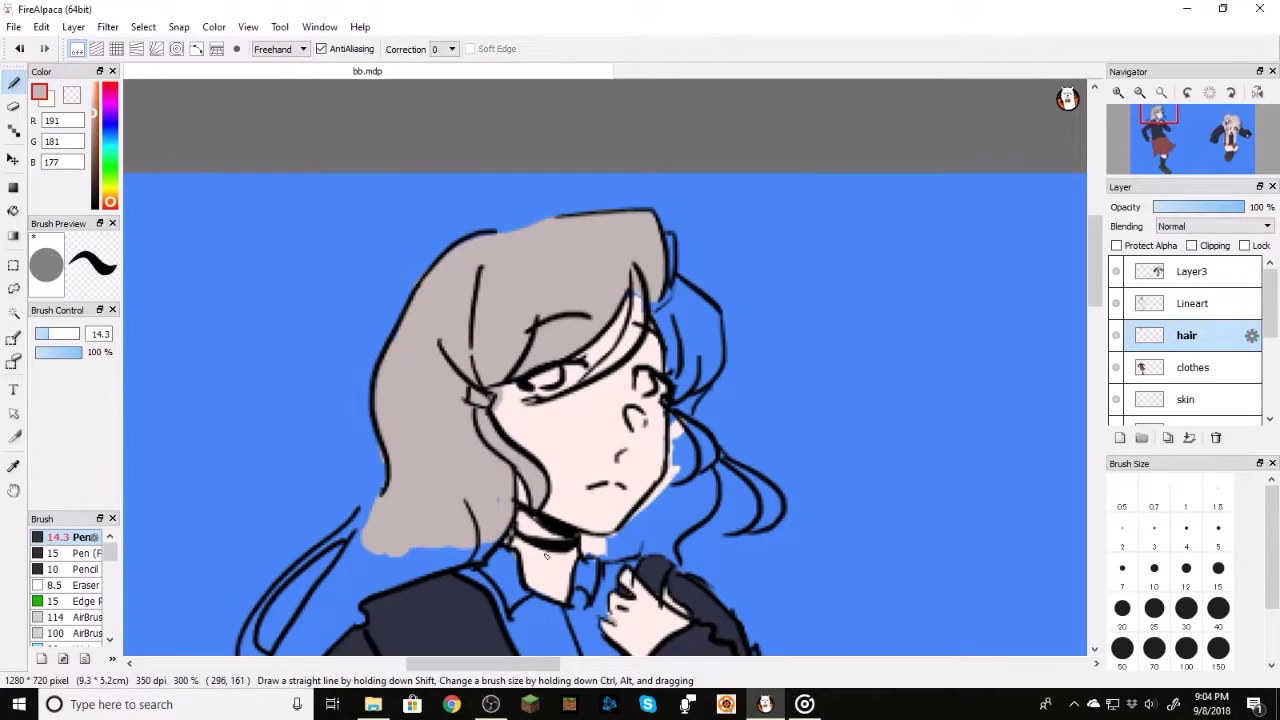
mouse_move(491, 531)
mouse_down()
mouse_move(455, 562)
mouse_move(378, 580)
mouse_move(359, 571)
mouse_up()
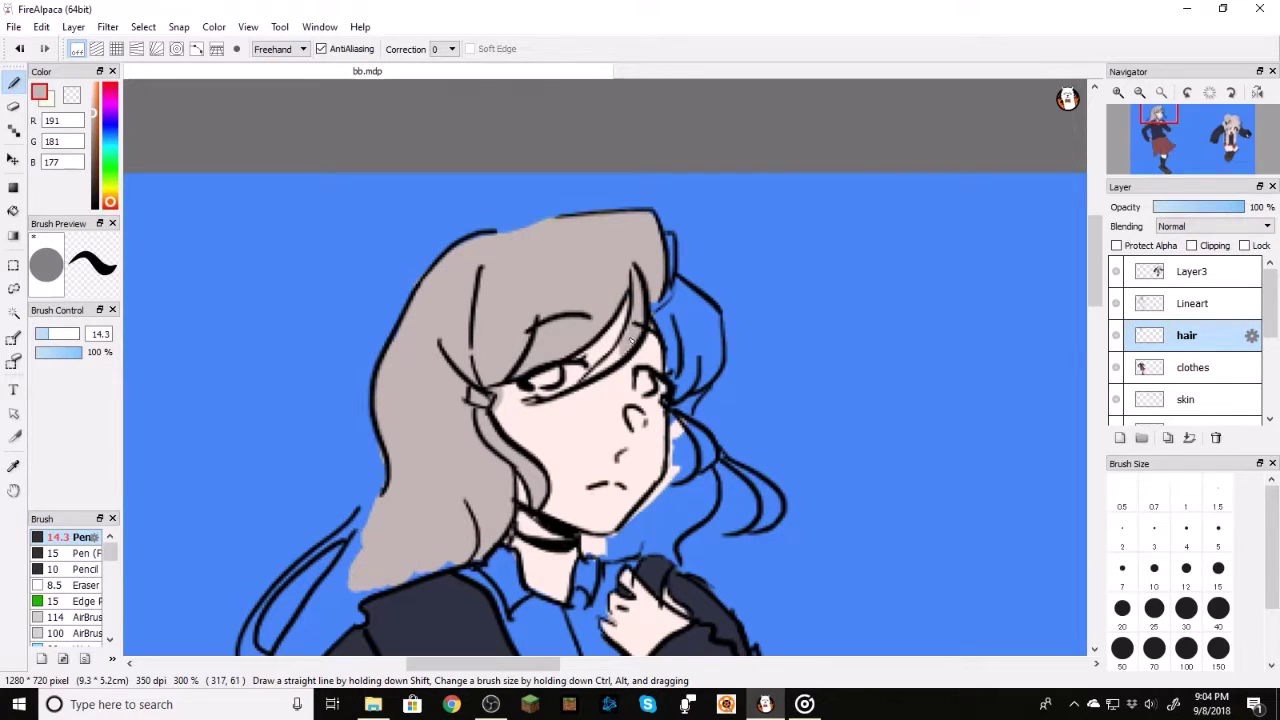
Step: Paint the thin fringe strands and the hair section on the far side of the face grey, redoing the misplaced stroke
mouse_move(631, 333)
mouse_down()
mouse_move(669, 313)
mouse_move(673, 336)
mouse_move(673, 318)
mouse_move(699, 335)
mouse_move(683, 299)
mouse_move(704, 314)
mouse_move(675, 287)
mouse_move(712, 315)
mouse_up()
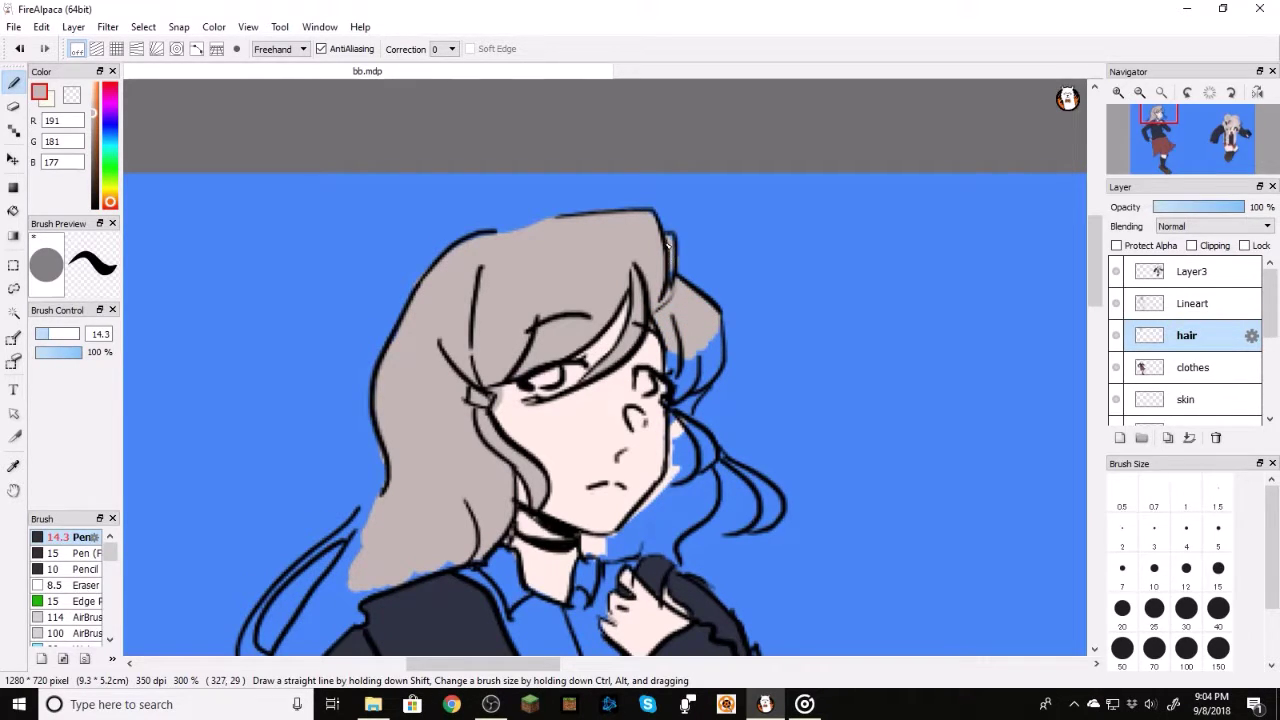
key(ctrl+z)
mouse_move(669, 268)
mouse_down()
mouse_move(672, 340)
mouse_move(690, 345)
mouse_move(689, 305)
mouse_move(716, 334)
mouse_move(696, 375)
mouse_move(672, 372)
mouse_move(683, 395)
mouse_up()
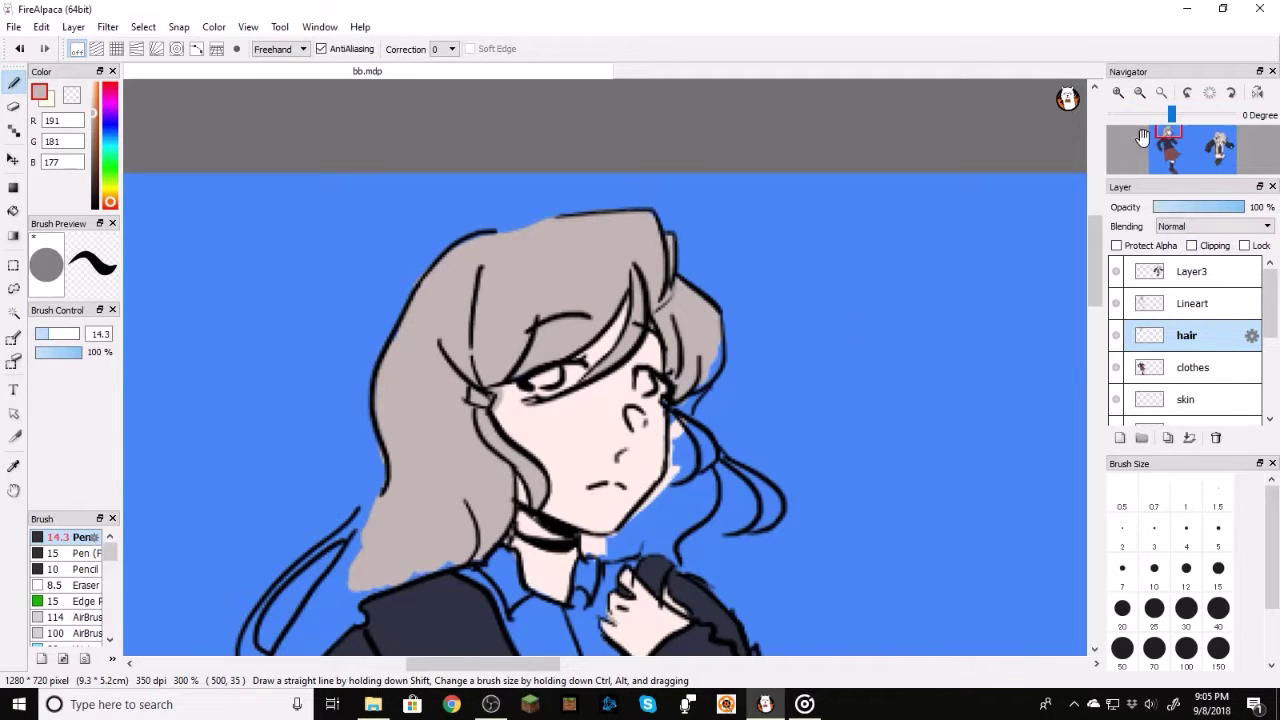
Step: Paint the hair behind the far side of the face and neck grey down to the collar, undoing the misplaced strokes
scroll(709, 381, up, 2)
mouse_move(817, 350)
mouse_down()
mouse_move(804, 293)
mouse_move(831, 329)
mouse_move(796, 405)
mouse_up()
key(ctrl+z)
key(ctrl+z)
mouse_move(812, 348)
mouse_down()
mouse_move(811, 288)
mouse_move(819, 345)
mouse_move(800, 401)
mouse_move(809, 377)
mouse_move(760, 435)
mouse_move(756, 385)
mouse_move(763, 475)
mouse_move(759, 486)
mouse_move(754, 468)
mouse_move(751, 485)
mouse_move(766, 426)
mouse_move(785, 434)
mouse_move(790, 417)
mouse_move(773, 532)
mouse_move(761, 512)
mouse_move(759, 548)
mouse_move(744, 522)
mouse_move(747, 538)
mouse_move(769, 543)
mouse_move(774, 494)
mouse_move(809, 546)
mouse_move(795, 639)
mouse_move(775, 635)
mouse_move(755, 600)
mouse_move(712, 630)
mouse_up()
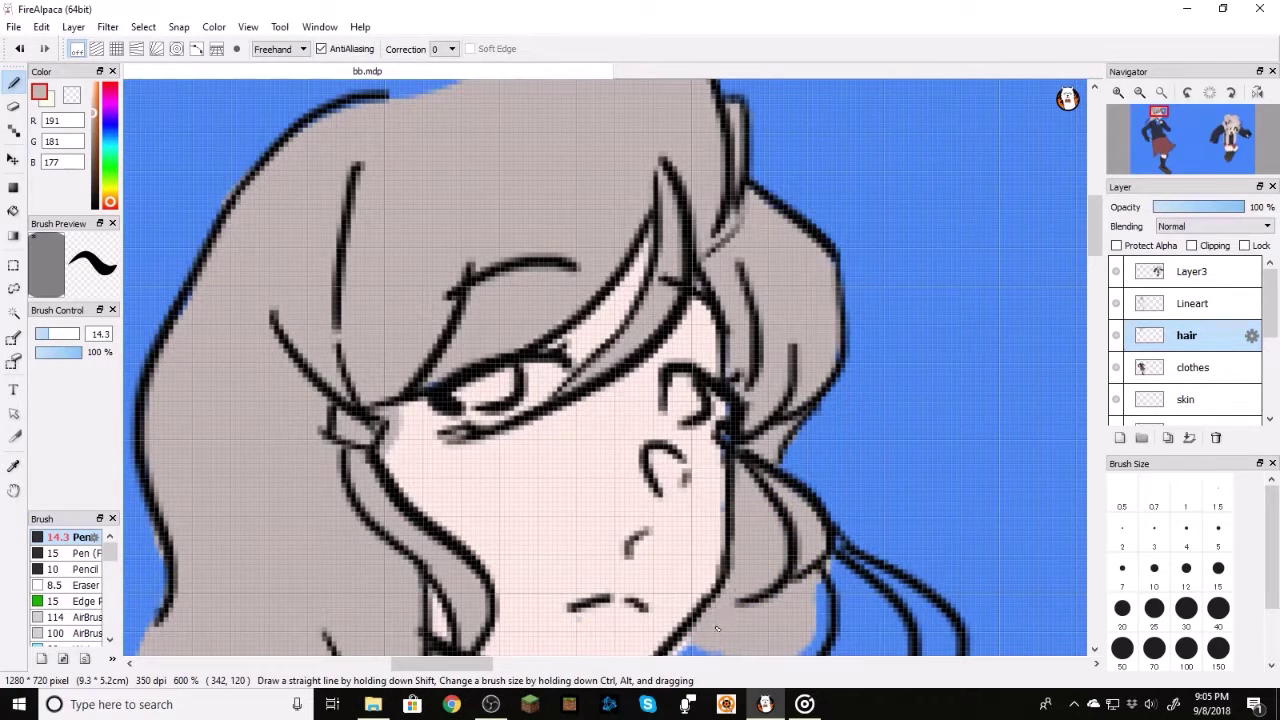
click(1167, 135)
drag(1167, 132, 1170, 134)
mouse_move(728, 325)
mouse_down()
mouse_move(647, 373)
mouse_move(613, 390)
mouse_move(574, 382)
mouse_move(566, 395)
mouse_move(604, 400)
mouse_move(571, 396)
mouse_move(567, 377)
mouse_move(617, 411)
mouse_move(671, 383)
mouse_move(701, 393)
mouse_move(709, 368)
mouse_move(752, 338)
mouse_up()
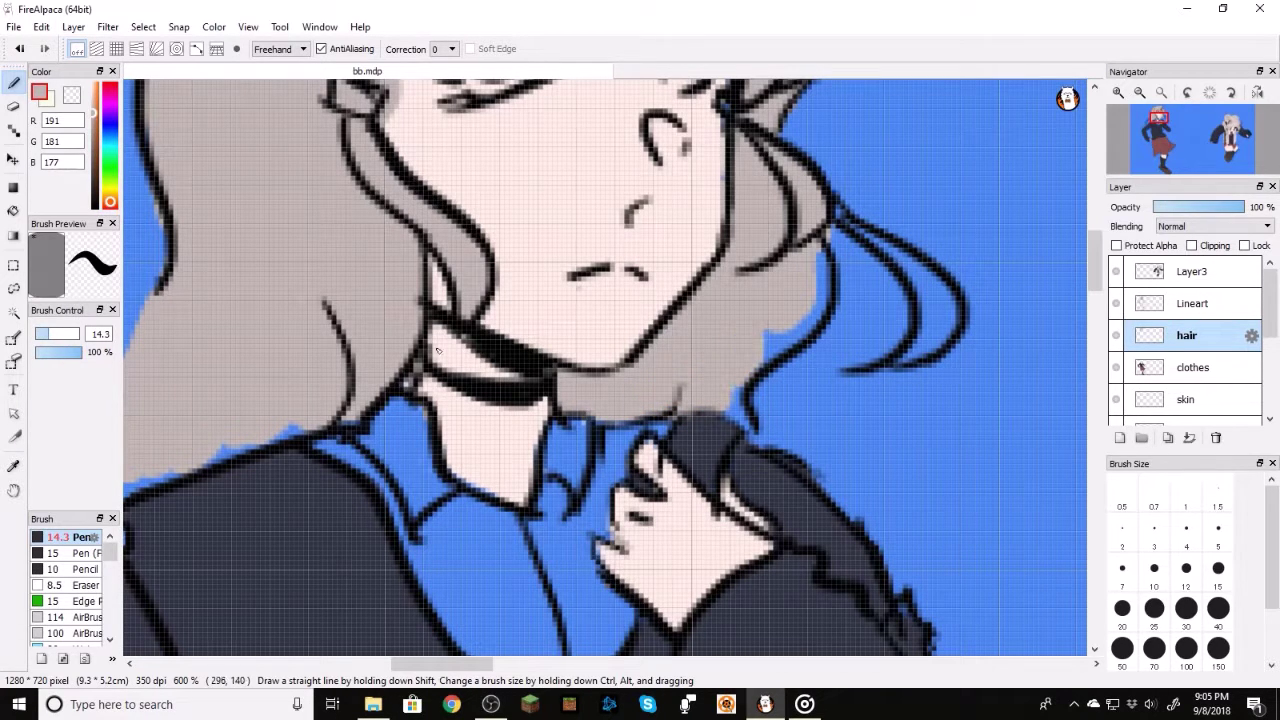
Step: Reduce the pen size to 6.3 and paint the outer edge of the far-side hair and its loose curl grey
click(47, 333)
mouse_move(812, 252)
mouse_down()
mouse_move(809, 302)
mouse_move(826, 297)
mouse_move(754, 358)
mouse_move(783, 339)
mouse_move(739, 385)
mouse_move(741, 417)
mouse_up()
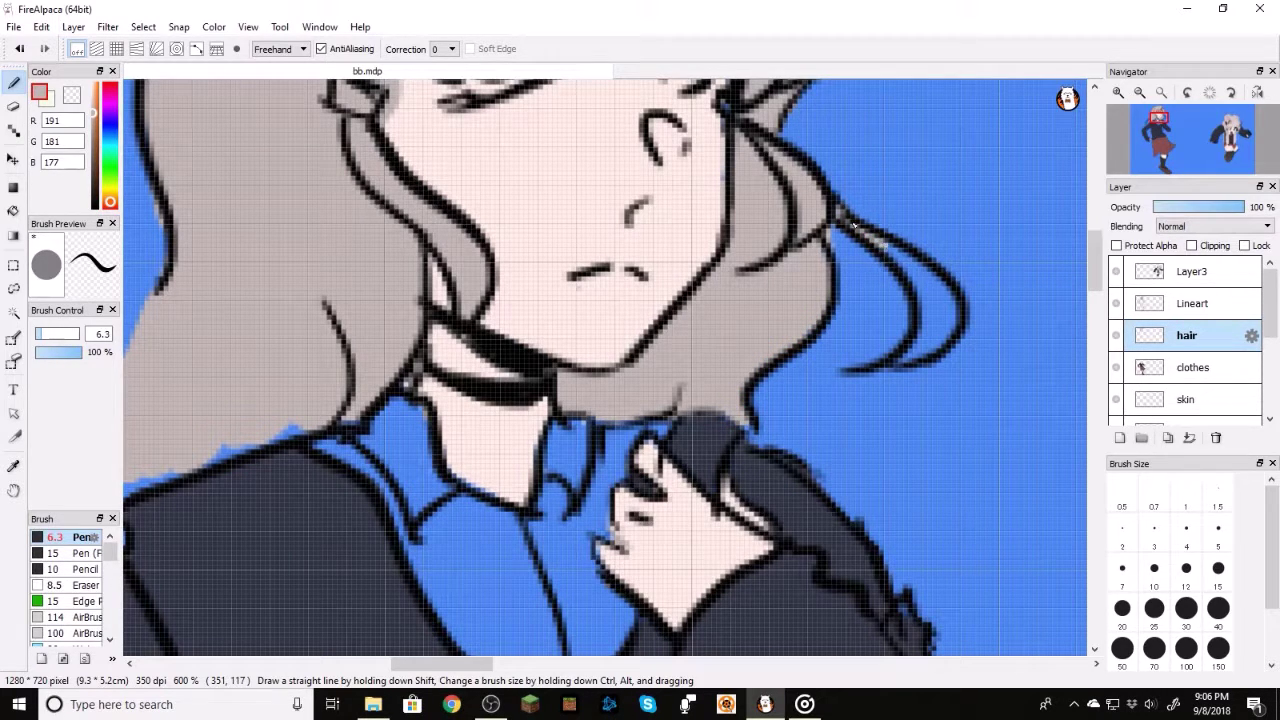
mouse_move(942, 299)
mouse_down()
mouse_move(885, 238)
mouse_move(951, 313)
mouse_move(911, 279)
mouse_move(947, 311)
mouse_move(905, 360)
mouse_move(933, 344)
mouse_up()
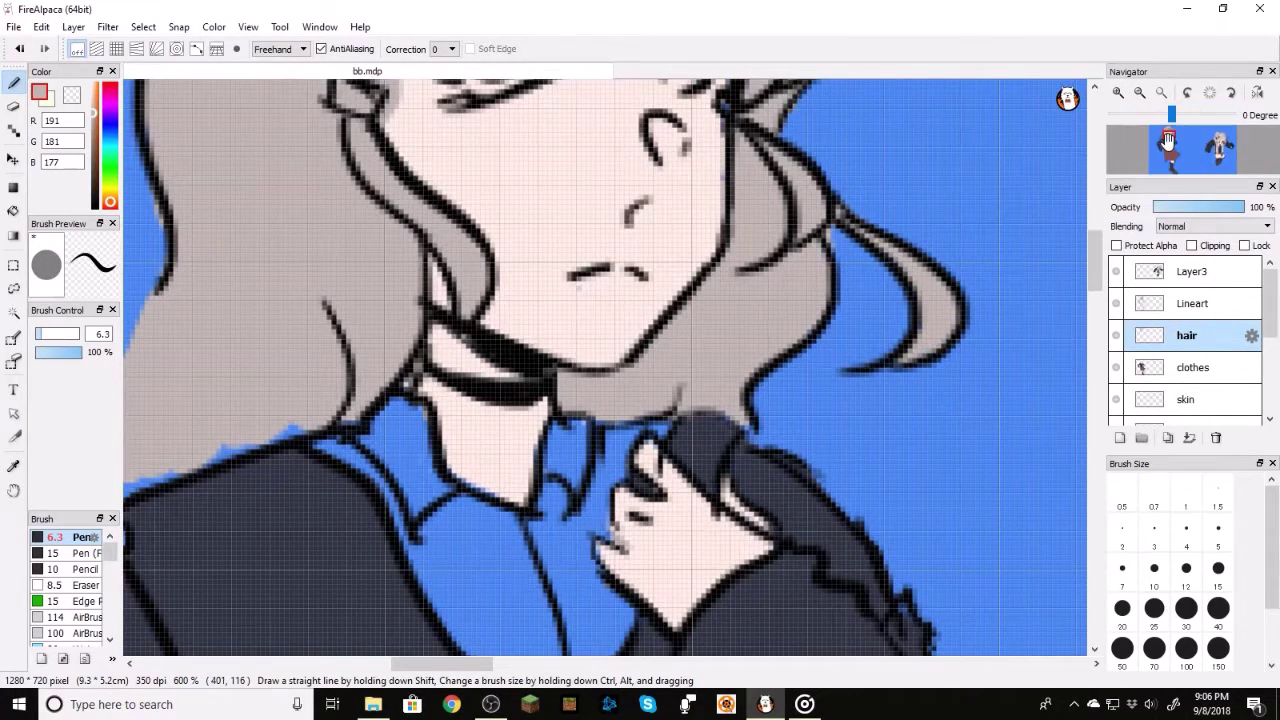
Step: Paint the thin looping strand behind the near shoulder grey down to its tip, redoing the stroke that goes wrong
drag(1157, 124, 1149, 119)
drag(658, 238, 572, 314)
key(ctrl+z)
mouse_move(636, 268)
mouse_down()
mouse_move(603, 311)
mouse_move(666, 236)
mouse_move(548, 334)
mouse_move(589, 314)
mouse_move(596, 305)
mouse_move(506, 367)
mouse_up()
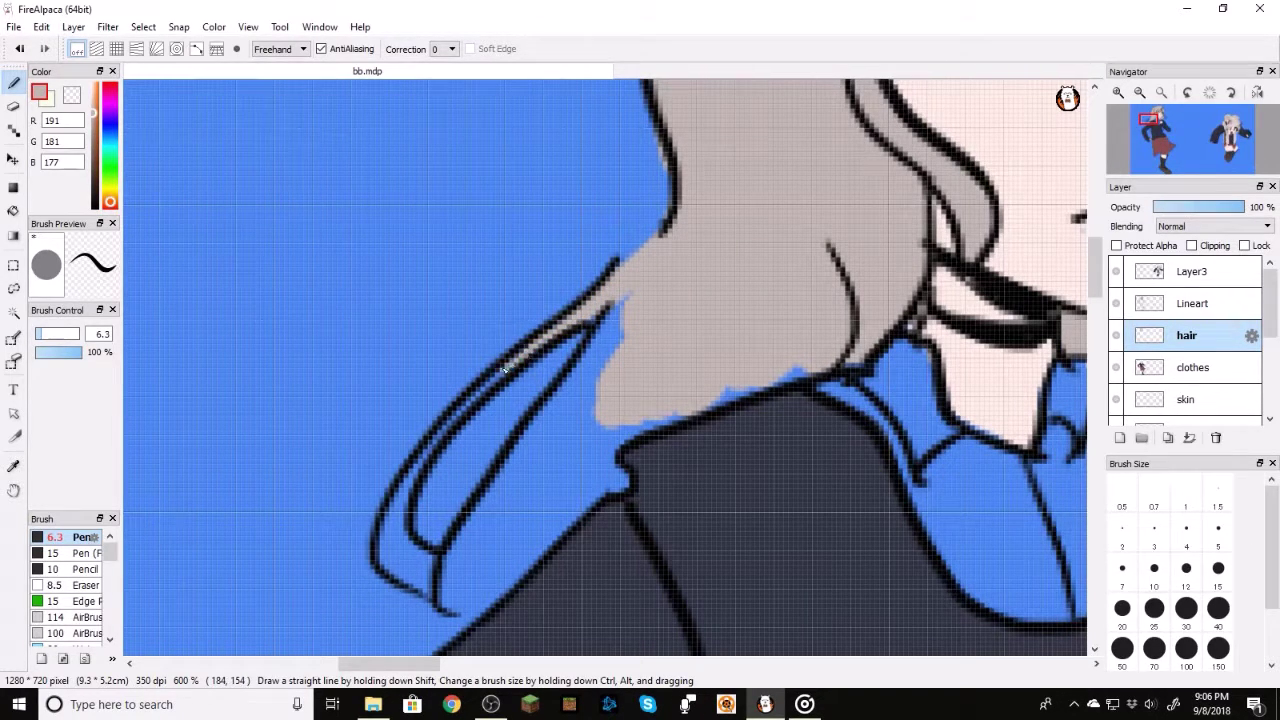
mouse_move(474, 410)
mouse_down()
mouse_move(383, 523)
mouse_move(417, 581)
mouse_move(388, 553)
mouse_move(434, 592)
mouse_move(406, 544)
mouse_up()
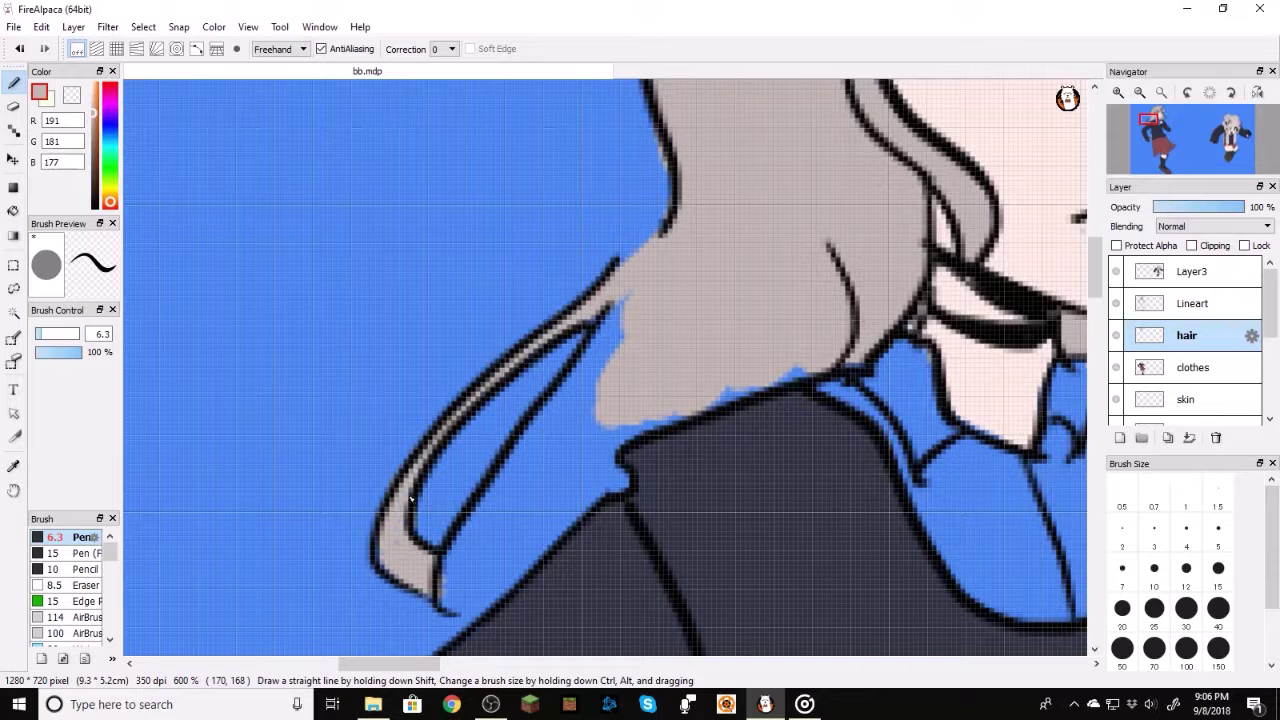
Step: Fill the hair between the looping strand and the shoulder with grey, closing the gaps along the sweater's edge
mouse_move(615, 377)
mouse_down()
mouse_move(608, 322)
mouse_move(525, 448)
mouse_up()
mouse_move(573, 392)
mouse_down()
mouse_move(468, 530)
mouse_move(480, 508)
mouse_up()
drag(460, 578, 478, 610)
mouse_move(544, 484)
mouse_down()
mouse_move(598, 396)
mouse_move(499, 519)
mouse_move(522, 517)
mouse_move(503, 540)
mouse_move(504, 576)
mouse_move(521, 571)
mouse_move(497, 593)
mouse_move(551, 534)
mouse_move(549, 518)
mouse_move(507, 563)
mouse_up()
mouse_move(554, 483)
mouse_down()
mouse_move(575, 449)
mouse_move(621, 483)
mouse_move(615, 472)
mouse_move(578, 508)
mouse_up()
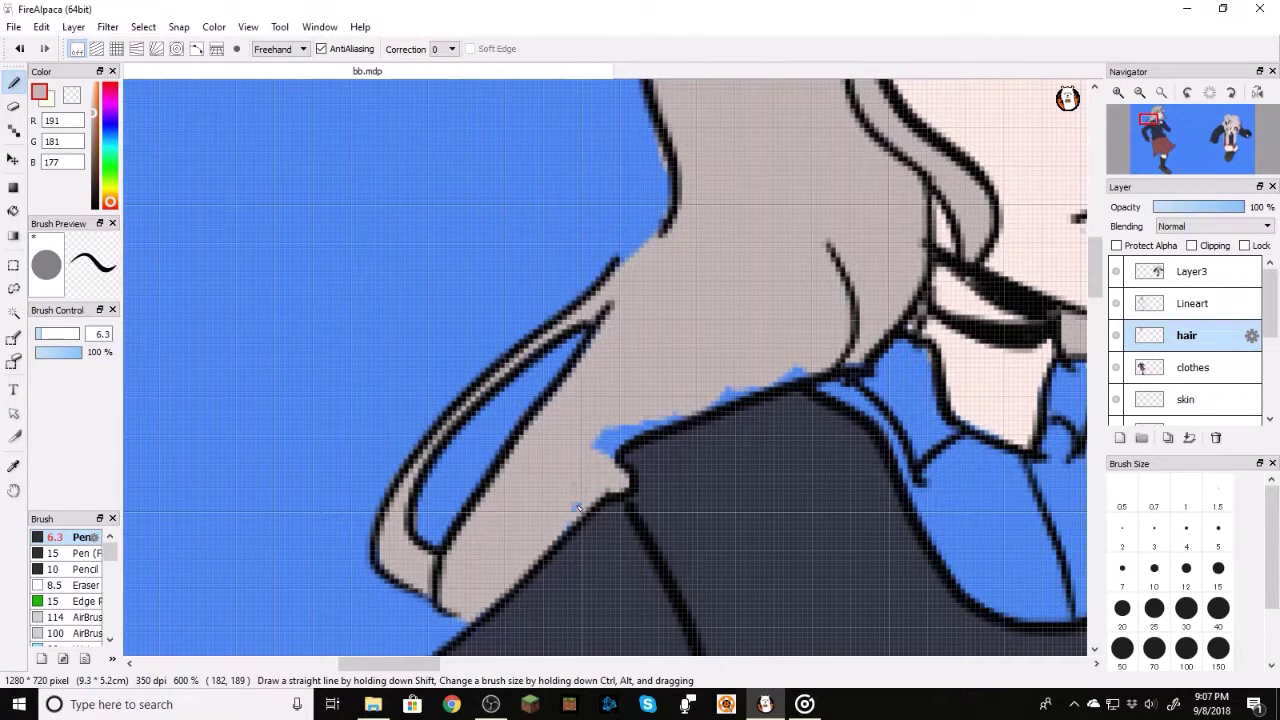
mouse_move(612, 458)
mouse_down()
mouse_move(611, 427)
mouse_move(693, 413)
mouse_move(647, 429)
mouse_up()
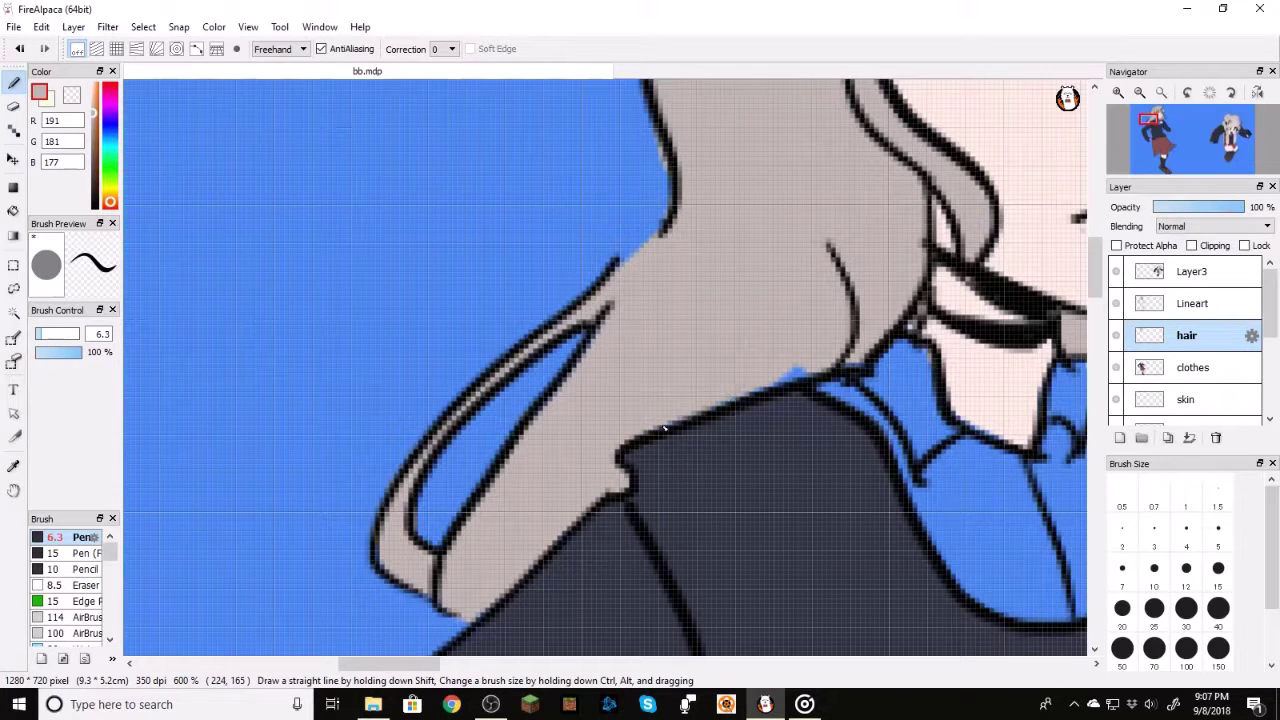
drag(772, 378, 788, 380)
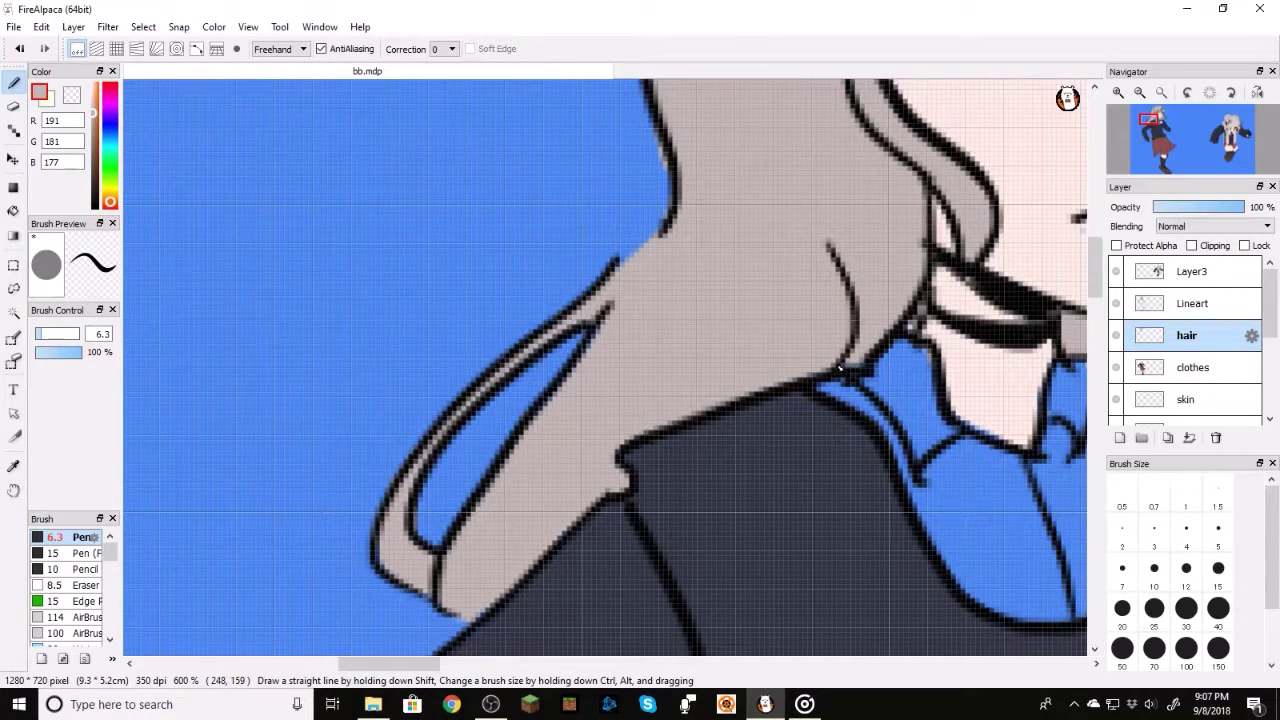
Step: Paint the patch of hair showing beneath the raised arm, beside the torso, grey
drag(1165, 138, 1161, 129)
mouse_move(629, 310)
mouse_down()
mouse_move(624, 212)
mouse_move(615, 285)
mouse_move(655, 247)
mouse_up()
mouse_move(678, 290)
mouse_down()
mouse_move(644, 355)
mouse_move(620, 331)
mouse_move(636, 304)
mouse_move(677, 314)
mouse_move(624, 352)
mouse_move(618, 339)
mouse_move(611, 377)
mouse_move(652, 343)
mouse_up()
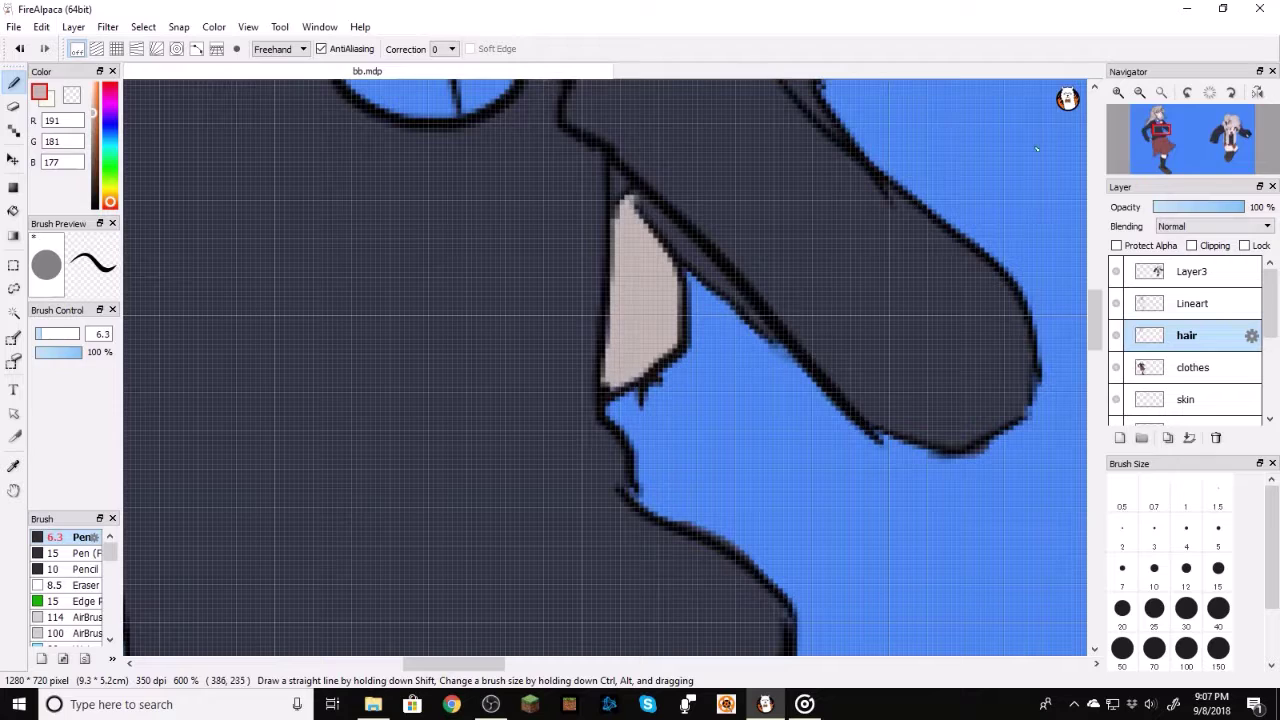
Step: Paint the hair lock showing between the bent arm and the torso grey down to its curled tip
click(1139, 94)
click(1139, 94)
drag(1168, 151, 1161, 141)
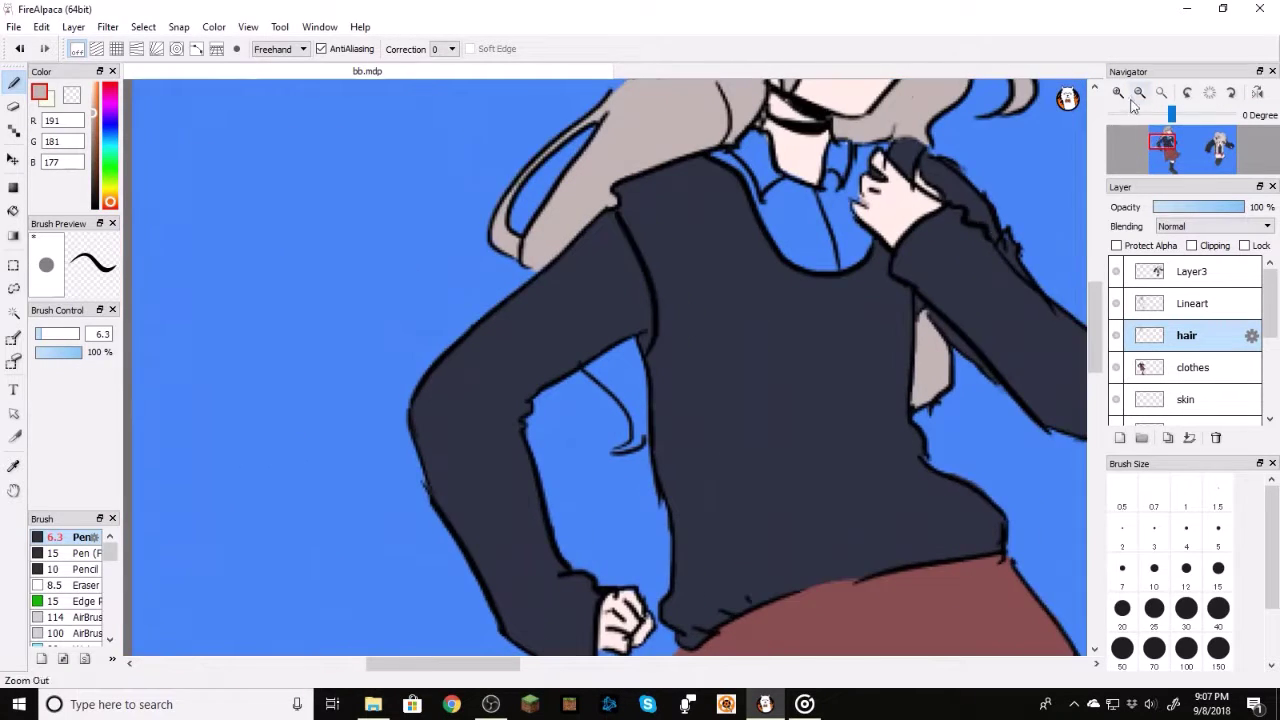
click(1118, 93)
click(1118, 93)
click(1118, 93)
click(1118, 93)
mouse_move(545, 366)
mouse_down()
mouse_move(565, 404)
mouse_move(645, 305)
mouse_move(573, 338)
mouse_move(671, 286)
mouse_move(702, 259)
mouse_up()
mouse_move(643, 446)
mouse_down()
mouse_move(694, 520)
mouse_move(663, 406)
mouse_move(635, 393)
mouse_move(682, 413)
mouse_move(692, 327)
mouse_move(727, 295)
mouse_move(641, 343)
mouse_up()
mouse_move(662, 497)
mouse_down()
mouse_move(730, 549)
mouse_move(703, 528)
mouse_move(727, 501)
mouse_move(756, 514)
mouse_move(762, 407)
mouse_up()
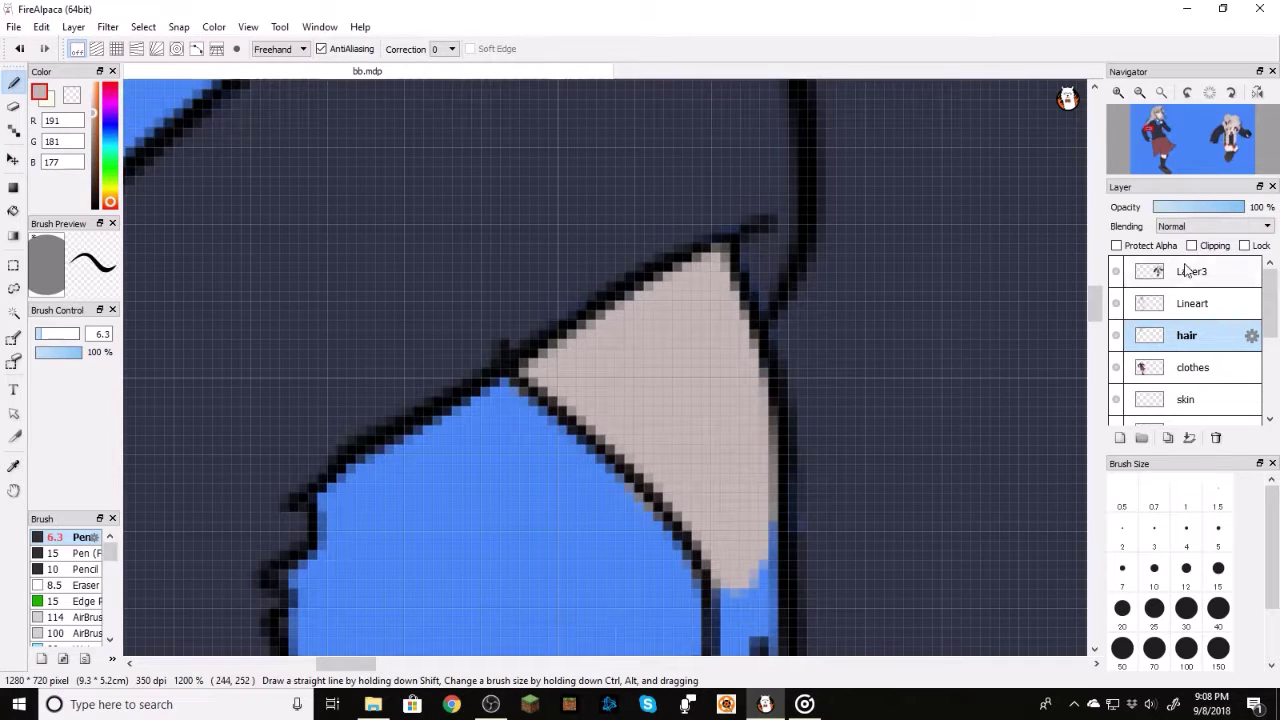
drag(1166, 139, 1165, 143)
mouse_move(412, 458)
mouse_down()
mouse_move(432, 470)
mouse_move(395, 535)
mouse_move(360, 572)
mouse_move(318, 580)
mouse_move(424, 560)
mouse_move(430, 484)
mouse_up()
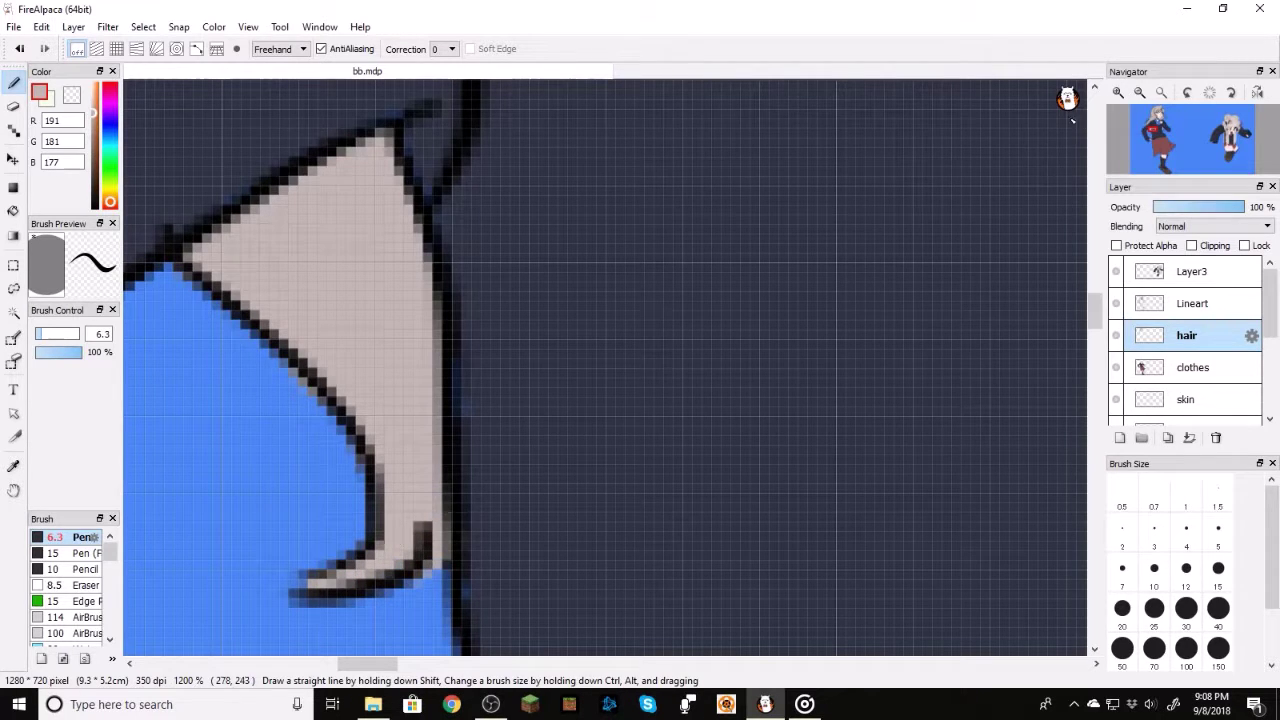
Step: Make the clothes layer active and set the colour to near-white (RGB 254, 254, 254)
click(1139, 95)
click(1139, 95)
click(1139, 95)
click(1194, 372)
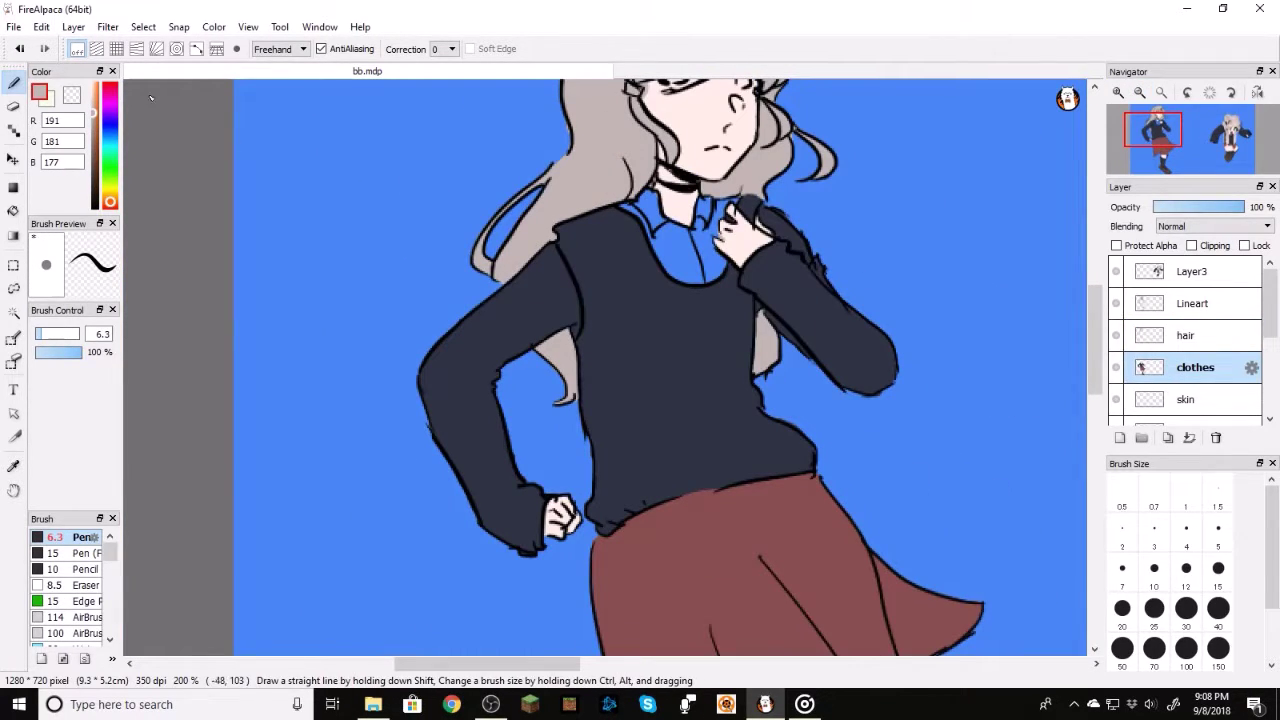
drag(100, 117, 95, 90)
click(97, 88)
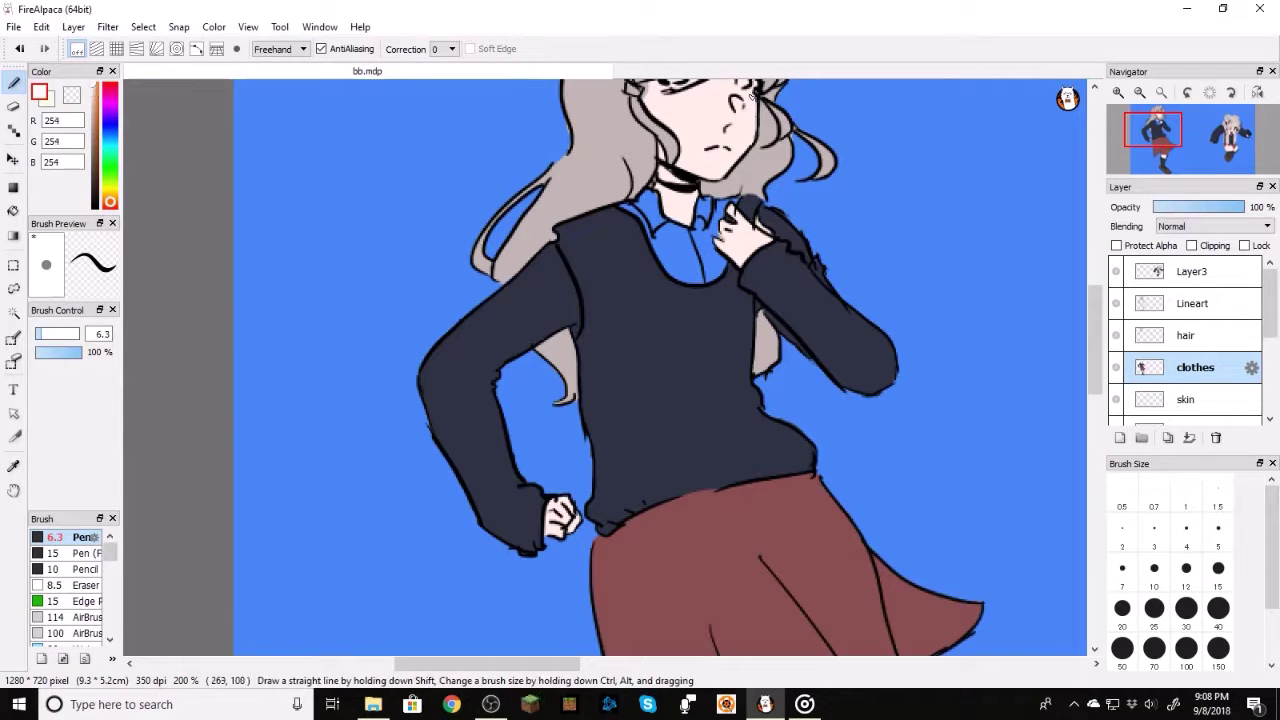
Step: Fill the shirt front and both sides of the collar with near-white using the Bucket tool
click(1118, 93)
click(1118, 96)
drag(1165, 144, 1168, 136)
click(13, 210)
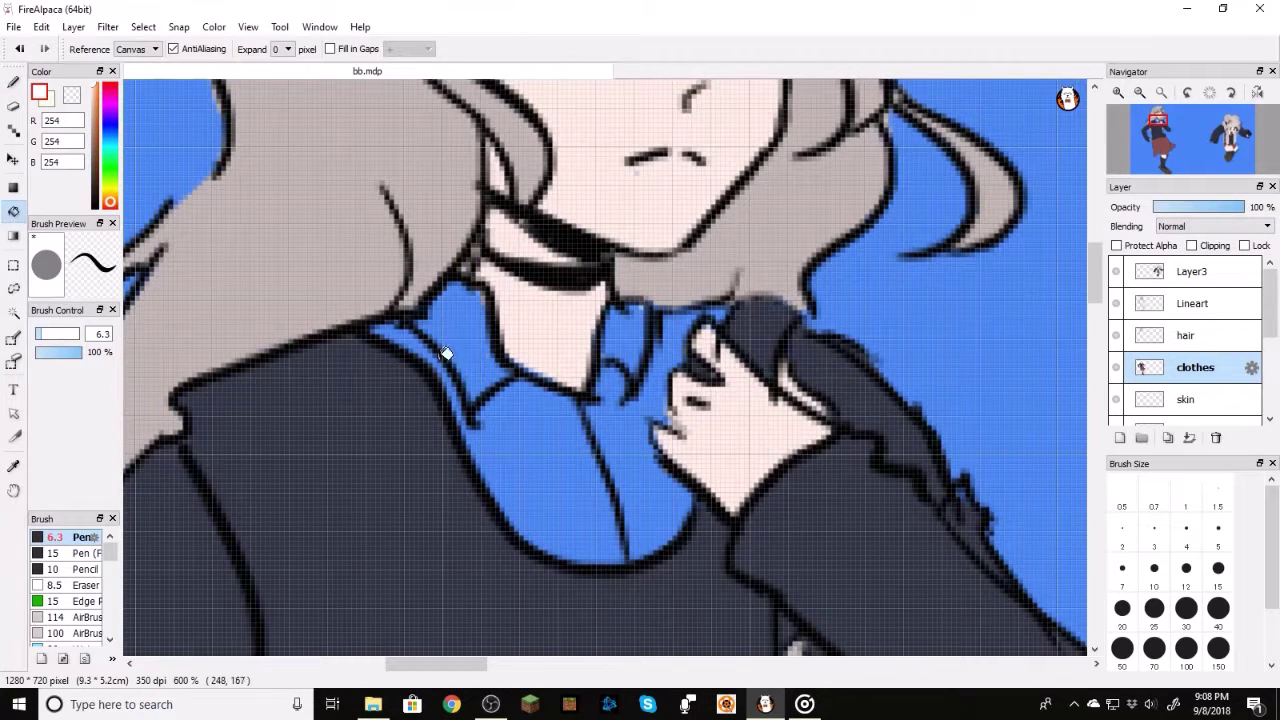
click(539, 437)
click(623, 409)
click(637, 342)
click(470, 331)
Step: Cover the blue gaps along the shirt's edges with the near-white pen at size 12.5, undoing the stroke that goes wrong
key(b)
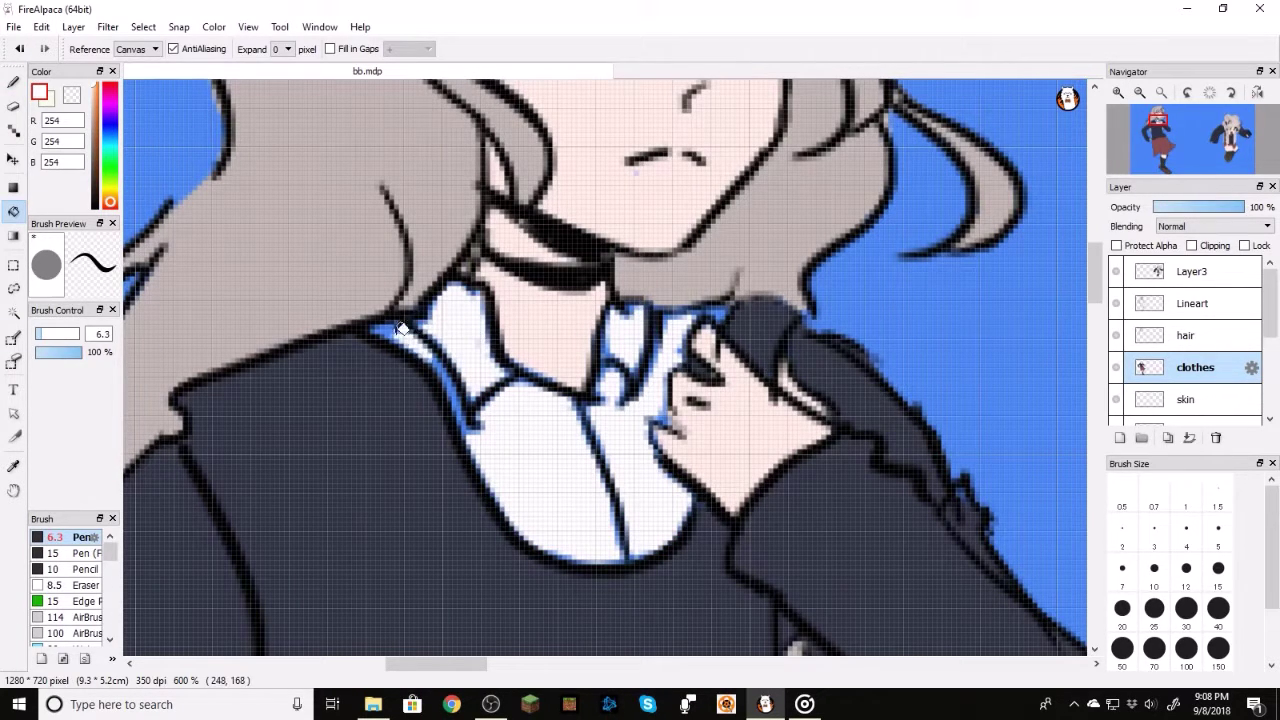
click(47, 336)
mouse_move(481, 409)
mouse_down()
mouse_move(530, 383)
mouse_move(600, 450)
mouse_up()
mouse_move(485, 399)
mouse_down()
mouse_move(462, 406)
mouse_move(475, 411)
mouse_up()
mouse_move(490, 517)
mouse_down()
mouse_move(502, 498)
mouse_move(490, 478)
mouse_up()
key(ctrl+z)
mouse_move(565, 548)
mouse_down()
mouse_move(620, 555)
mouse_move(660, 477)
mouse_up()
mouse_move(630, 405)
mouse_down()
mouse_move(603, 398)
mouse_move(606, 338)
mouse_move(625, 310)
mouse_move(635, 360)
mouse_up()
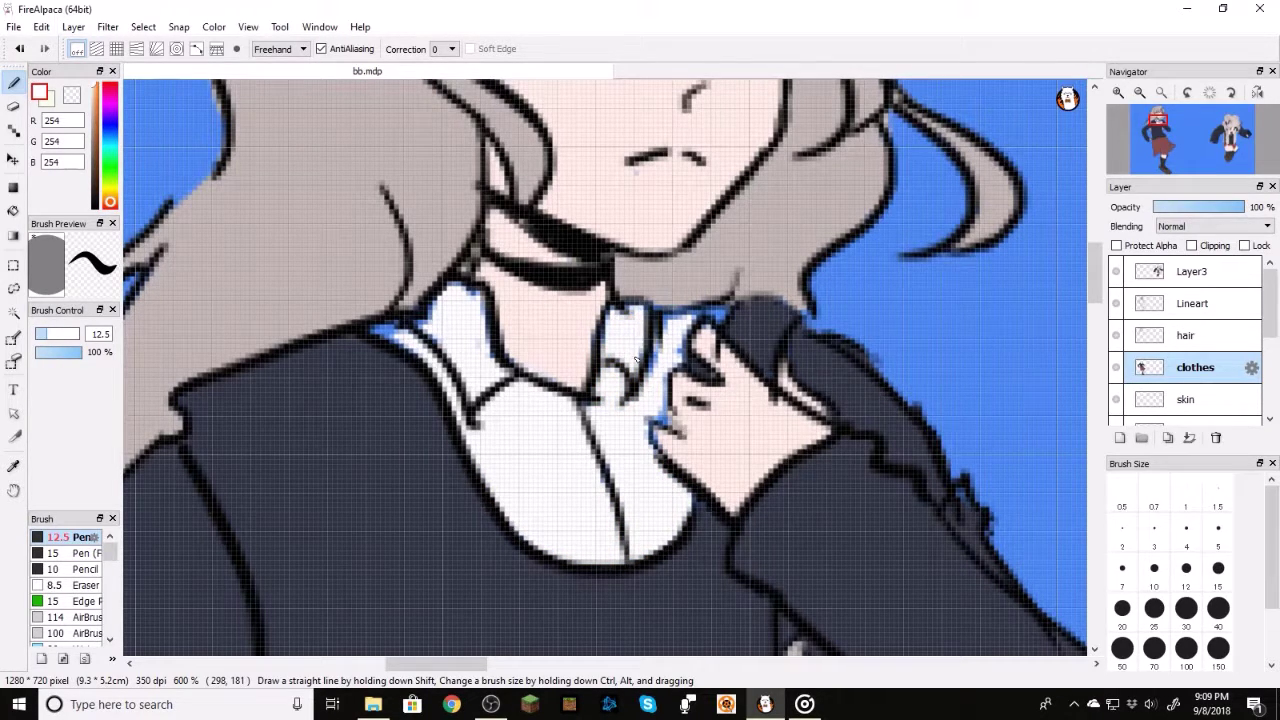
Step: Paint the remaining gaps in the collar and beside the hand near-white, reducing the pen size to 7.2
drag(657, 370, 673, 335)
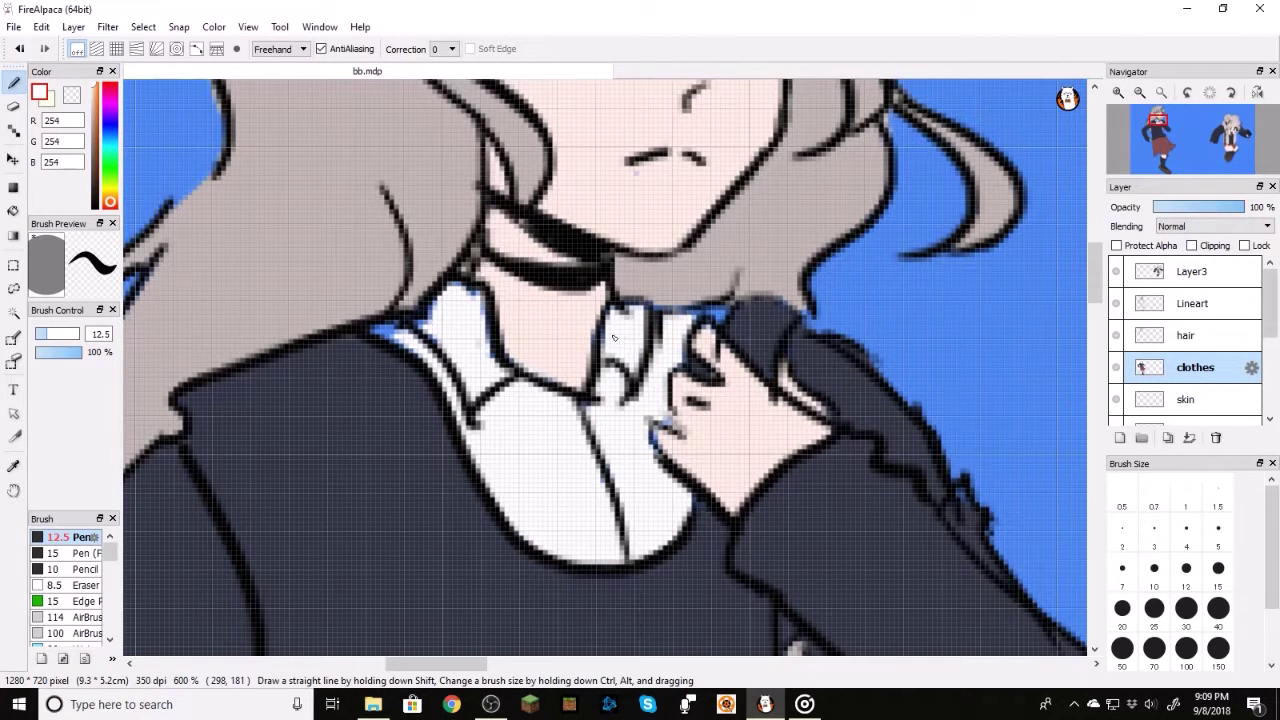
mouse_move(449, 299)
mouse_down()
mouse_move(390, 329)
mouse_move(448, 348)
mouse_up()
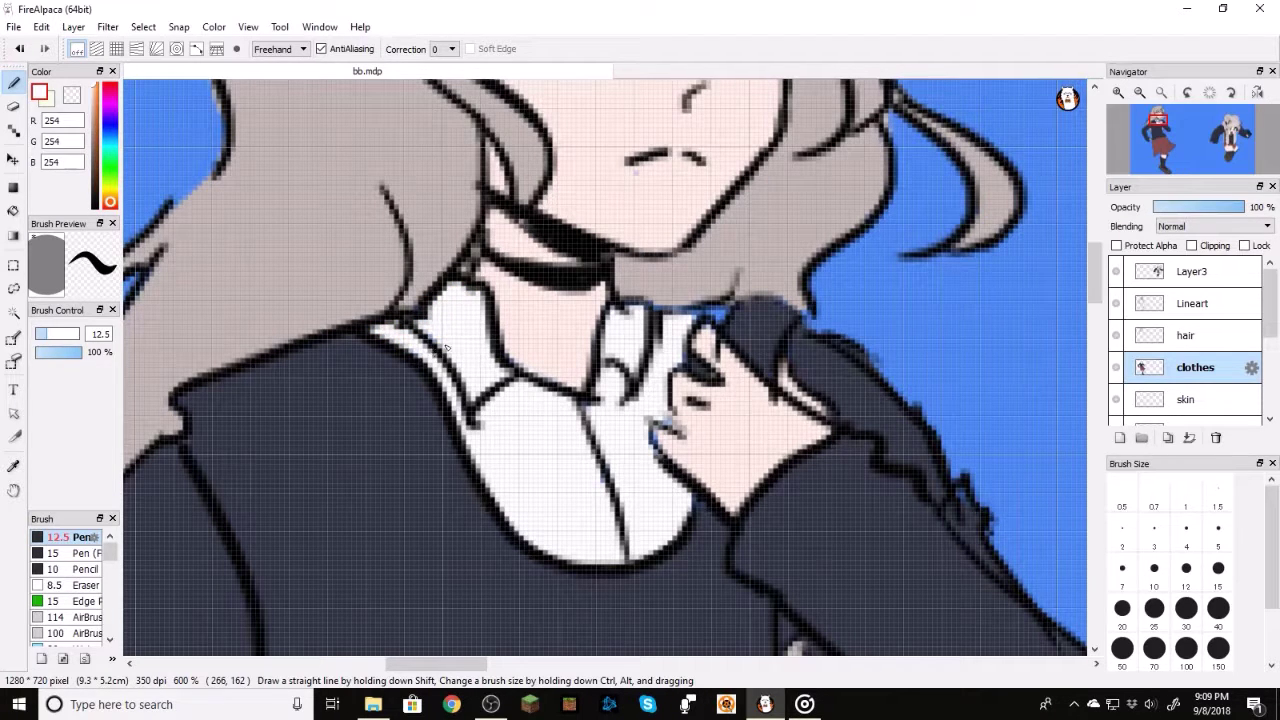
click(44, 336)
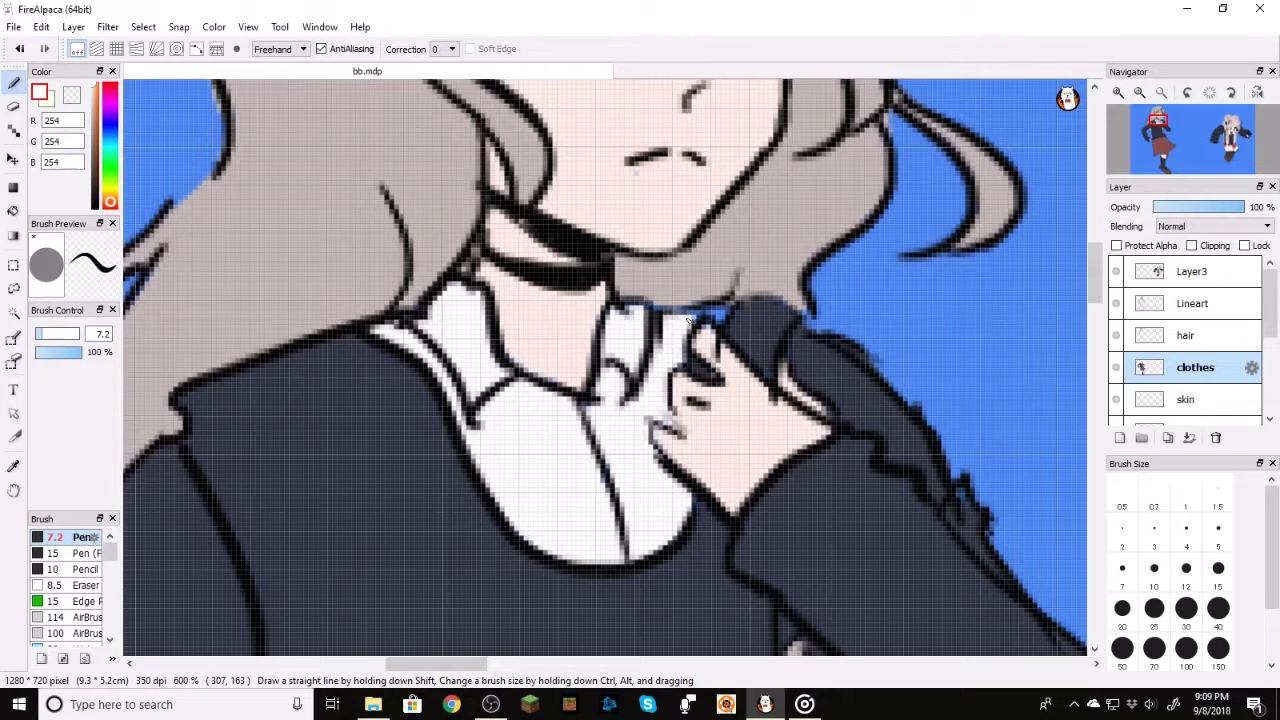
drag(675, 315, 716, 316)
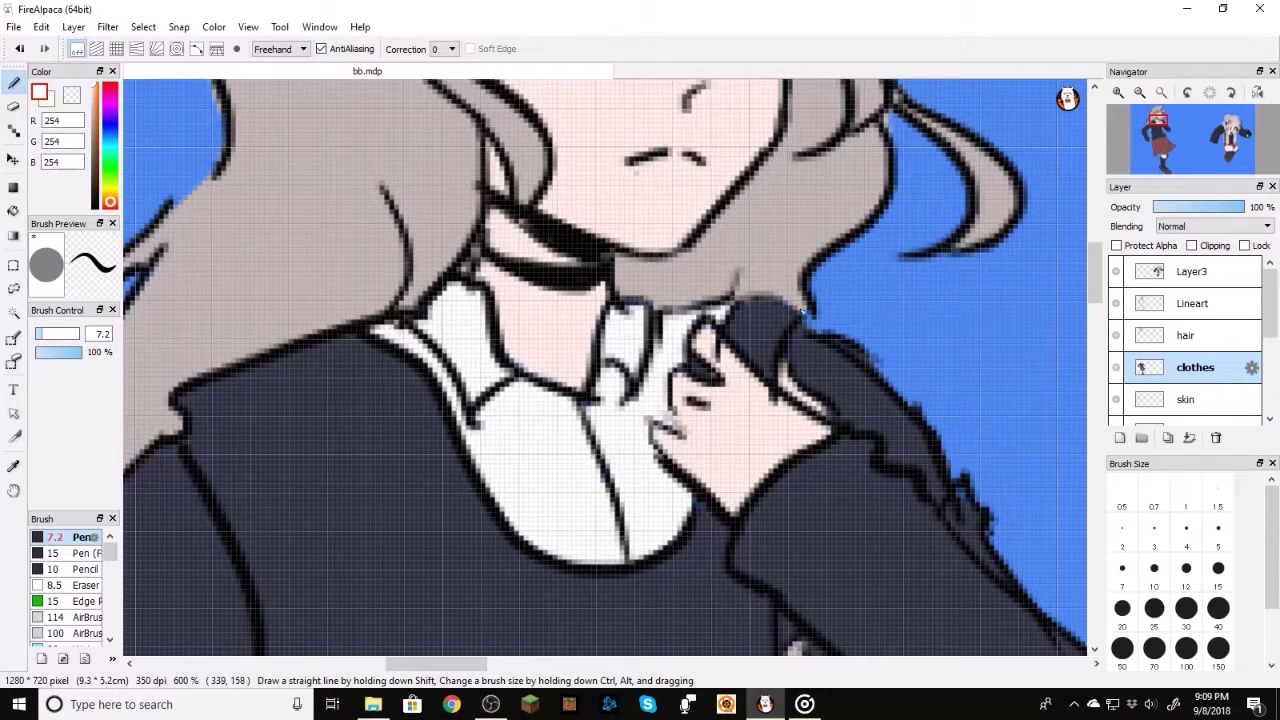
Step: Paint the whites of both eyes on the skin layer in pure white (RGB 255, 255, 255)
click(1139, 94)
click(1139, 94)
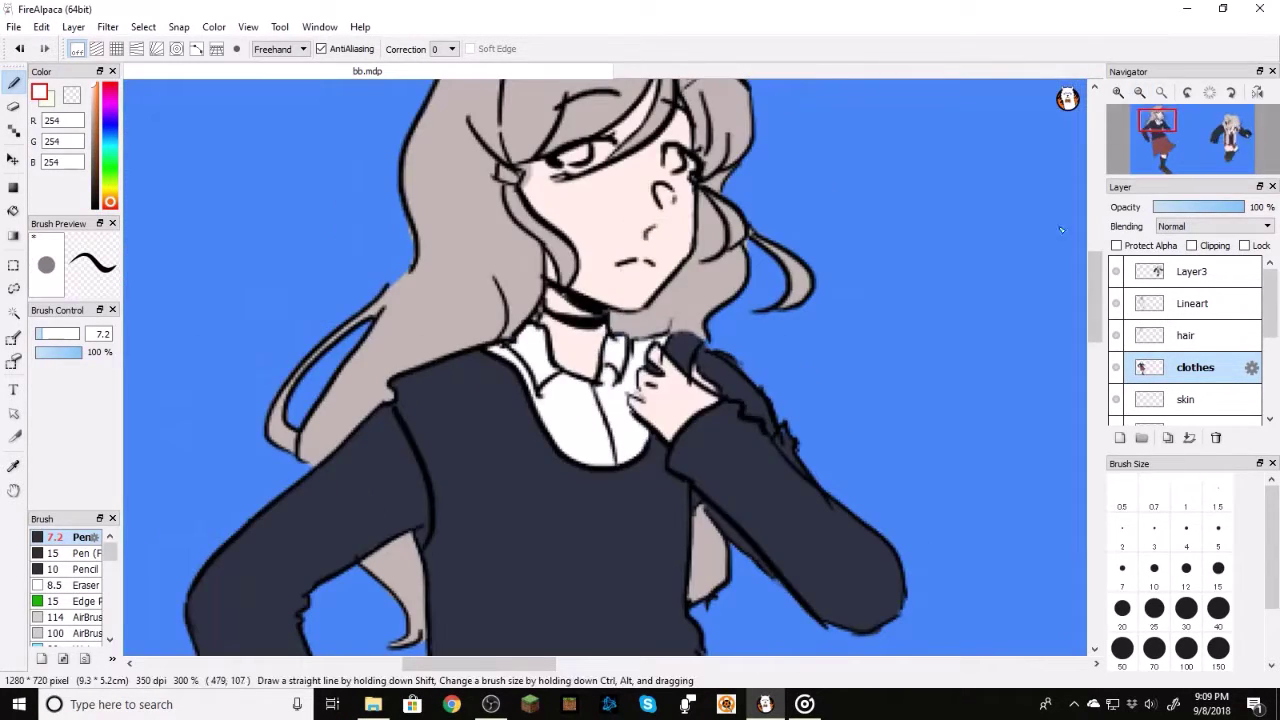
click(1186, 399)
click(91, 83)
click(1118, 93)
click(1118, 93)
click(1118, 93)
click(1168, 137)
drag(1168, 137, 1167, 132)
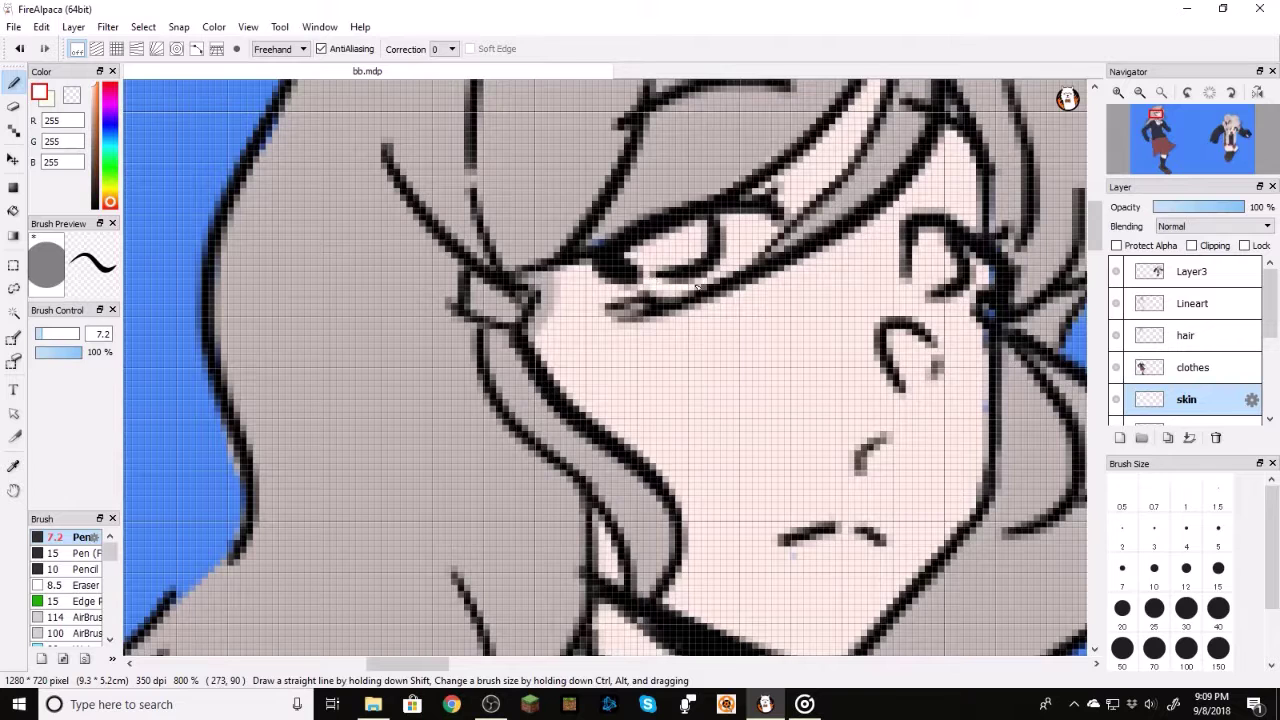
drag(740, 262, 741, 241)
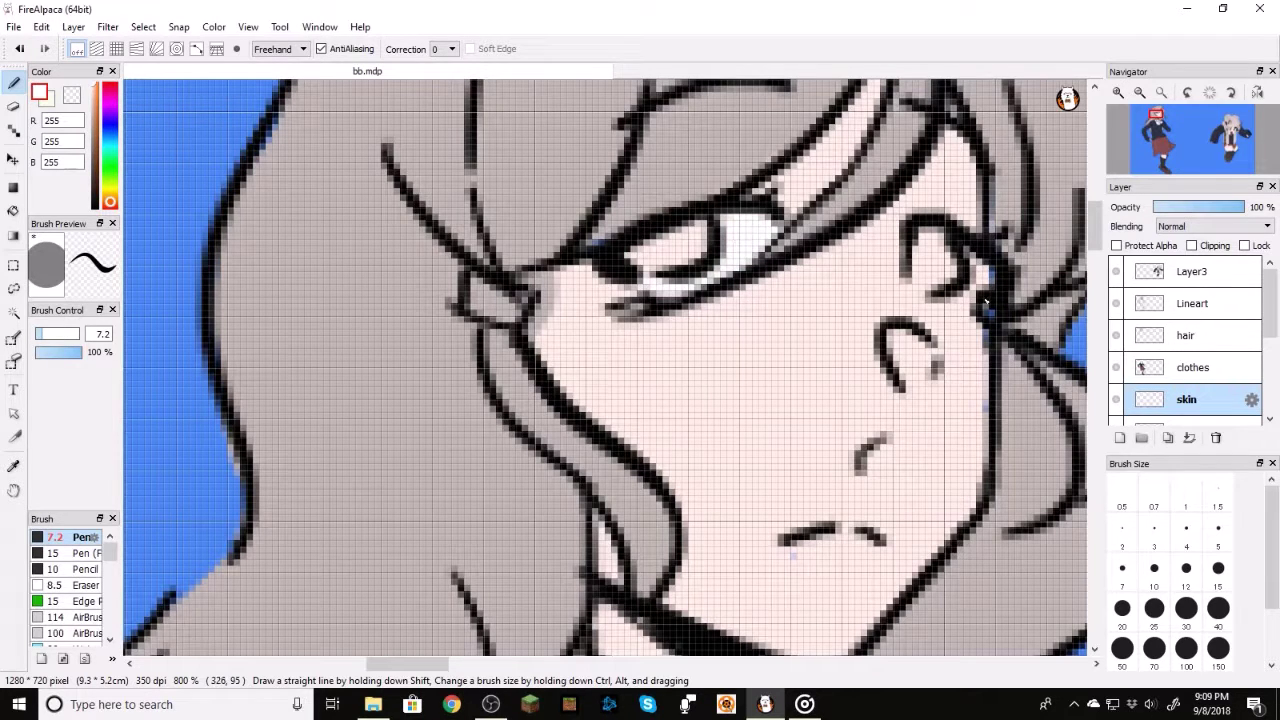
drag(982, 287, 984, 276)
Step: Sample the pale skin colour (RGB 255, 237, 231) from the face for the pen
click(14, 466)
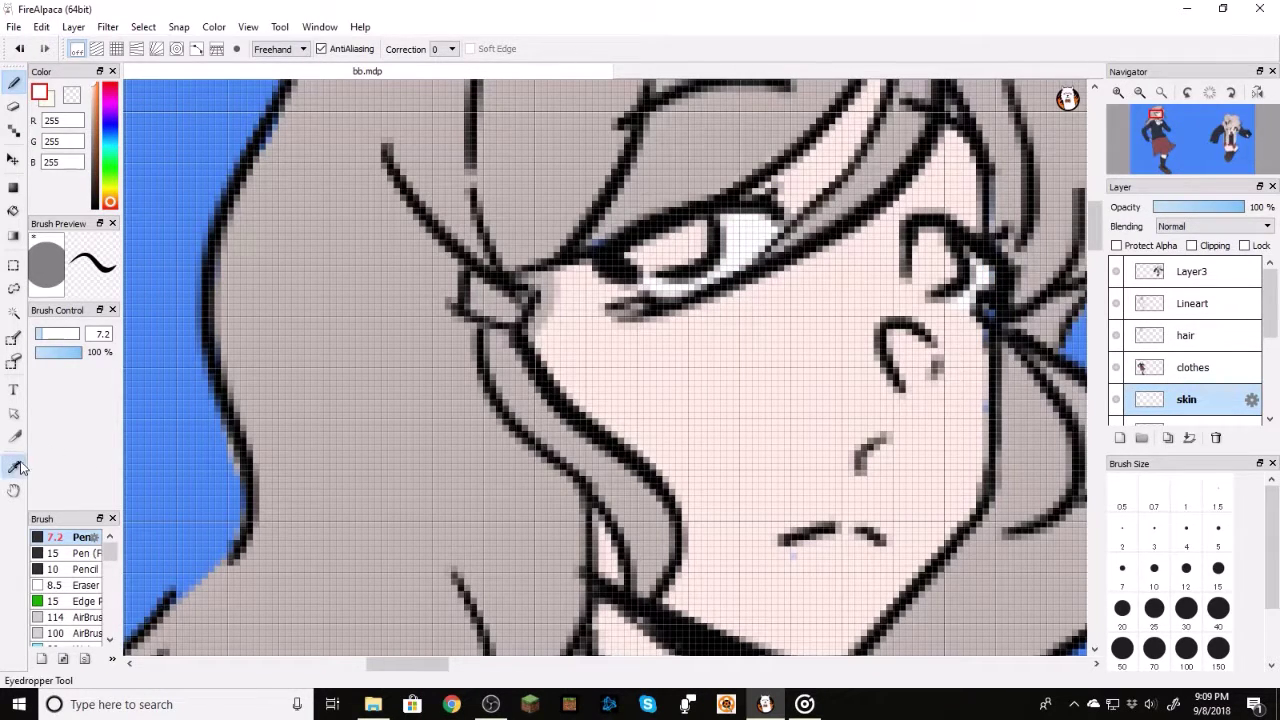
click(634, 387)
key(b)
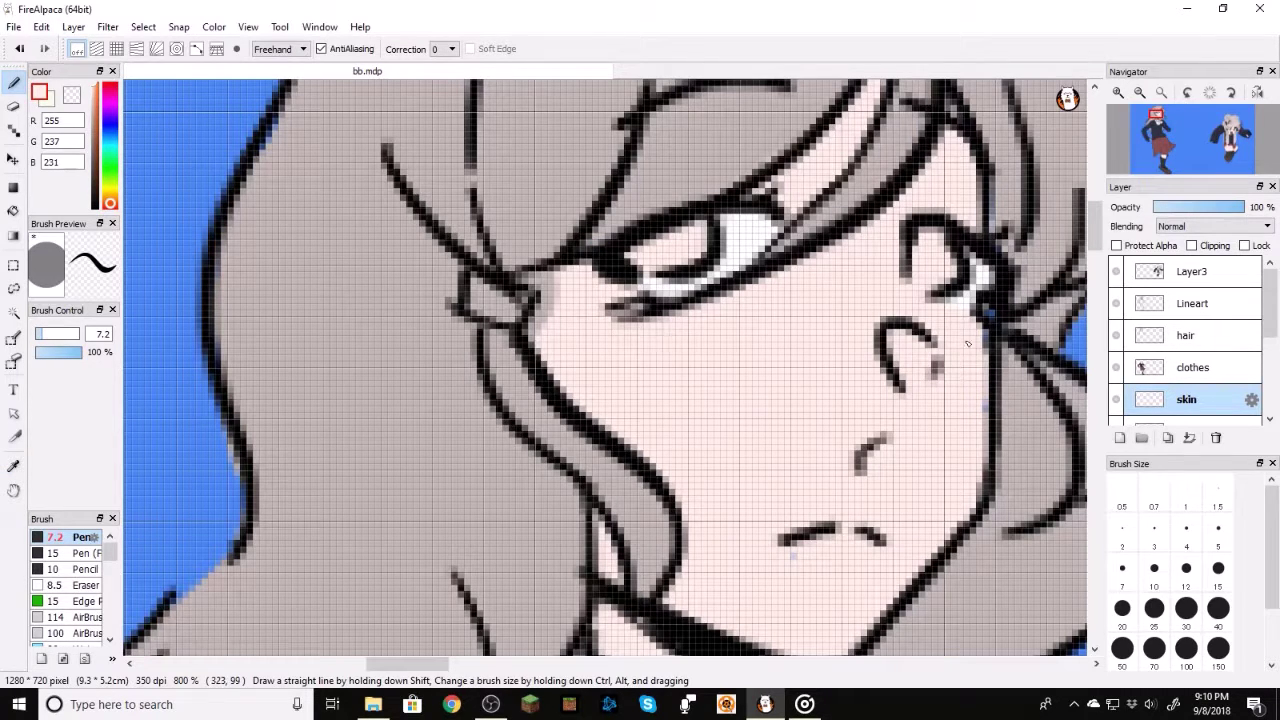
Step: Sample the dark green (RGB 58, 105, 58) from the reference character's eye and paint both irises with the pen
drag(1170, 136, 1221, 148)
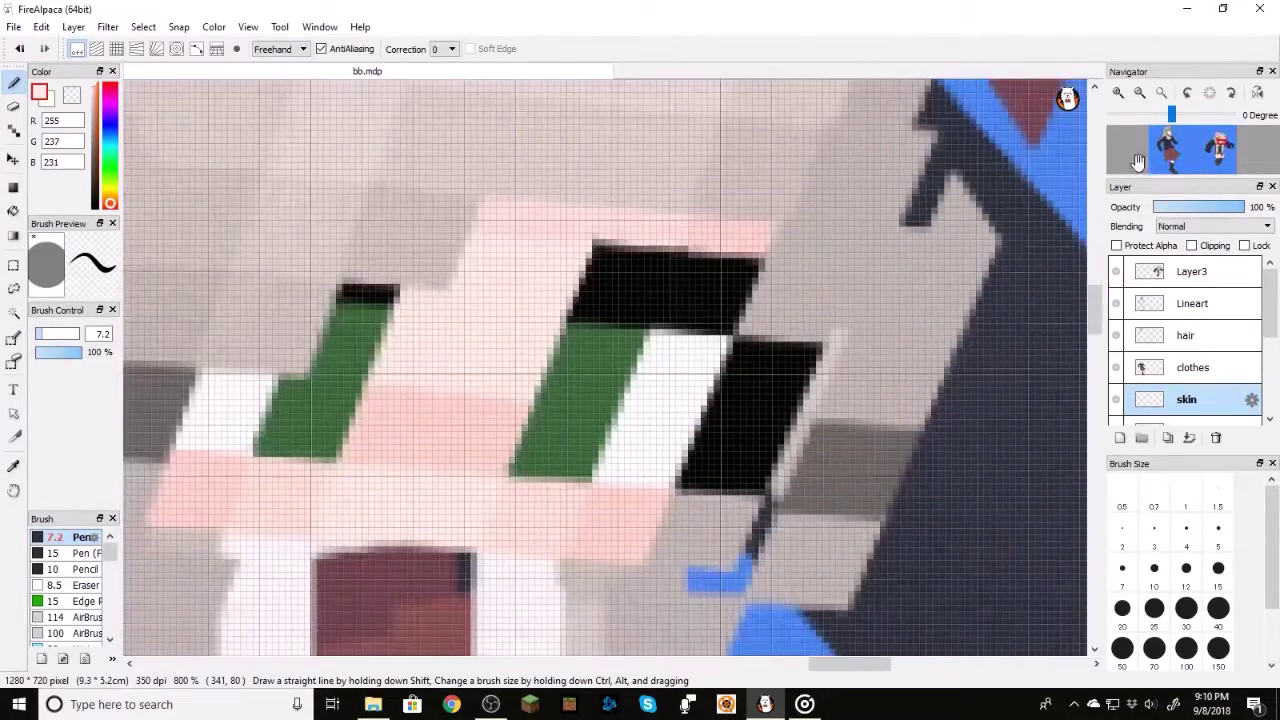
click(14, 467)
click(546, 414)
drag(1228, 146, 1169, 134)
click(14, 82)
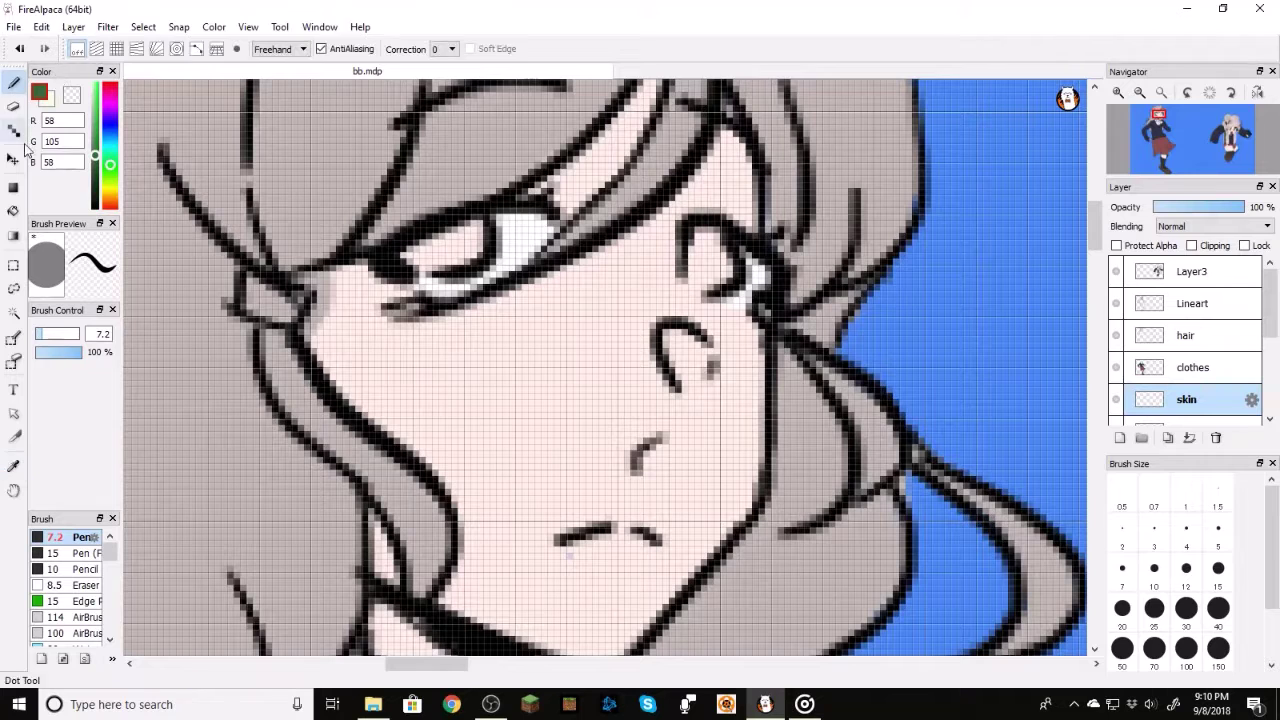
drag(414, 256, 480, 228)
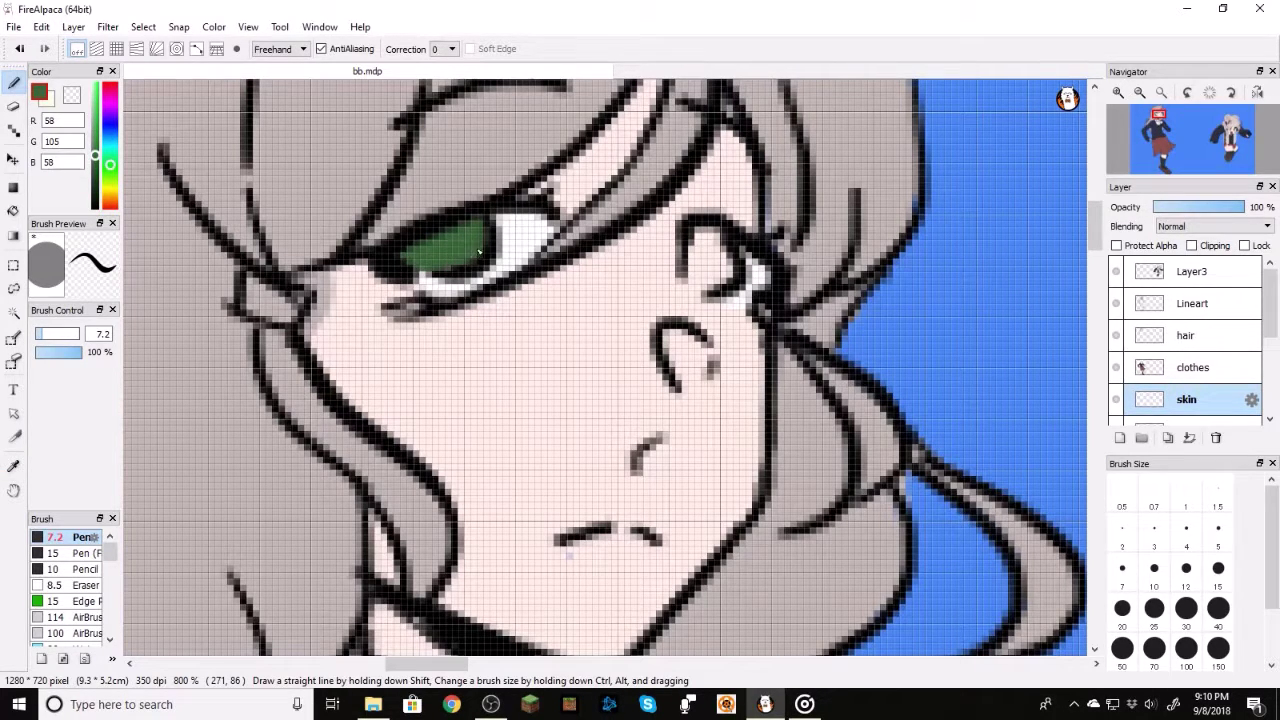
mouse_move(699, 257)
mouse_down()
mouse_move(695, 275)
mouse_move(718, 255)
mouse_move(711, 247)
mouse_move(695, 282)
mouse_up()
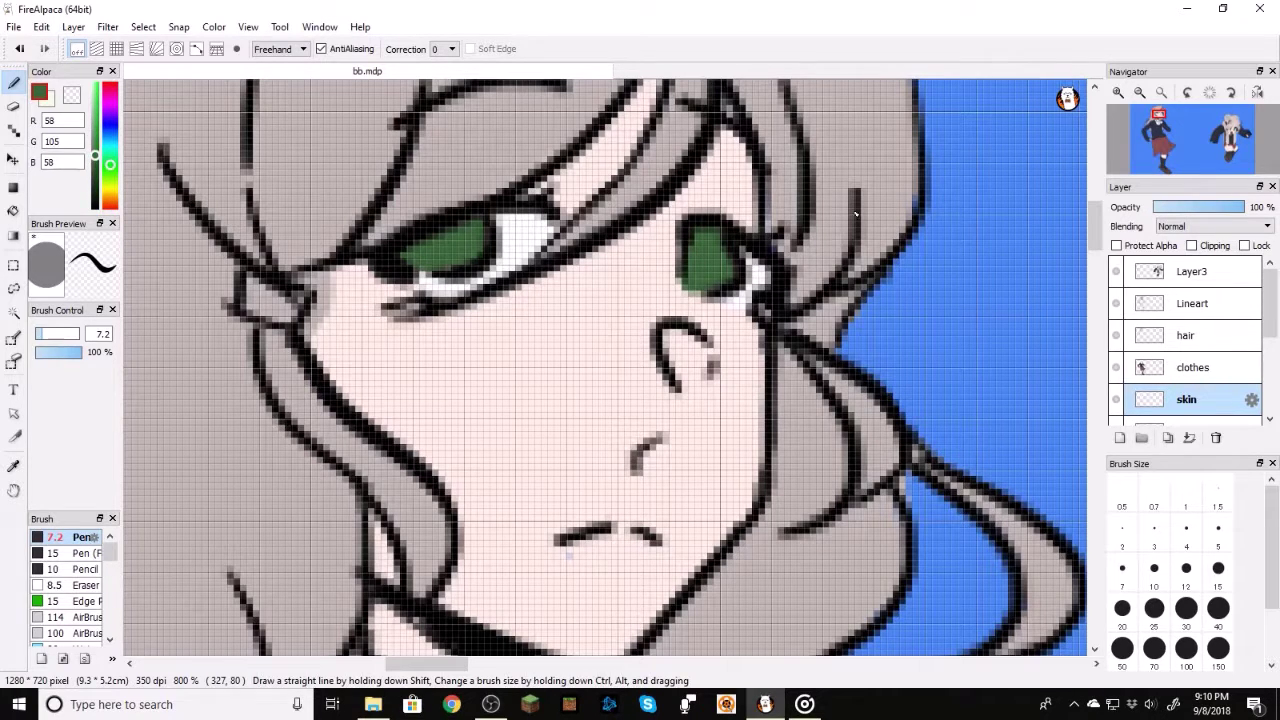
Step: Erase the grey over the hair clip on the hair layer and repaint the adjoining skin with the sampled face colour (RGB 255, 237, 231)
click(1198, 336)
click(15, 108)
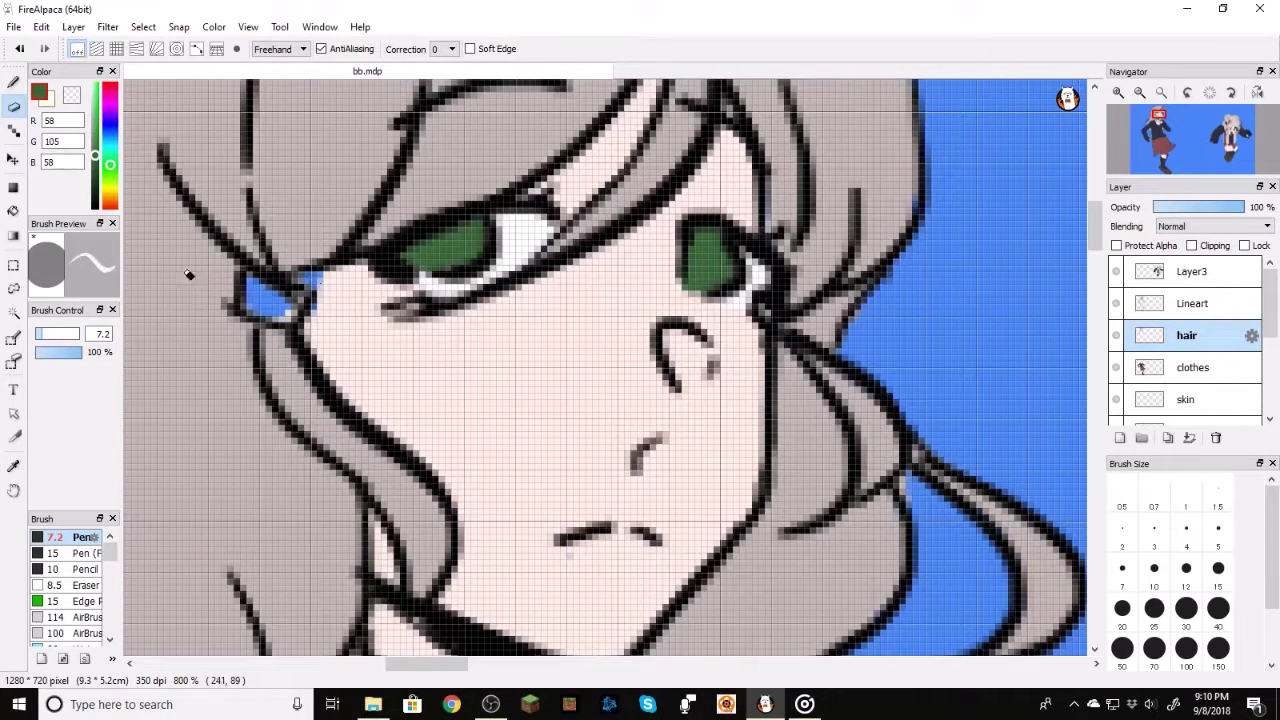
click(1186, 399)
click(14, 82)
click(14, 466)
click(401, 378)
key(b)
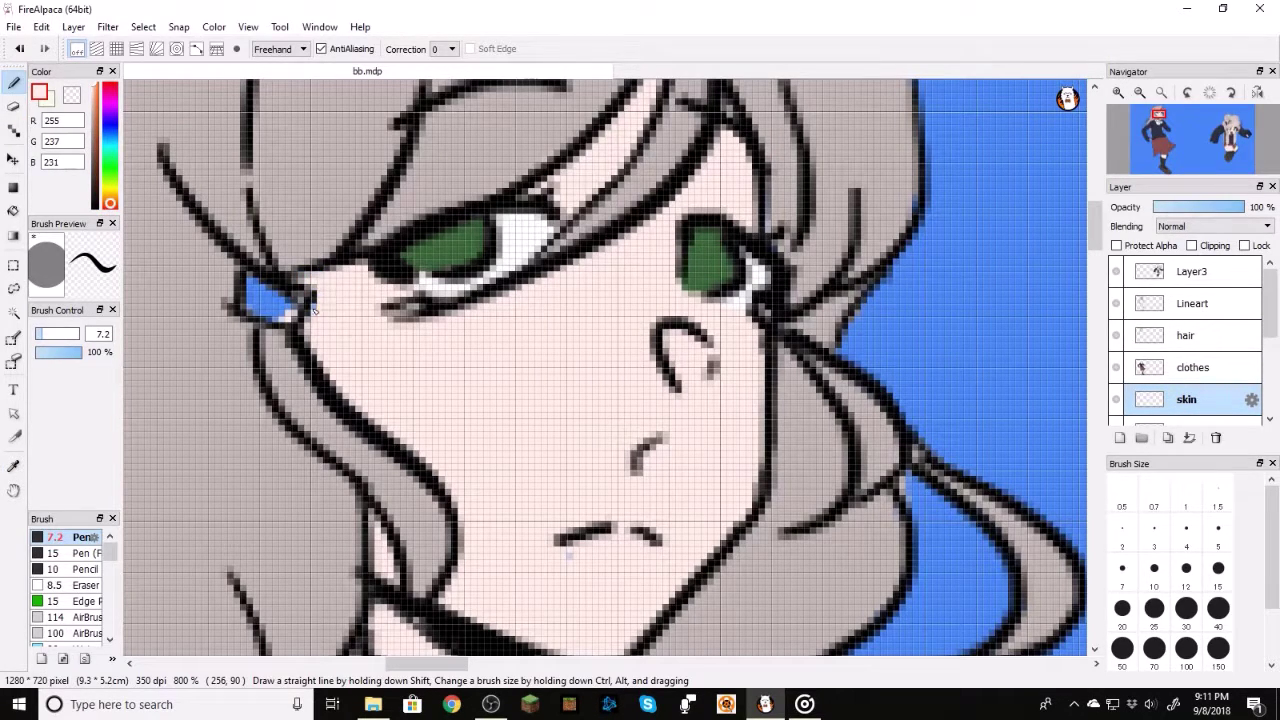
Step: Paint the hair clip light blue (RGB 188, 197, 235) on the clothes layer
click(1222, 367)
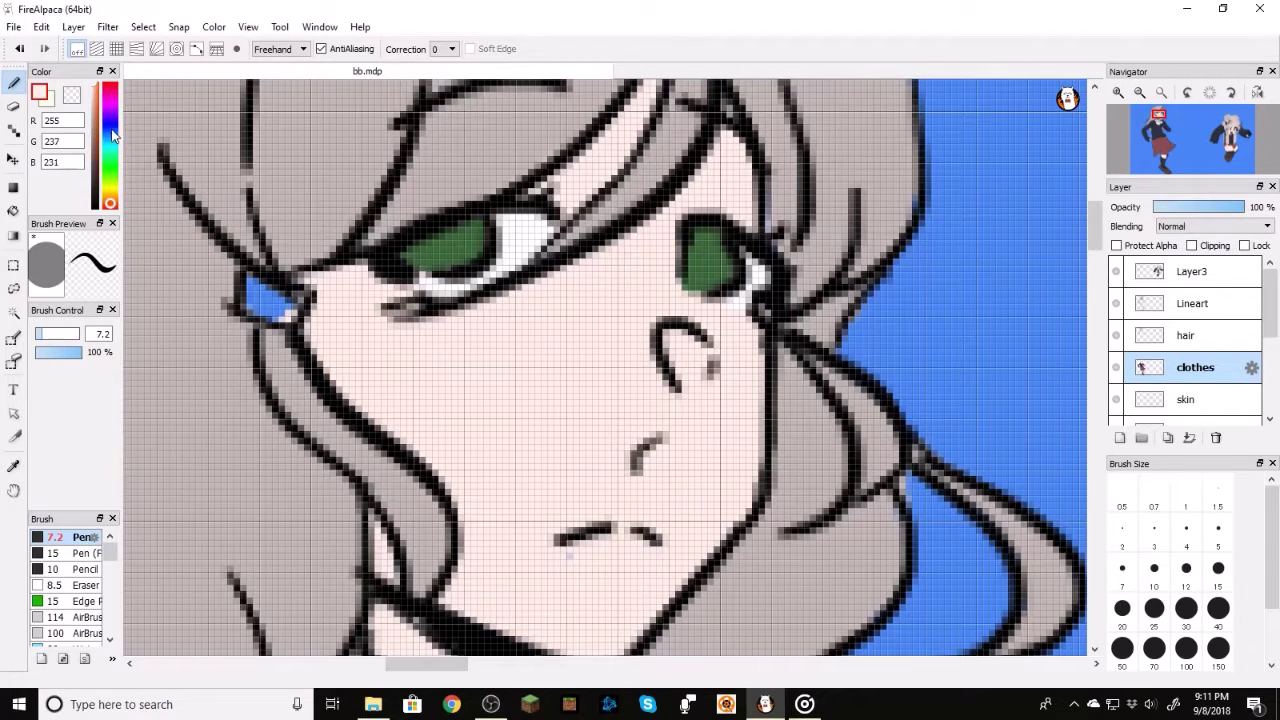
drag(95, 90, 93, 95)
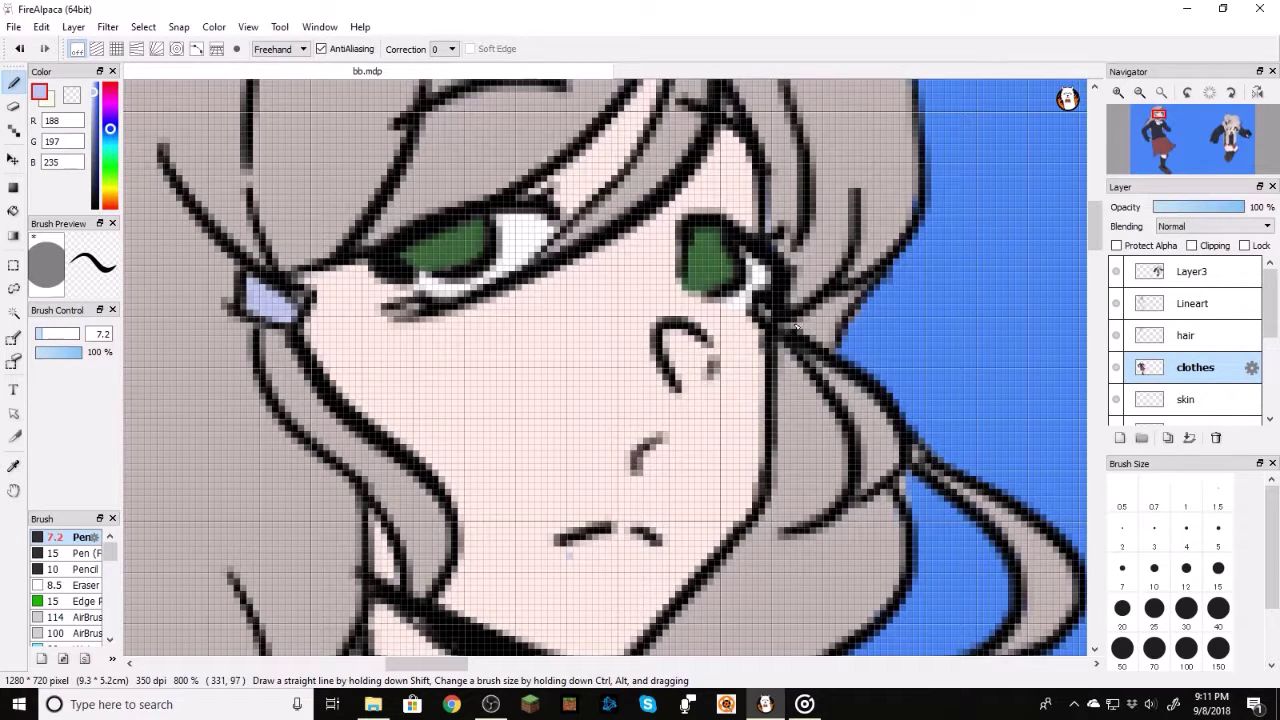
Step: Erase the stray strokes outside the outlines of the body, sock and shoe on the Lineart layer
click(1215, 336)
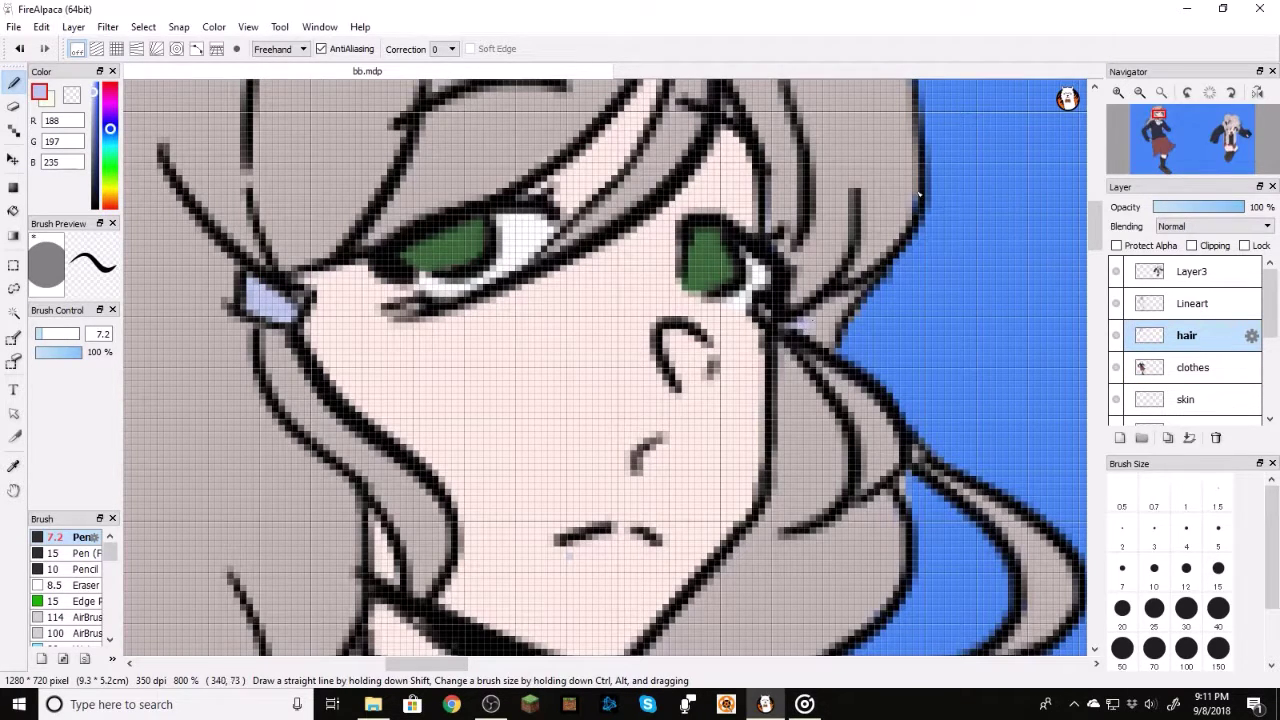
click(1140, 93)
click(1140, 93)
click(1140, 93)
click(1212, 311)
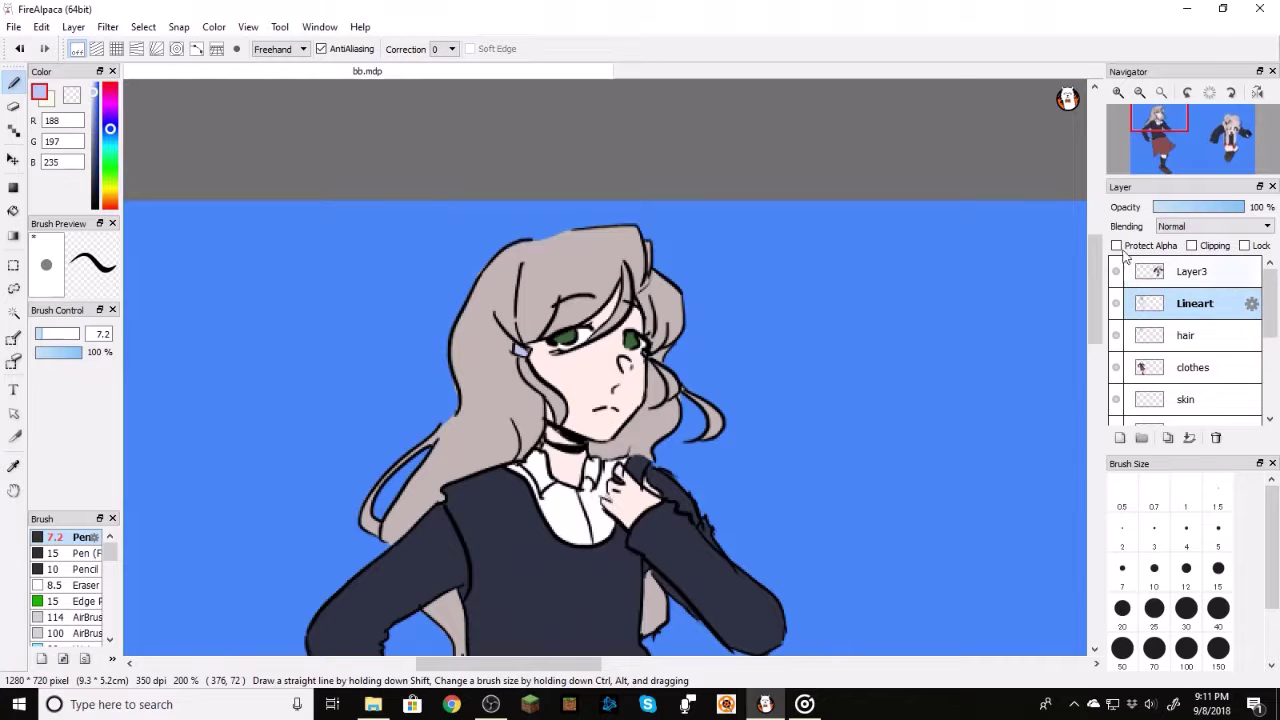
key(e)
click(1120, 93)
click(1120, 93)
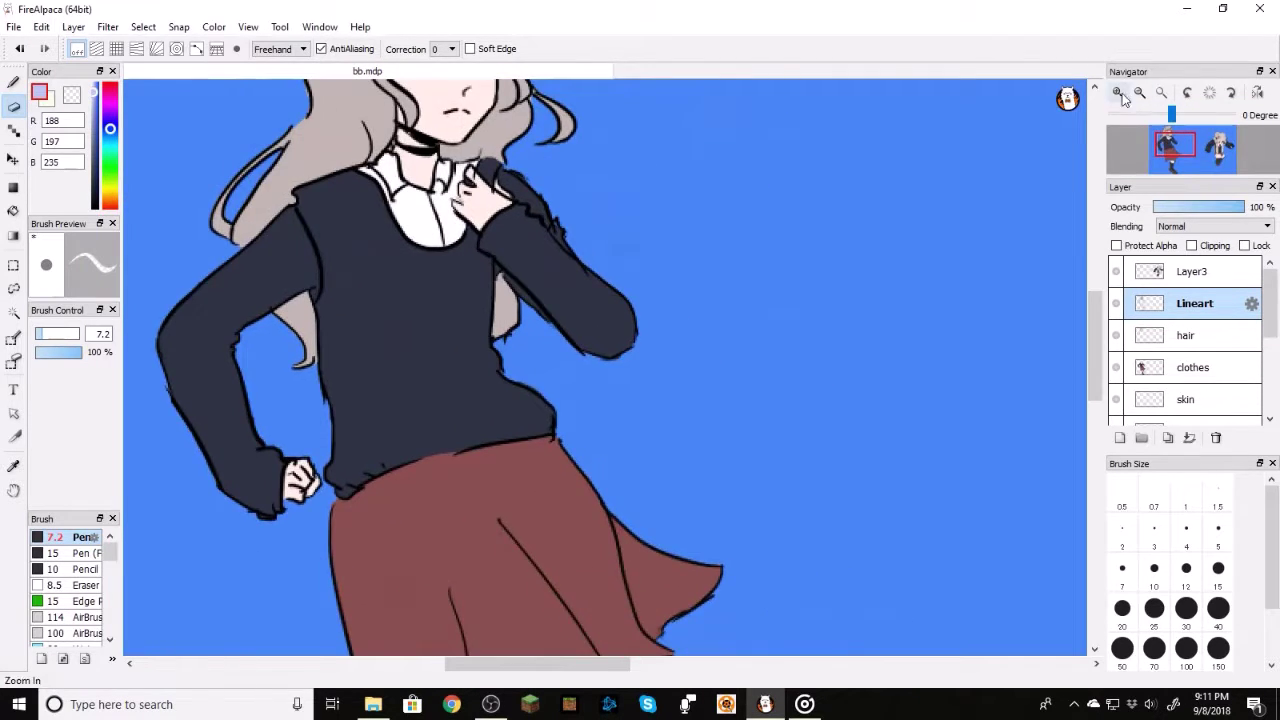
click(1119, 93)
click(1119, 93)
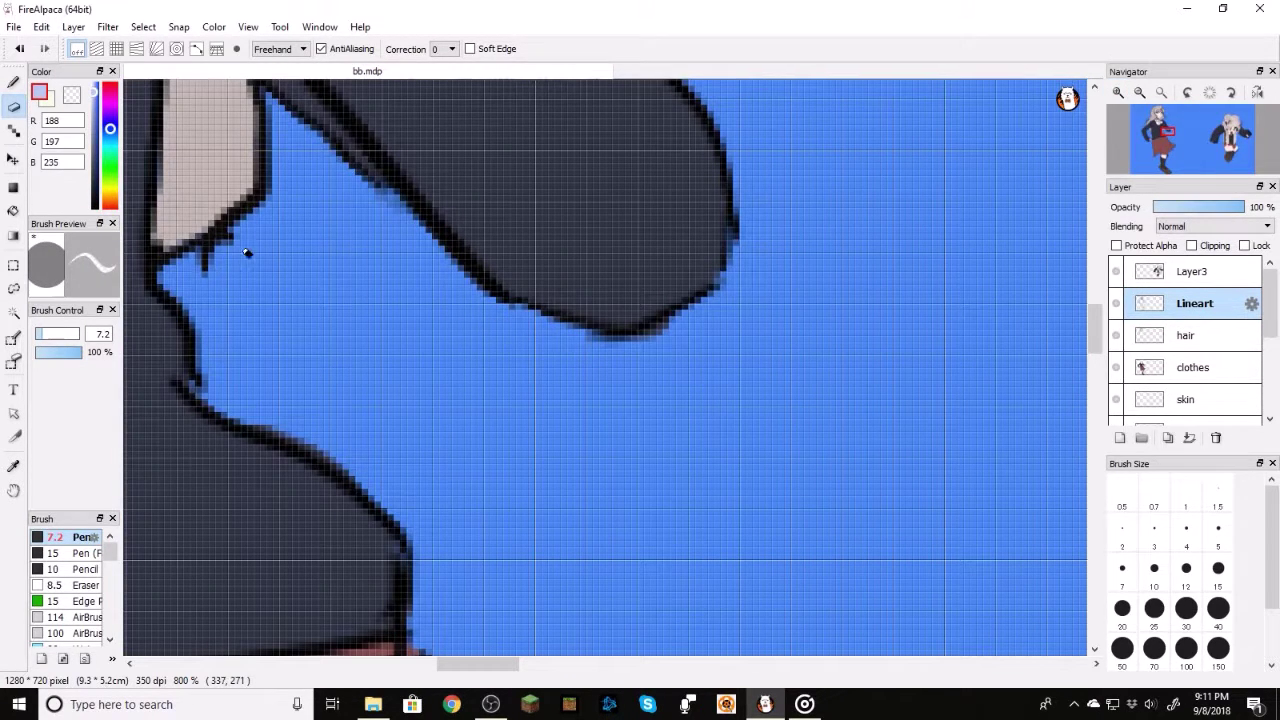
drag(1169, 146, 1169, 166)
mouse_move(600, 237)
mouse_down()
mouse_move(615, 194)
mouse_move(633, 207)
mouse_move(628, 302)
mouse_up()
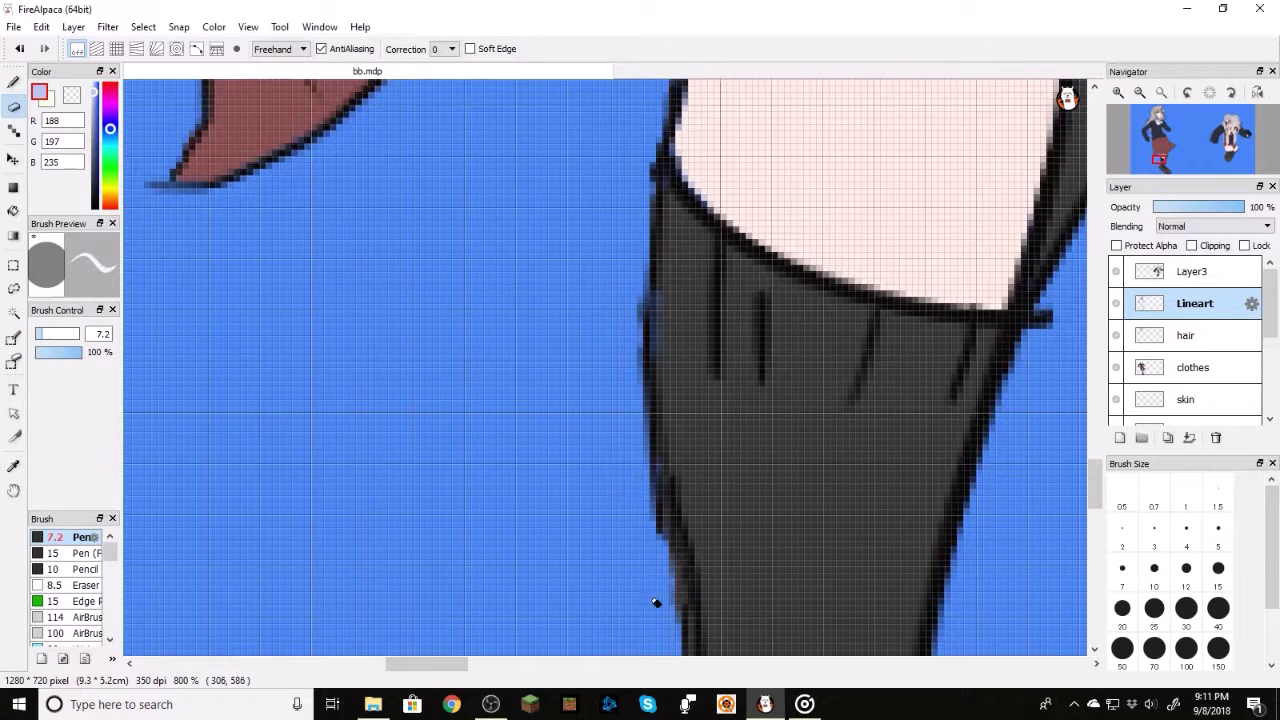
drag(1122, 172, 1163, 162)
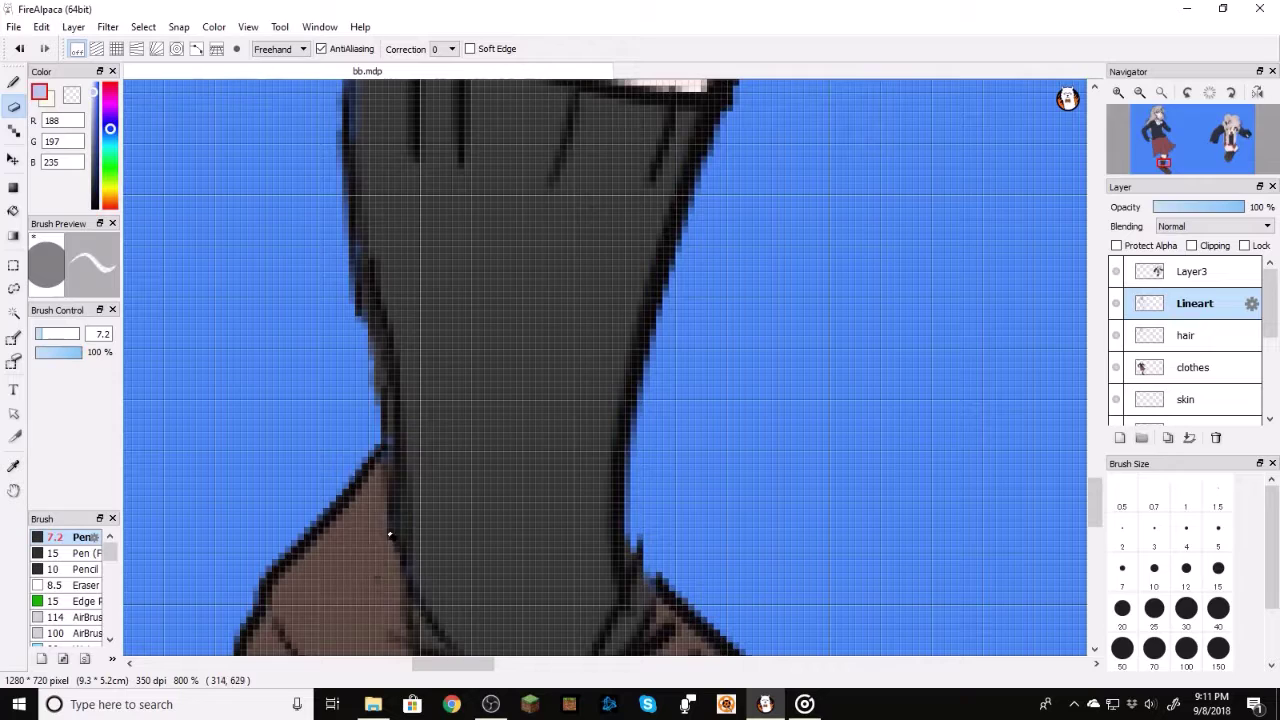
drag(1157, 165, 1162, 170)
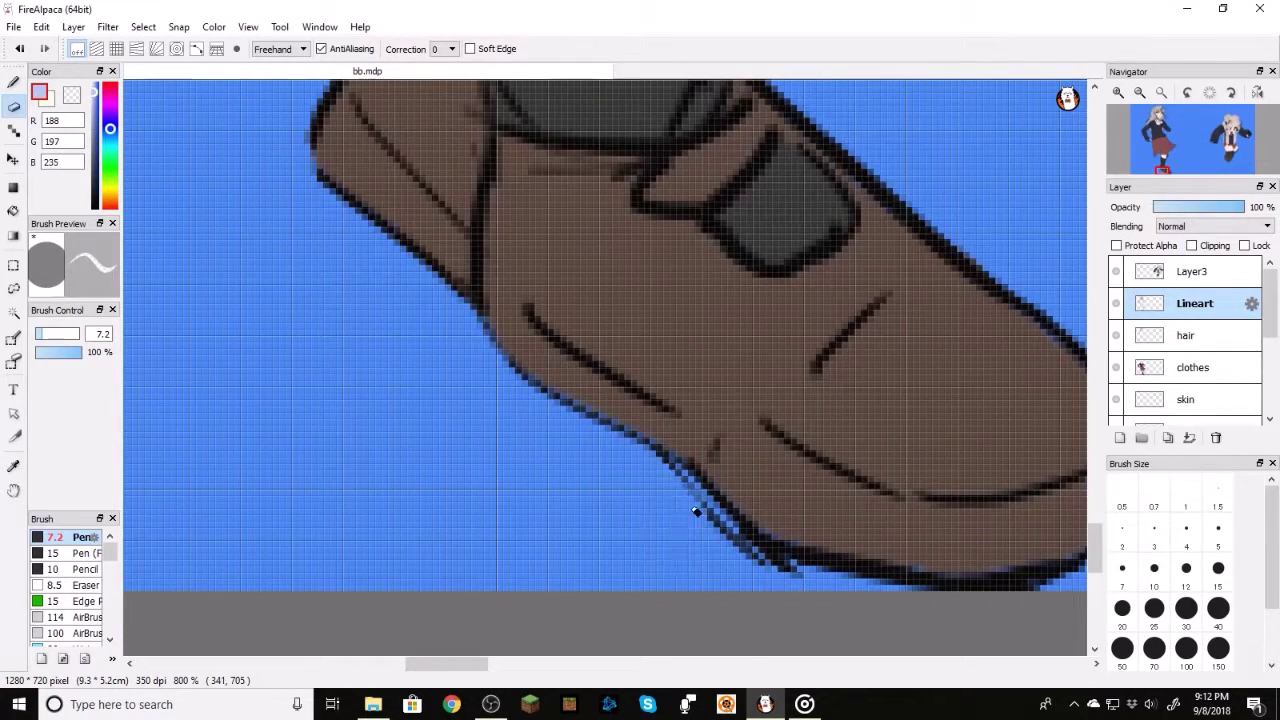
Step: Make the skin layer active and sample the pink blush colour (RGB 255, 211, 203) from the reference character for the pen
click(1137, 95)
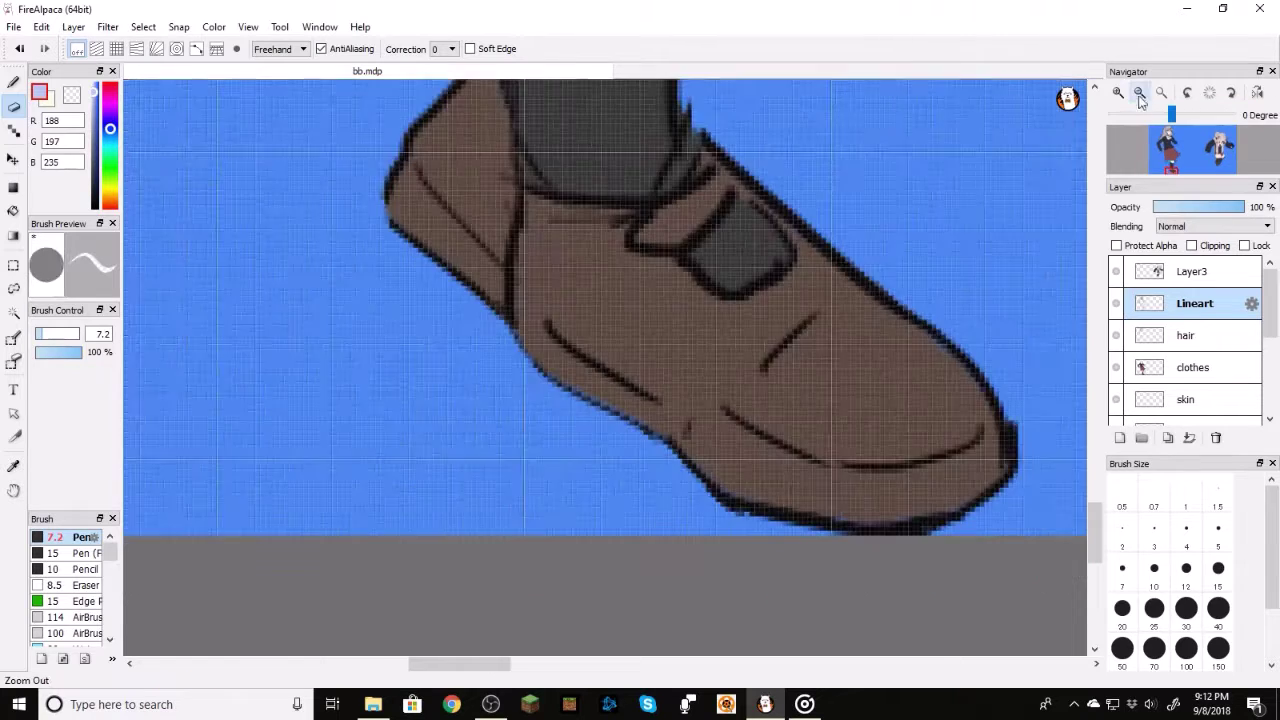
double_click(1138, 95)
double_click(1138, 95)
double_click(1123, 96)
double_click(1133, 97)
click(1137, 94)
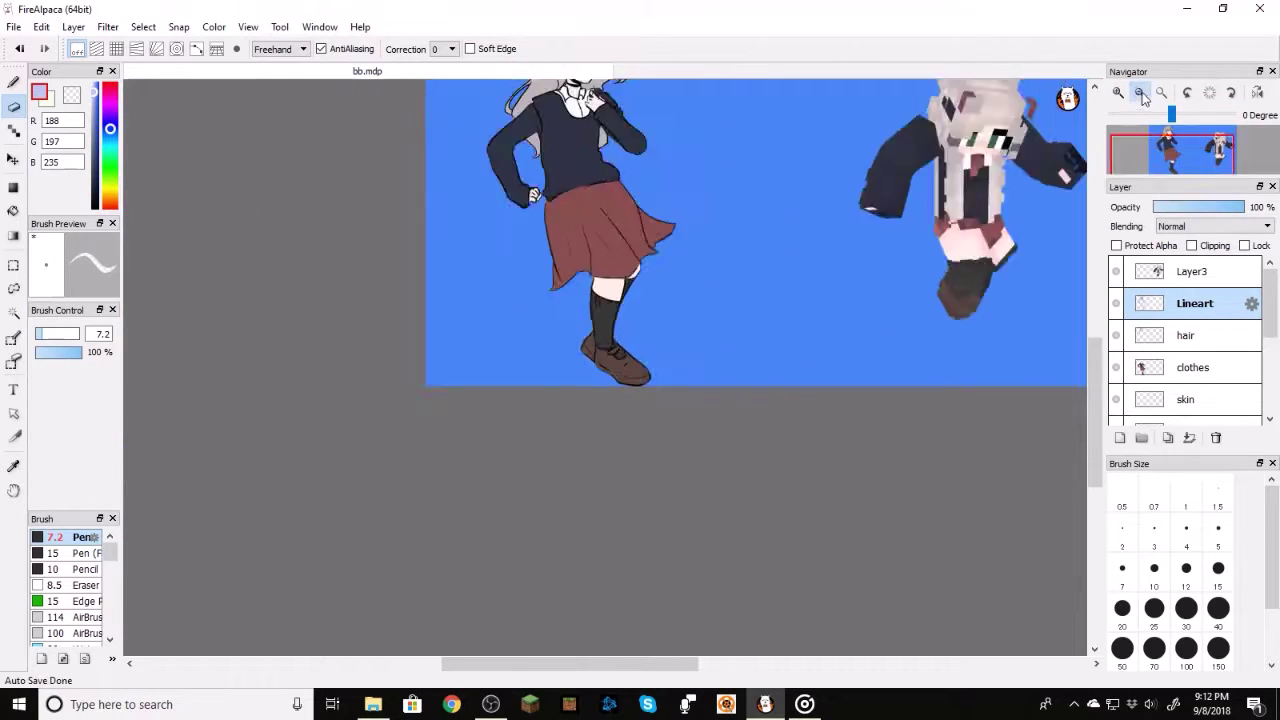
click(1137, 94)
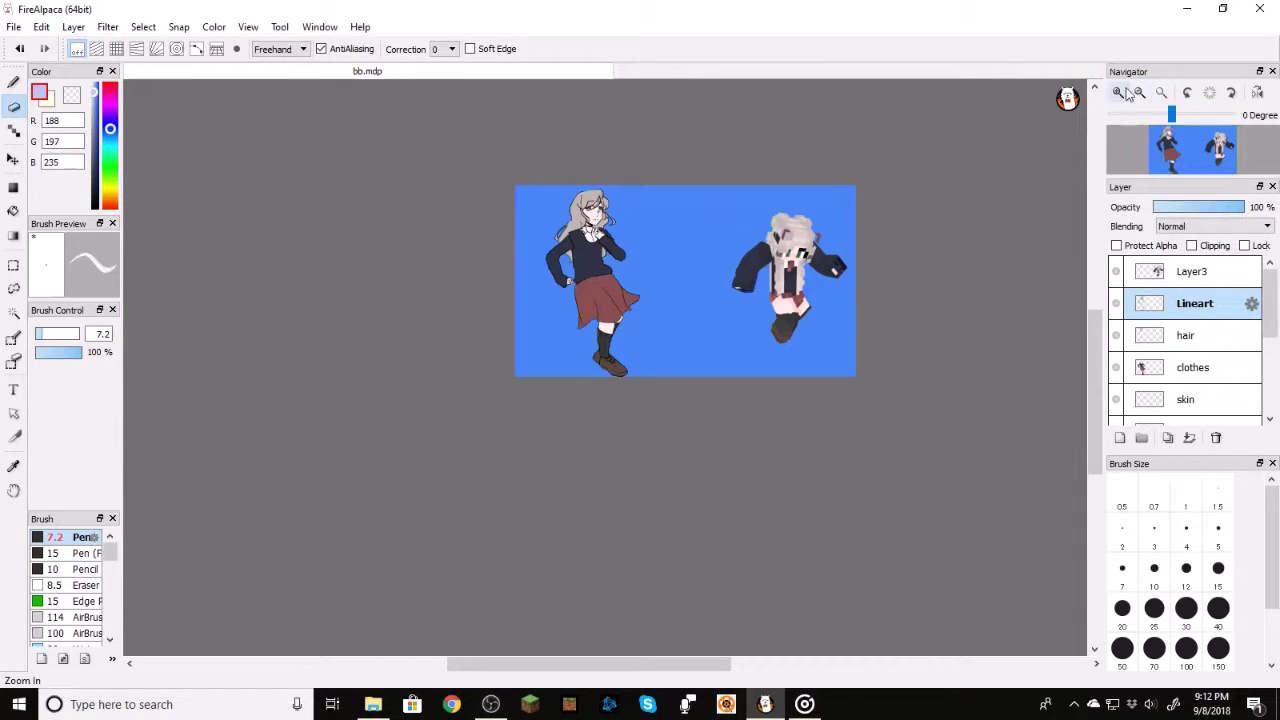
double_click(1121, 94)
drag(1215, 158, 1196, 151)
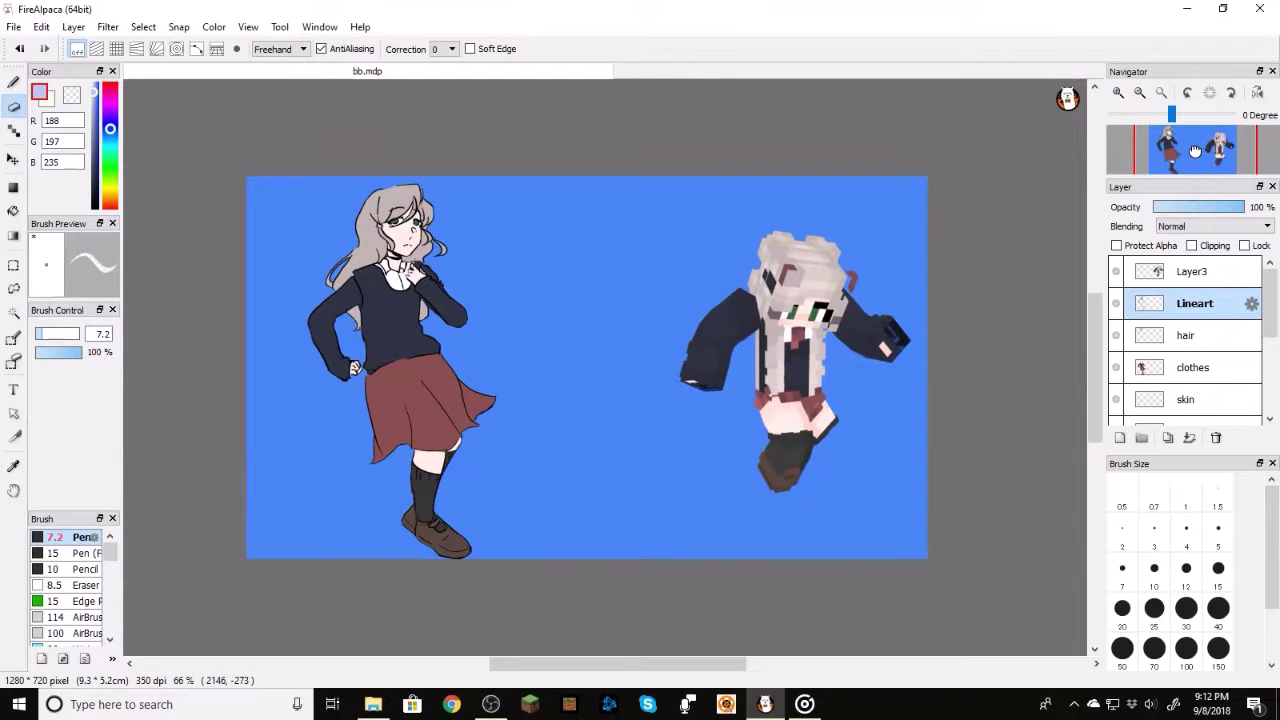
click(1118, 92)
click(1190, 398)
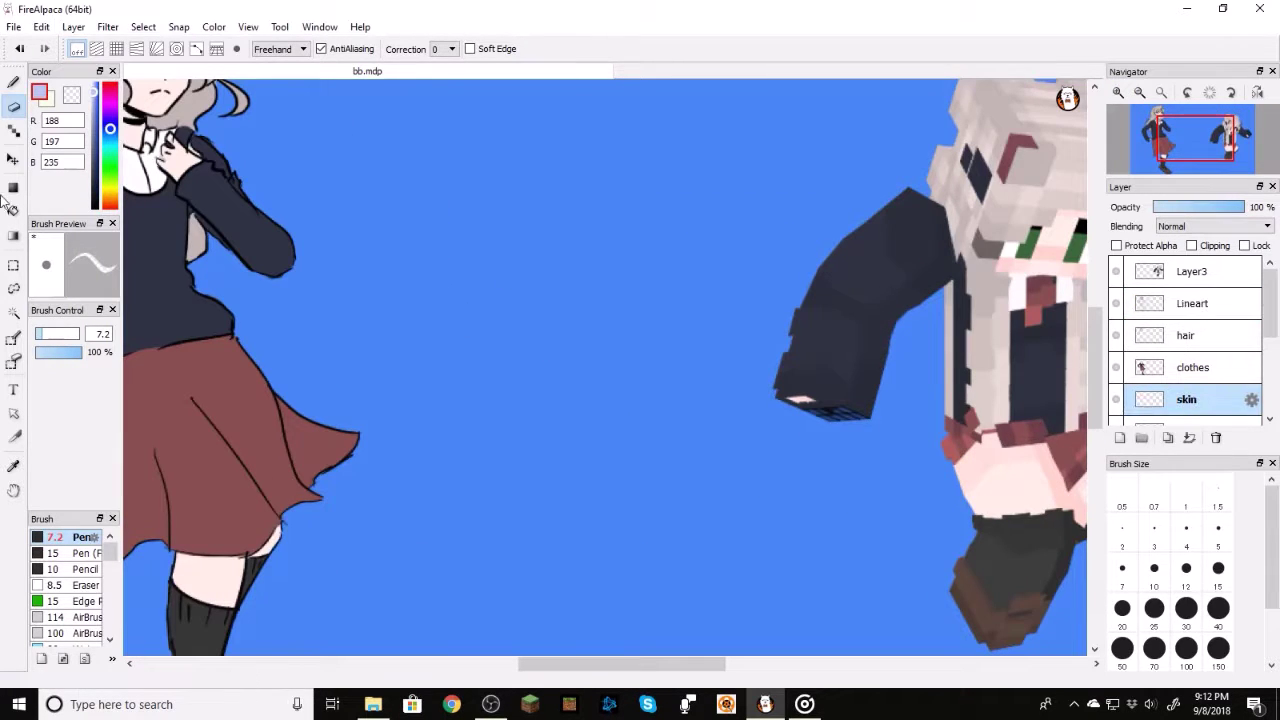
click(15, 464)
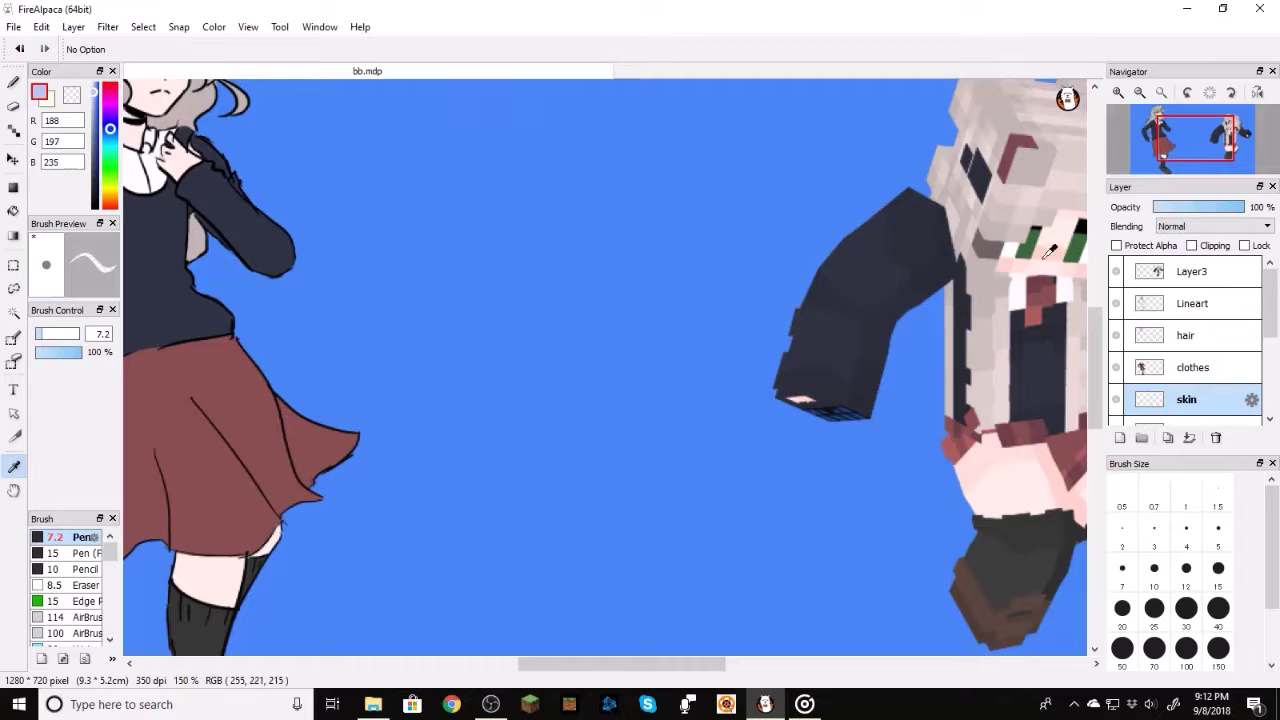
click(14, 82)
Step: Draw diagonal pink blush strokes on both cheeks of the skin layer with a size 2 pen
drag(1178, 138, 1164, 126)
double_click(1119, 93)
click(1122, 529)
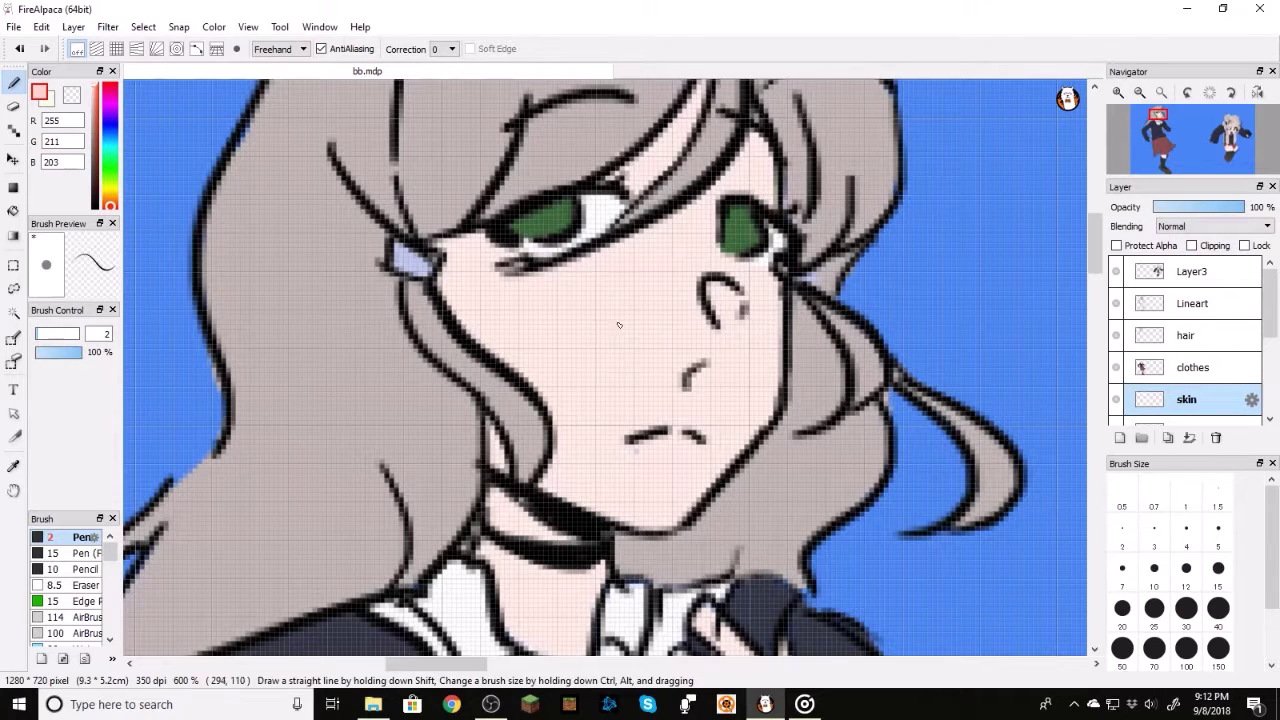
mouse_move(504, 289)
mouse_down()
mouse_move(577, 320)
mouse_move(531, 274)
mouse_move(606, 317)
mouse_up()
drag(545, 287, 610, 312)
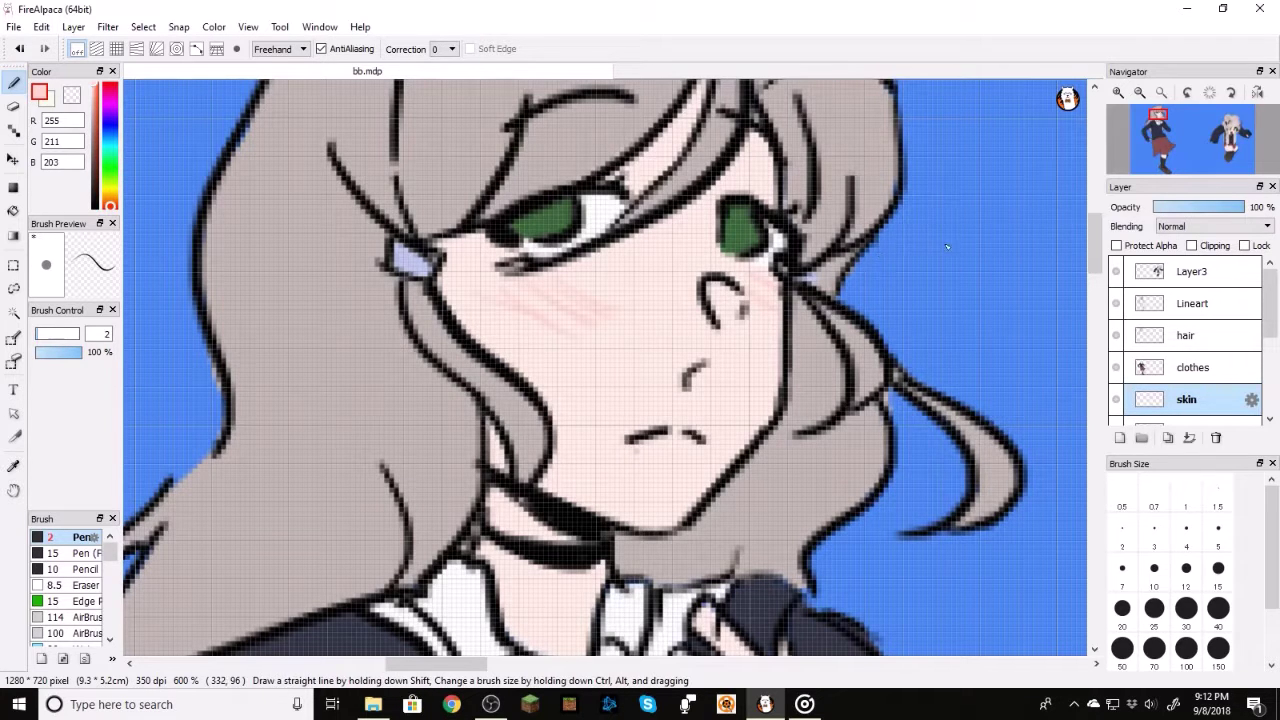
Step: Hide the blue background layer and the reference character's Layer3, leaving only the drawn character visible
click(1140, 94)
click(1140, 94)
click(1140, 94)
click(1140, 94)
drag(1166, 150, 1174, 155)
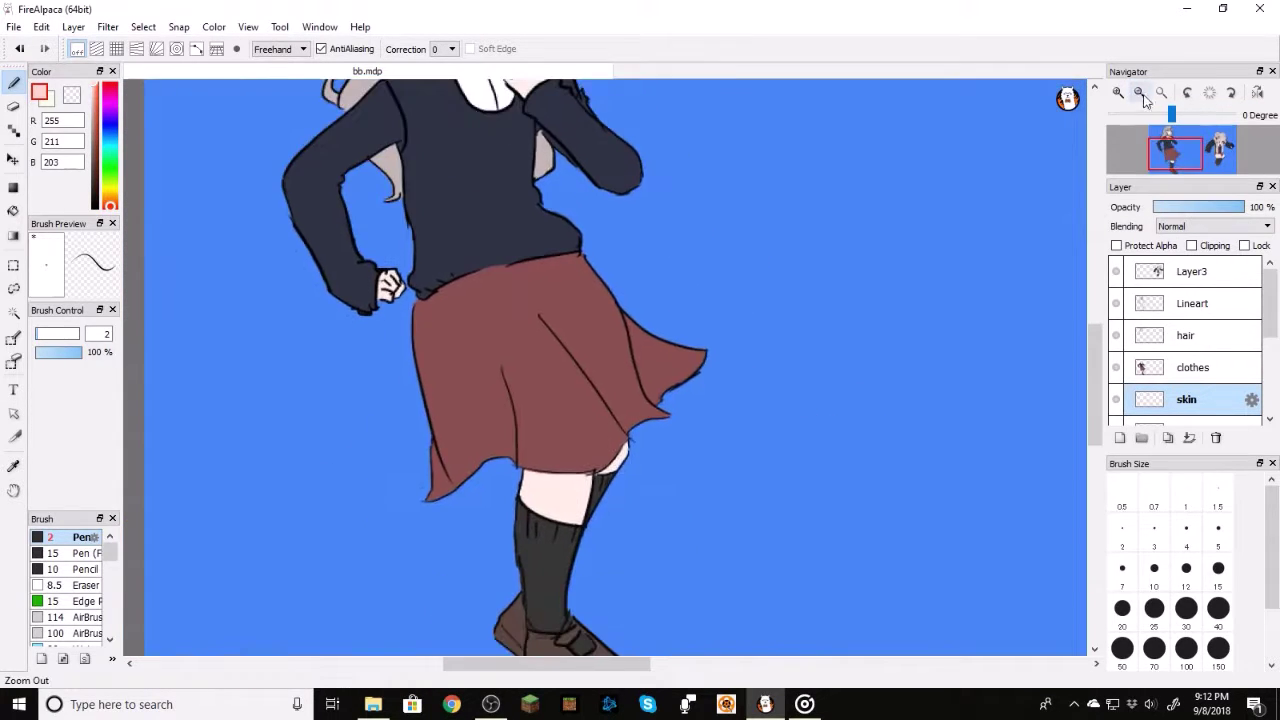
click(1141, 94)
click(1141, 94)
drag(1274, 332, 1275, 363)
click(1117, 409)
scroll(1276, 362, up, 2)
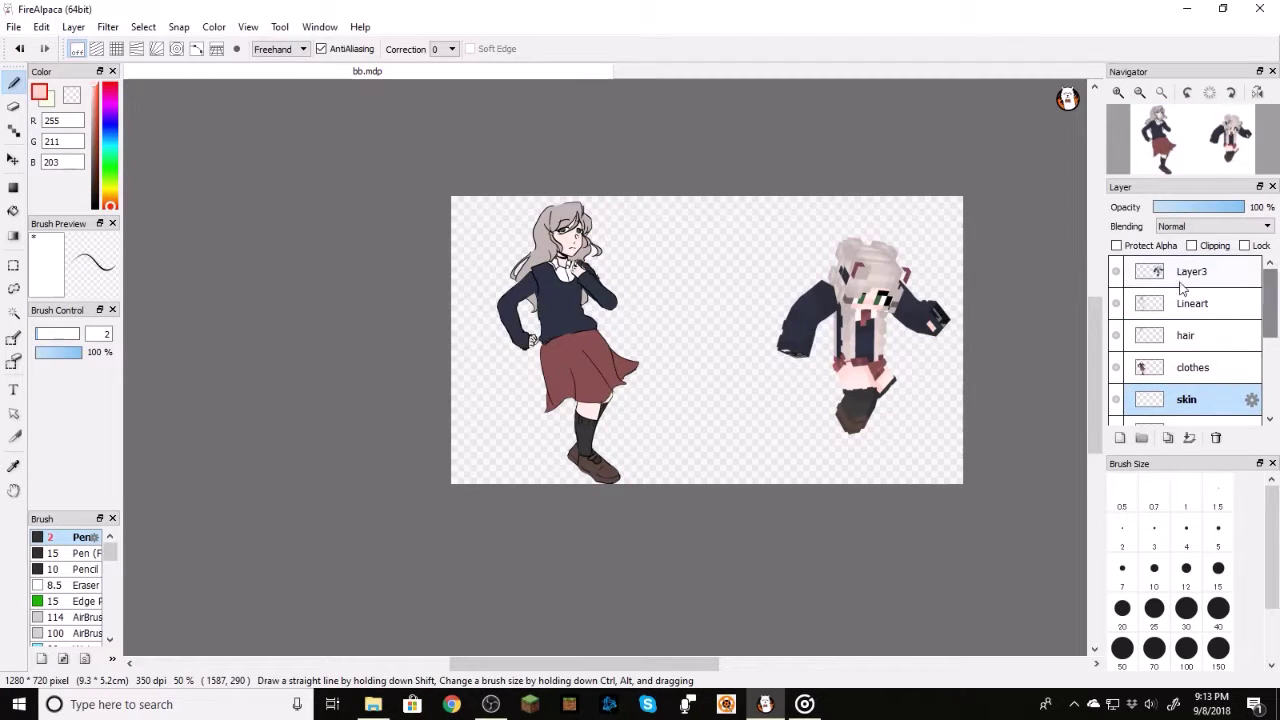
click(1116, 272)
click(143, 26)
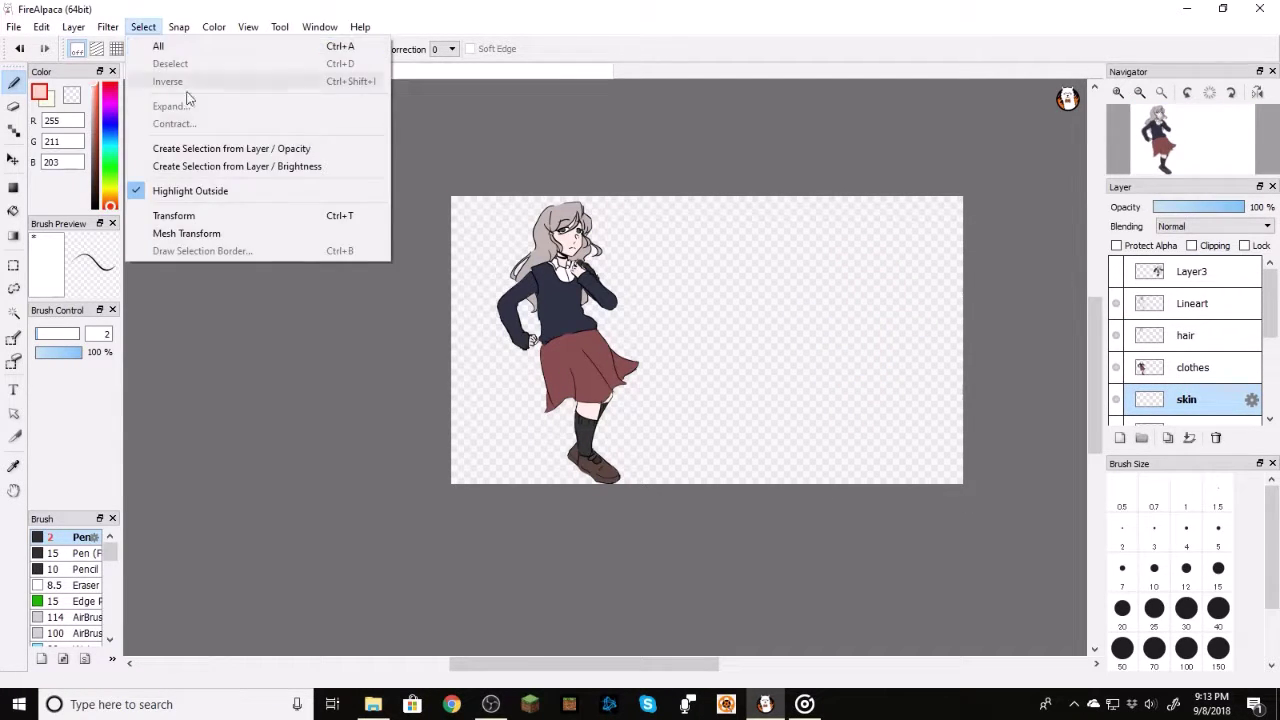
click(189, 213)
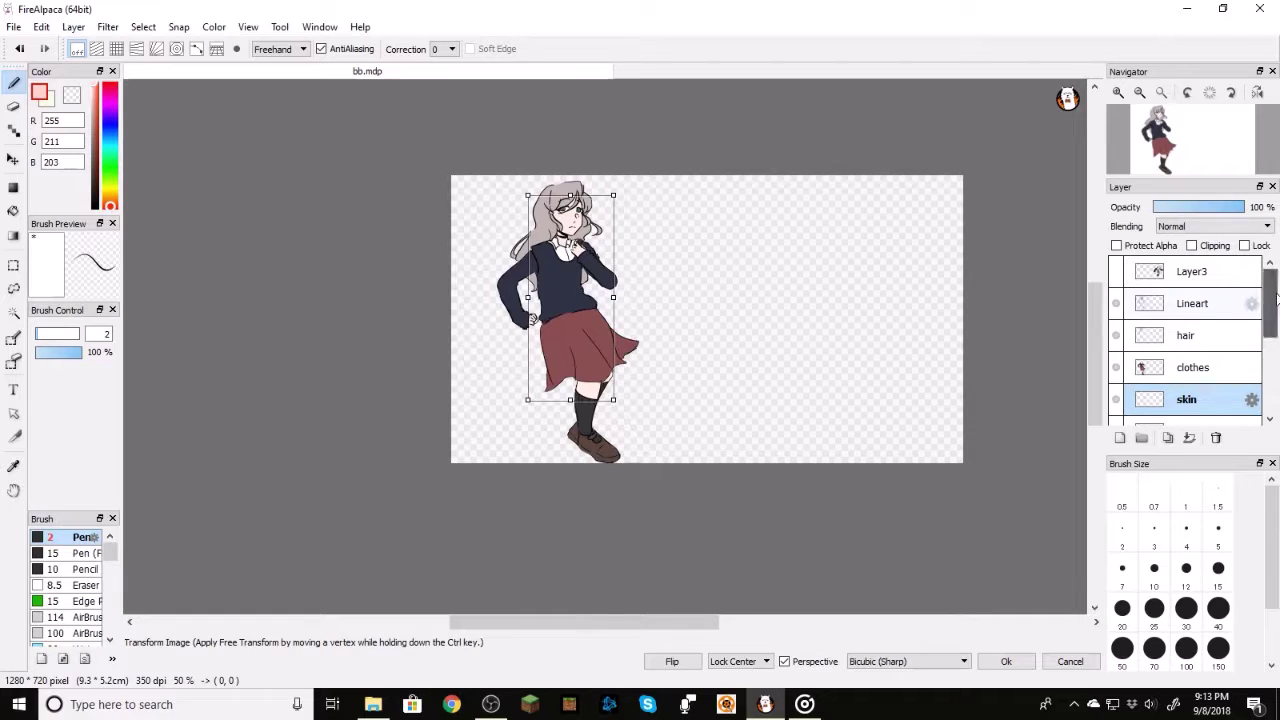
click(1194, 303)
Step: Save the drawing as a PNG named BBY in the Downloads folder, accepting the export options
click(14, 26)
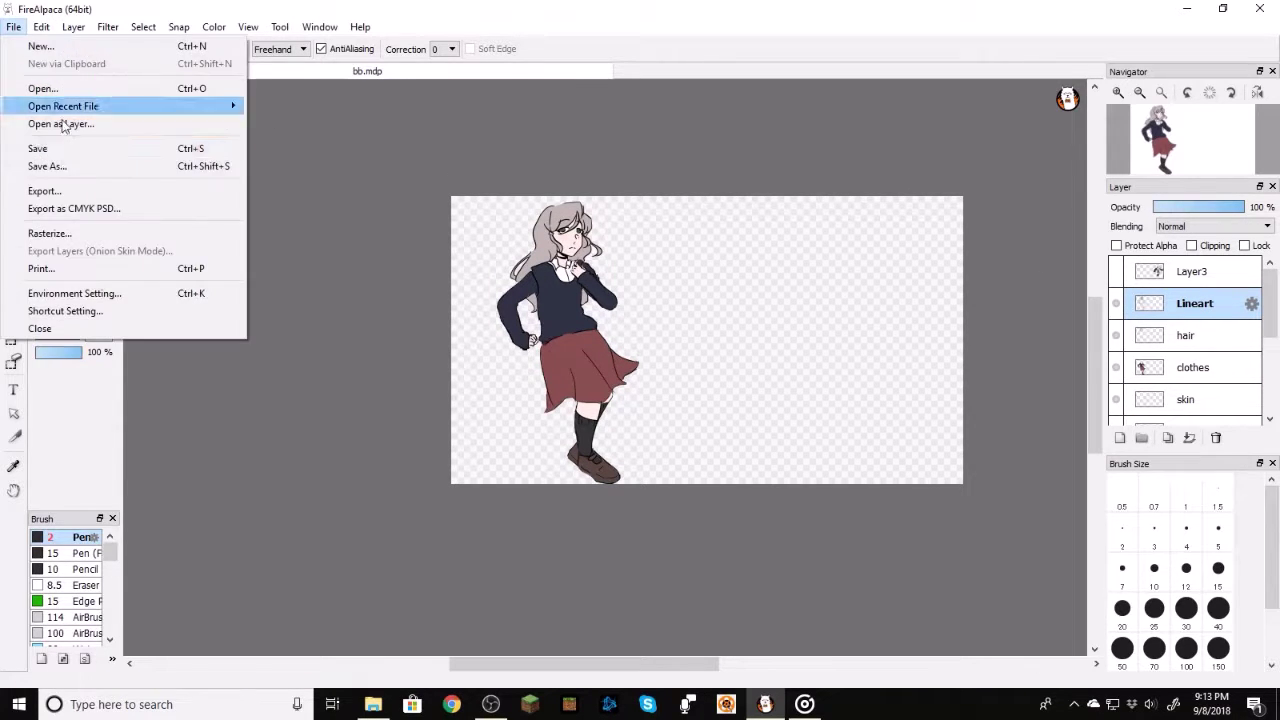
click(80, 169)
text(BBY)
click(240, 626)
click(263, 644)
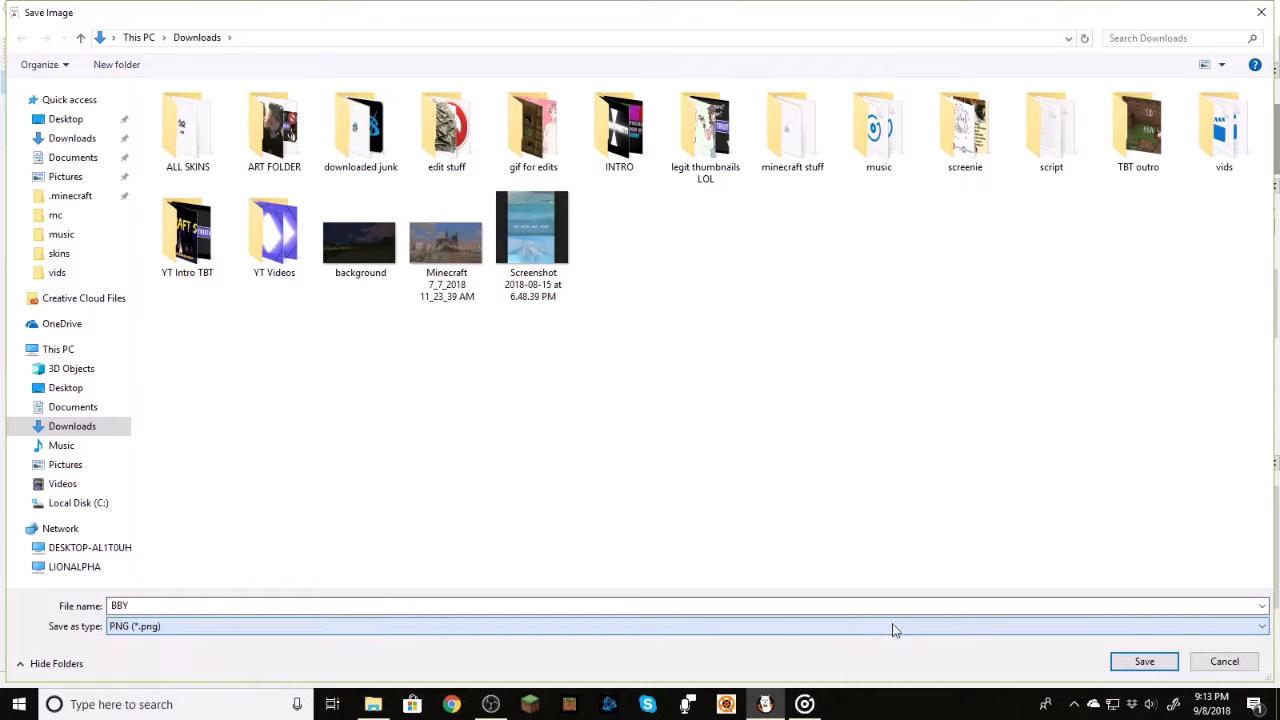
click(1144, 661)
click(703, 371)
click(620, 404)
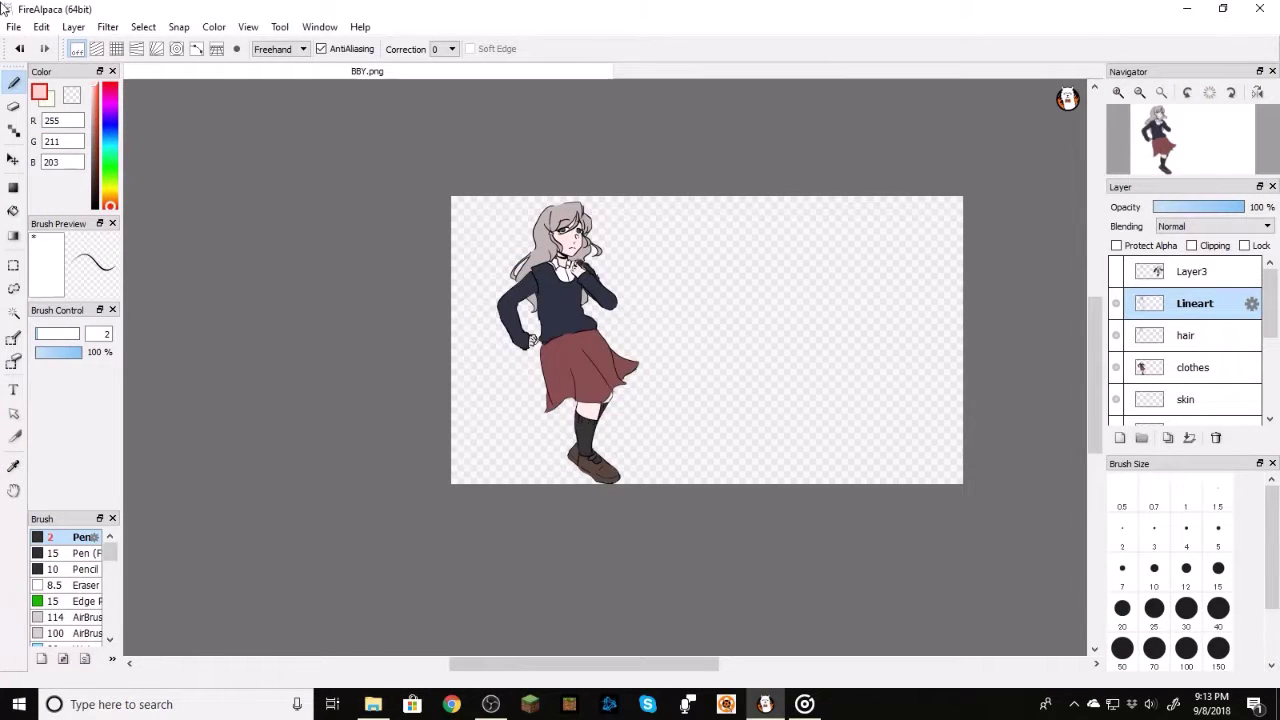
Step: Open the flattened BBY image from the Downloads folder as a separate document
click(14, 26)
click(97, 90)
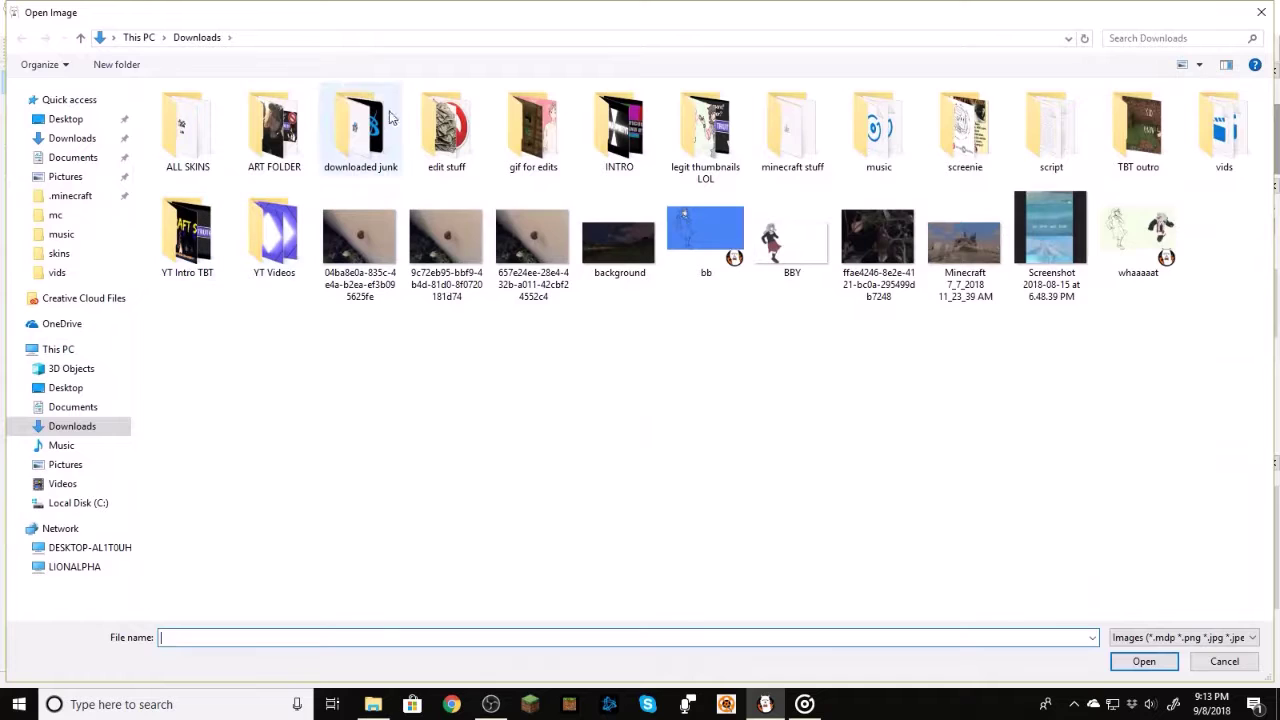
double_click(274, 129)
click(24, 42)
double_click(791, 255)
click(657, 378)
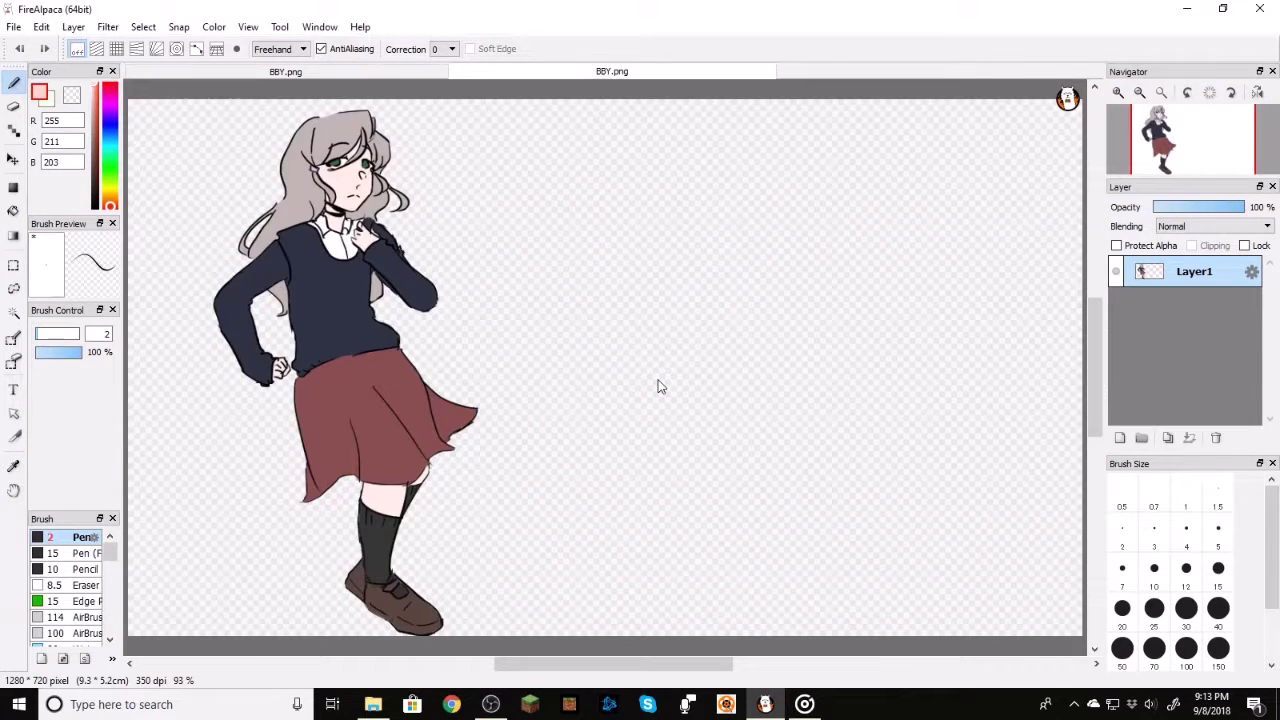
Step: Transform the character to sit near the canvas's left edge, tilted slightly counter-clockwise and slightly enlarged
click(143, 26)
click(170, 294)
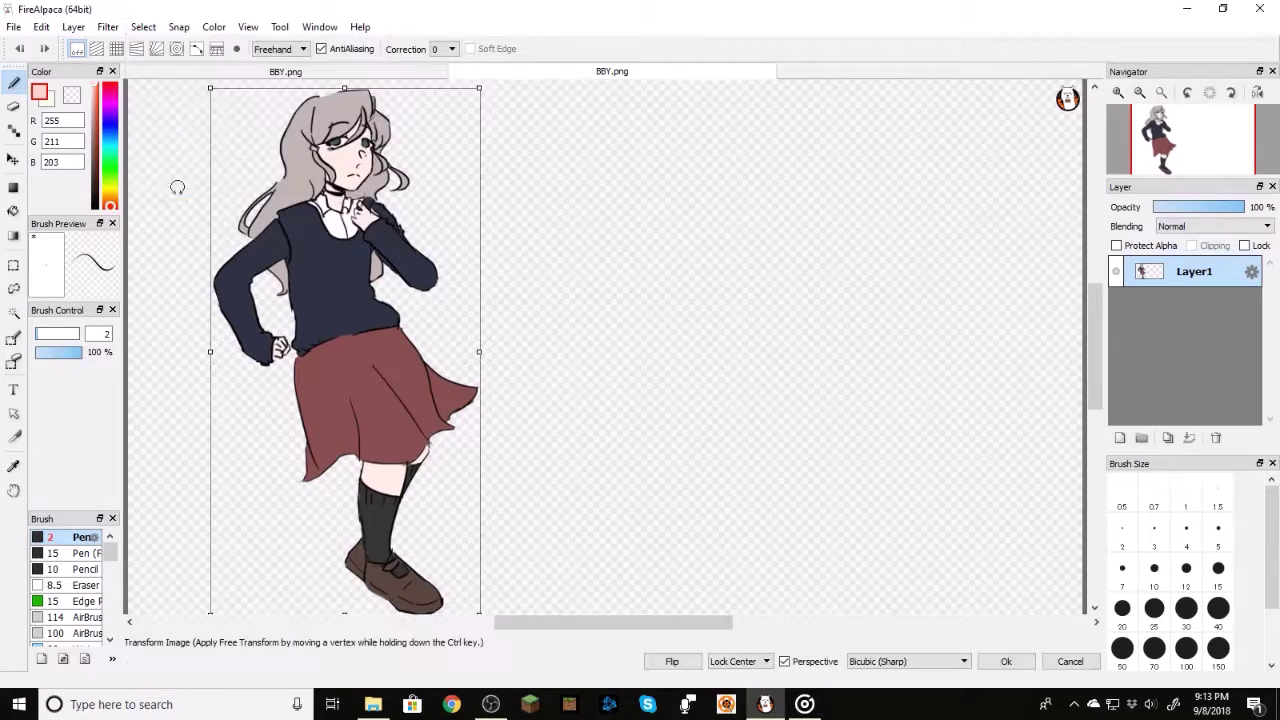
drag(374, 317, 318, 309)
drag(510, 226, 437, 236)
drag(442, 587, 455, 606)
drag(365, 325, 361, 333)
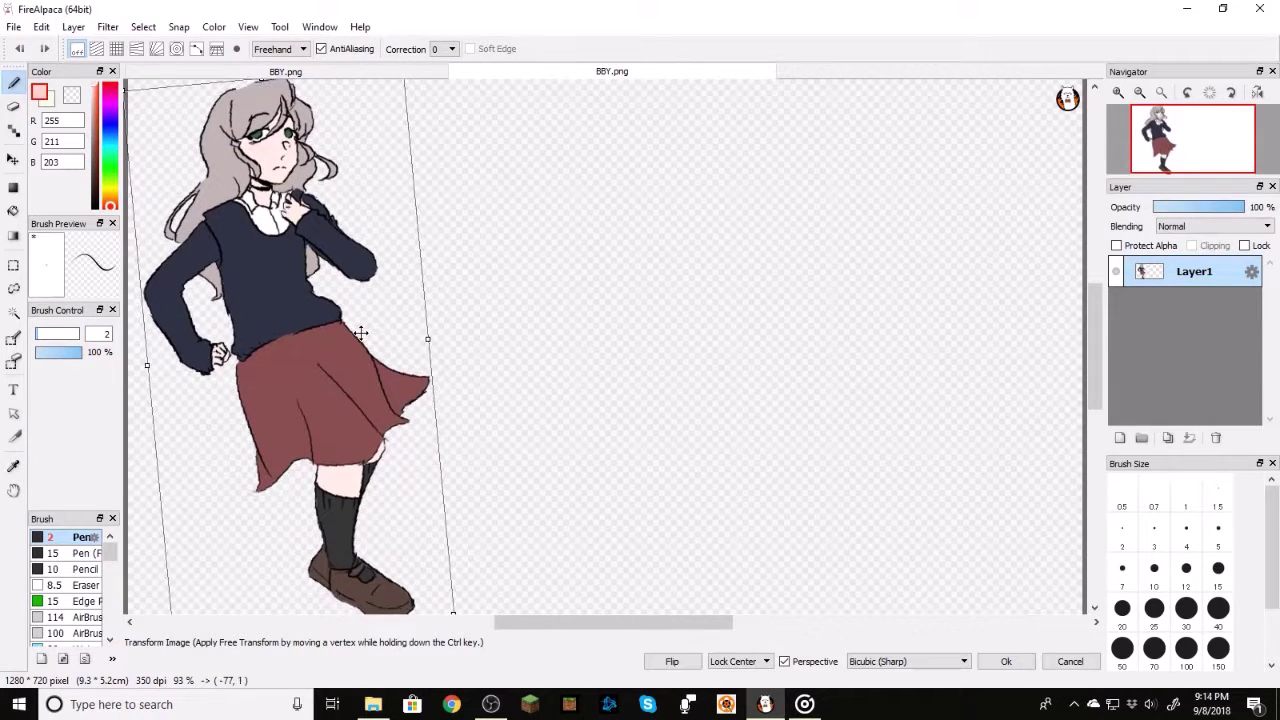
click(1004, 662)
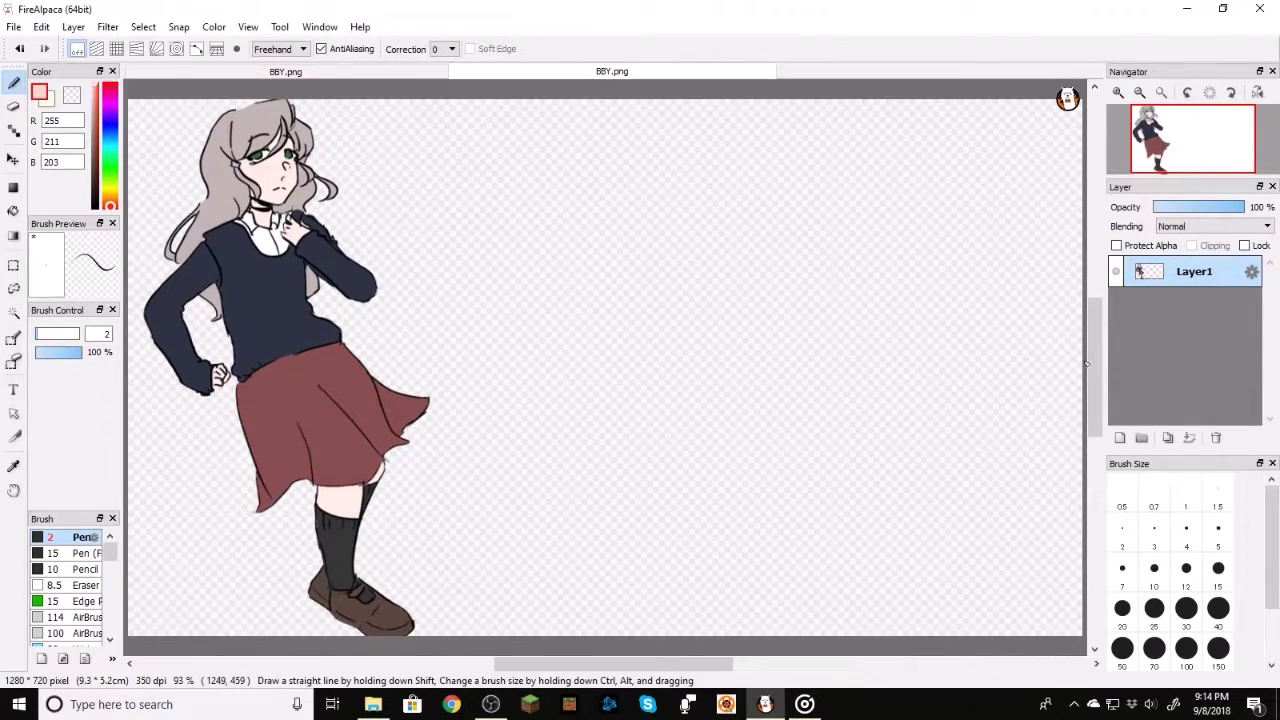
Step: Hide the character layer and import the image raw from the Downloads > screenie > mcrandom folder as a new layer
click(1116, 276)
click(14, 26)
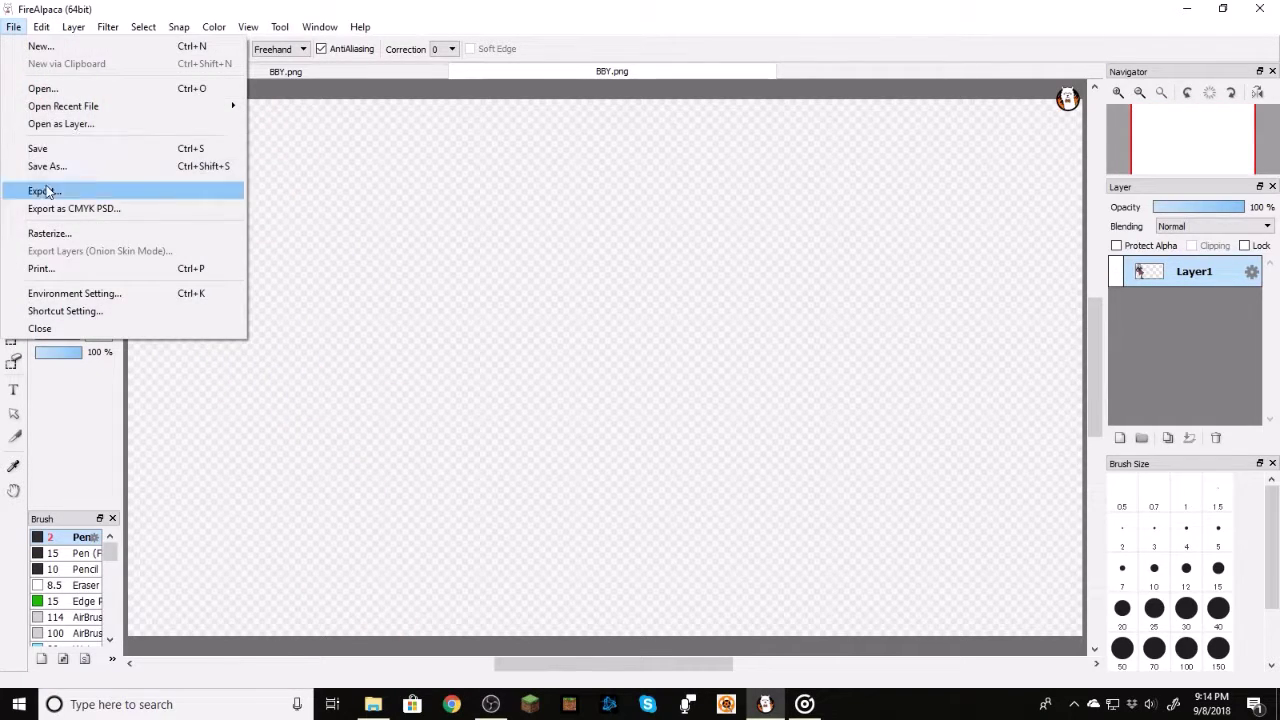
click(71, 124)
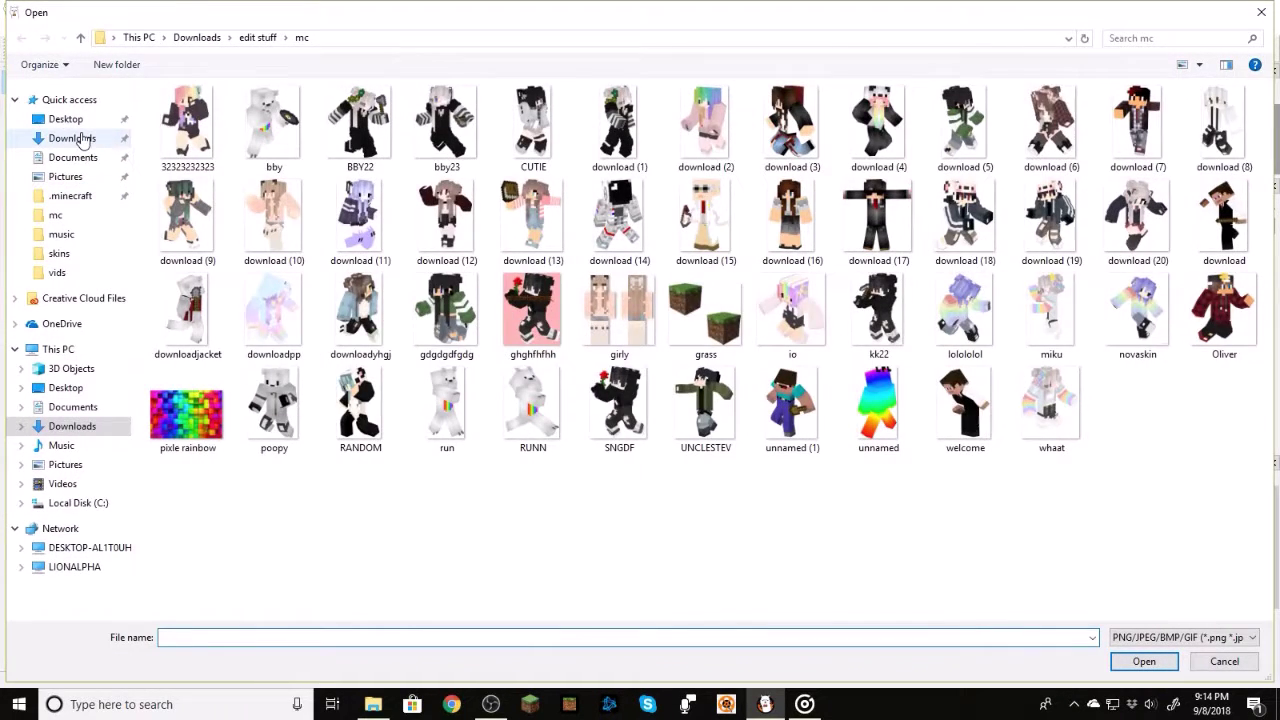
click(84, 139)
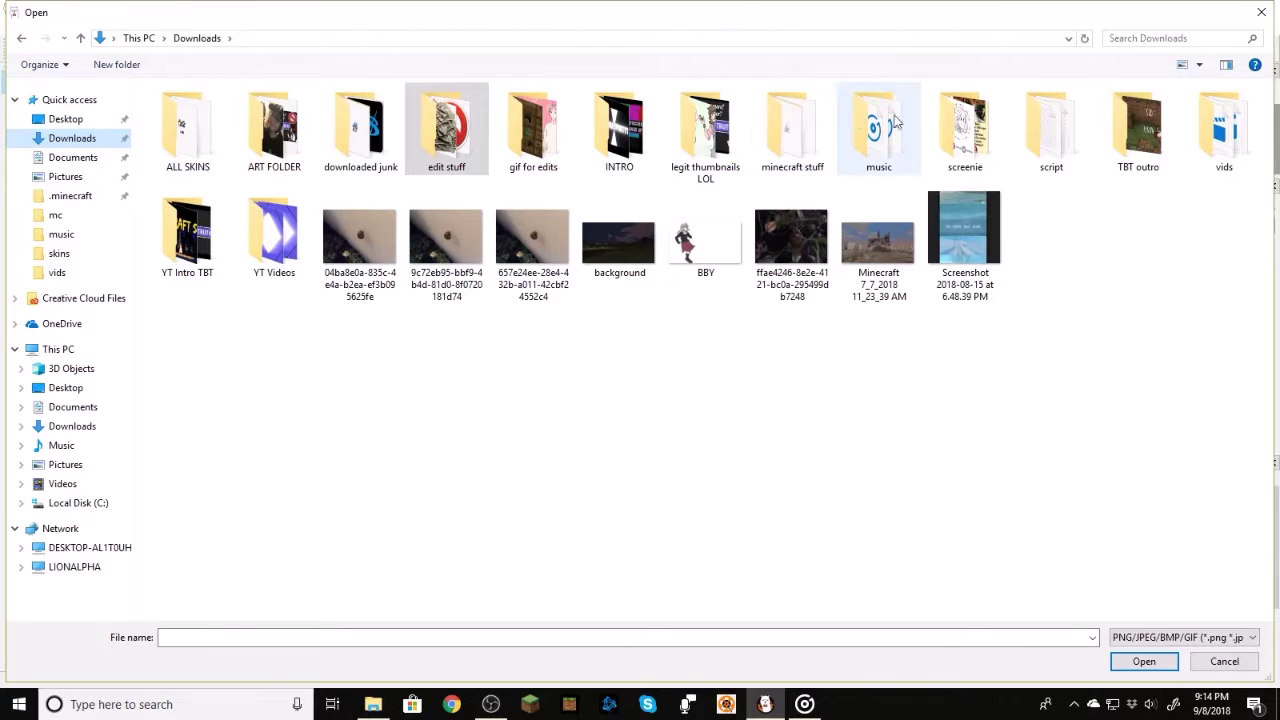
double_click(972, 158)
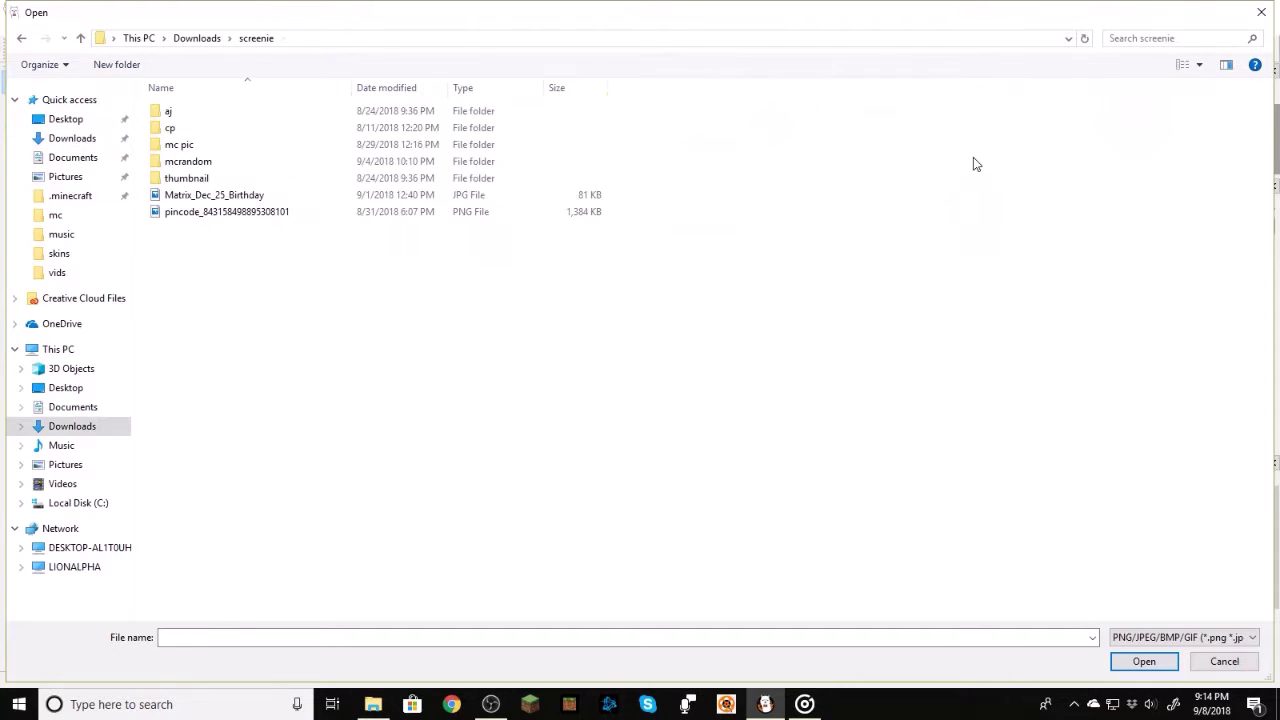
double_click(237, 147)
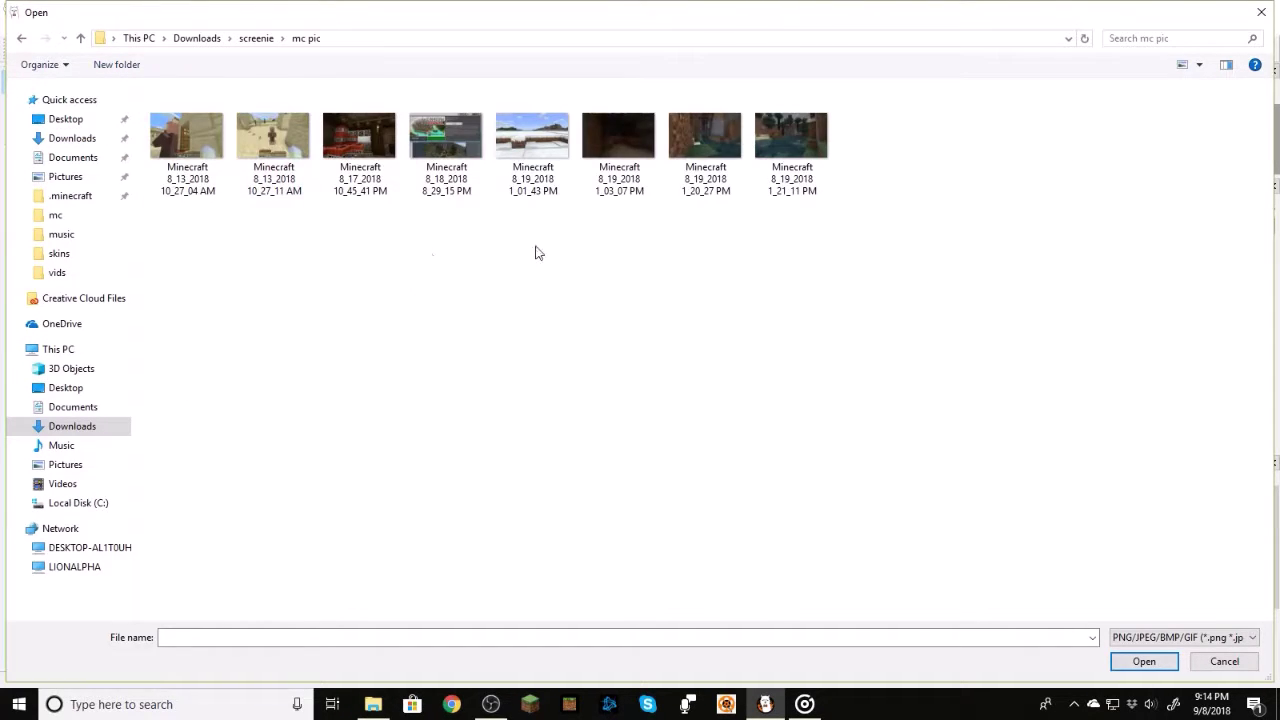
key(alt+Left)
double_click(235, 163)
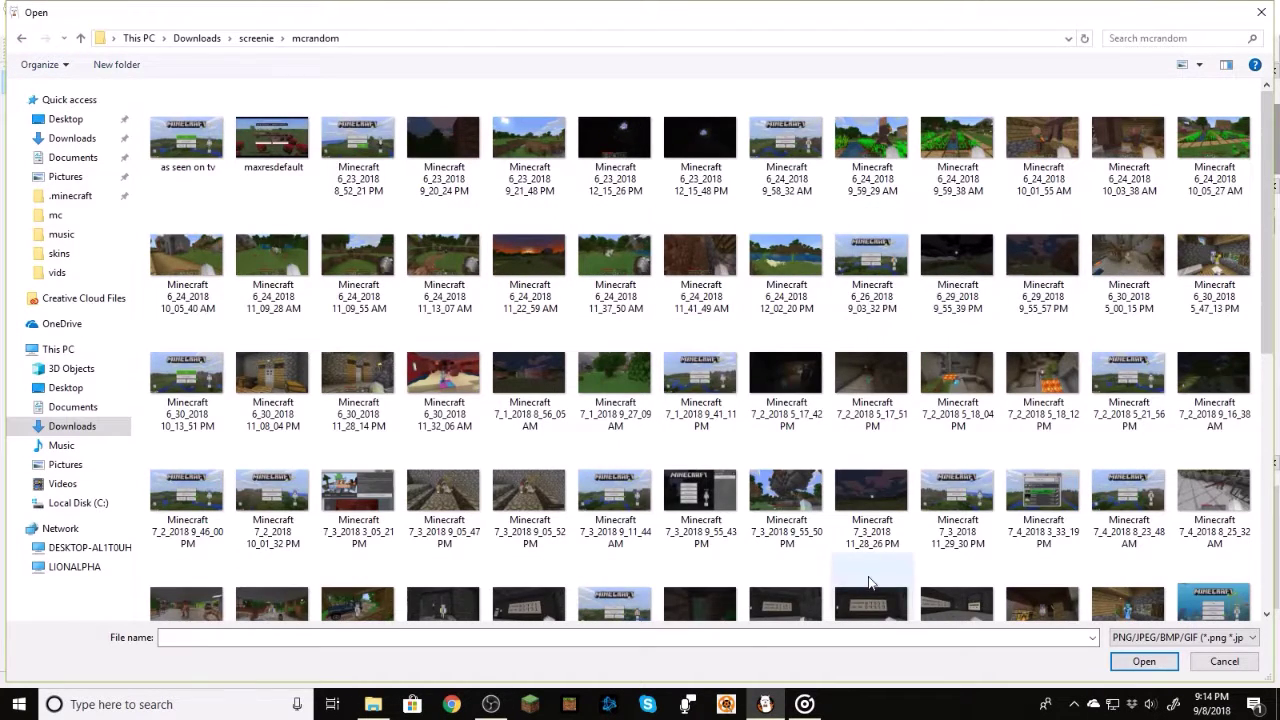
scroll(870, 570, down, 5)
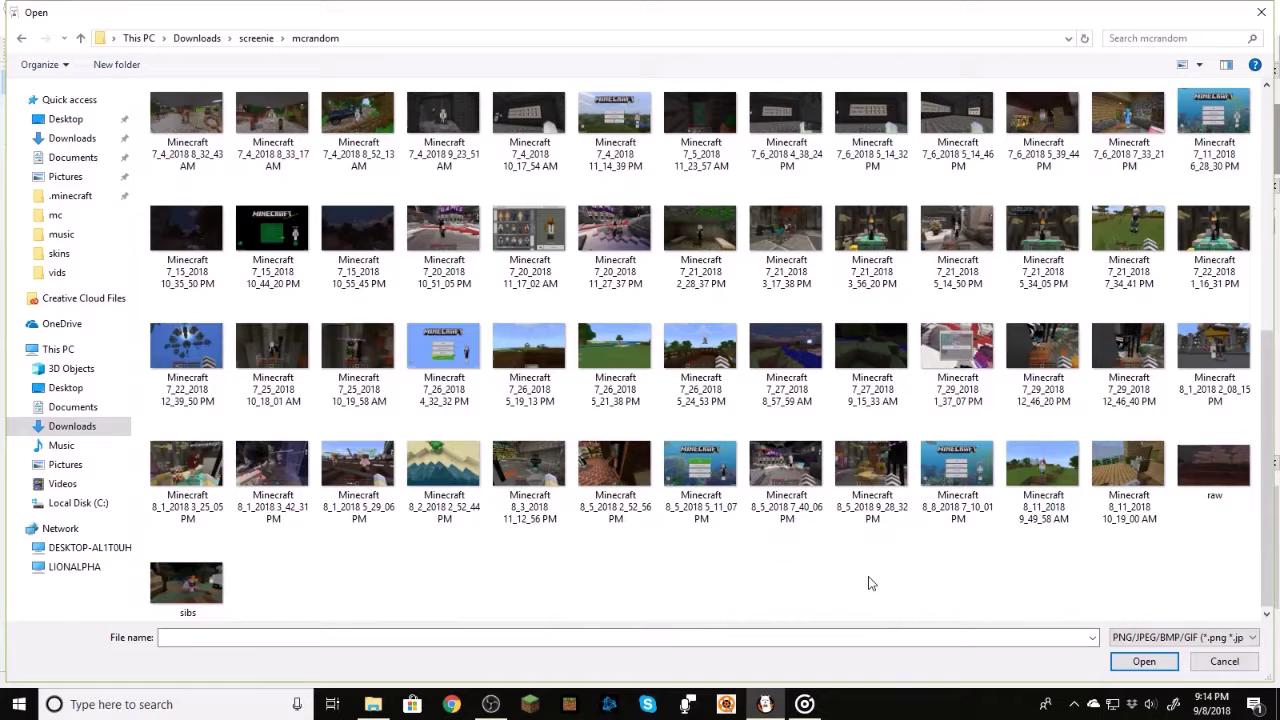
double_click(1214, 470)
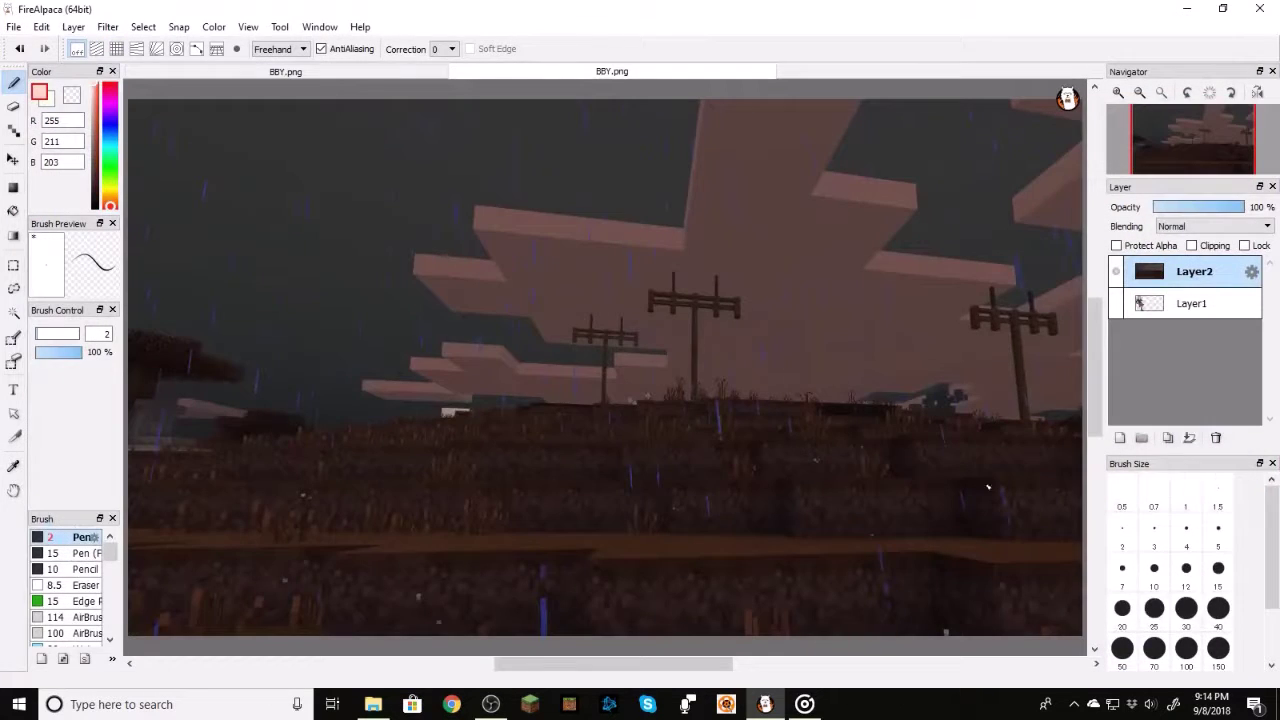
Step: Hide the screenshot layer, then fill a new bottommost layer with pale pink (255, 211, 204), keeping the character layer on top
click(1117, 271)
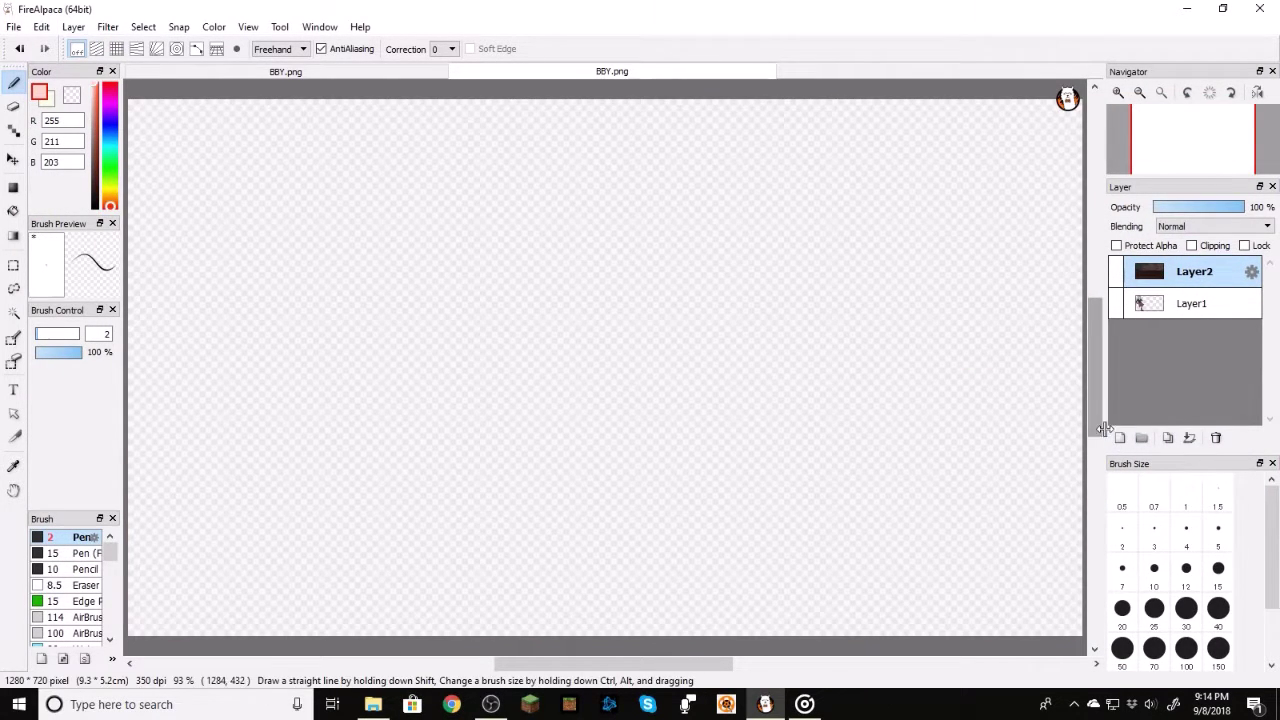
click(1120, 438)
drag(1187, 268, 1181, 327)
click(1183, 335)
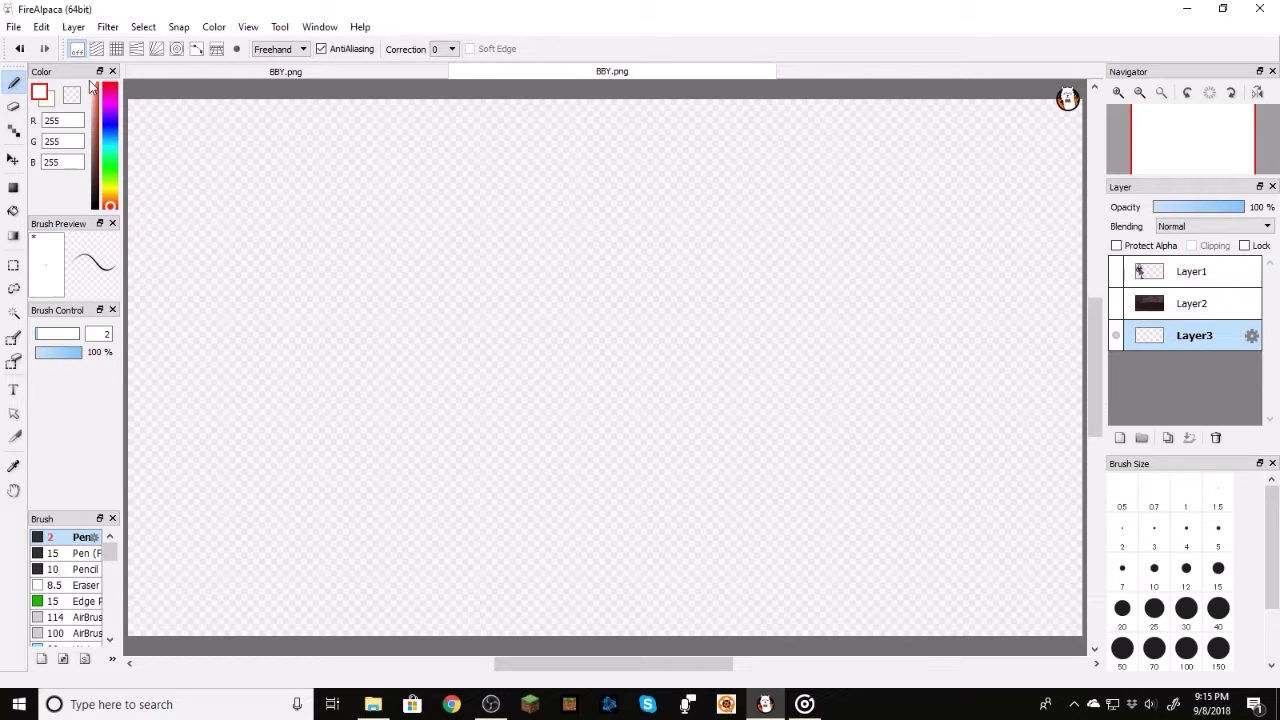
click(15, 212)
click(450, 235)
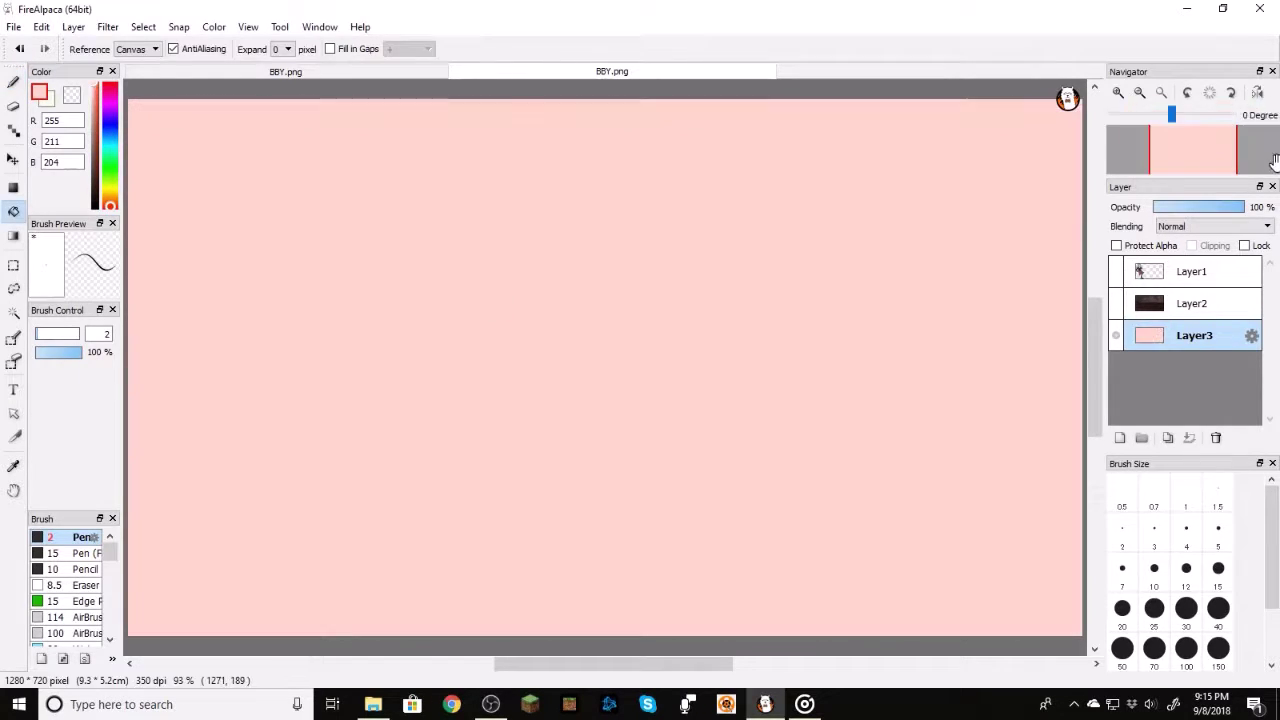
Step: Show the Minecraft screenshot layer at 70% opacity over the pink fill and make the character layer visible again
click(1149, 309)
click(1117, 303)
click(1233, 207)
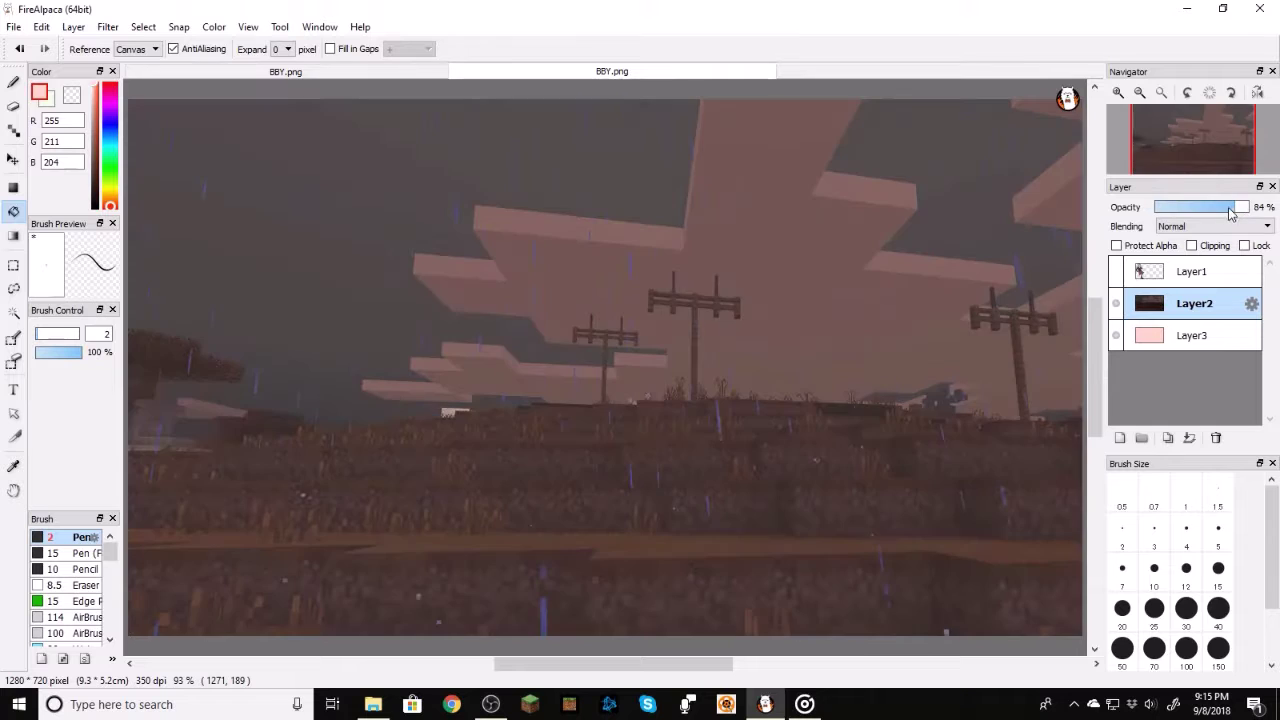
click(1222, 211)
click(1118, 271)
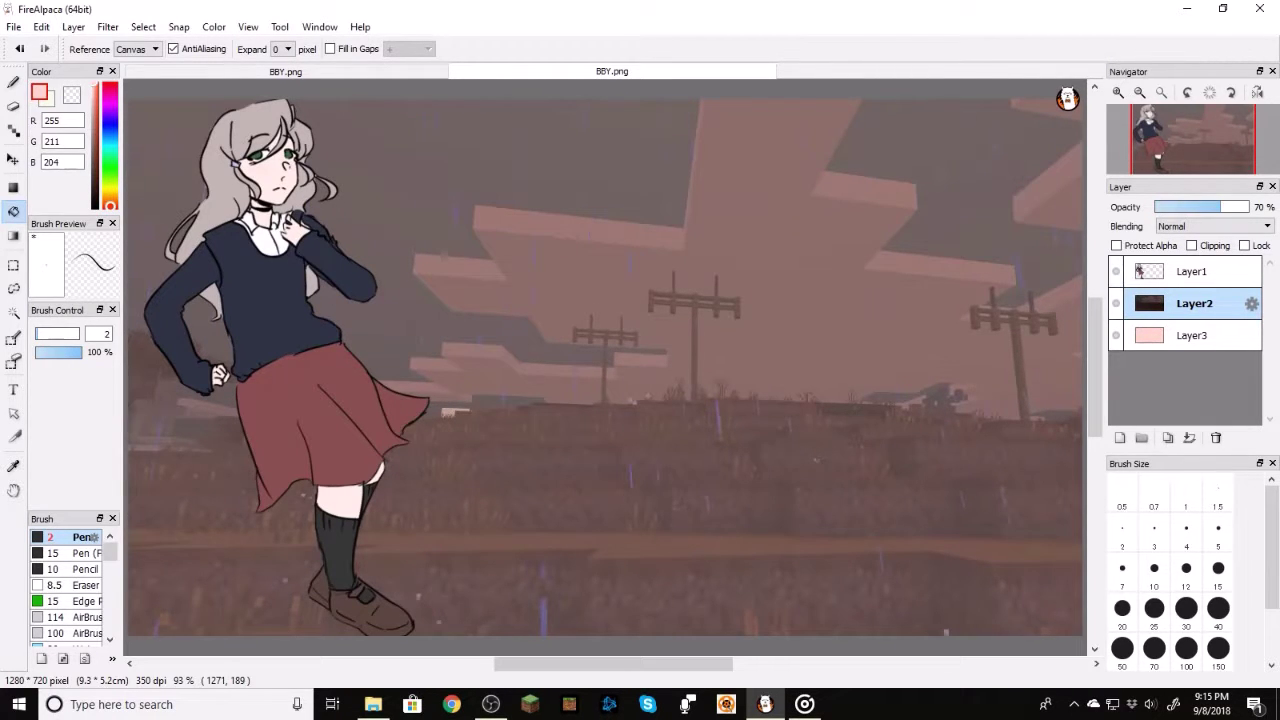
Step: Import the Minecraft skin render download (20) from the Downloads > edit stuff > mc folder as a new layer
click(14, 26)
click(84, 124)
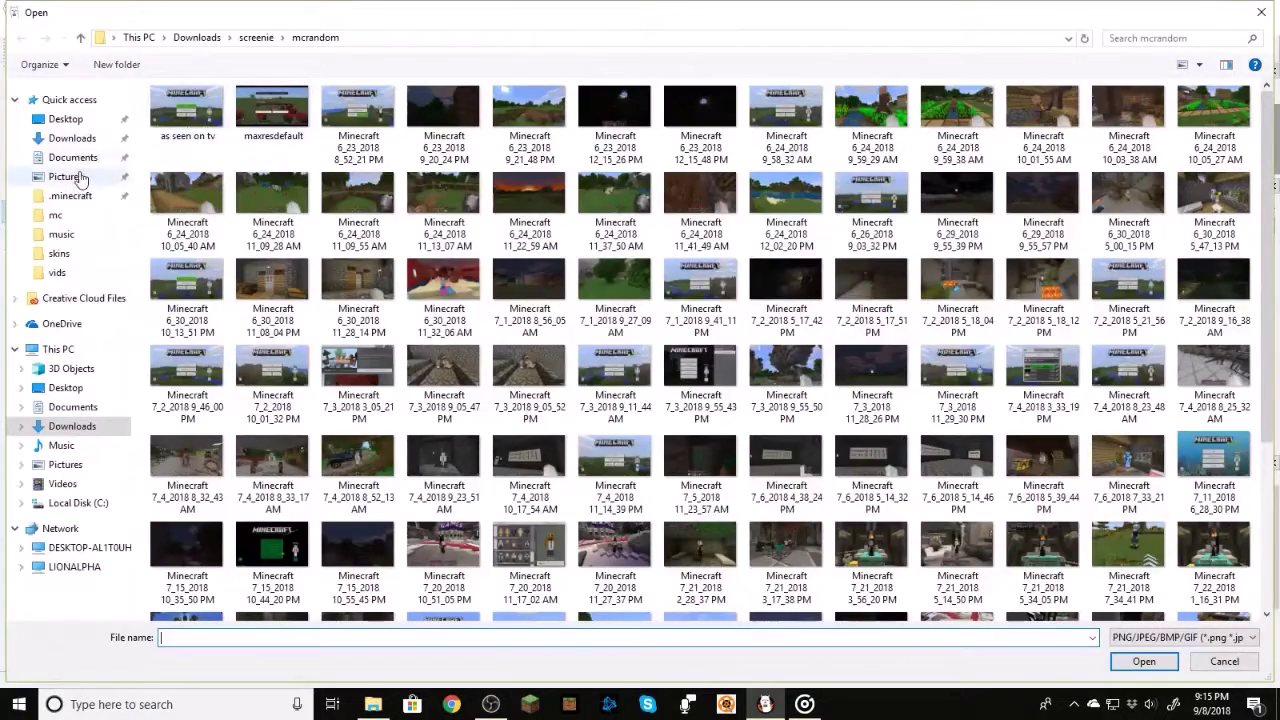
click(72, 138)
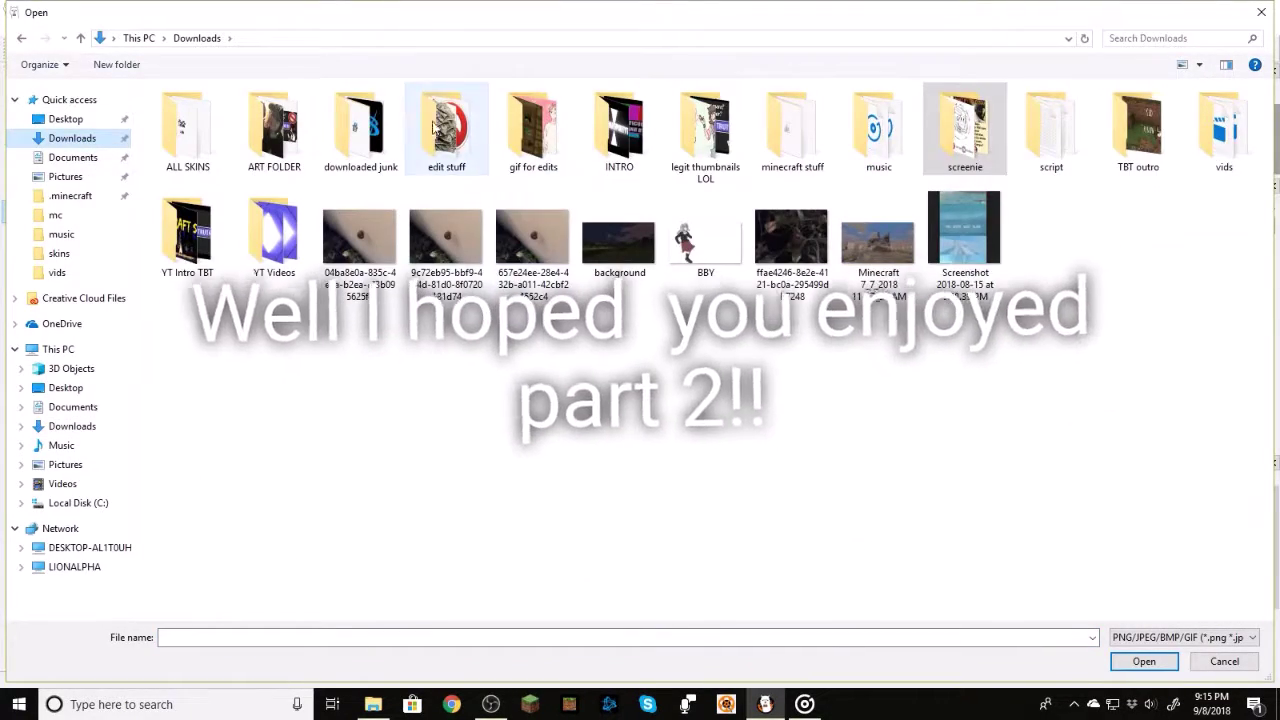
double_click(420, 125)
double_click(185, 125)
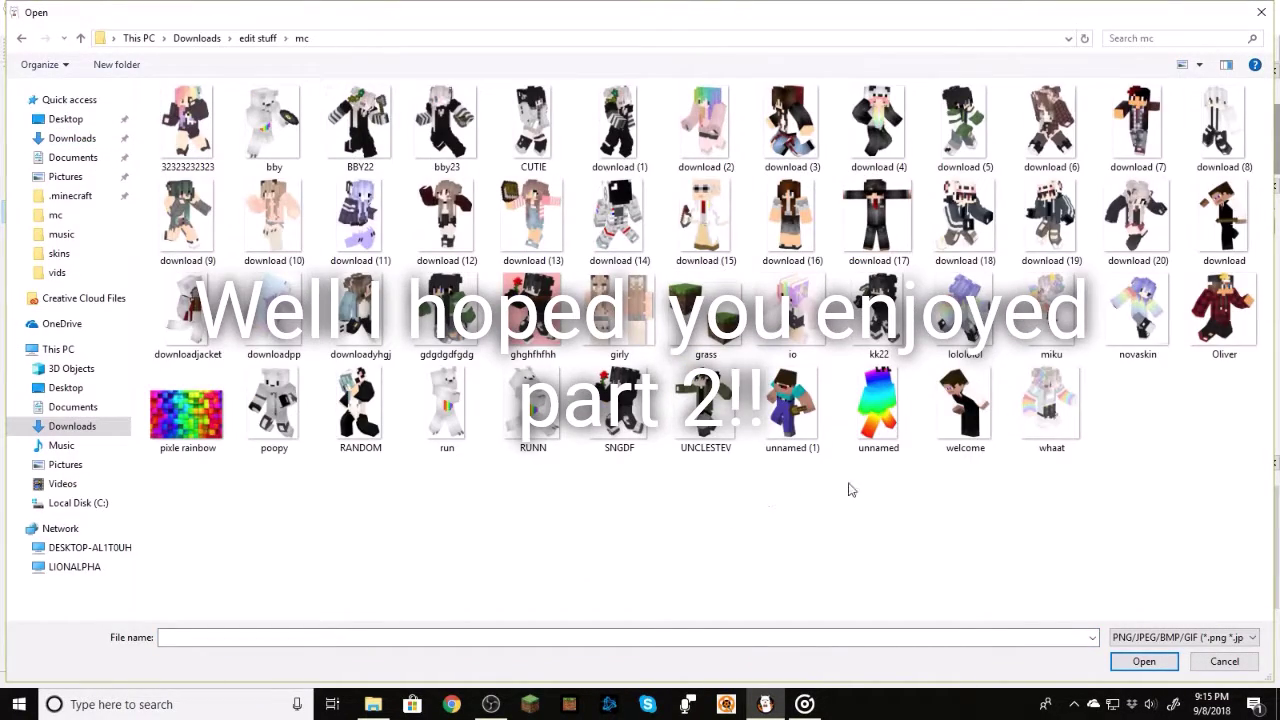
double_click(1123, 238)
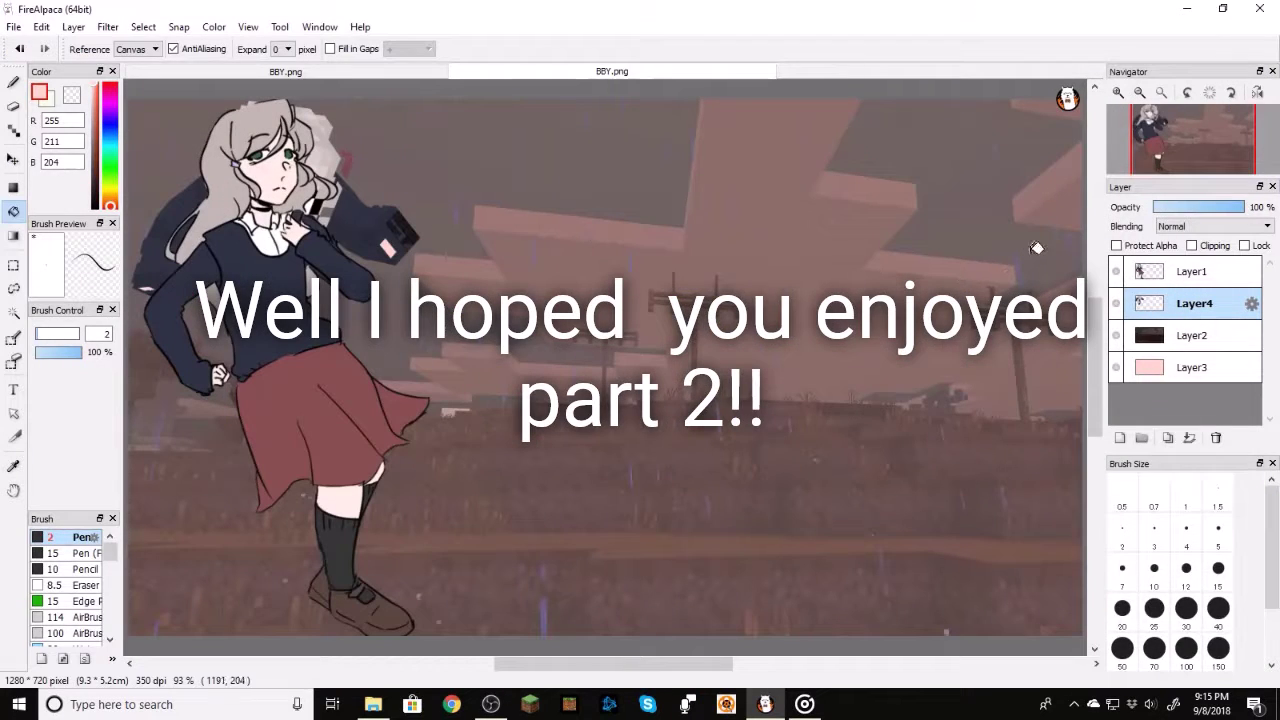
Step: Transform the Minecraft skin render to enlarge it and place it beside the drawn character, near the middle of the canvas
click(143, 26)
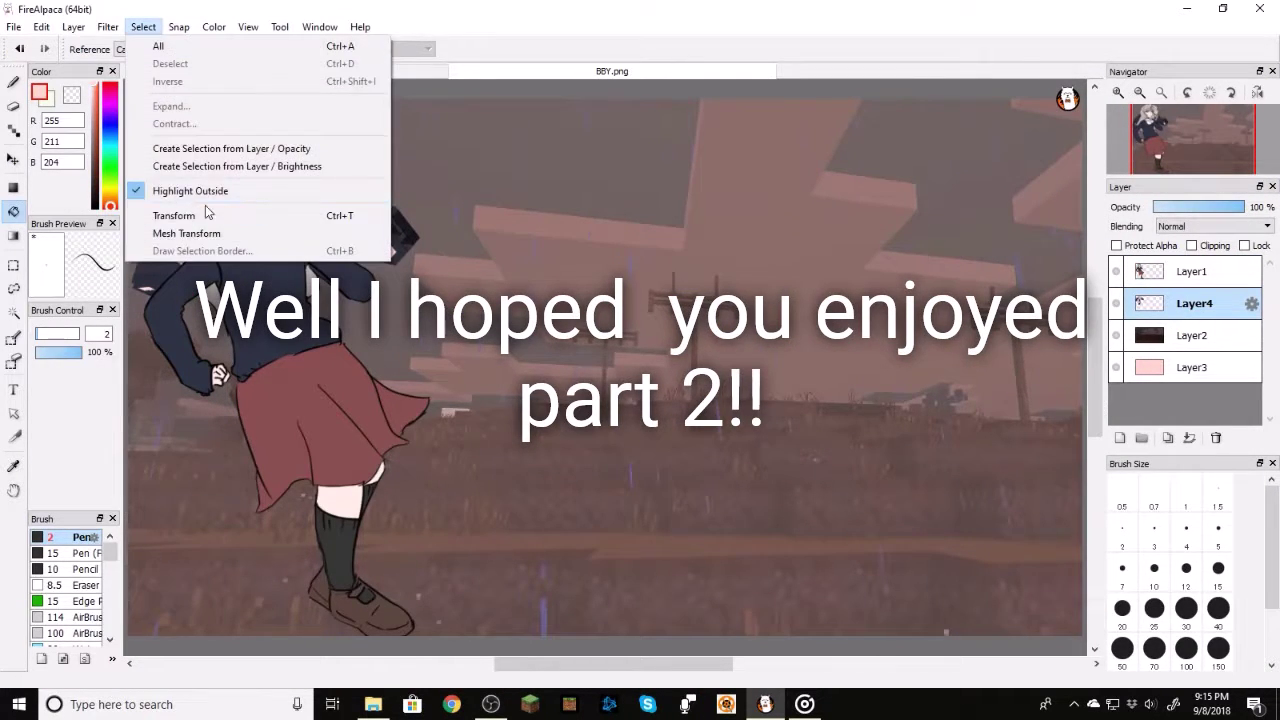
click(204, 212)
drag(352, 200, 874, 285)
drag(647, 165, 615, 130)
drag(783, 256, 794, 252)
drag(629, 124, 634, 130)
drag(728, 206, 588, 232)
click(1005, 661)
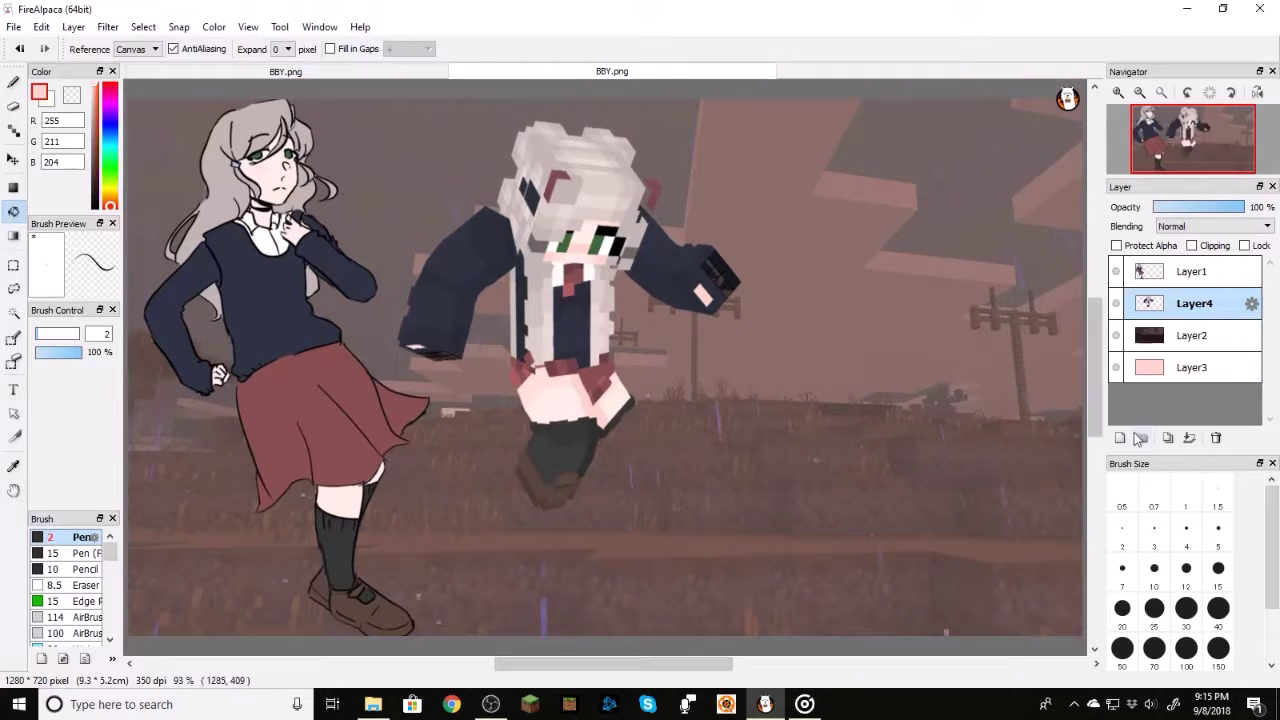
Step: Add a new layer directly above the Minecraft skin render's layer
click(1120, 438)
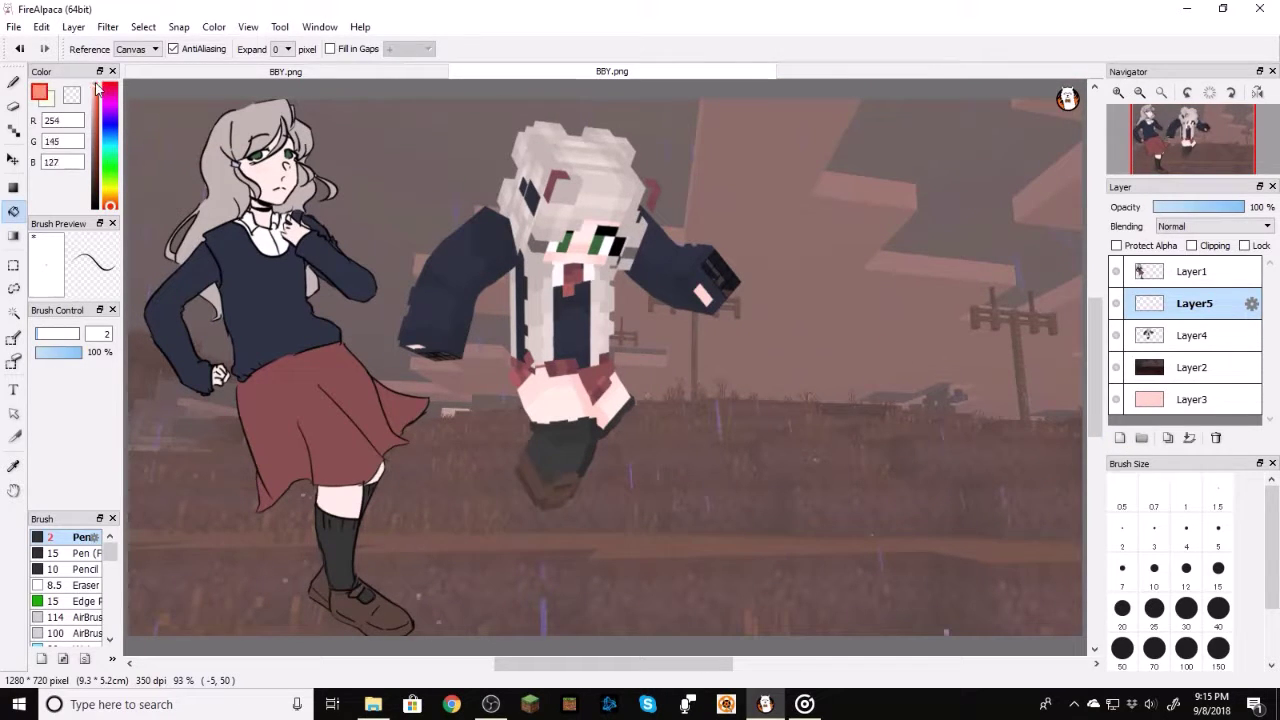
click(62, 340)
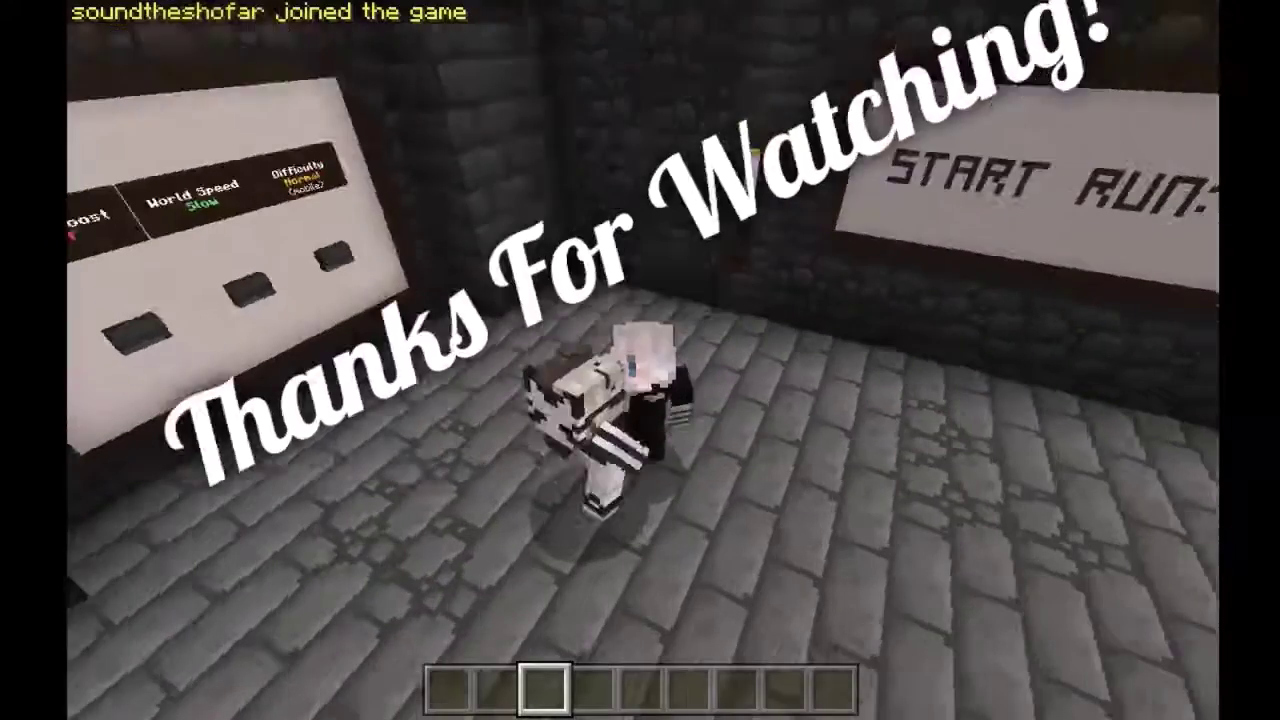